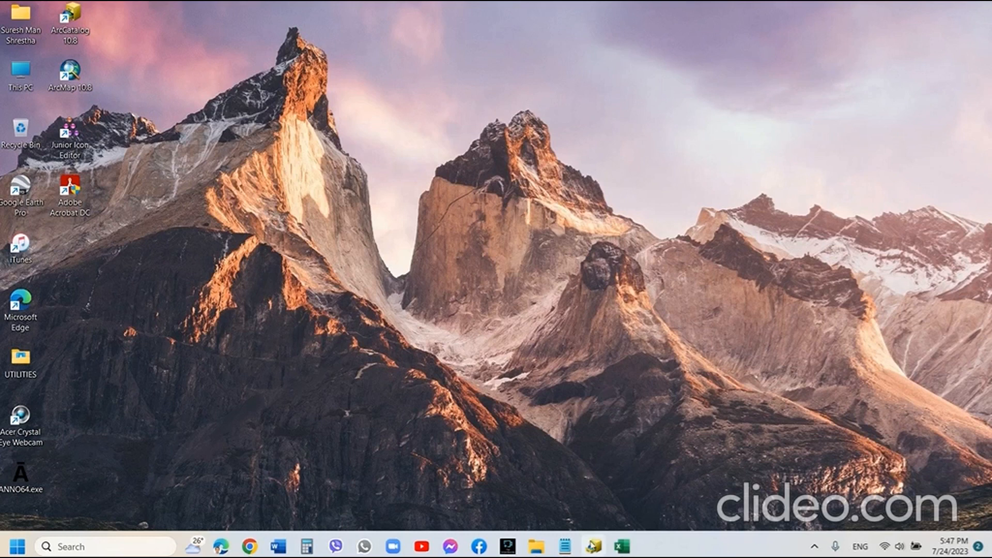
# Examine the feature classes in the administrative dataset of D:\PRACTICE\practice.gdb in ArcCatalog, and close ArcCatalog
pyautogui.moveTo(594, 546)
pyautogui.click(557, 504)
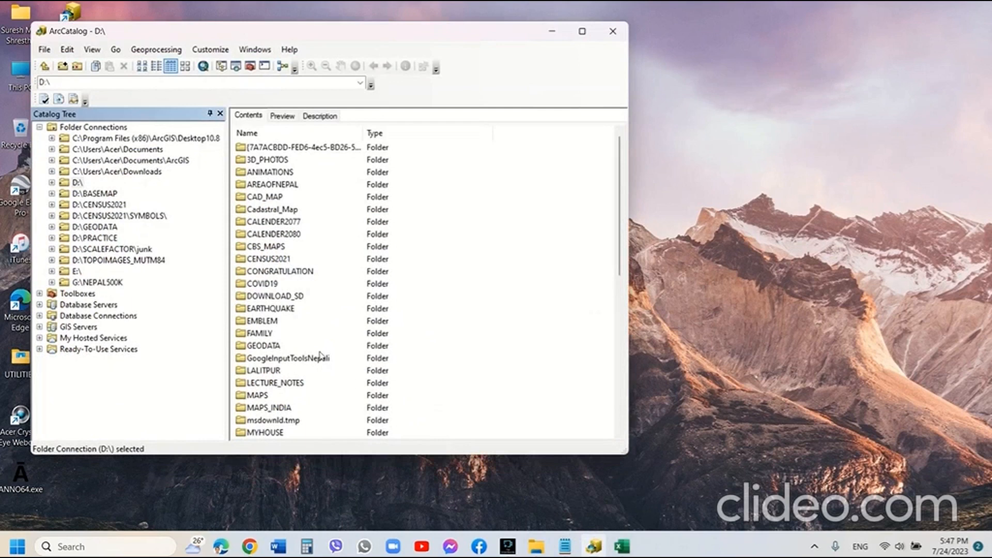
pyautogui.scroll(-4, 320, 356)
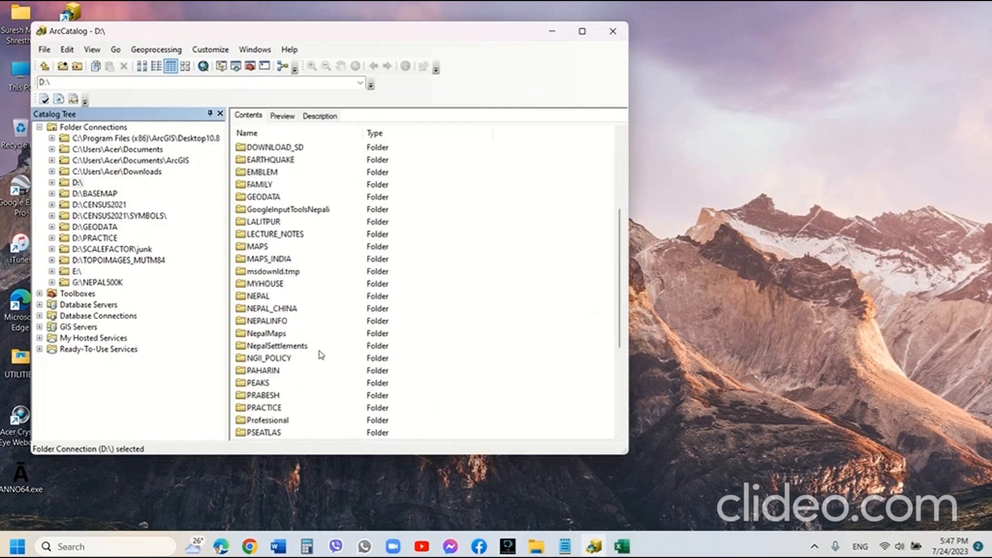
pyautogui.doubleClick(255, 409)
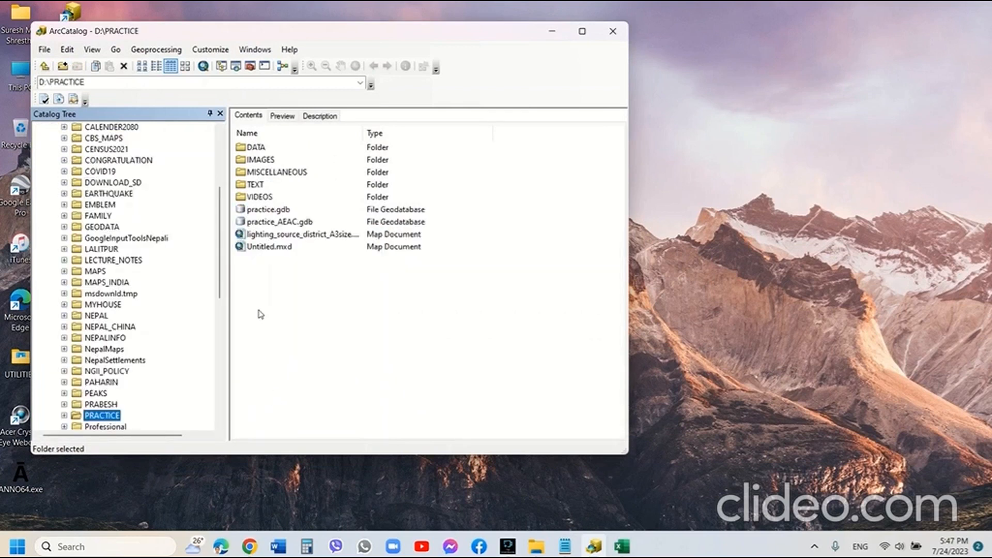
pyautogui.doubleClick(257, 210)
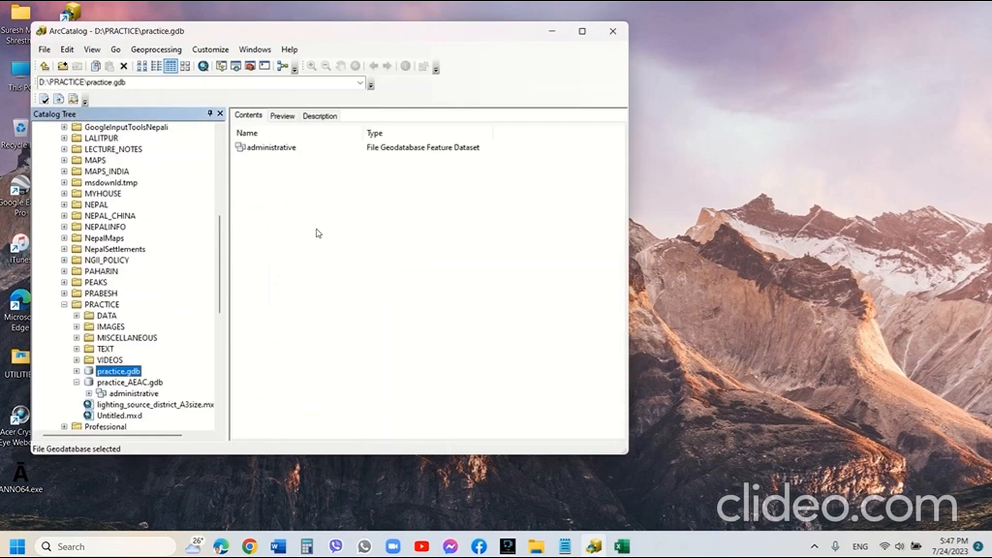
pyautogui.doubleClick(268, 149)
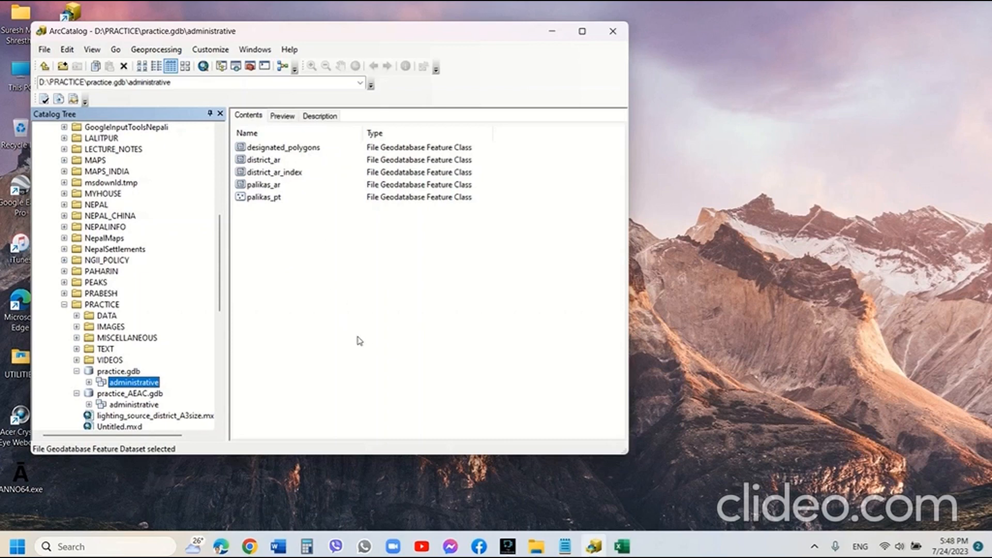
pyautogui.click(612, 32)
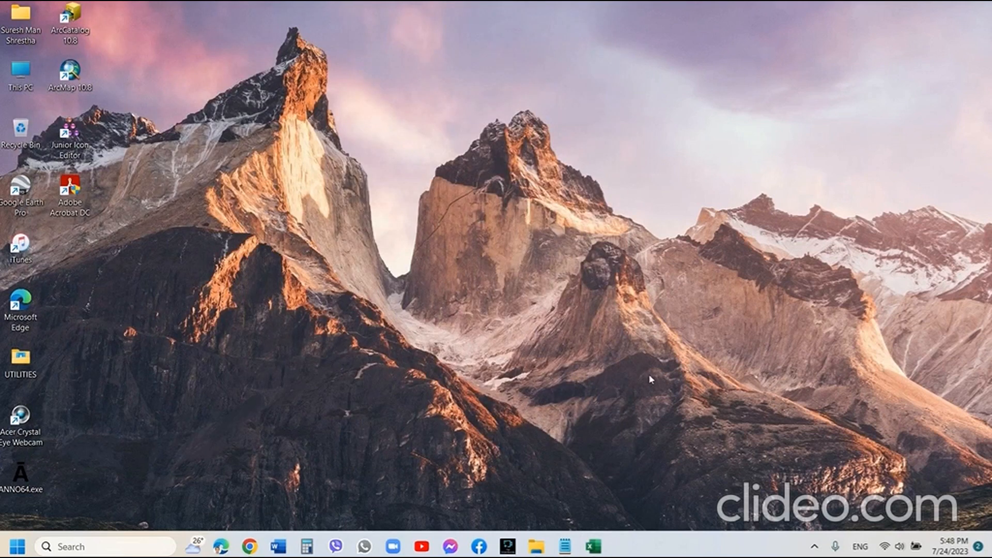
# Close Excel and launch ArcMap 10.8 with a blank map
pyautogui.click(593, 549)
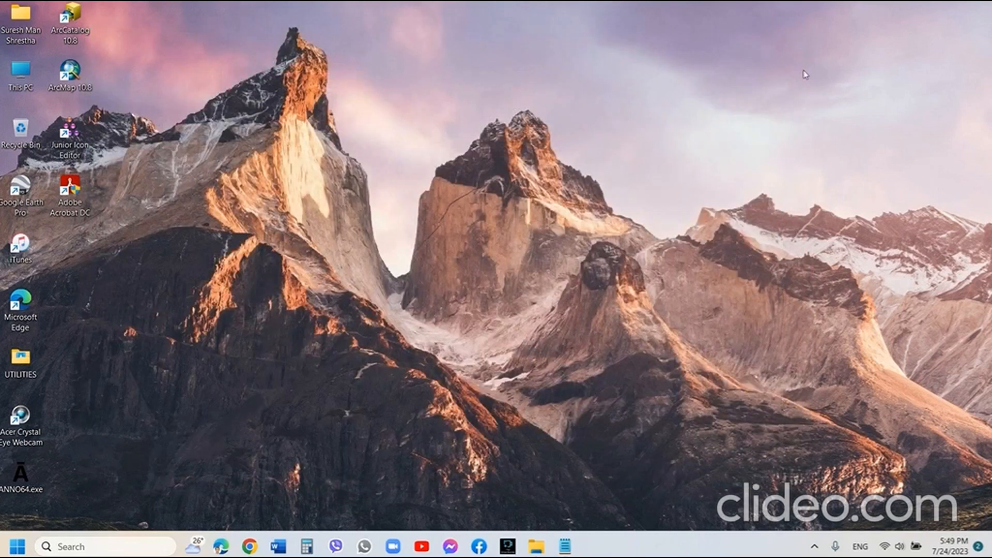
pyautogui.click(788, 34)
pyautogui.doubleClick(70, 73)
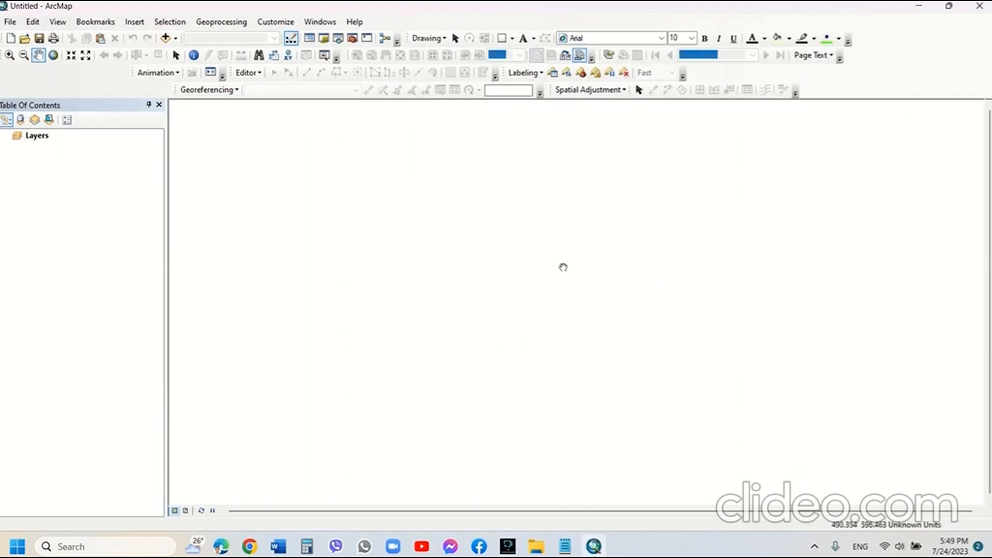
# Set the data frame's coordinate system to AEAC from the favorites
pyautogui.click(30, 135)
pyautogui.rightClick(31, 135)
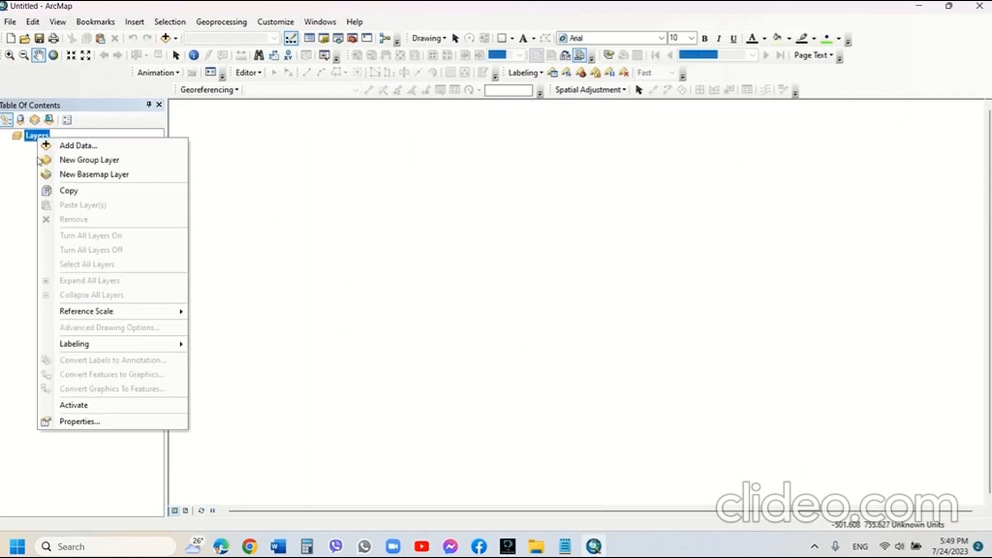
pyautogui.click(75, 421)
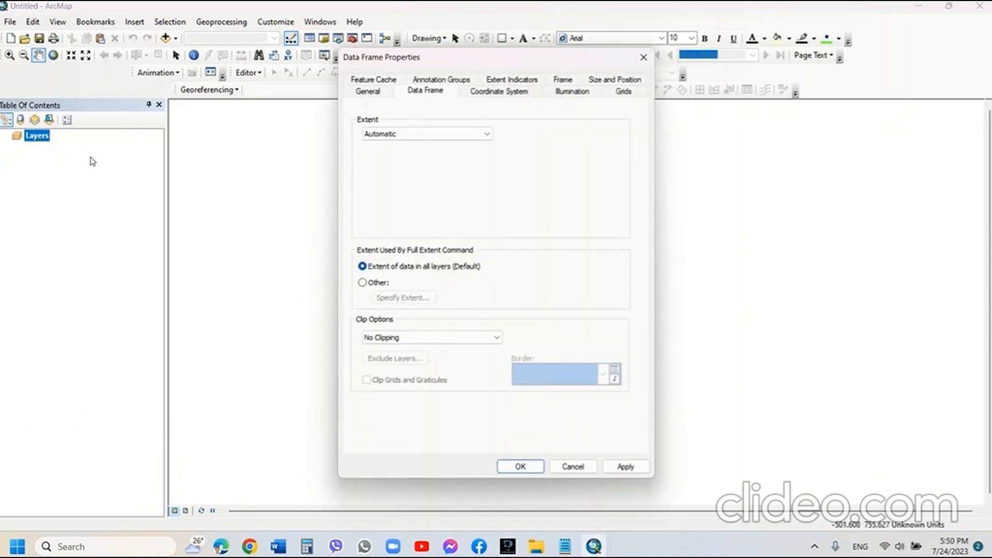
pyautogui.click(502, 90)
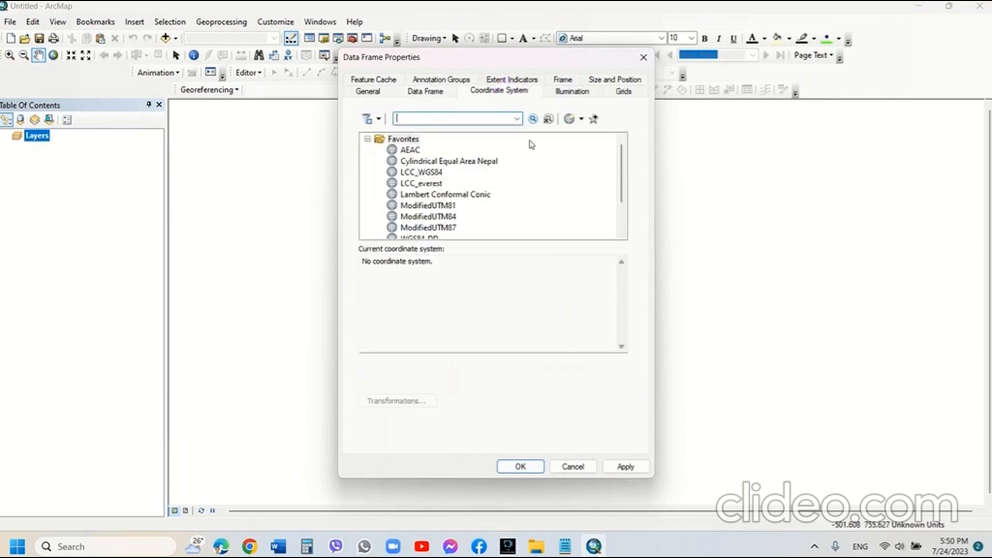
pyautogui.click(408, 150)
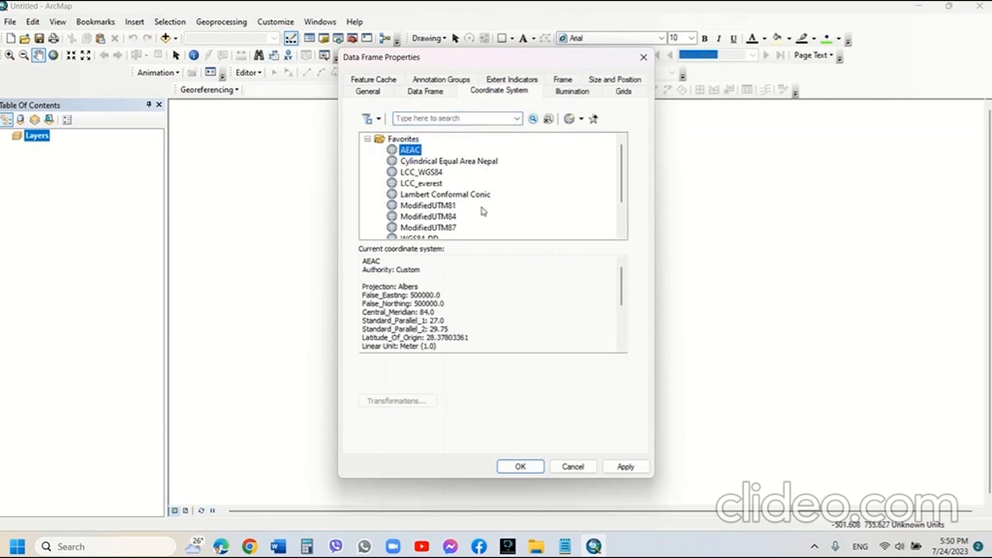
pyautogui.click(625, 467)
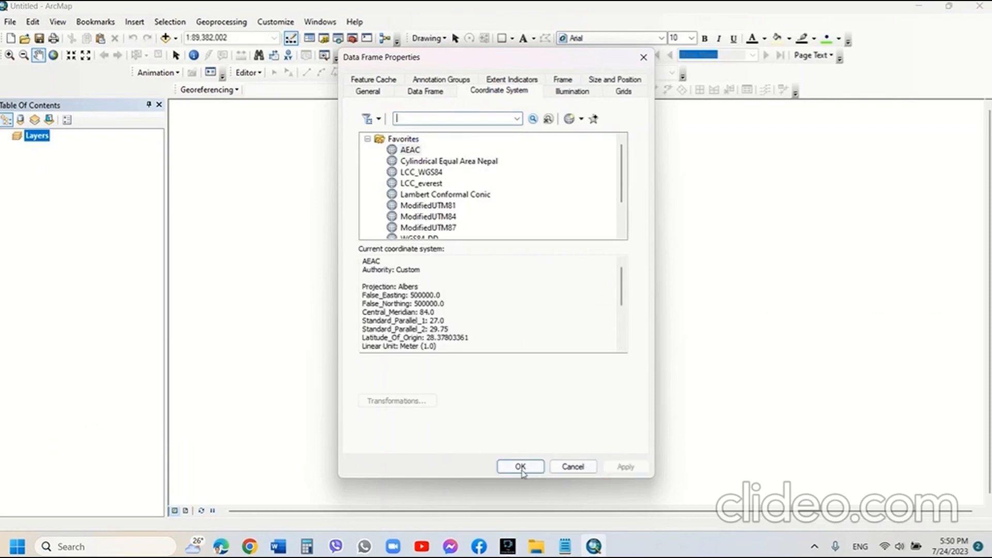
pyautogui.click(522, 466)
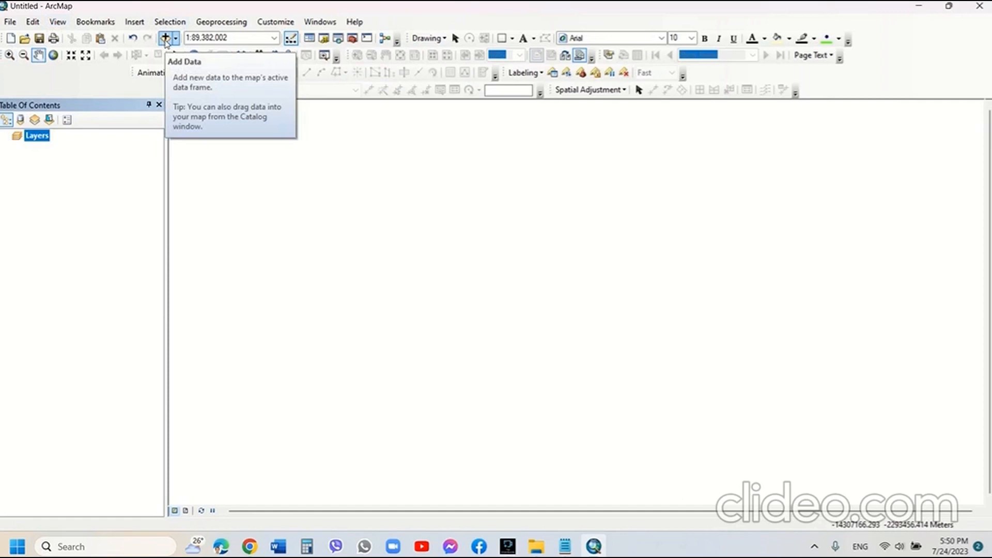
# Rename the data frame NEPAL
pyautogui.rightClick(32, 140)
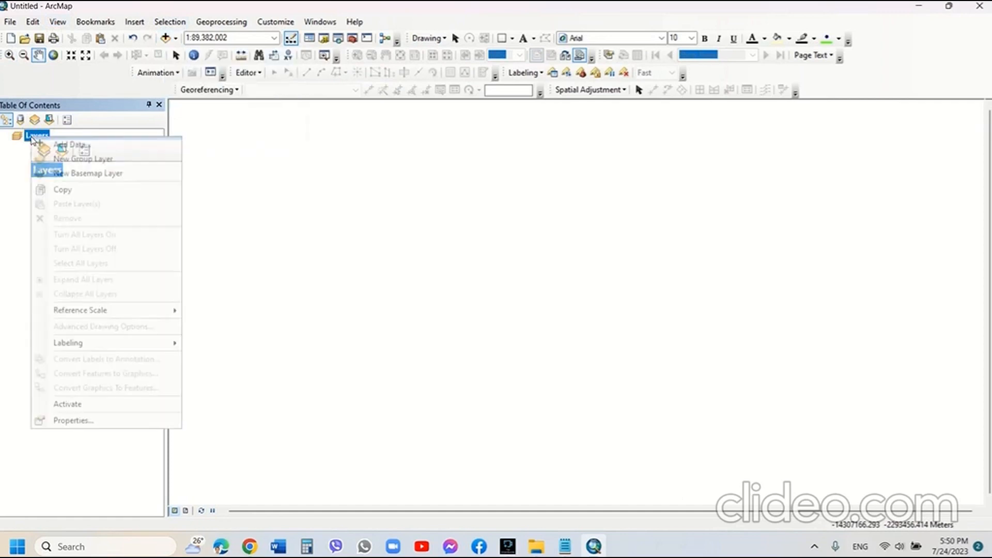
pyautogui.click(78, 421)
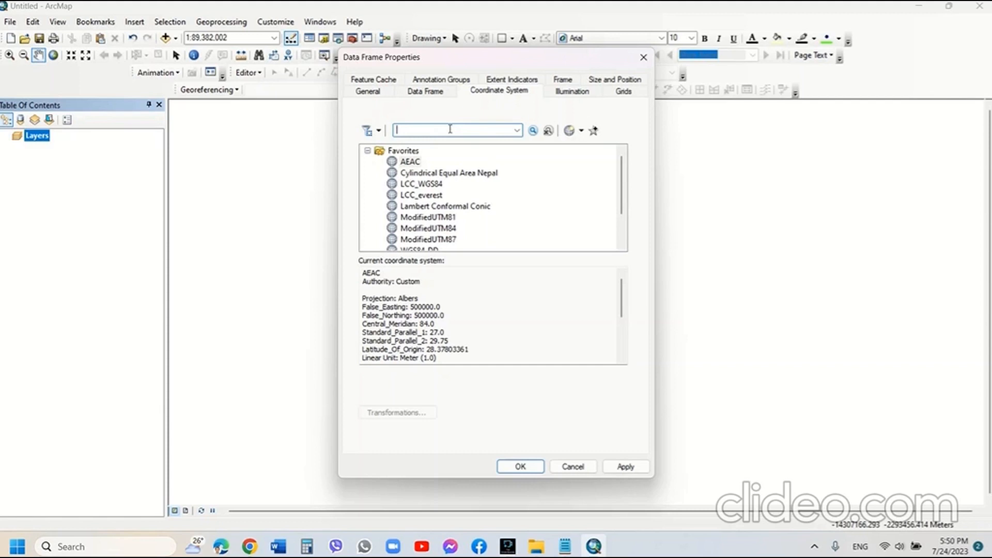
pyautogui.click(368, 91)
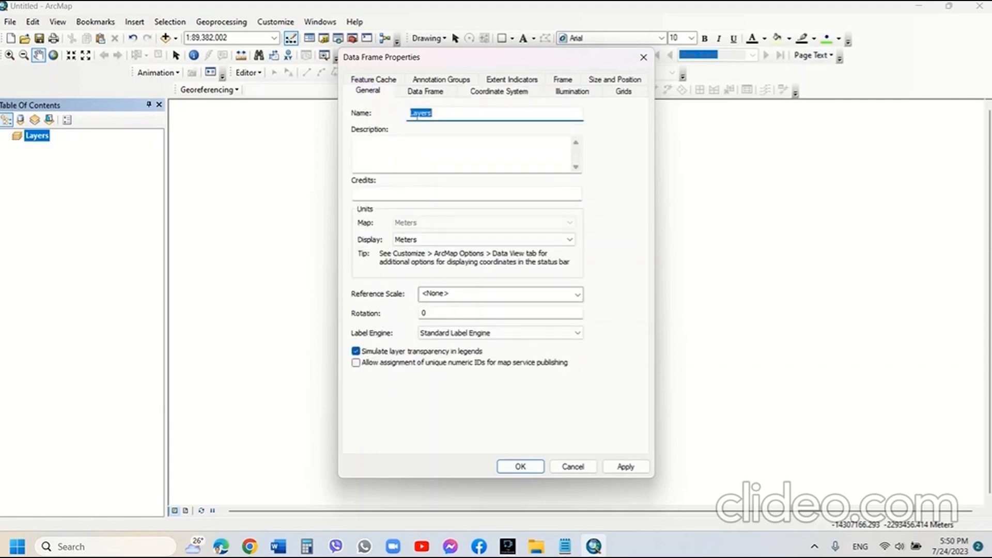
pyautogui.write('NEPAL')
pyautogui.click(626, 467)
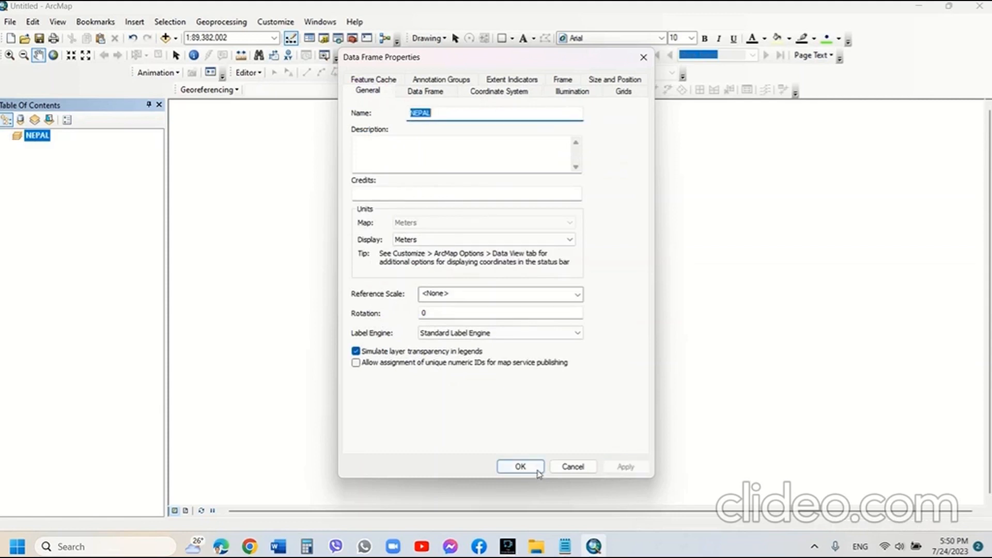
pyautogui.click(520, 466)
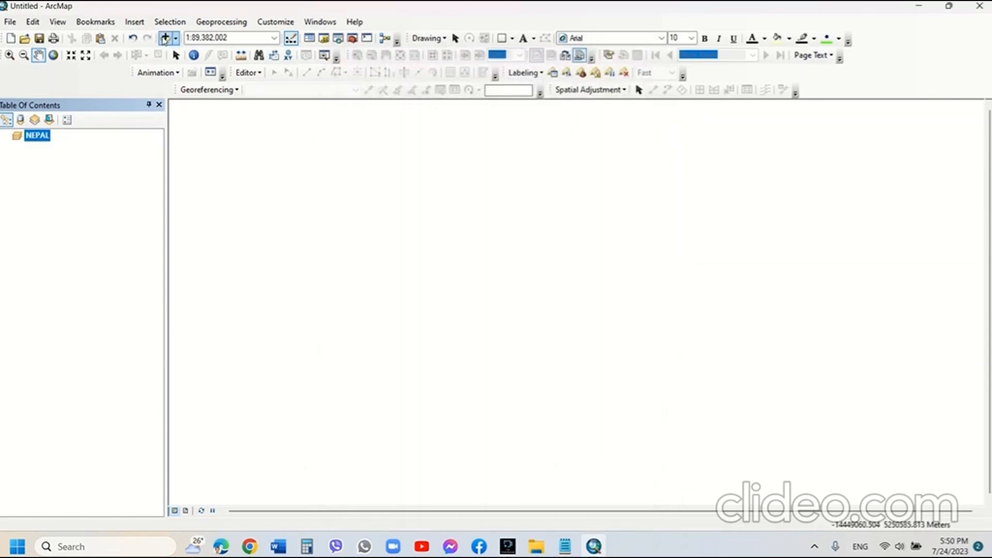
# Add all feature classes from designated_polygons to palikas_pt in practice.gdb's administrative dataset to the NEPAL data frame
pyautogui.click(165, 38)
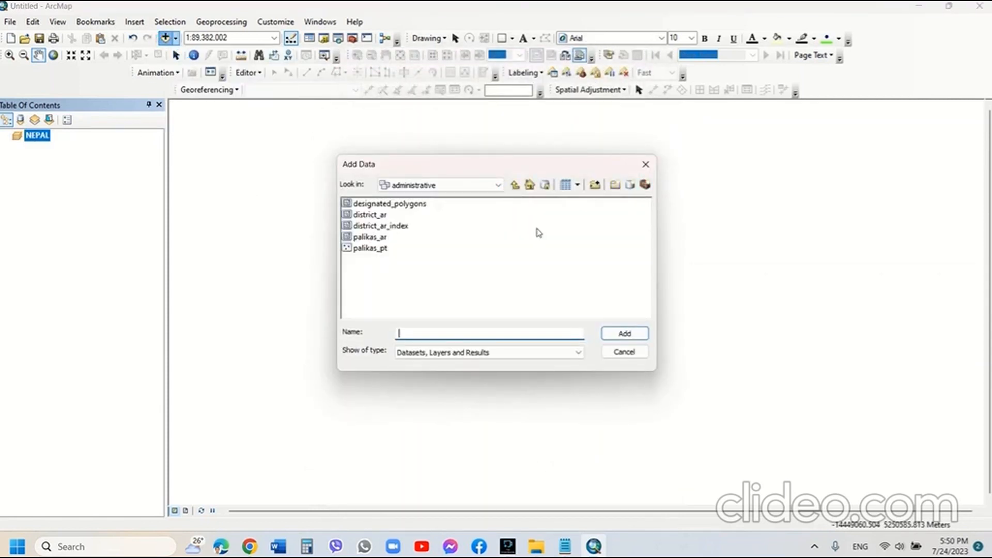
pyautogui.click(515, 185)
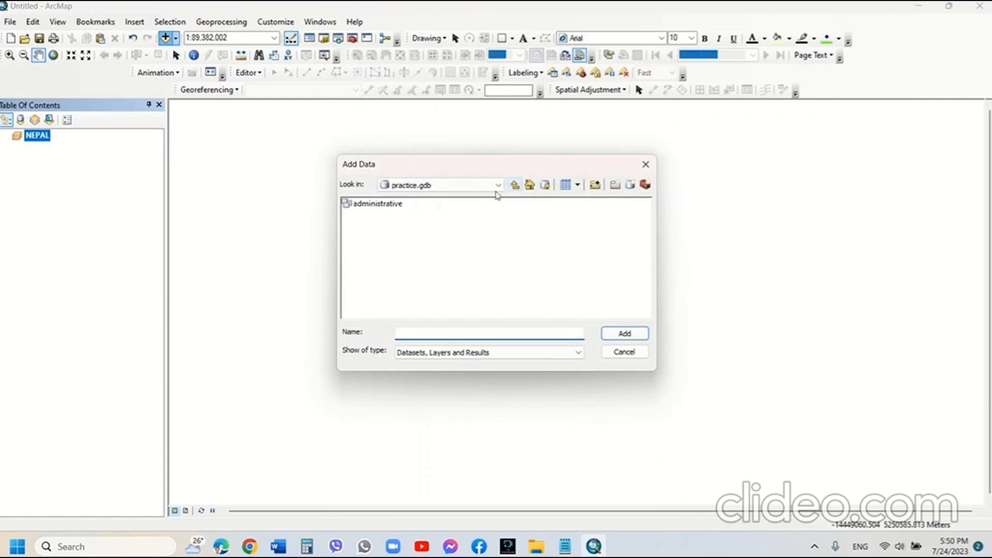
pyautogui.doubleClick(360, 206)
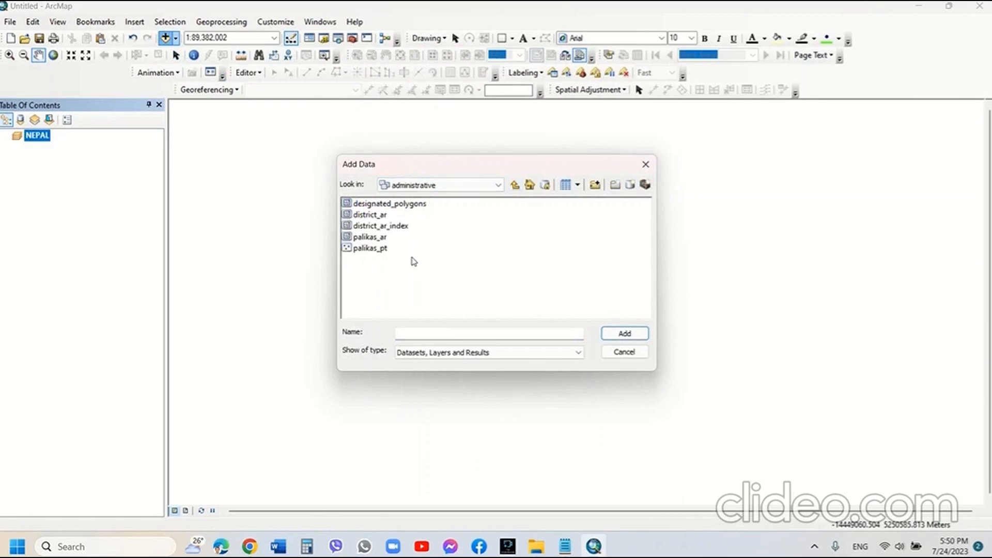
pyautogui.click(374, 204)
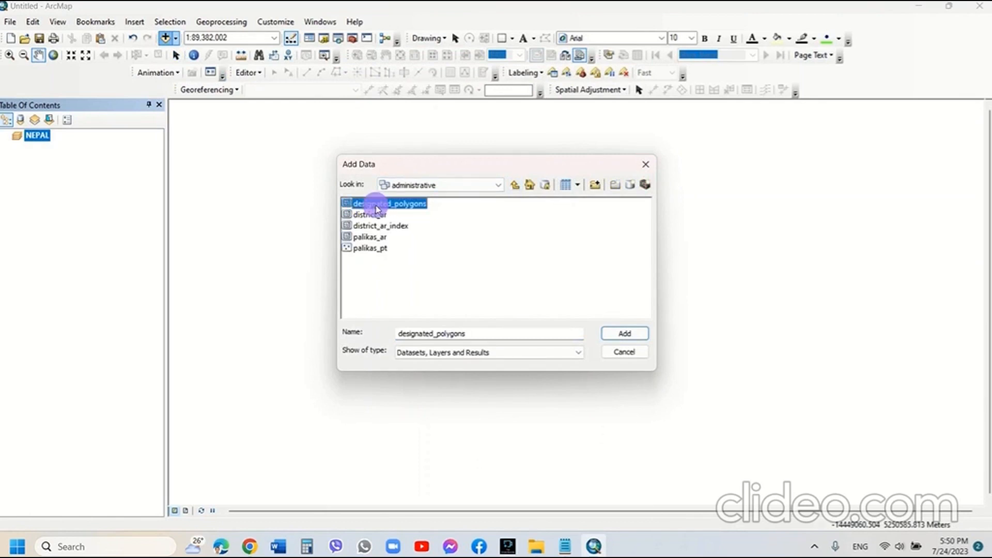
pyautogui.keyDown('shift'); pyautogui.click(375, 251); pyautogui.keyUp('shift')
pyautogui.click(628, 333)
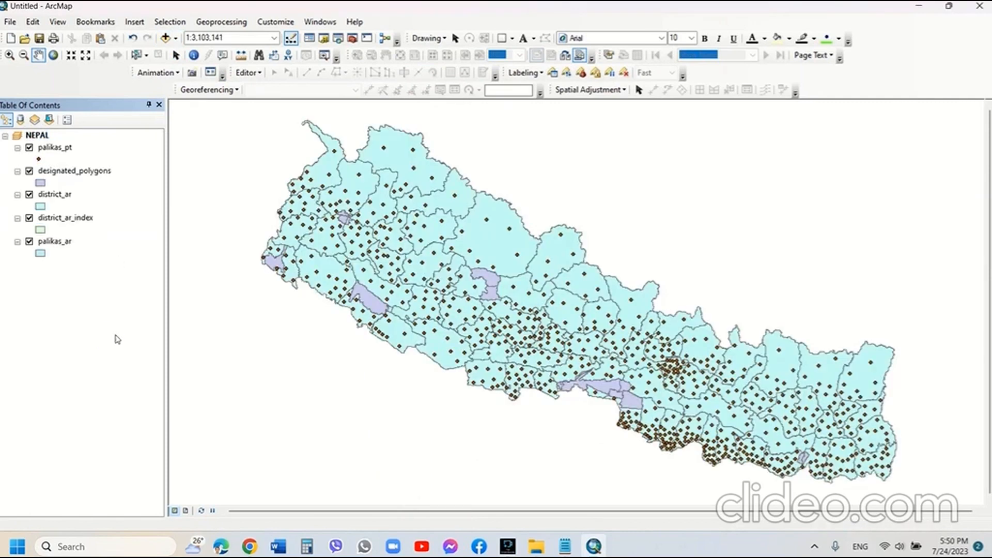
# Reorder the layers as district_ar_index, palikas_pt, district_ar, palikas_ar and designated_polygons, from top to bottom of the drawing order
pyautogui.click(82, 174)
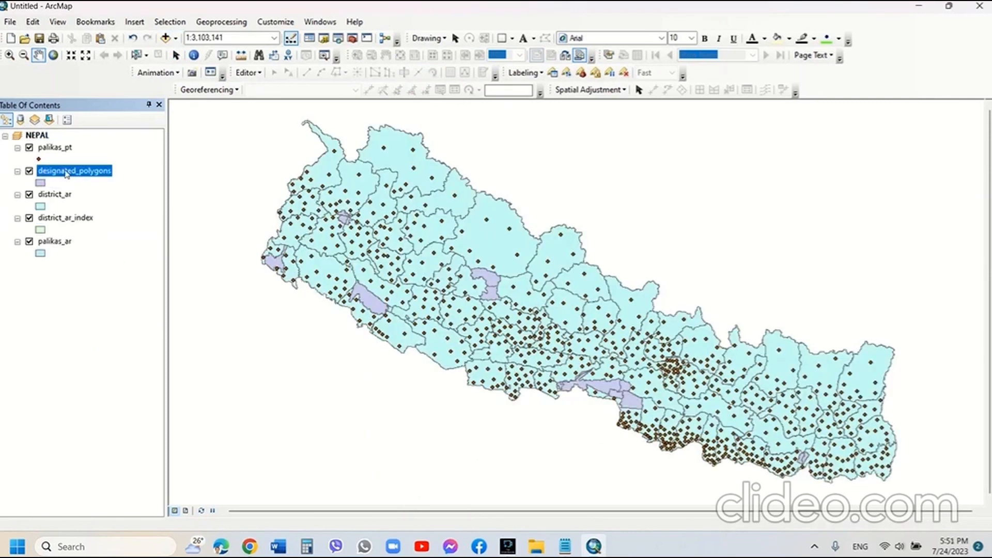
pyautogui.moveTo(64, 173); pyautogui.dragTo(62, 261)
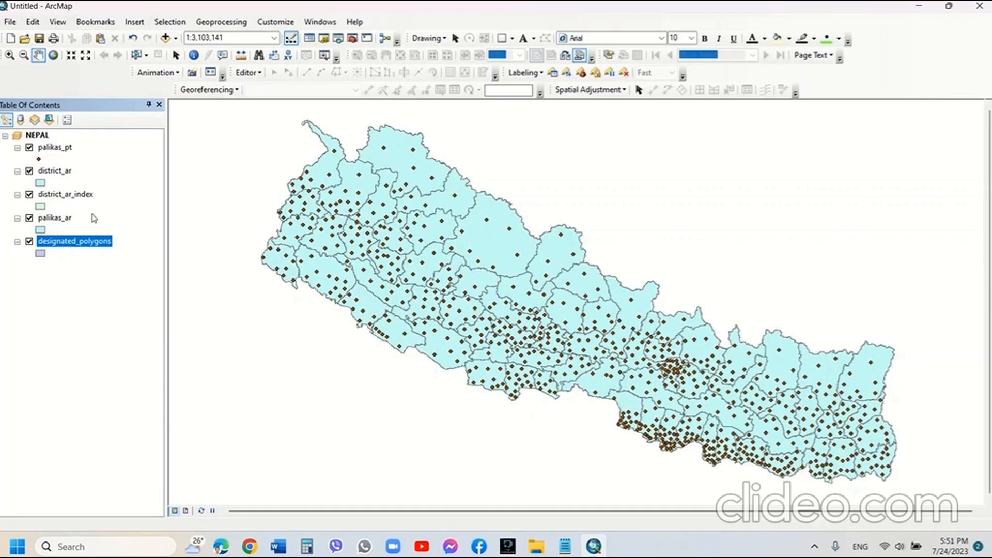
pyautogui.click(65, 172)
pyautogui.moveTo(65, 172); pyautogui.dragTo(63, 196)
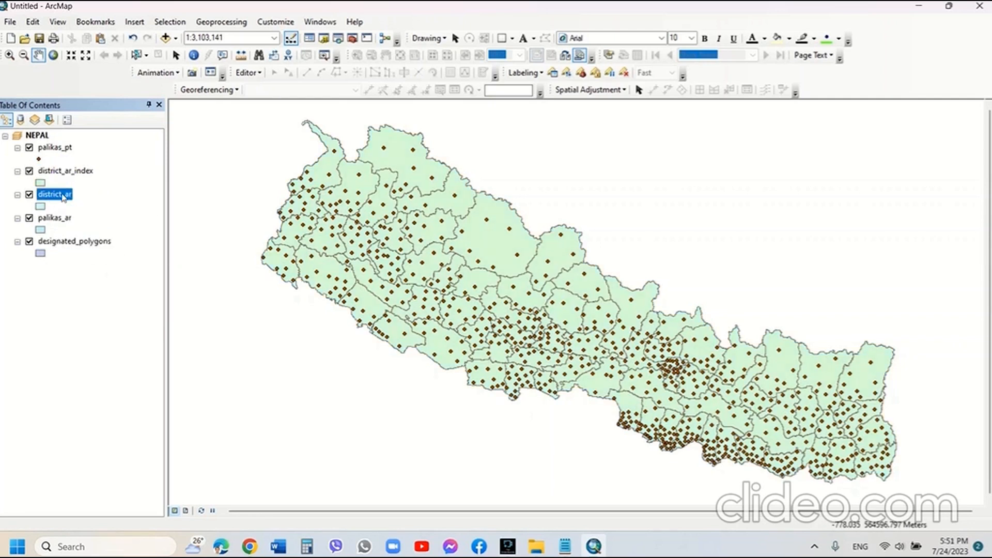
pyautogui.click(66, 149)
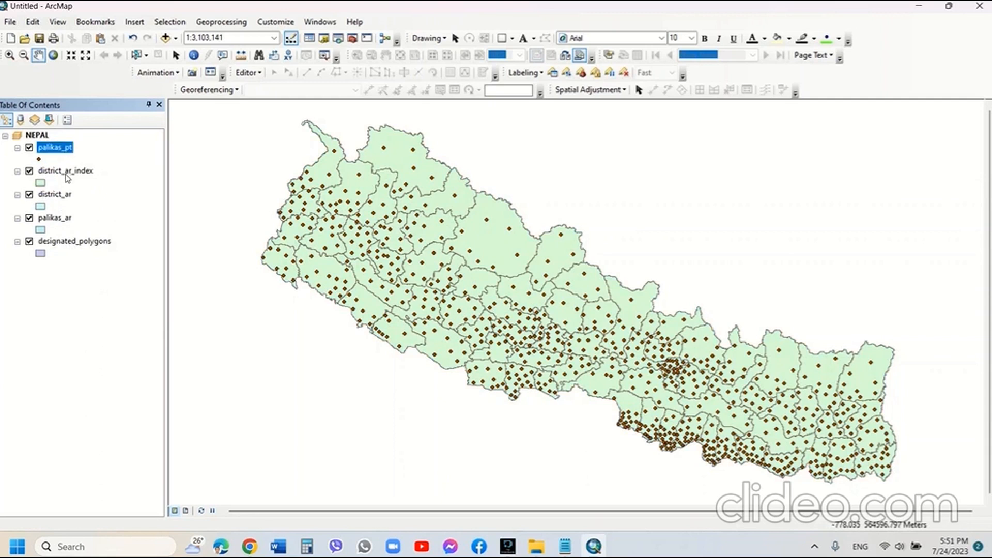
pyautogui.moveTo(66, 175); pyautogui.dragTo(67, 148)
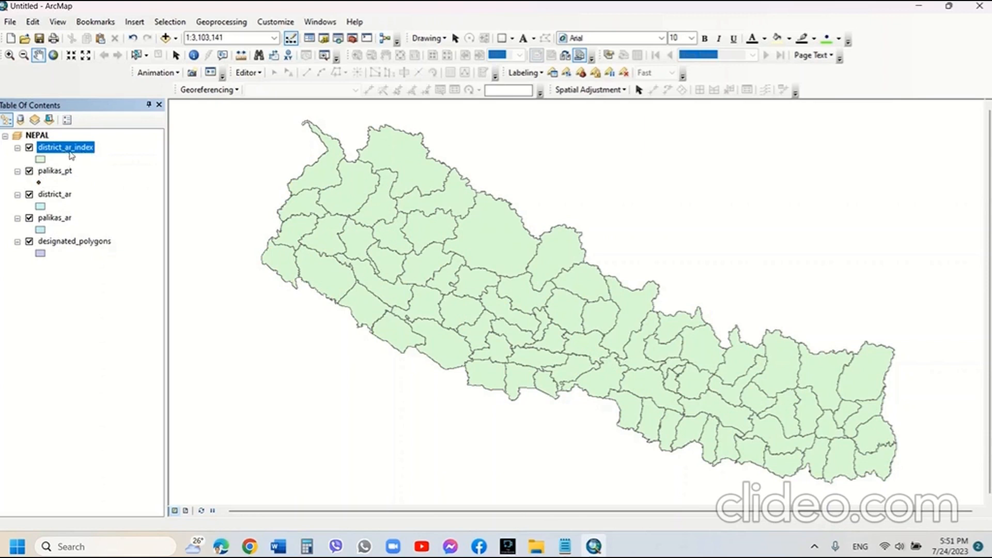
# Symbolize the district_ar_index layer with the Hollow fill and a black outline
pyautogui.click(41, 159)
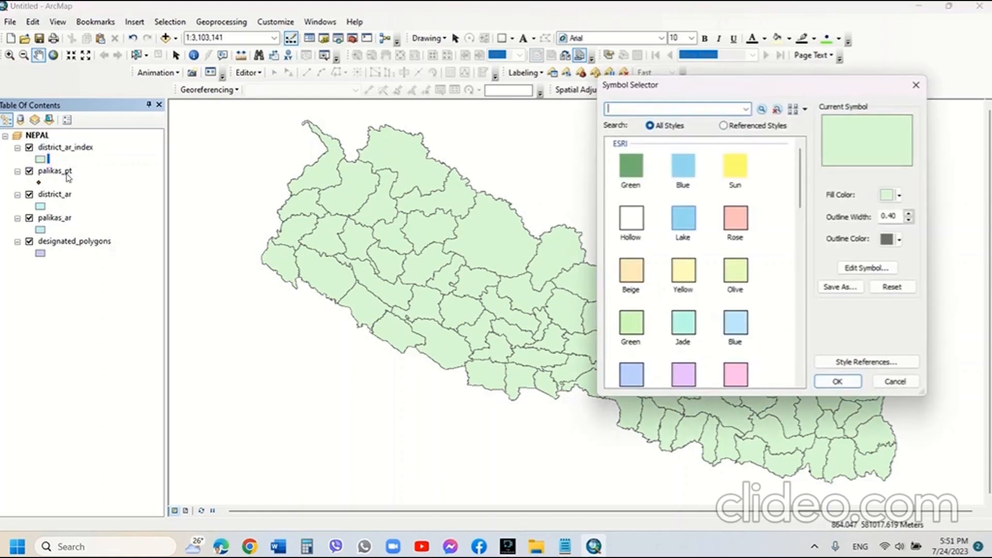
pyautogui.click(631, 218)
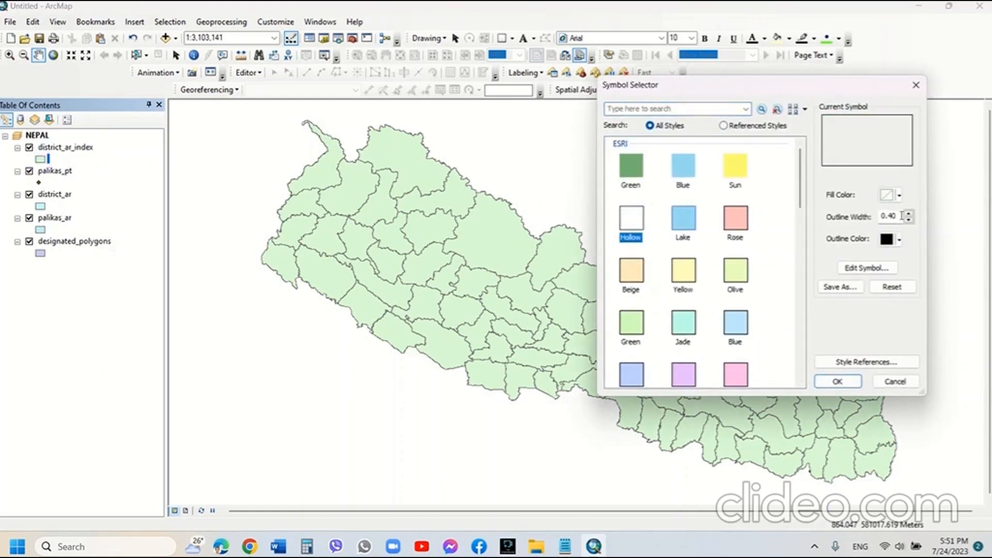
pyautogui.click(899, 240)
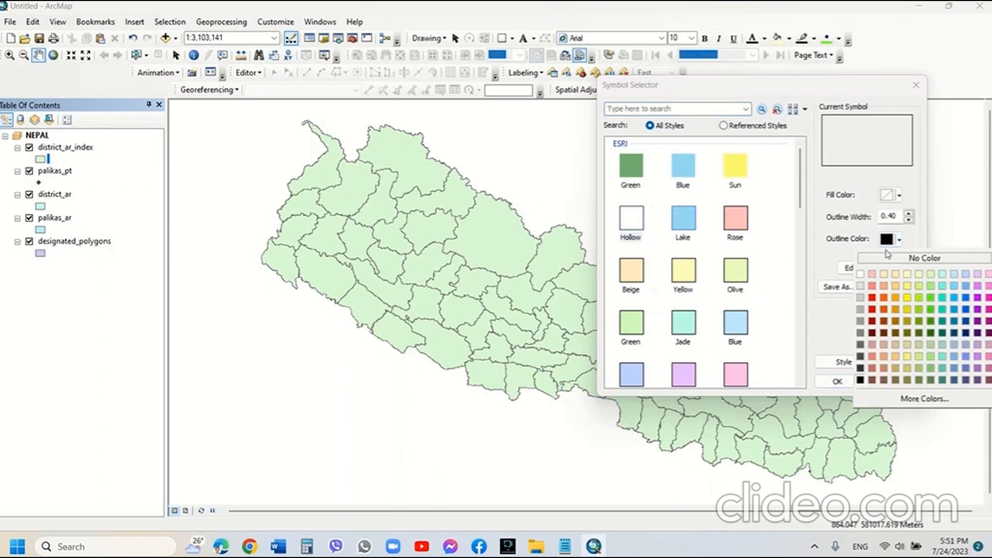
pyautogui.click(859, 382)
pyautogui.click(836, 382)
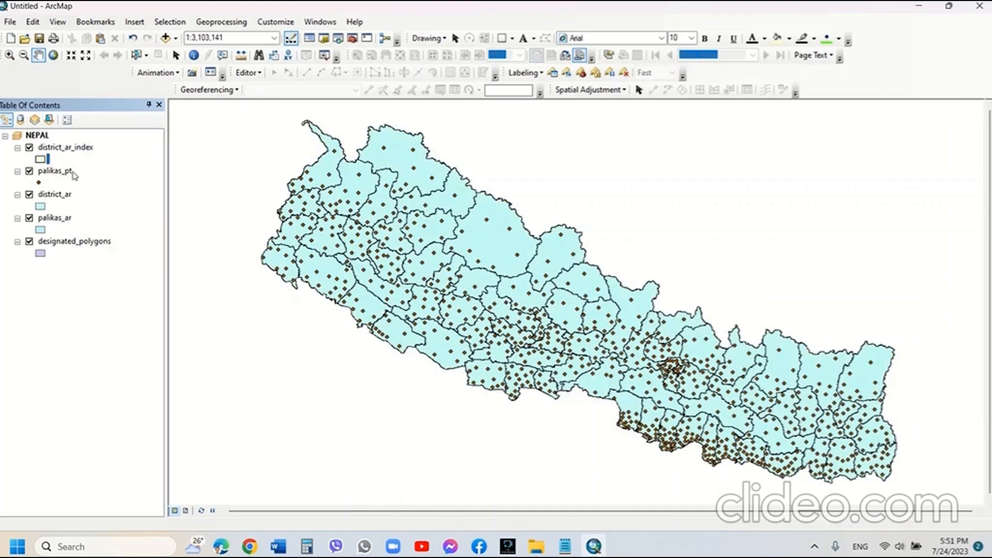
# Symbolize the district_ar layer with the Hollow fill and a 0.01 outline width
pyautogui.click(41, 206)
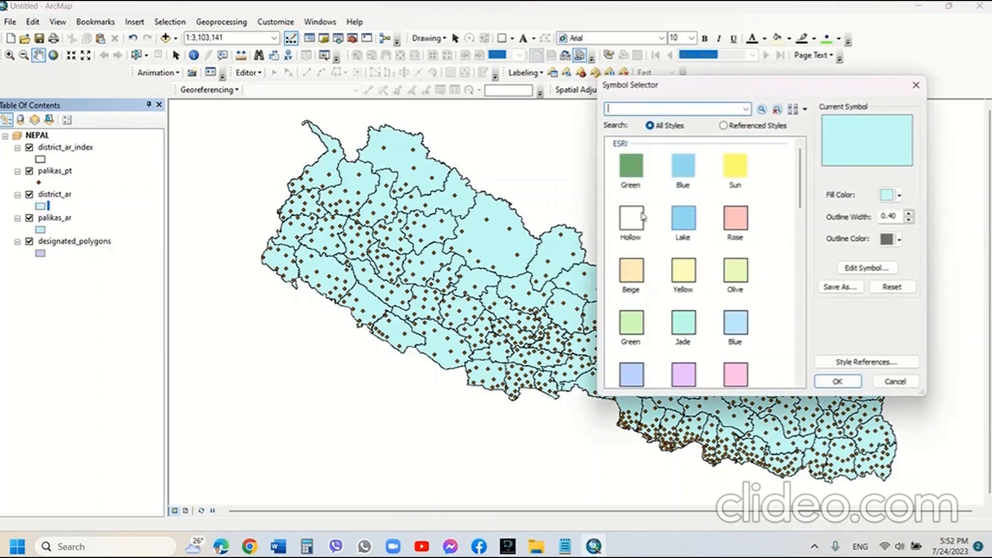
pyautogui.click(633, 227)
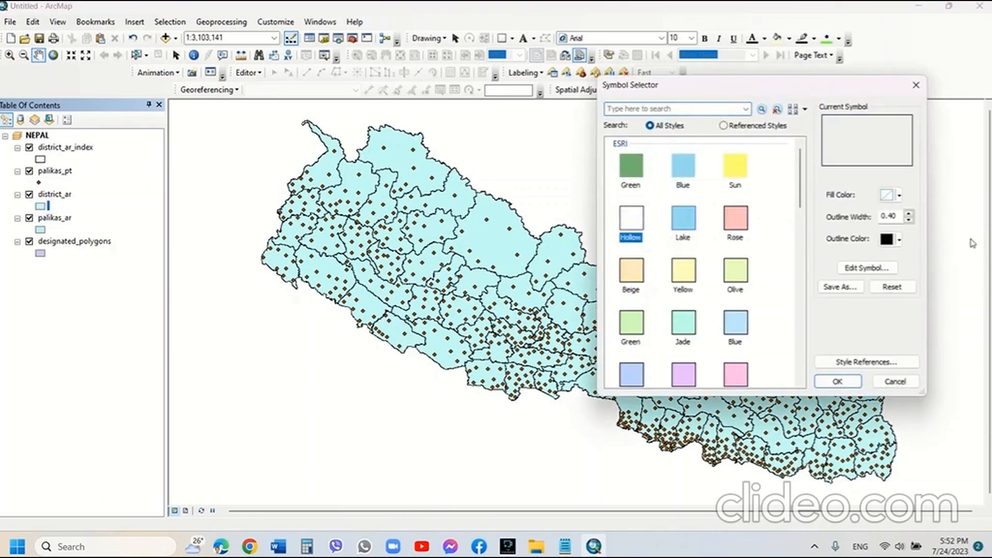
pyautogui.click(899, 214)
pyautogui.press('BackSpace')
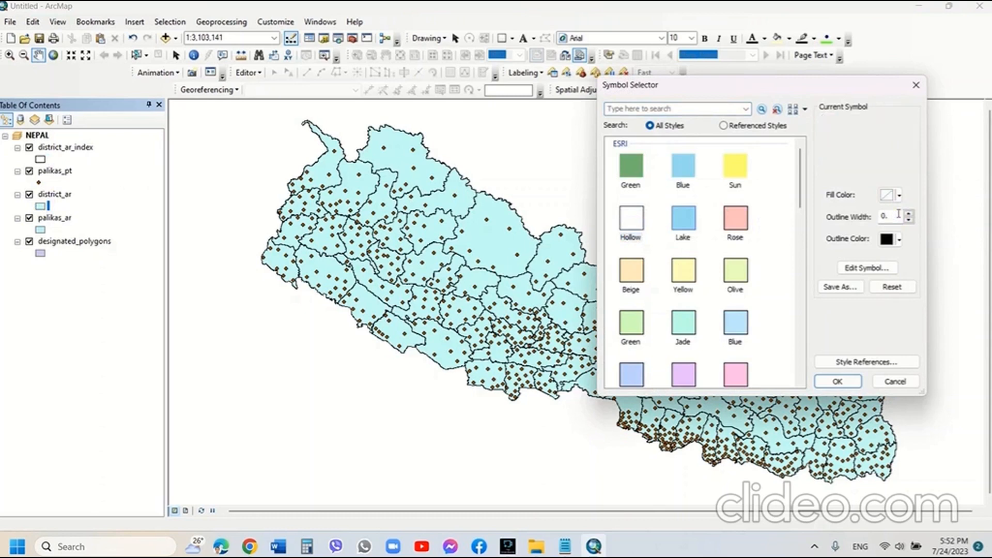
pyautogui.write('01')
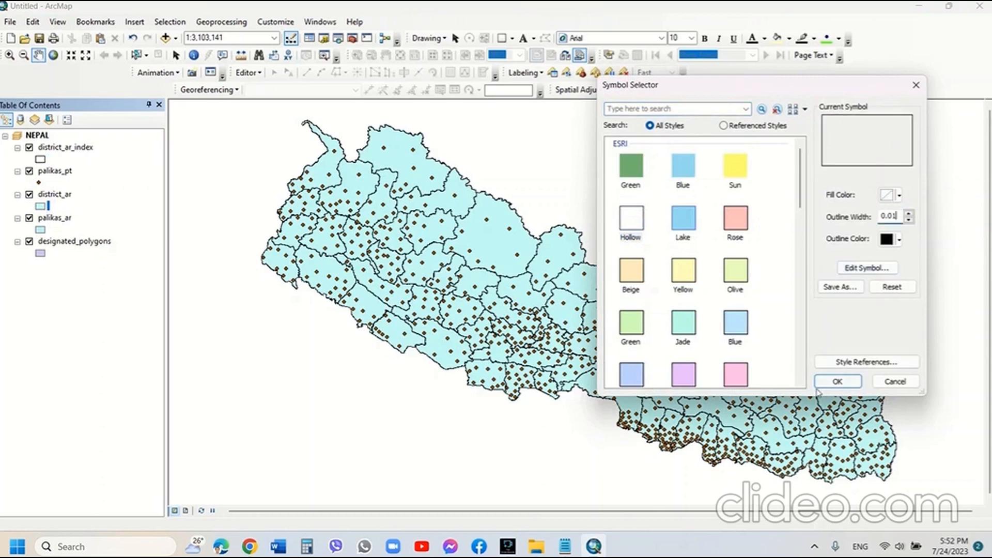
pyautogui.click(833, 382)
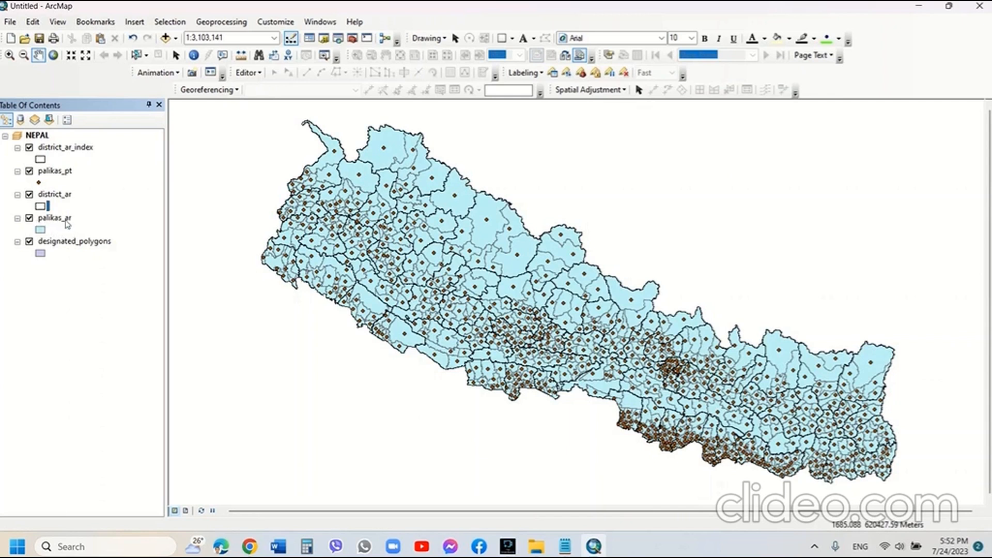
# Symbolize the designated_polygons layer with the Cropland pattern, using Leaf Green for the fill and a matching green outline
pyautogui.click(39, 254)
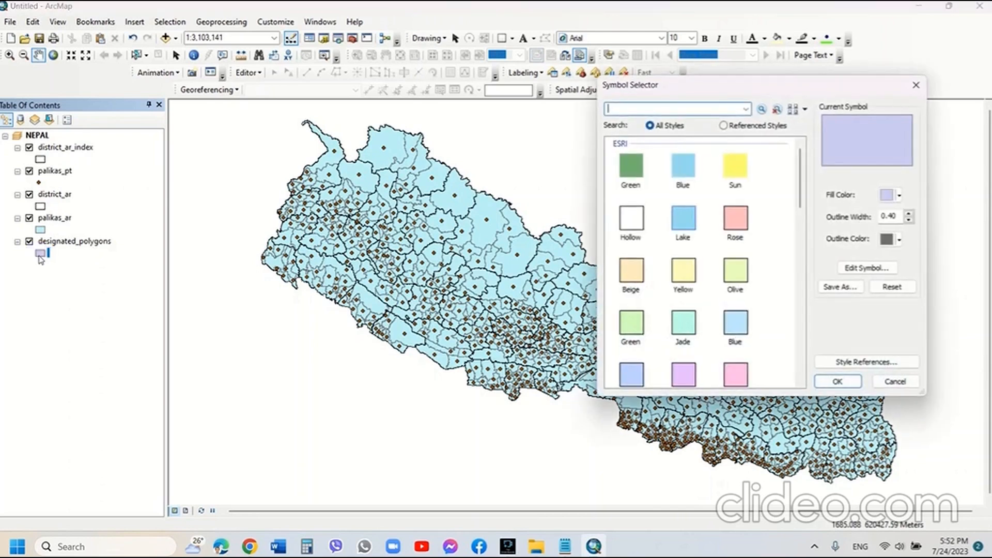
pyautogui.scroll(-10, 780, 318)
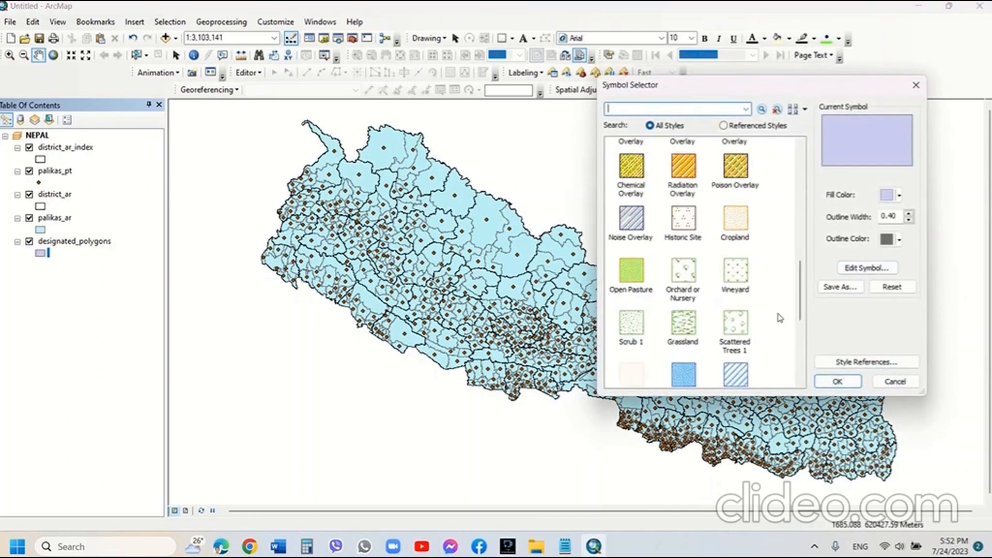
pyautogui.click(744, 221)
pyautogui.click(891, 196)
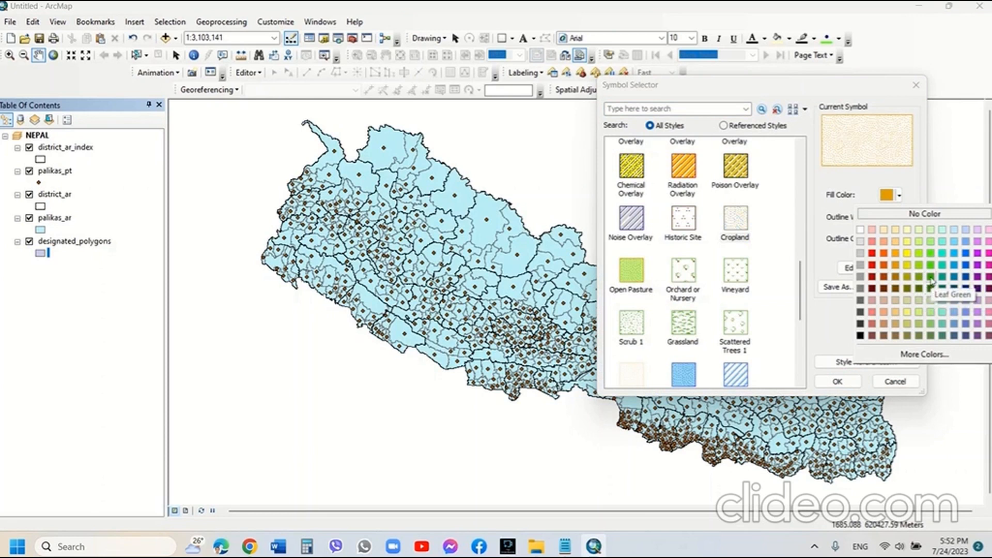
pyautogui.click(930, 277)
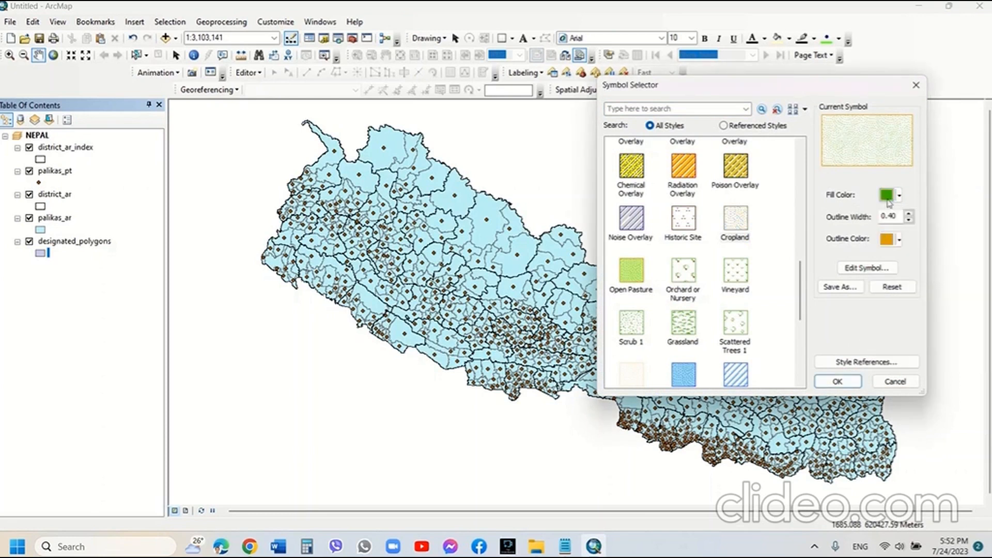
pyautogui.click(887, 240)
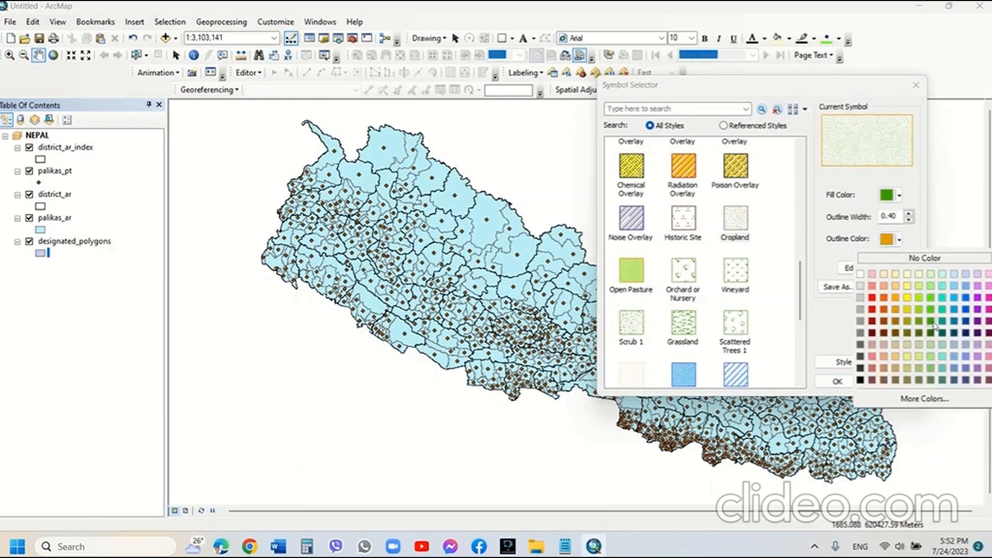
pyautogui.click(932, 322)
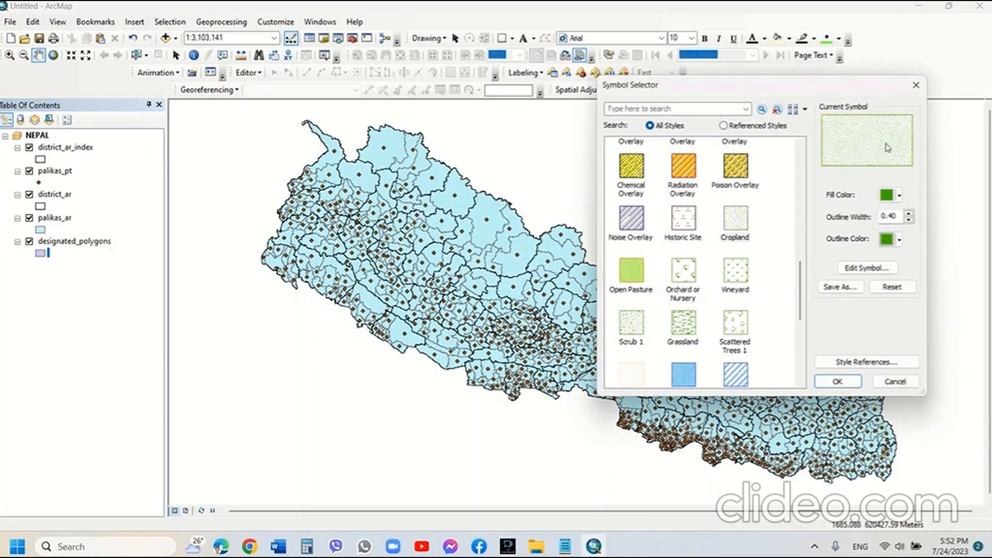
pyautogui.click(847, 381)
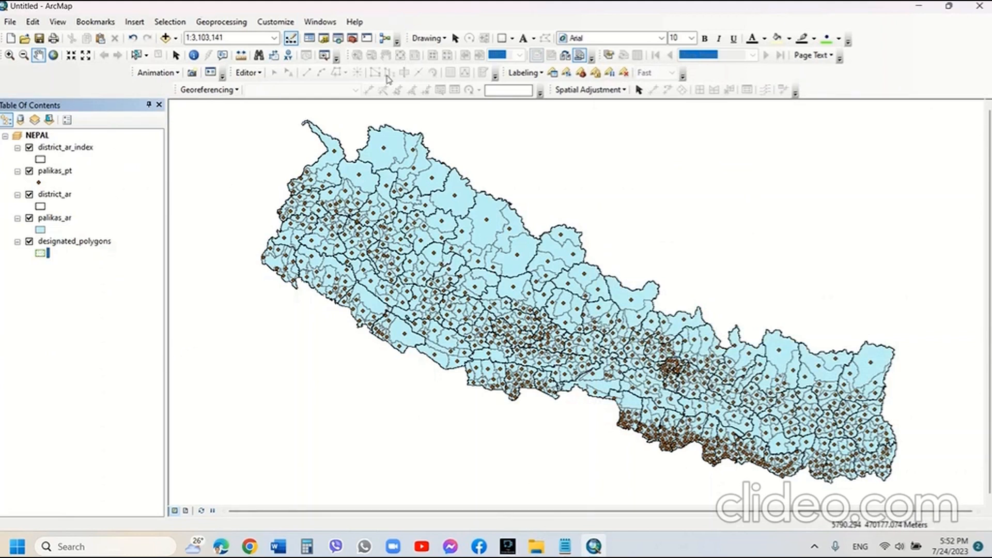
# Search for "excel to table" and open the Excel To Table conversion tool
pyautogui.click(338, 38)
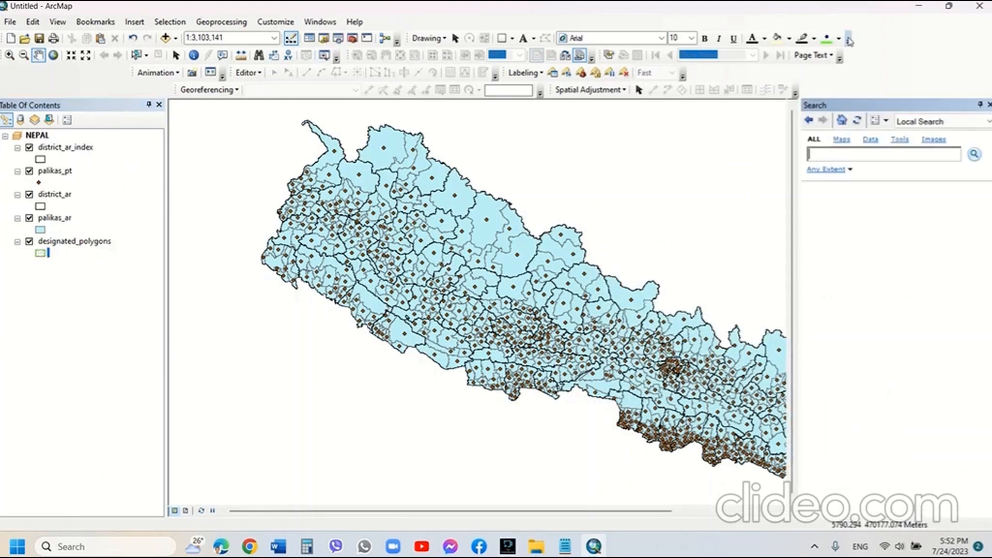
pyautogui.click(848, 155)
pyautogui.write('execel to table')
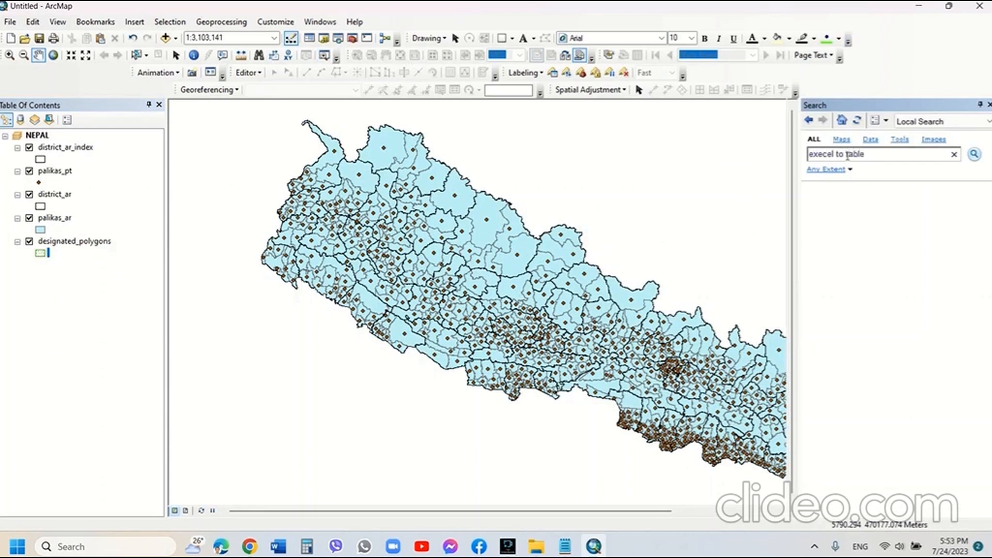
pyautogui.press('Return')
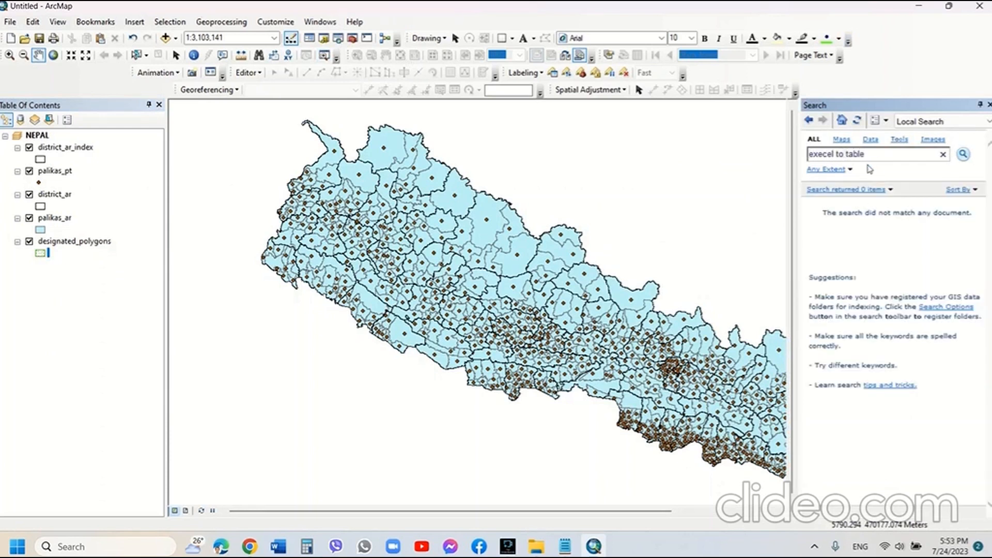
pyautogui.click(822, 154)
pyautogui.press('BackSpace')
pyautogui.press('Return')
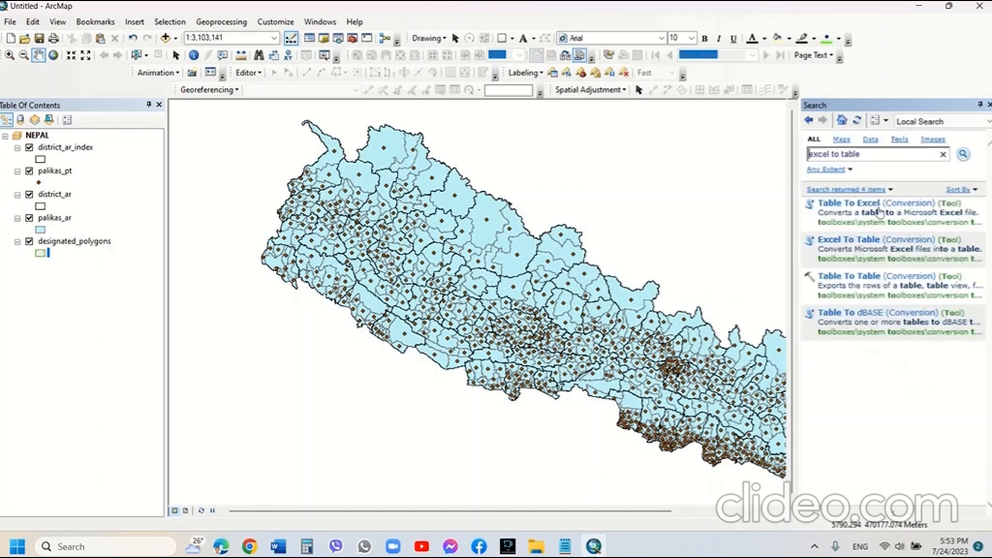
pyautogui.click(833, 240)
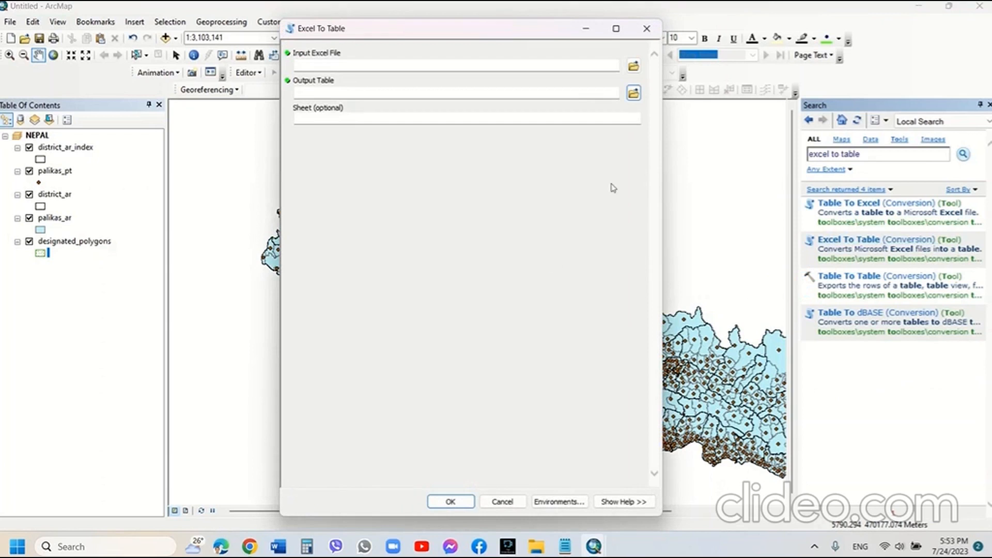
# Set MigratedPopulationByLengthOfStayFromInsideCountry.xlsx from the PRACTICE\DATA folder as the input Excel file
pyautogui.click(633, 66)
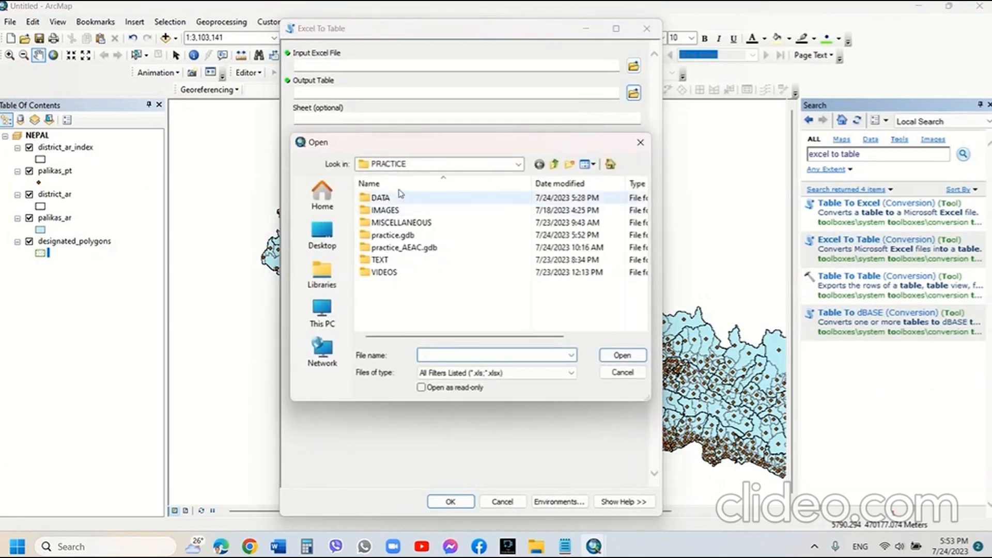
pyautogui.click(385, 198)
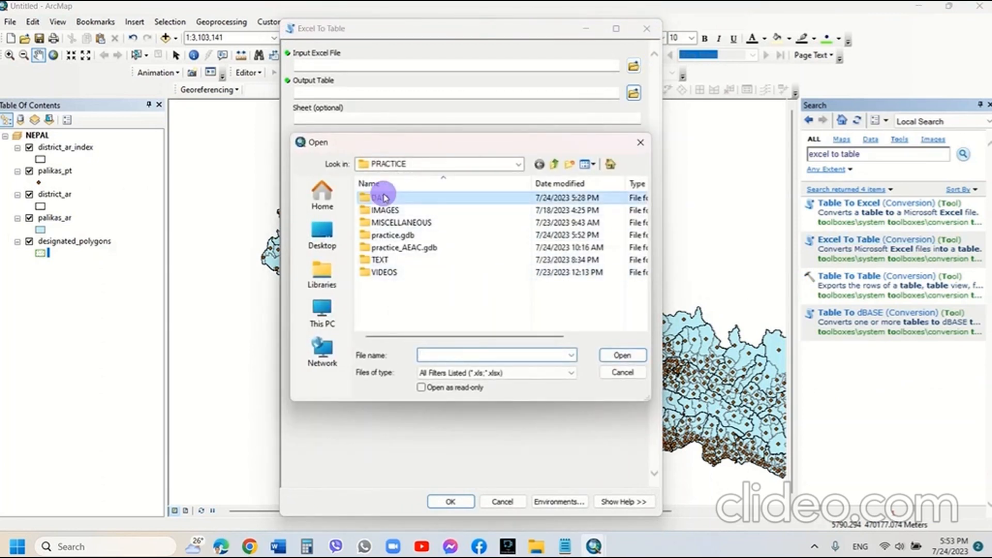
pyautogui.doubleClick(383, 198)
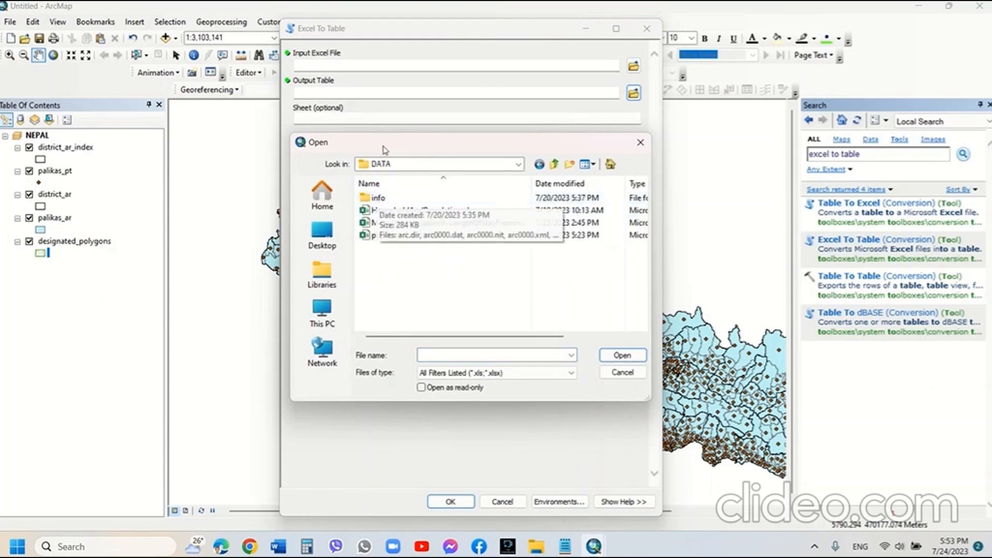
pyautogui.click(420, 223)
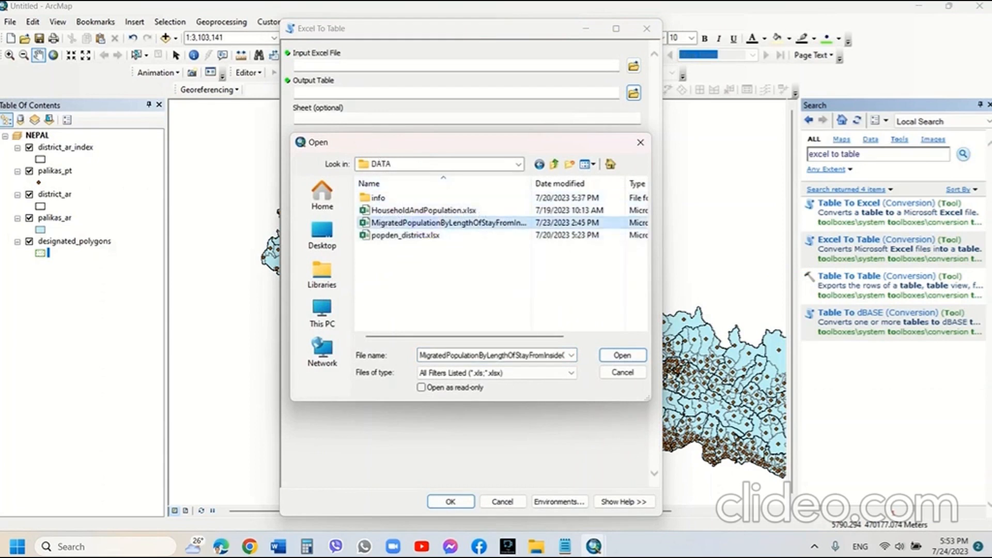
pyautogui.click(622, 355)
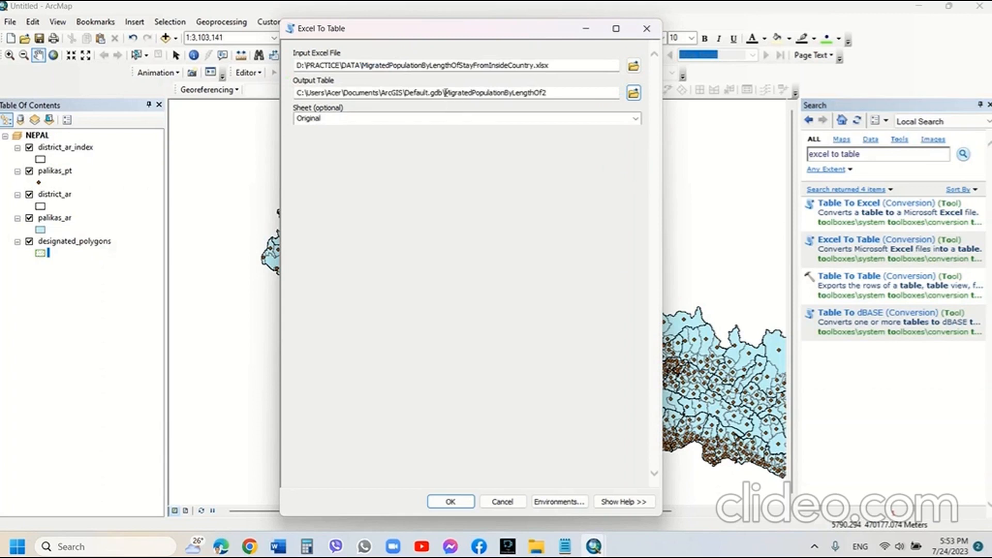
# Set the output table to MigratedPopulation in the D:\PRACTICE\DATA folder
pyautogui.moveTo(445, 92); pyautogui.dragTo(551, 94)
pyautogui.hotkey('ctrl', 'c')
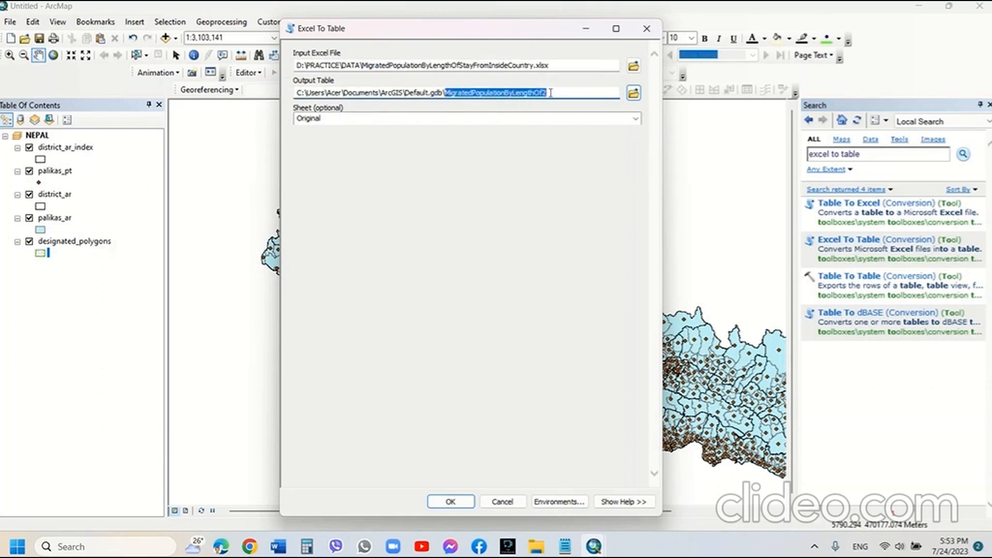
pyautogui.click(633, 93)
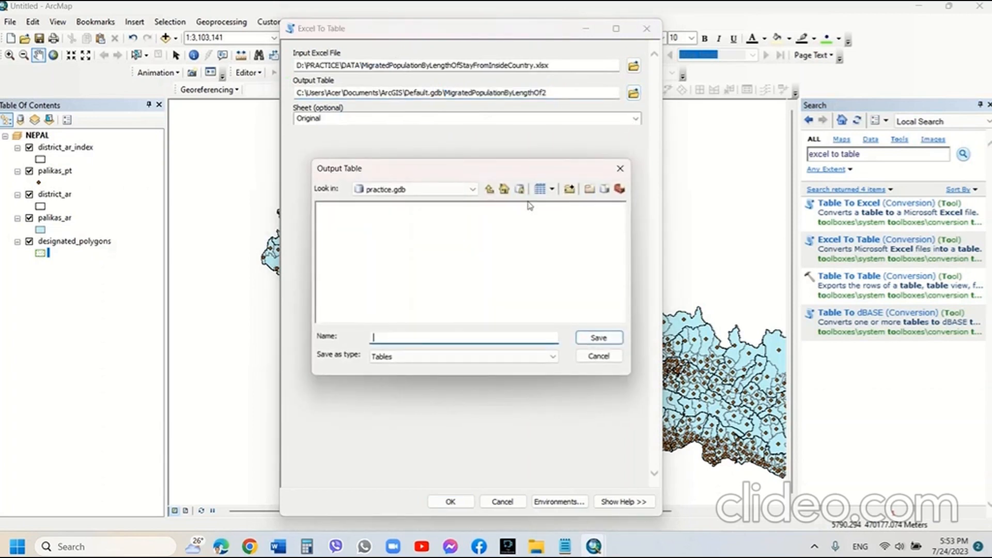
pyautogui.click(495, 191)
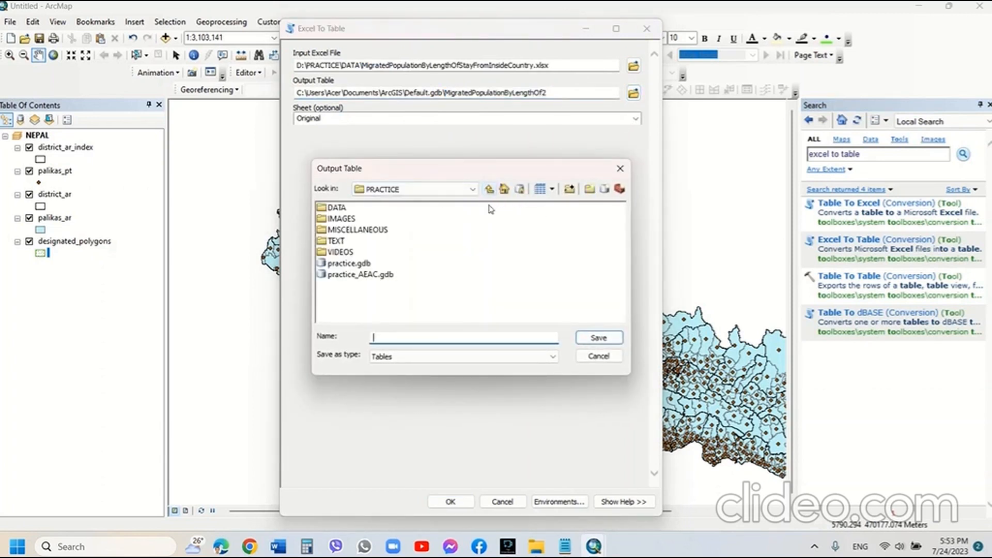
pyautogui.click(337, 209)
pyautogui.doubleClick(337, 210)
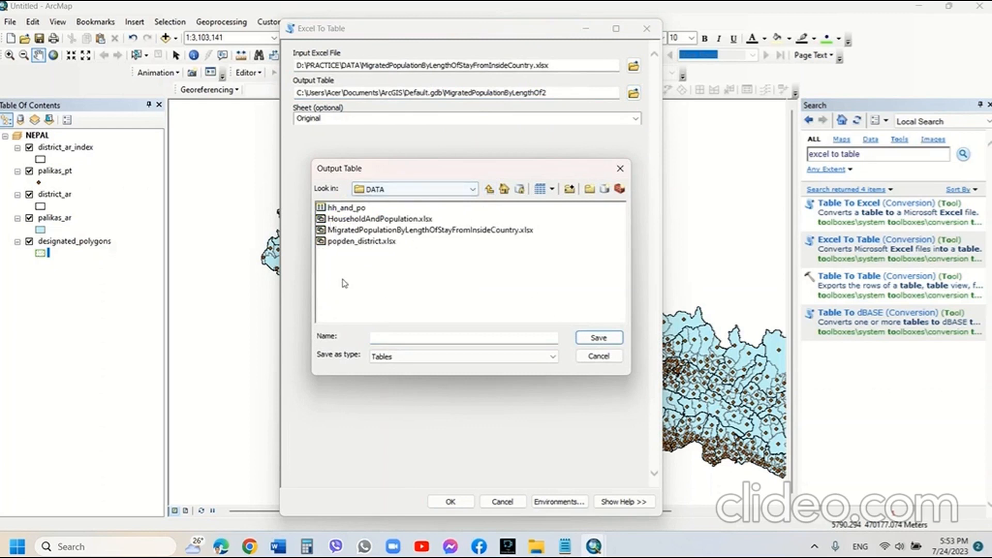
pyautogui.click(396, 337)
pyautogui.hotkey('ctrl', 'v')
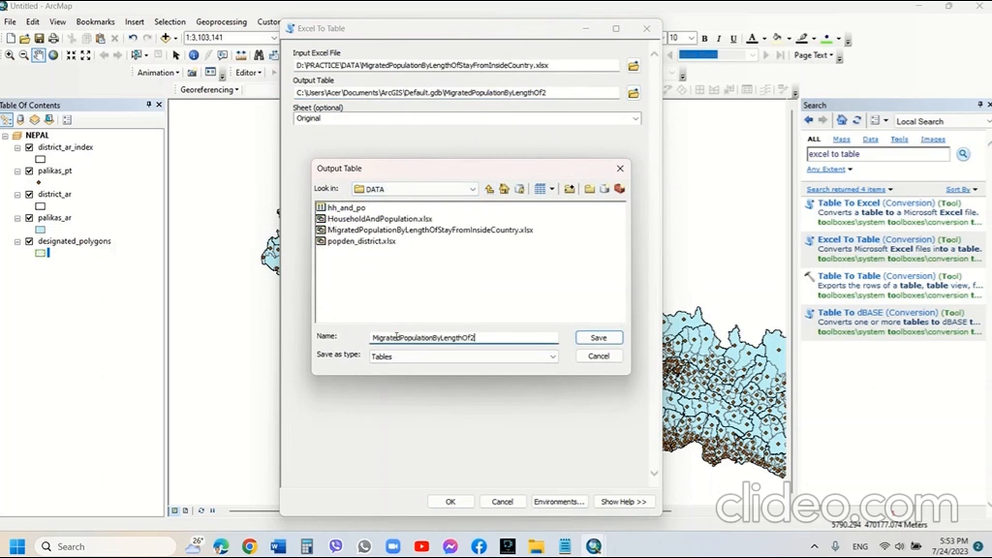
pyautogui.click(489, 337)
pyautogui.click(603, 341)
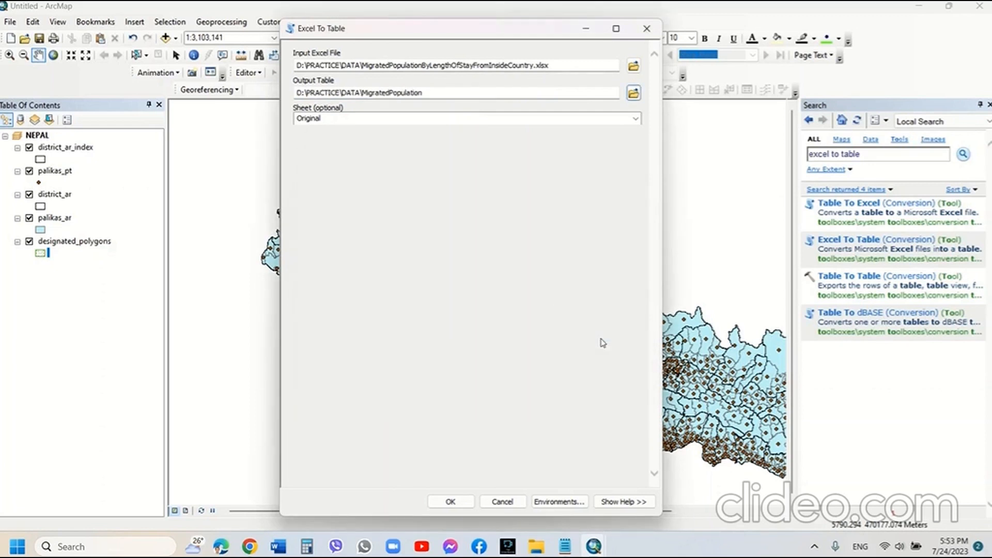
# Convert the workbook's LocalLevel sheet to the output table and close the tool search
pyautogui.click(635, 119)
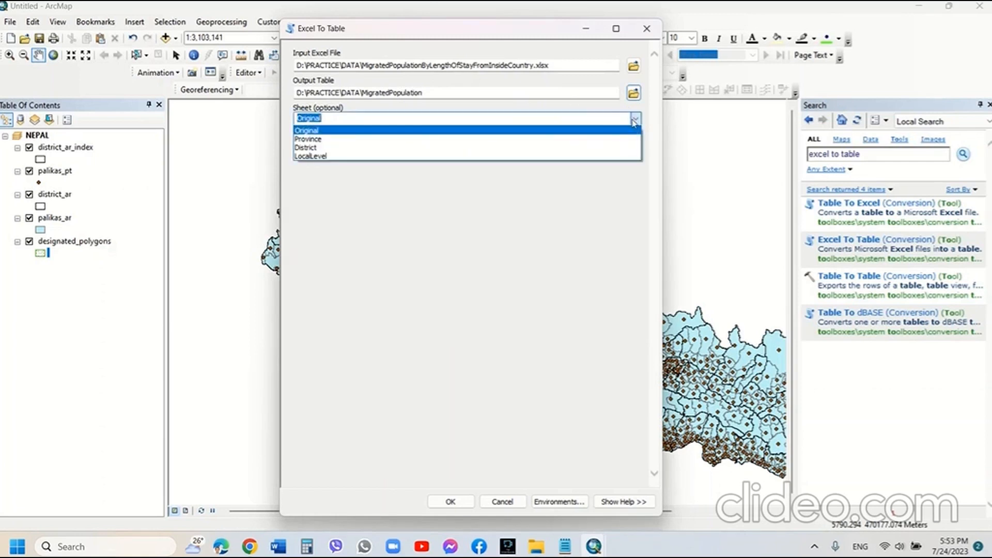
pyautogui.click(307, 156)
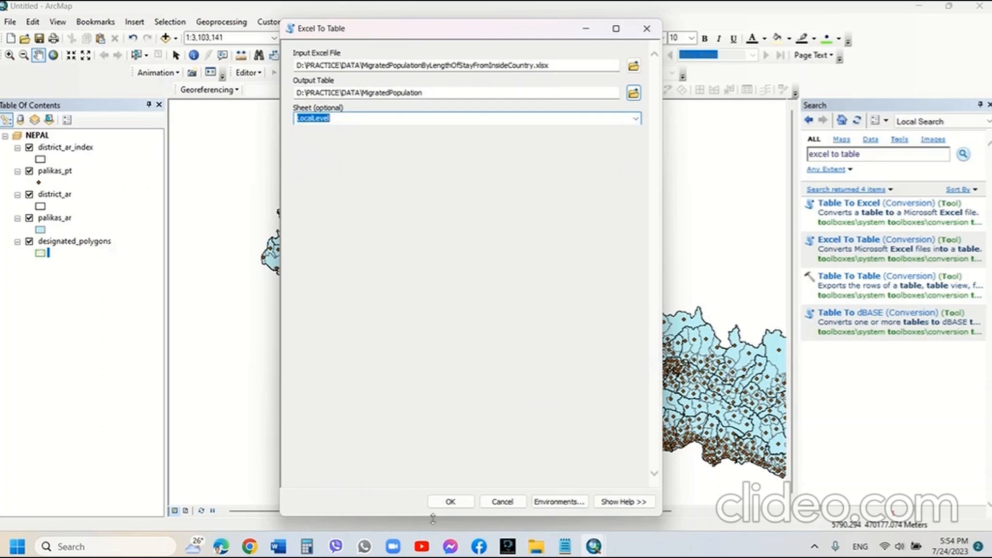
pyautogui.click(440, 501)
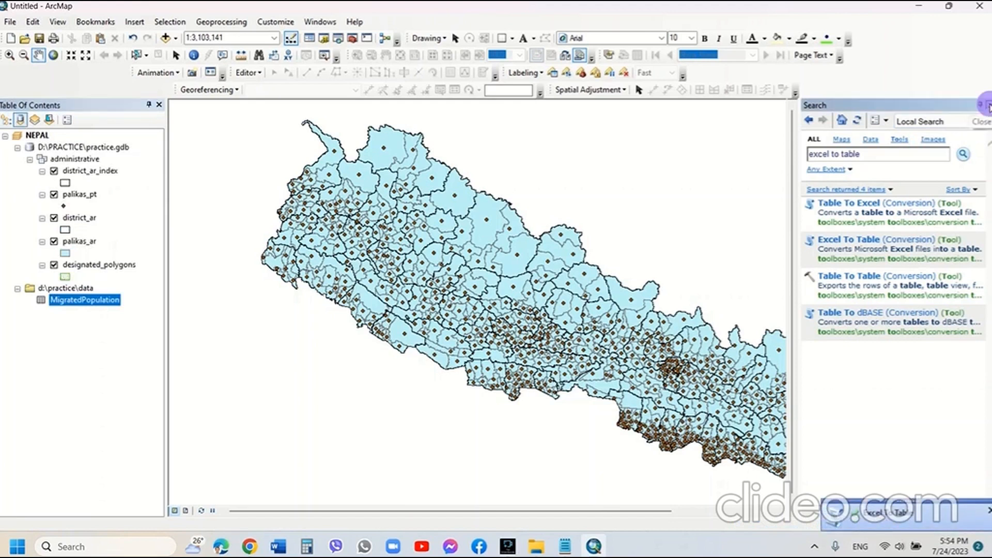
pyautogui.click(973, 121)
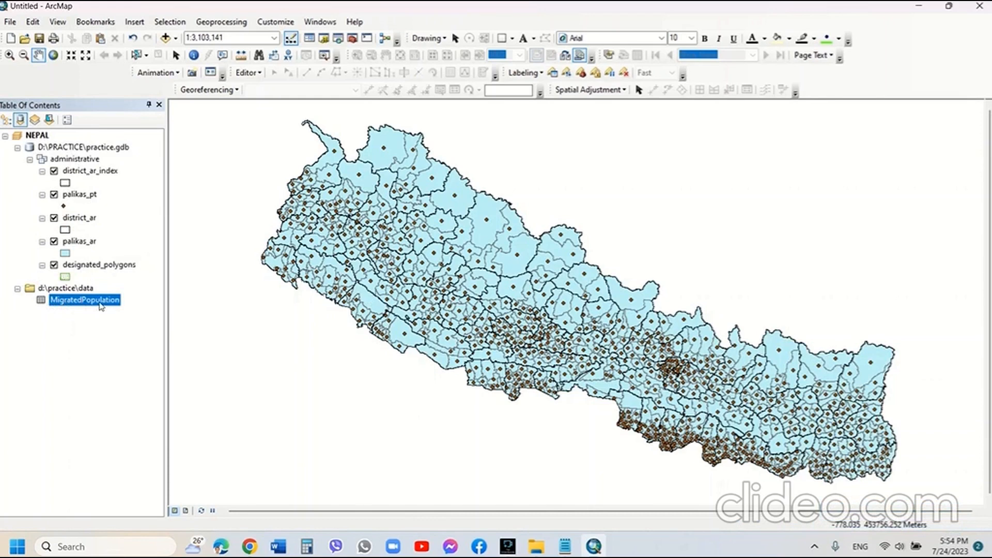
# Open the palikas_ar attribute table and join the MigratedPopulation table to it on the CBSLID field, keeping all records and creating an index
pyautogui.click(83, 242)
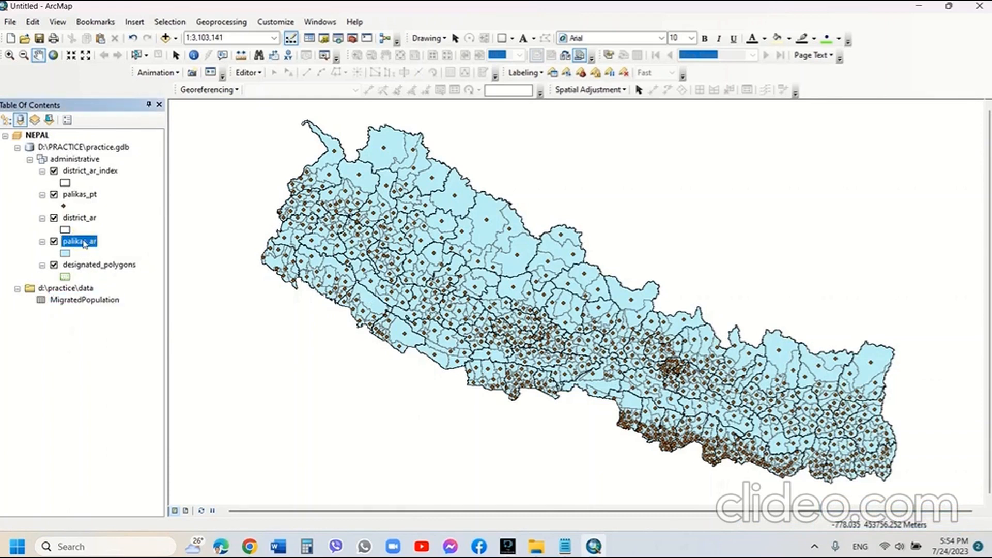
pyautogui.rightClick(83, 242)
pyautogui.click(136, 277)
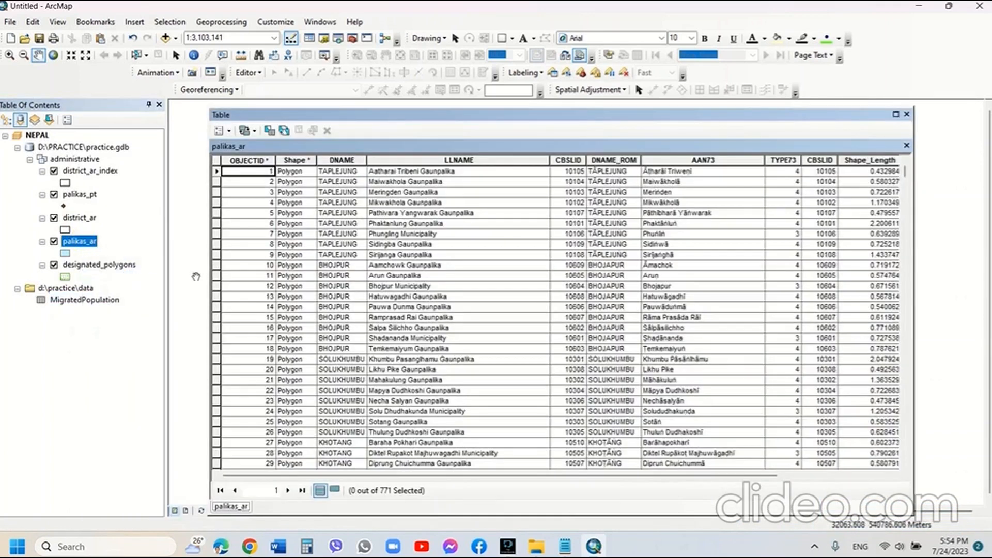
pyautogui.click(229, 131)
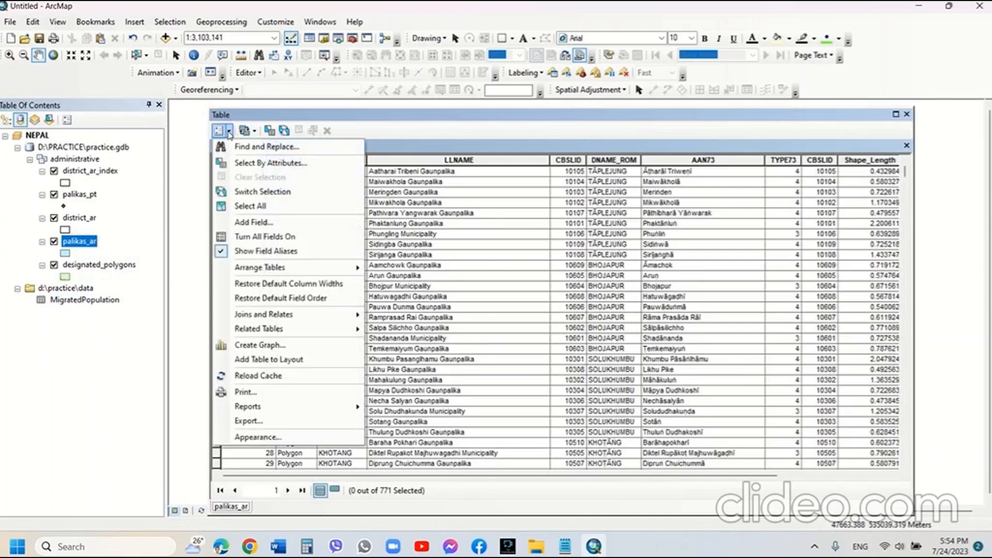
pyautogui.click(239, 313)
pyautogui.click(395, 315)
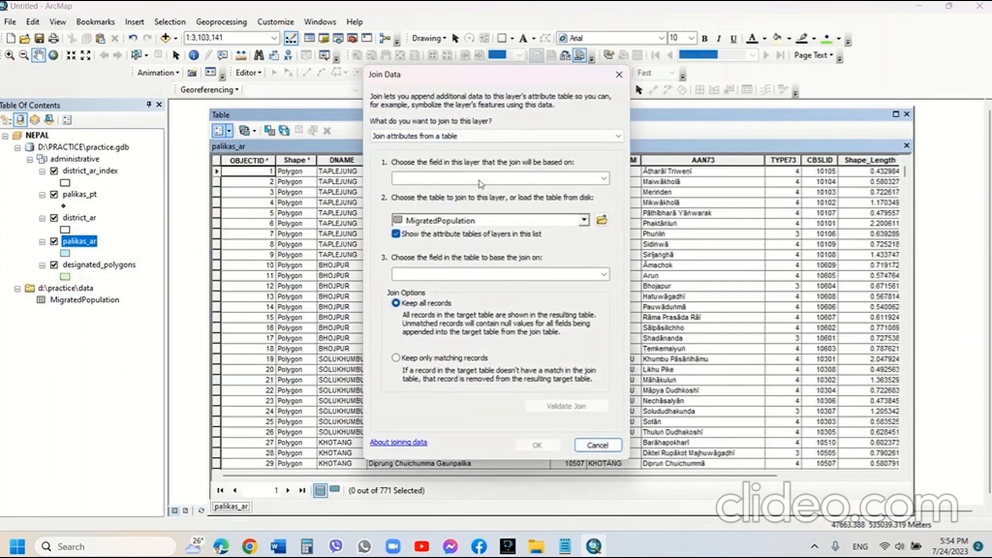
pyautogui.click(511, 180)
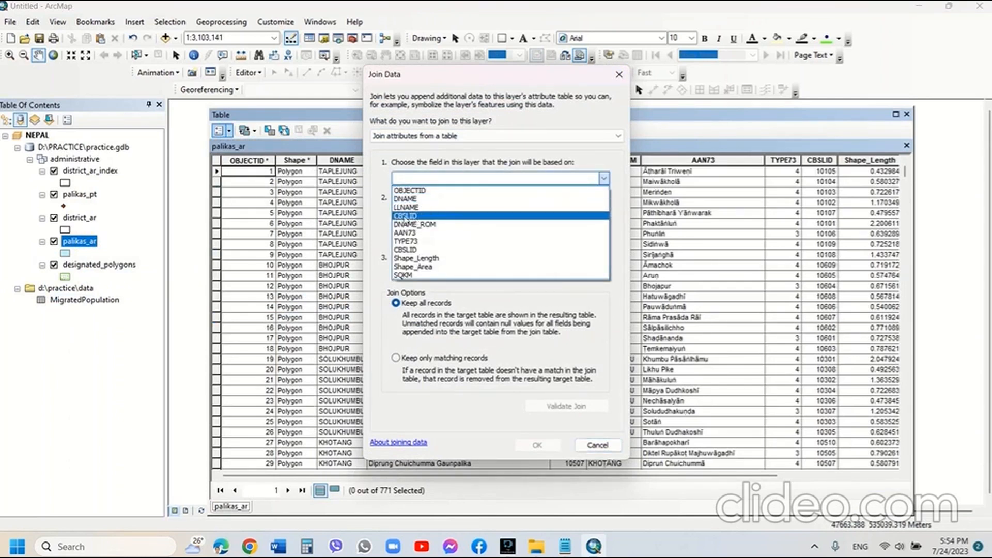
pyautogui.click(406, 216)
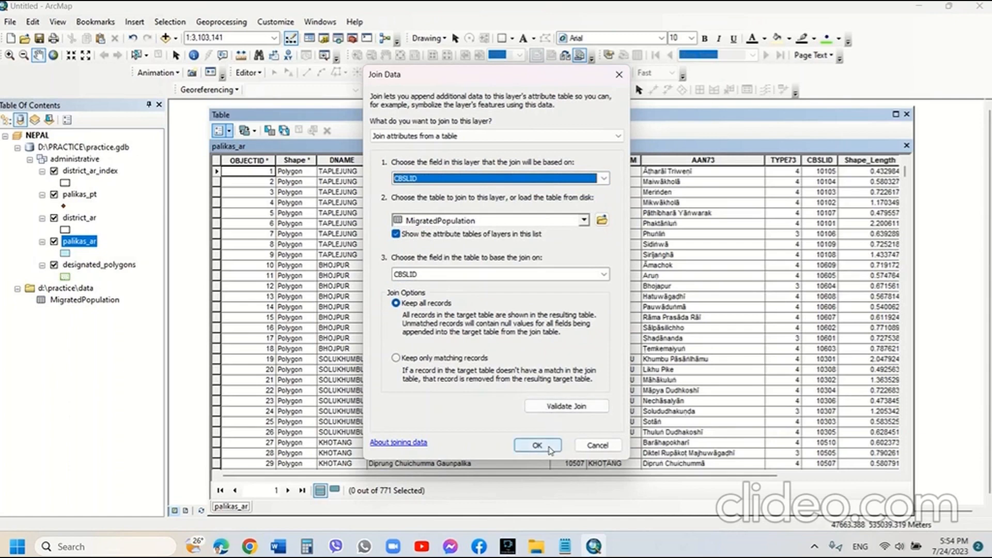
pyautogui.click(538, 445)
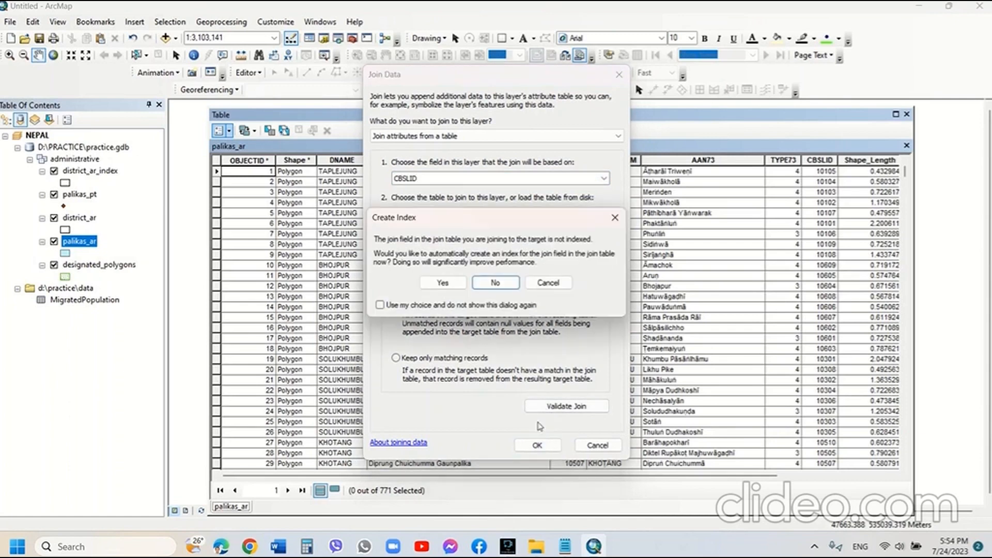
pyautogui.click(447, 282)
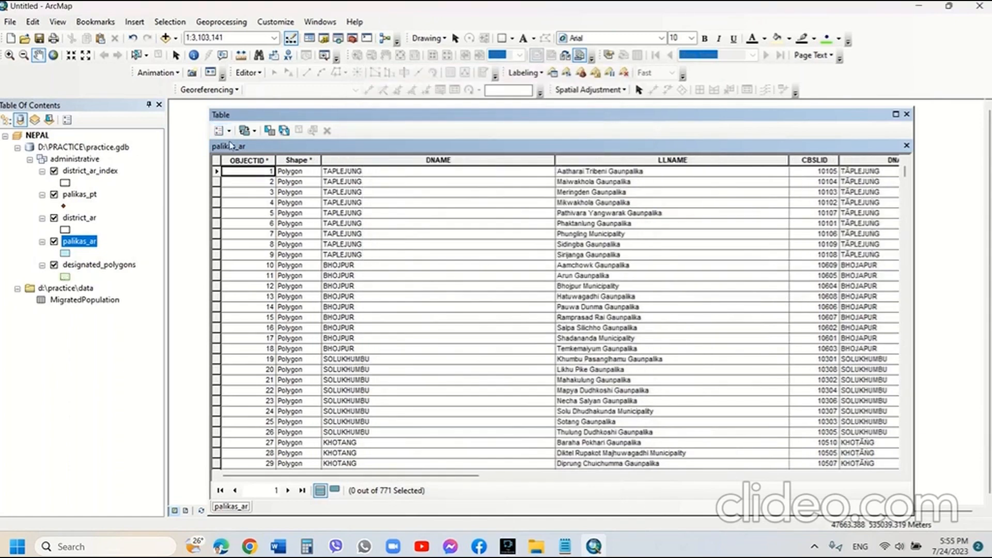
# Restore the default column widths in the palikas_ar table and examine the joined population fields
pyautogui.click(219, 131)
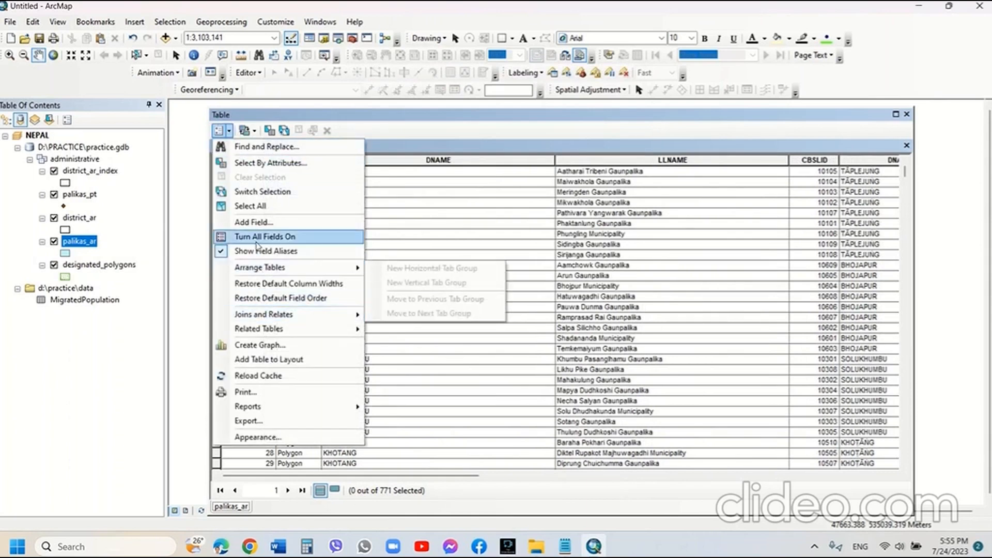
pyautogui.click(257, 283)
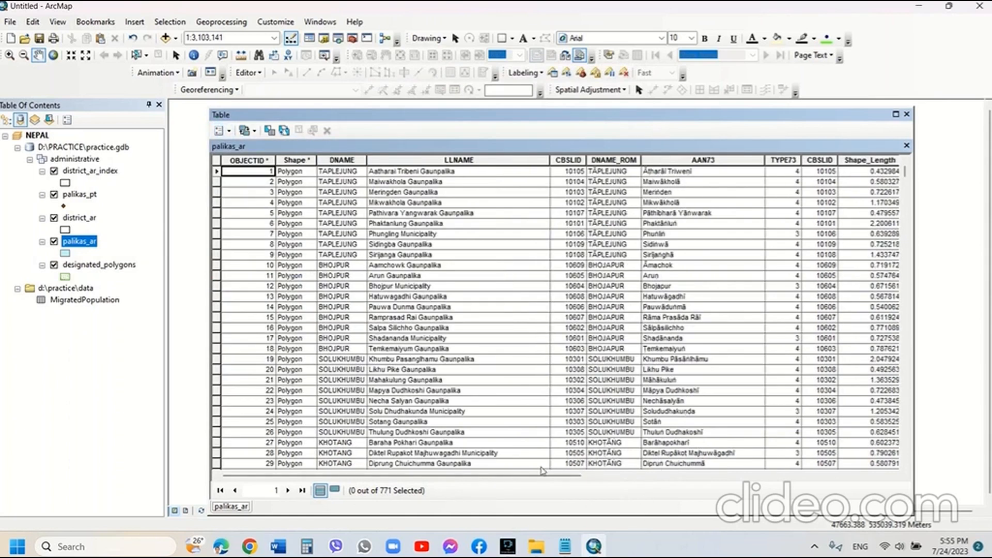
pyautogui.moveTo(543, 473); pyautogui.dragTo(833, 479)
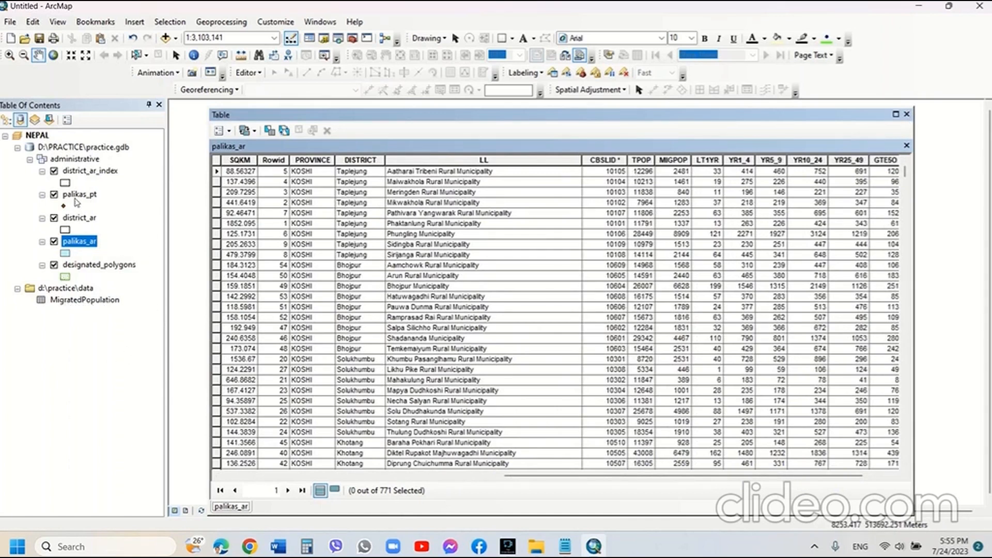
# Open the palikas_pt attribute table and join the MigratedPopulation table to it on the CBSLID field, keeping all records
pyautogui.click(75, 199)
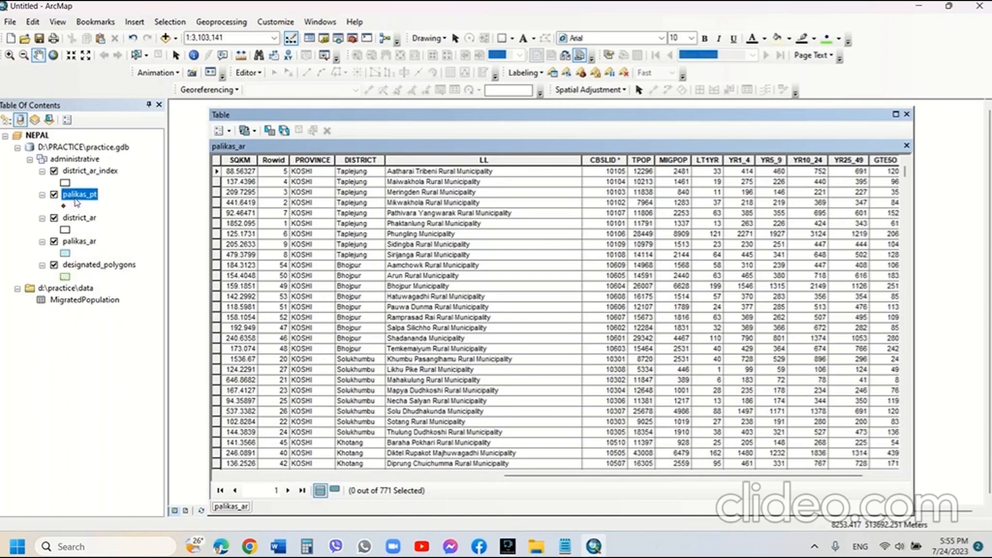
pyautogui.rightClick(79, 196)
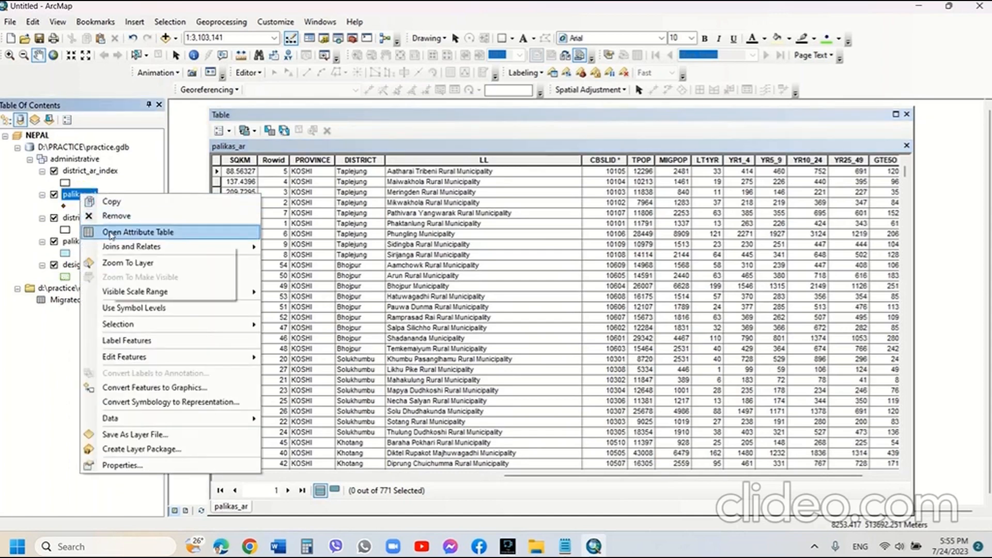
pyautogui.click(111, 232)
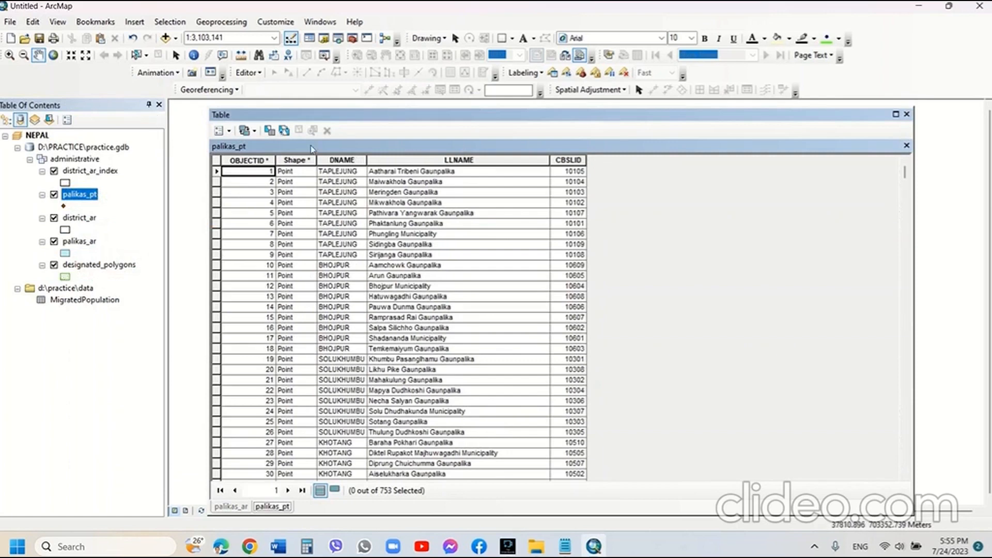
pyautogui.click(229, 131)
pyautogui.moveTo(240, 314)
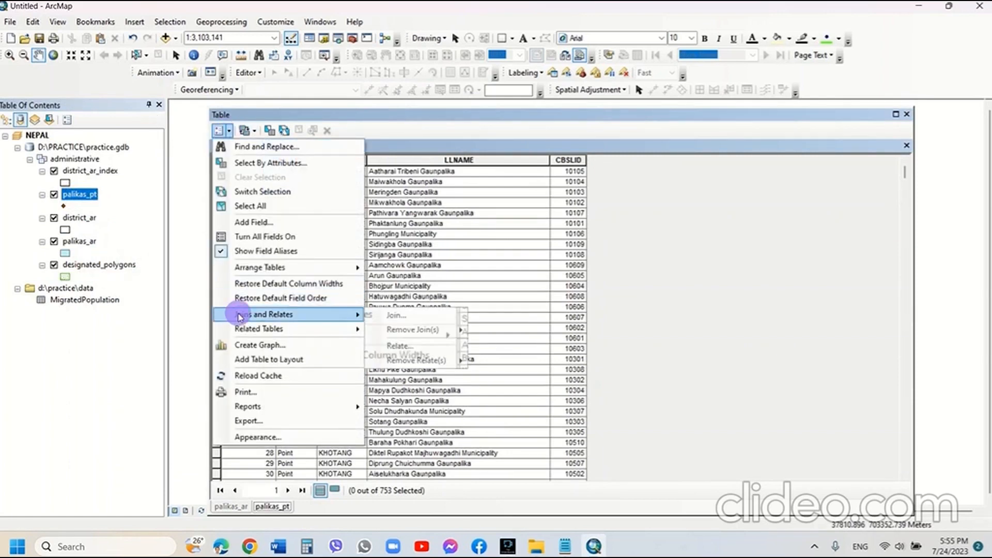
pyautogui.click(393, 317)
pyautogui.click(503, 176)
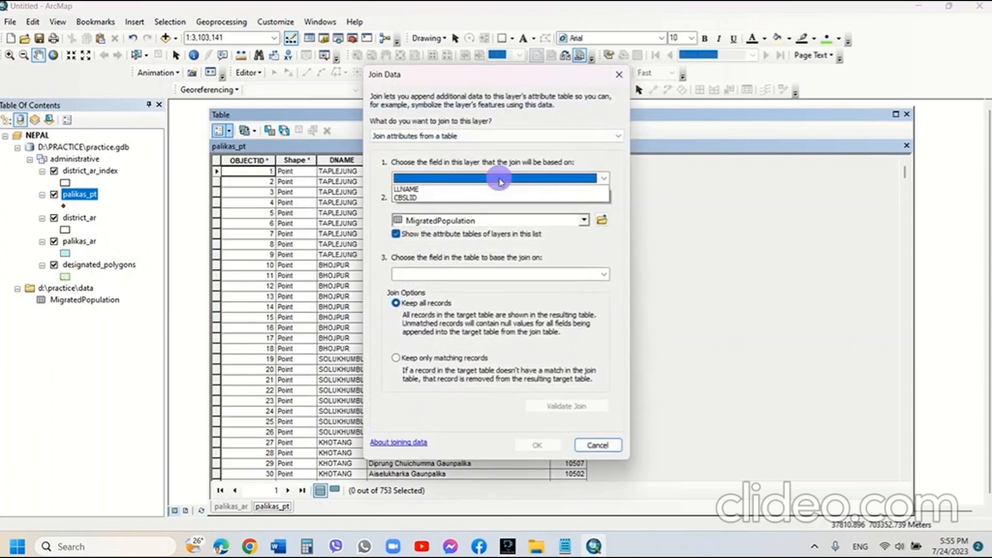
pyautogui.click(414, 218)
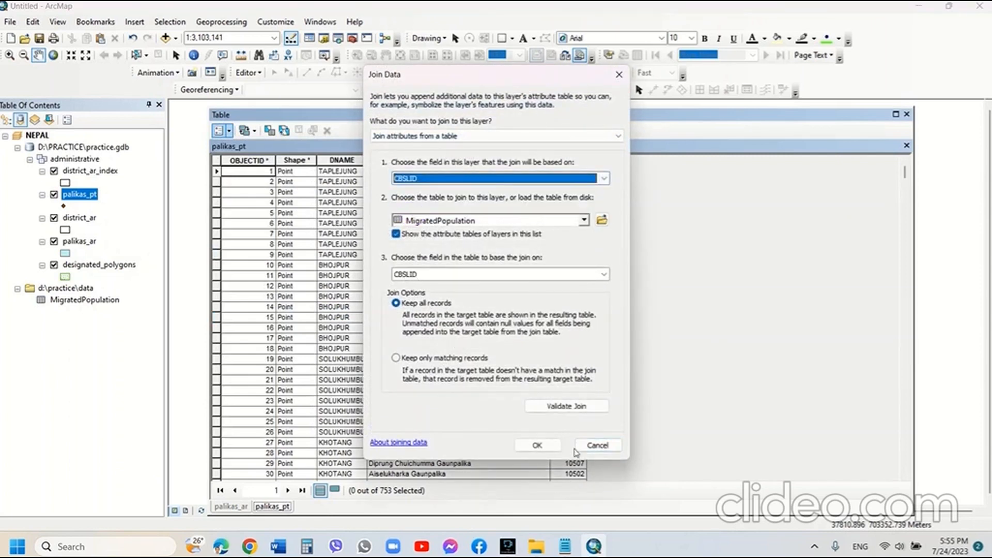
pyautogui.click(541, 444)
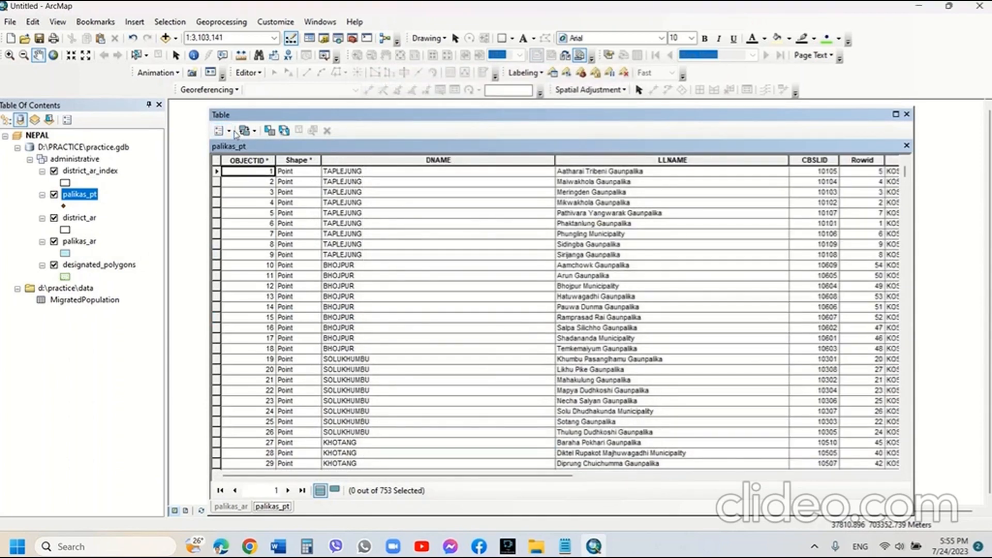
# Restore the default column widths in the palikas_pt table, examine its joined fields, and close the table window
pyautogui.click(222, 130)
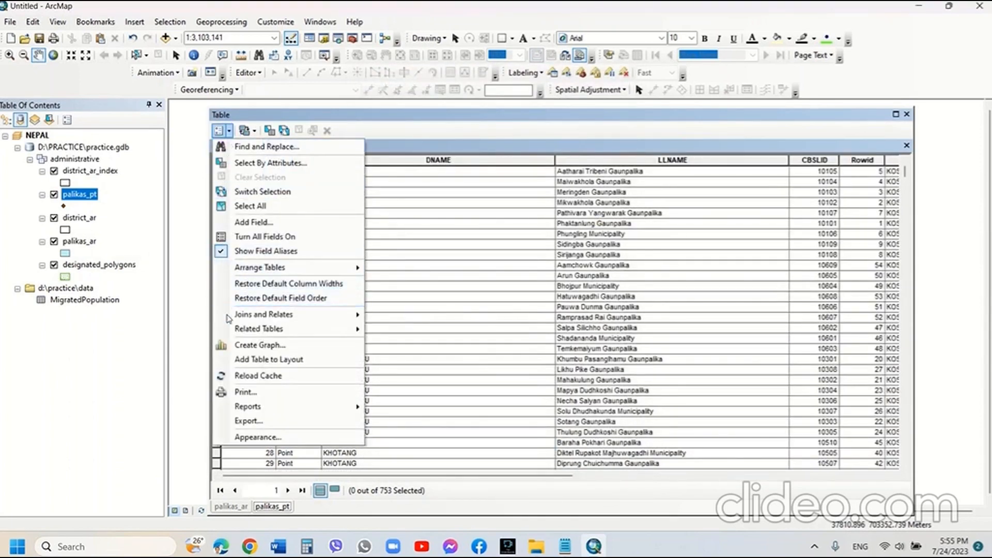
pyautogui.click(269, 283)
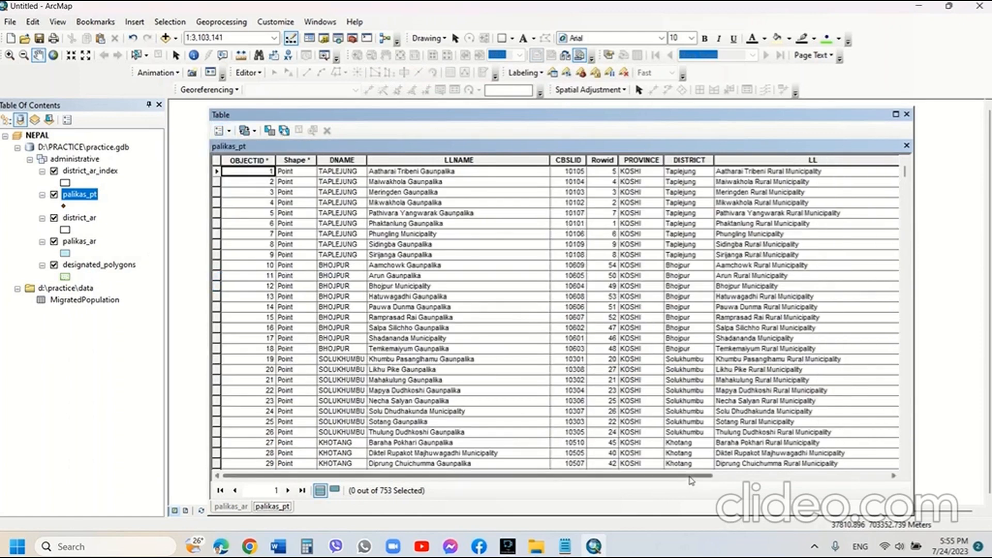
pyautogui.moveTo(688, 475); pyautogui.dragTo(887, 474)
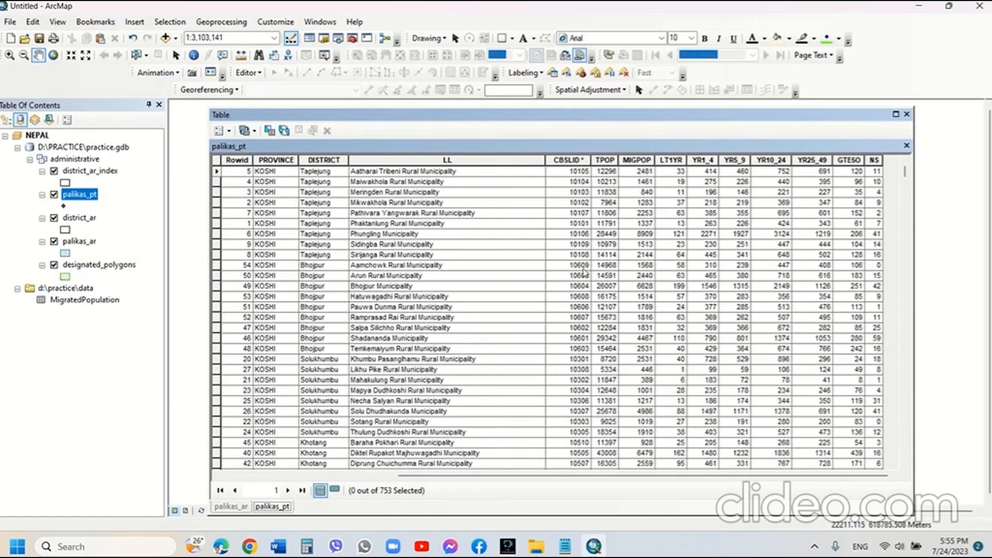
pyautogui.click(907, 115)
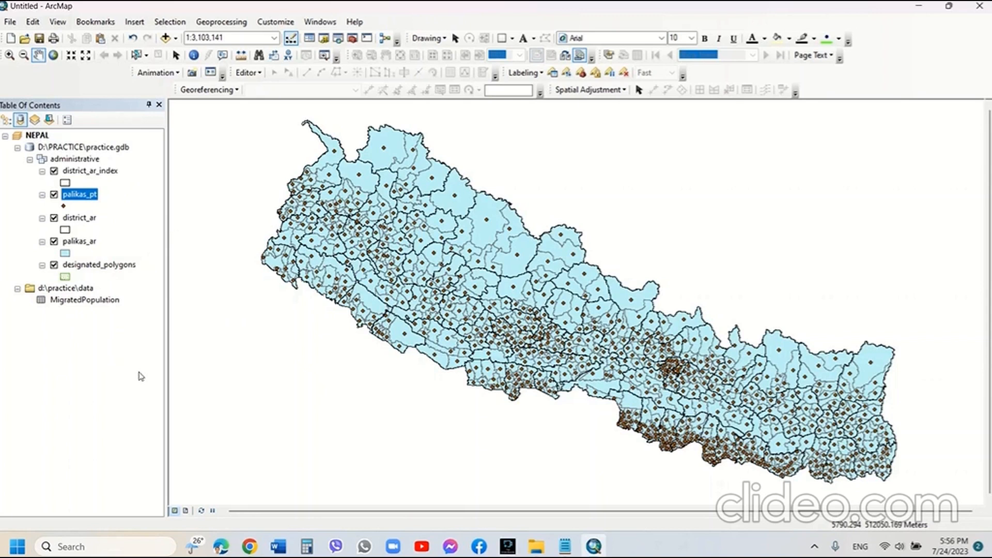
# Insert a new data frame and name it LOCATIONMAP
pyautogui.click(131, 21)
pyautogui.click(160, 40)
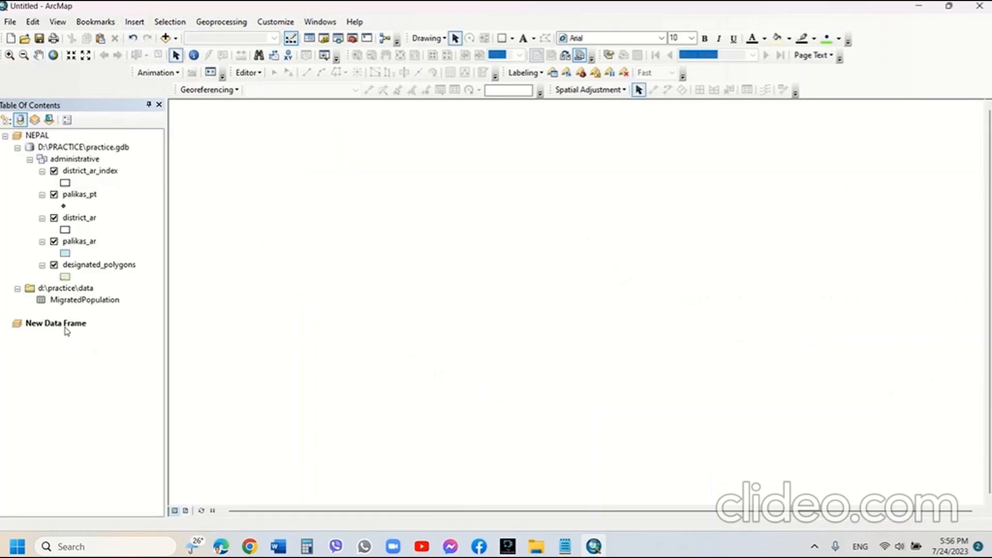
pyautogui.click(65, 326)
pyautogui.rightClick(65, 323)
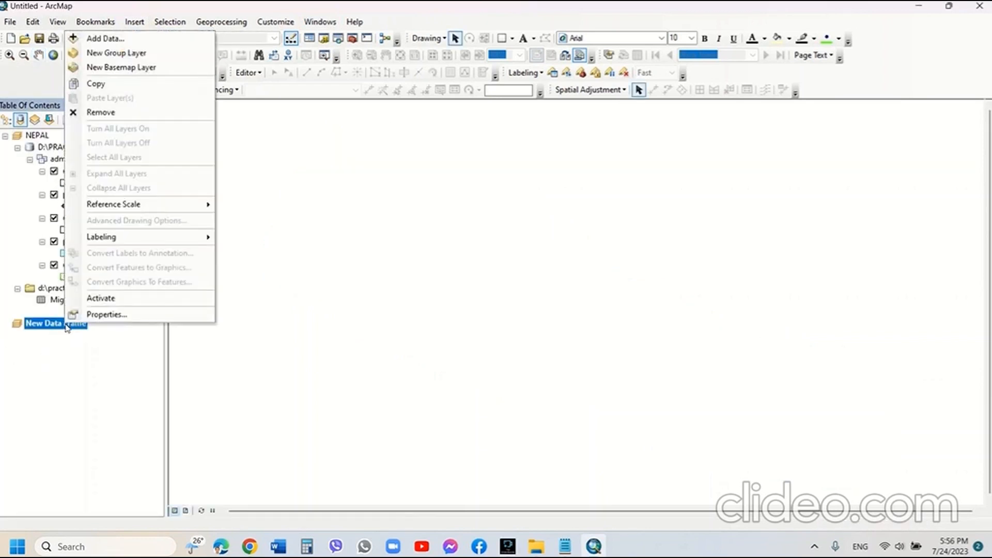
pyautogui.click(107, 319)
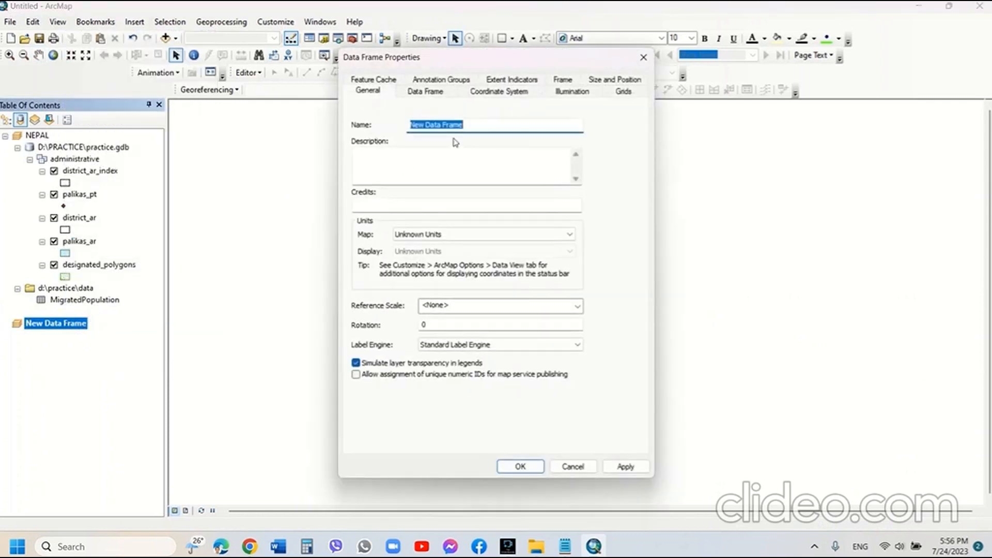
pyautogui.write('LOCATIONMAP')
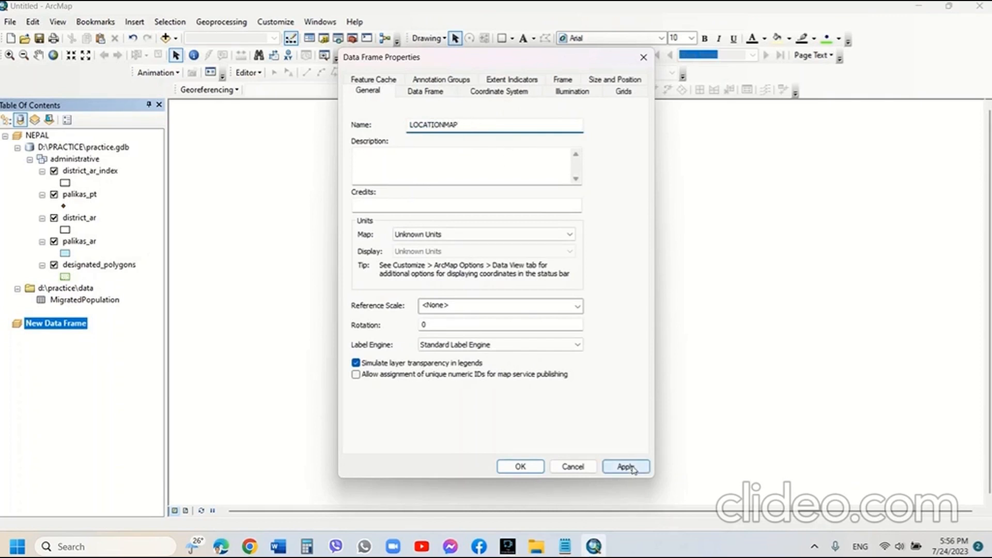
# Set the new data frame's coordinate system to AEAC from the favorites and apply its properties
pyautogui.click(491, 93)
pyautogui.click(409, 150)
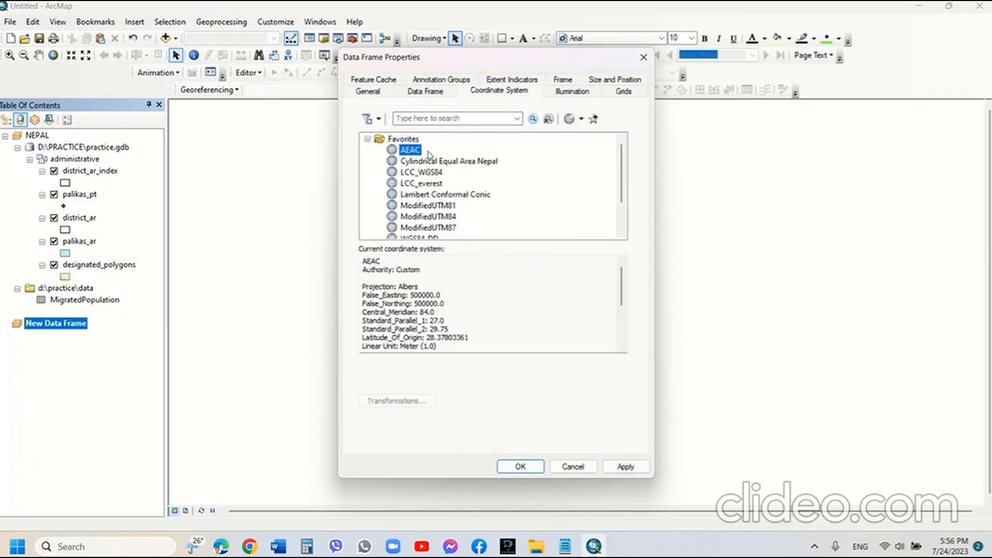
pyautogui.click(626, 467)
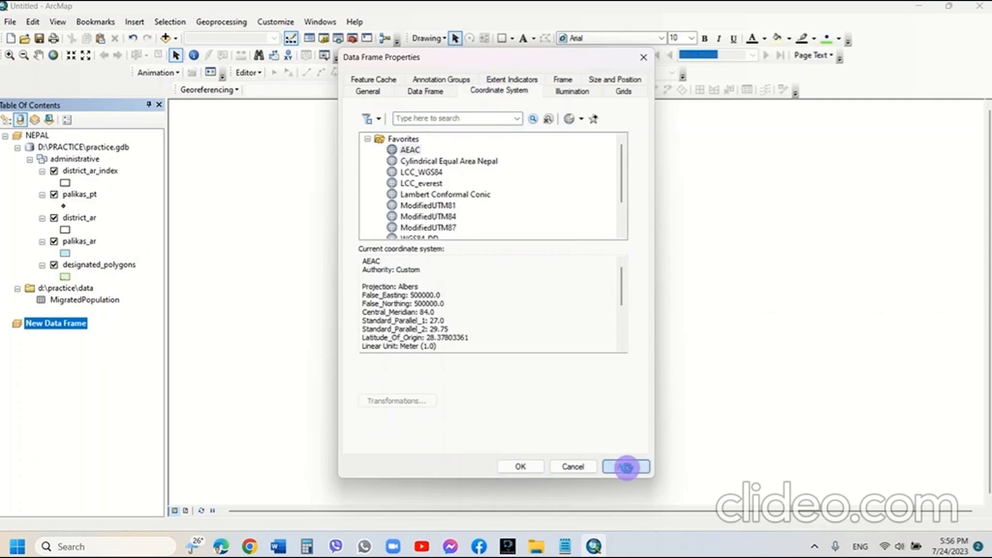
pyautogui.click(521, 467)
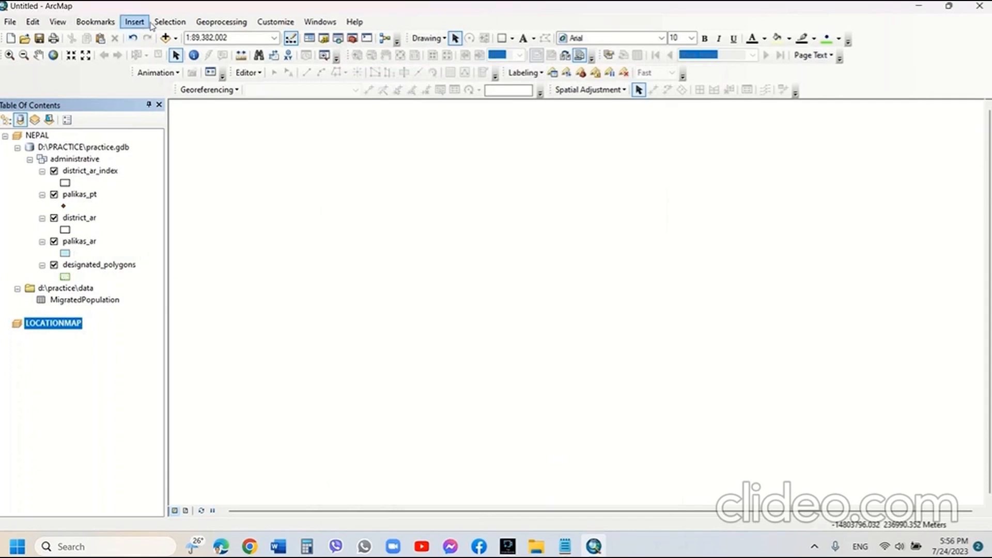
# Add the district_ar and district_ar_index feature classes from the administrative dataset to the LOCATIONMAP data frame
pyautogui.click(166, 39)
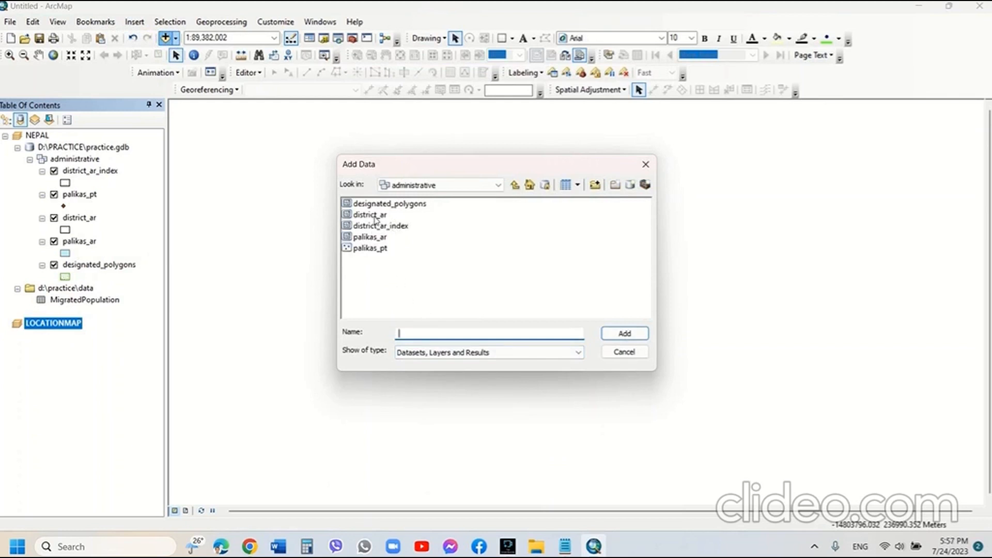
pyautogui.click(375, 216)
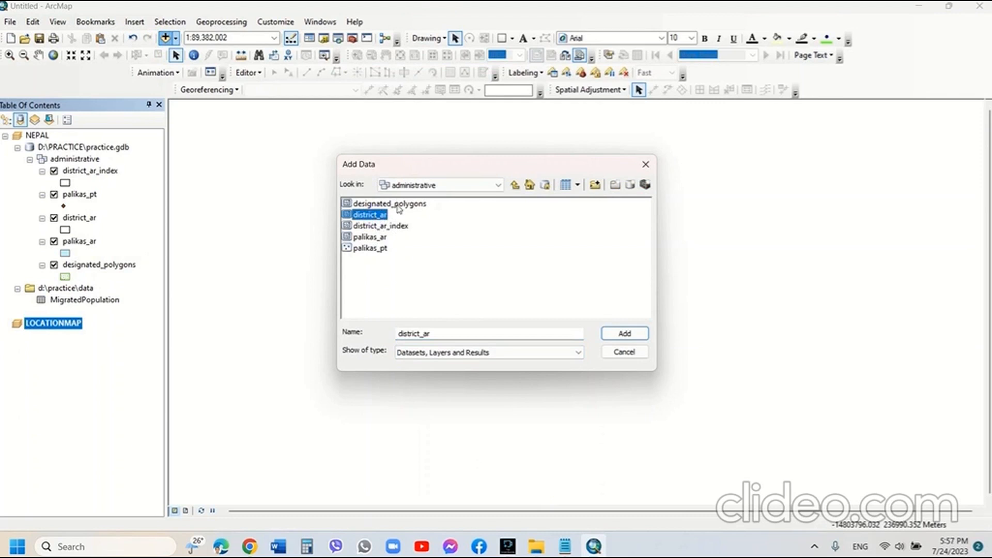
pyautogui.keyDown('ctrl'); pyautogui.click(398, 226); pyautogui.keyUp('ctrl')
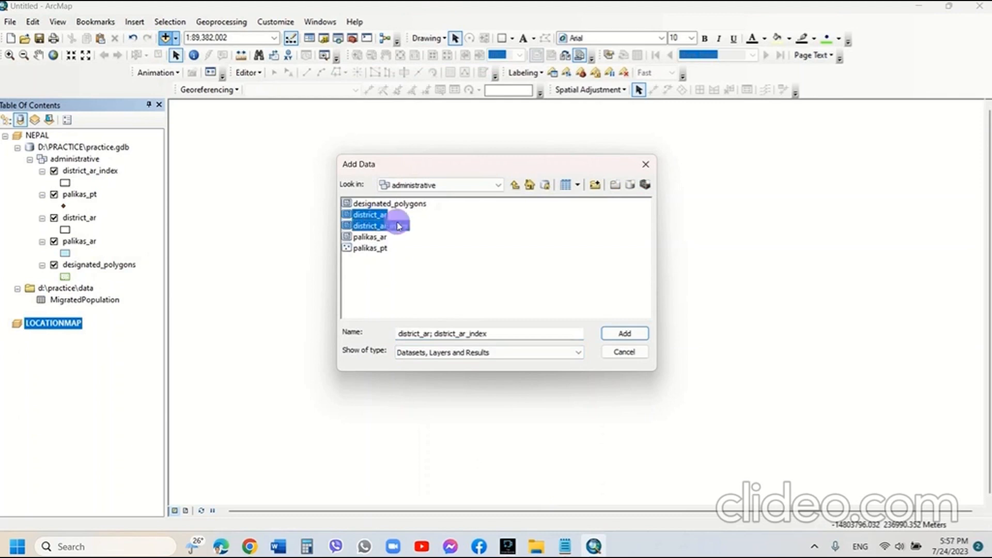
pyautogui.click(625, 333)
pyautogui.click(106, 465)
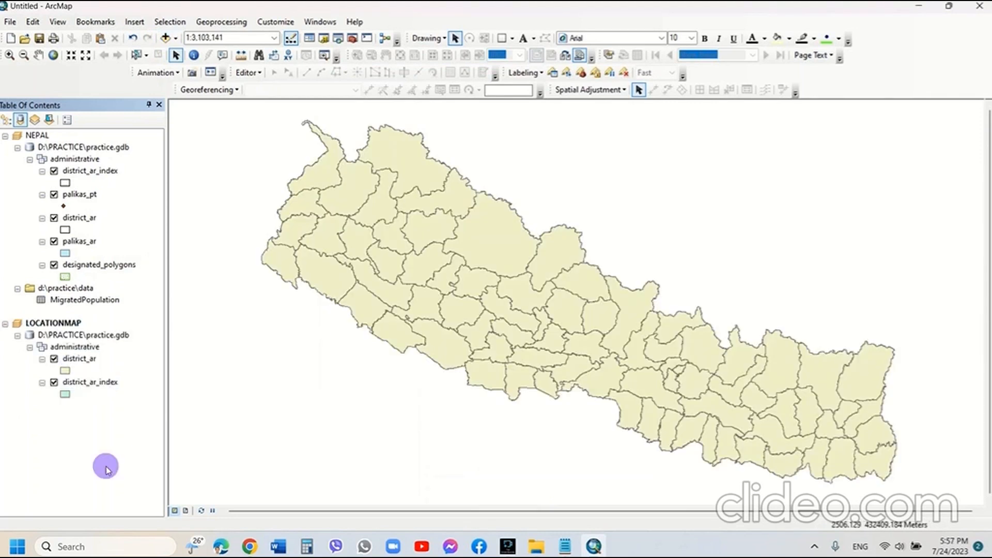
# List the layers by drawing order and move district_ar_index above district_ar in the LOCATIONMAP data frame
pyautogui.click(6, 120)
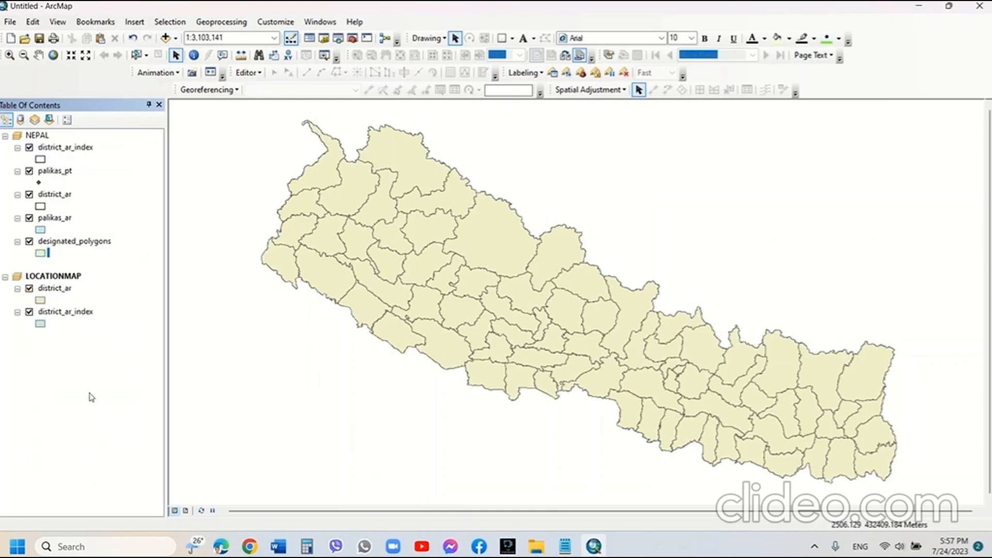
pyautogui.click(49, 311)
pyautogui.moveTo(66, 312); pyautogui.dragTo(69, 288)
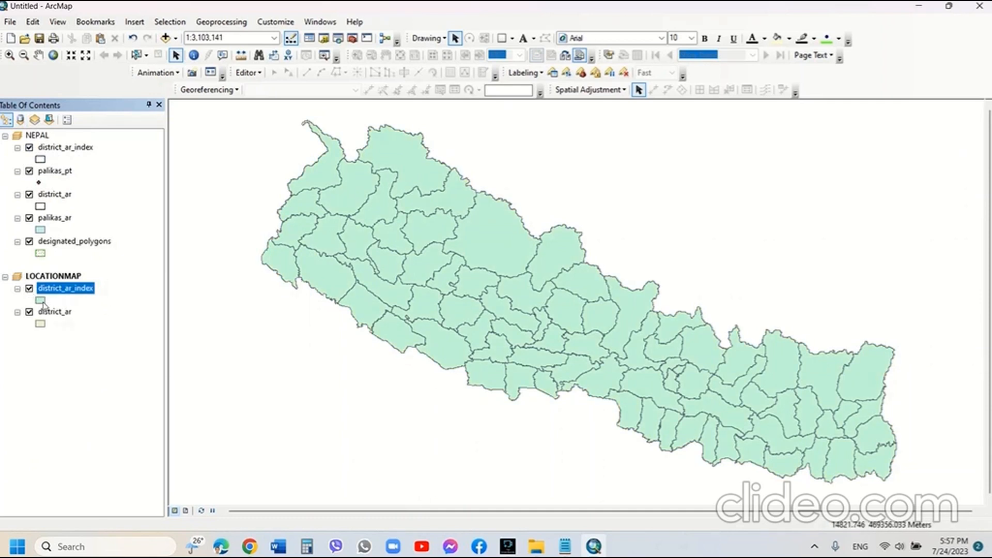
# Give the district_ar layer in the LOCATIONMAP data frame the Hollow symbol
pyautogui.click(40, 323)
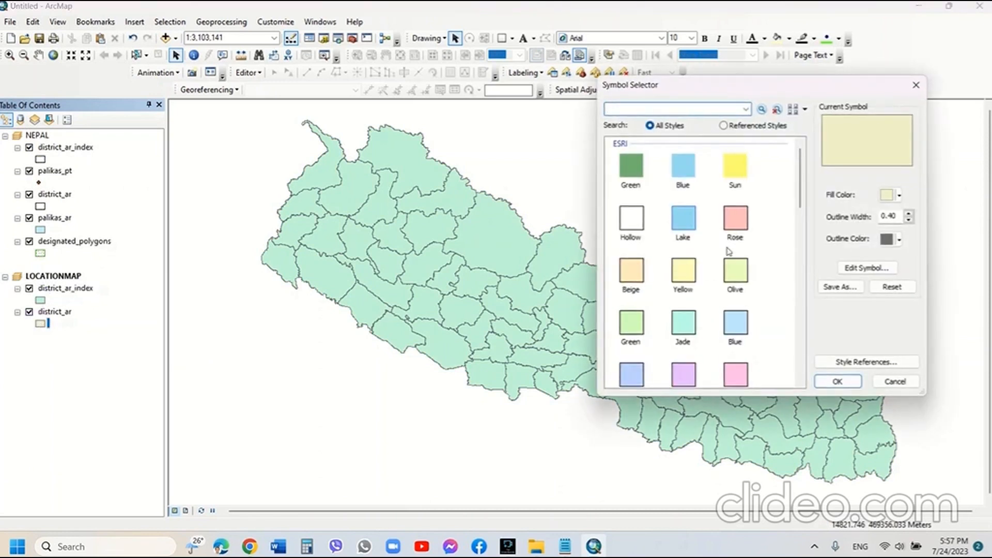
pyautogui.click(641, 215)
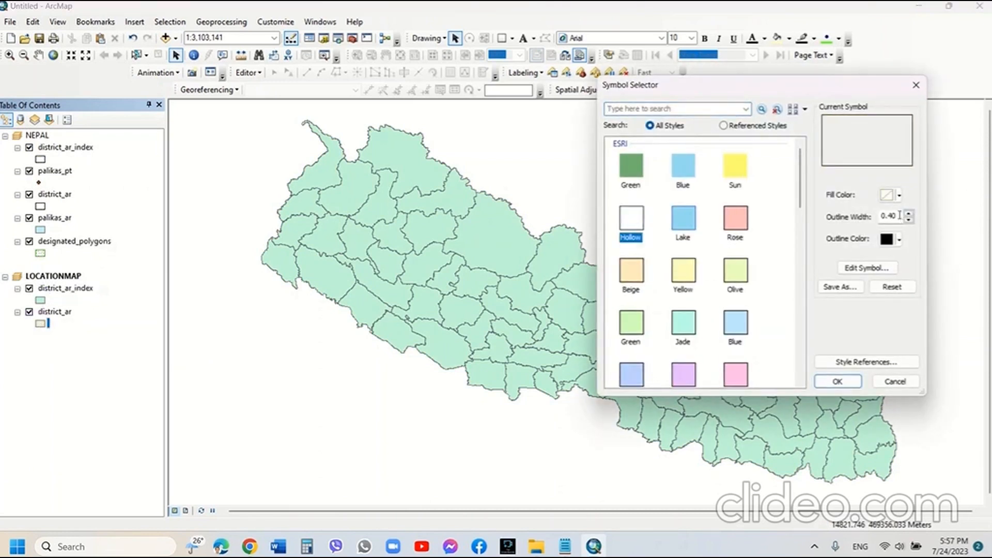
pyautogui.click(839, 381)
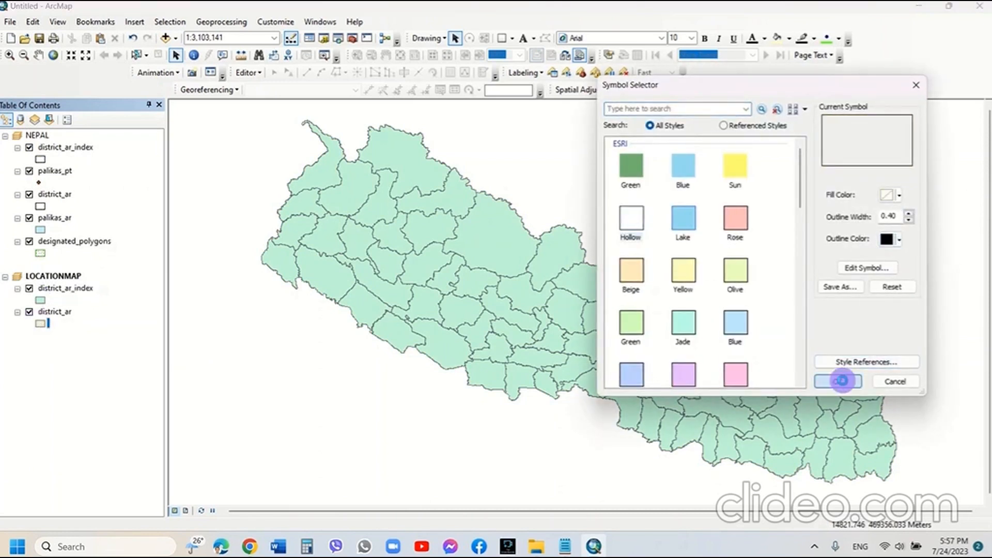
# Symbolize LOCATIONMAP's district_ar_index layer with a dark gray fill, an outline width of 0.01 and no outline color
pyautogui.click(40, 300)
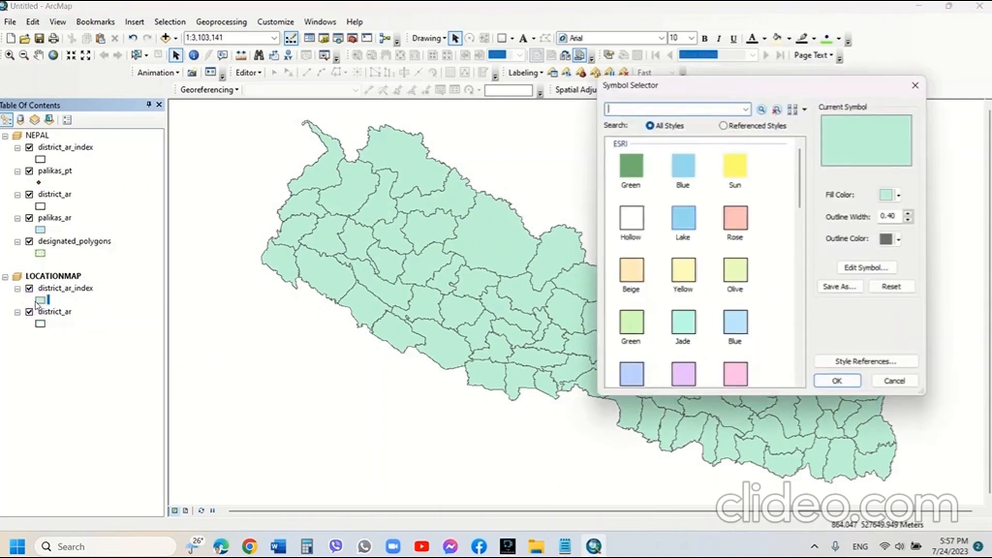
pyautogui.click(891, 197)
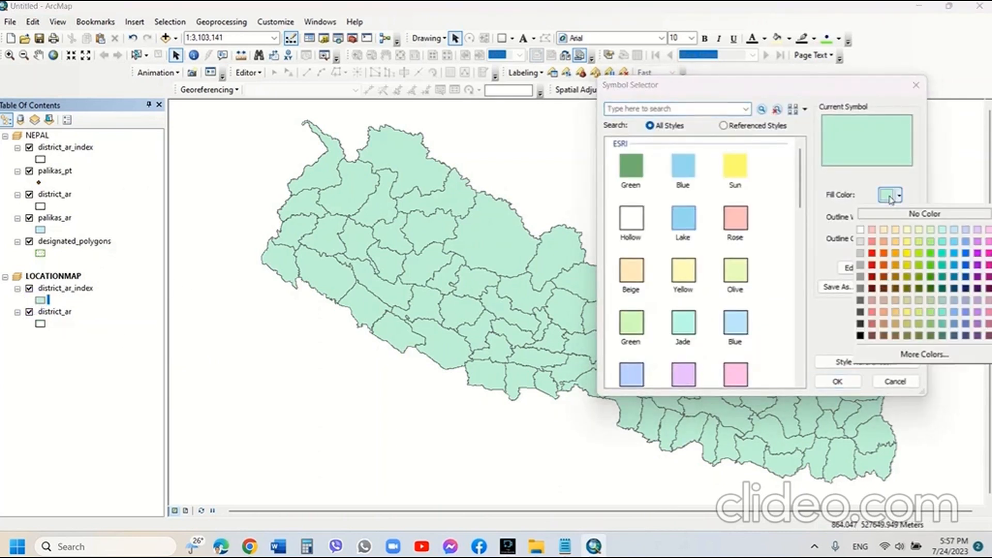
pyautogui.click(862, 301)
pyautogui.click(895, 217)
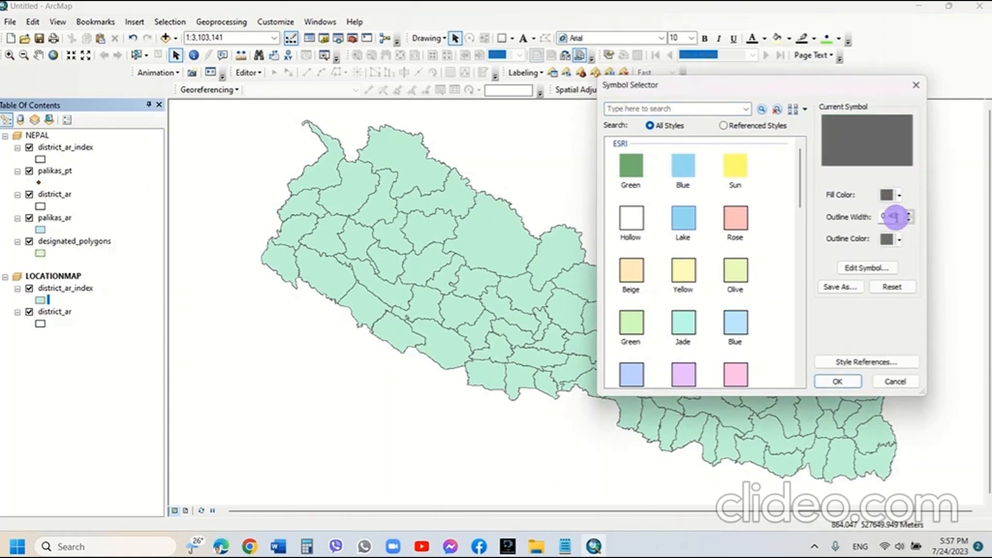
pyautogui.press('BackSpace')
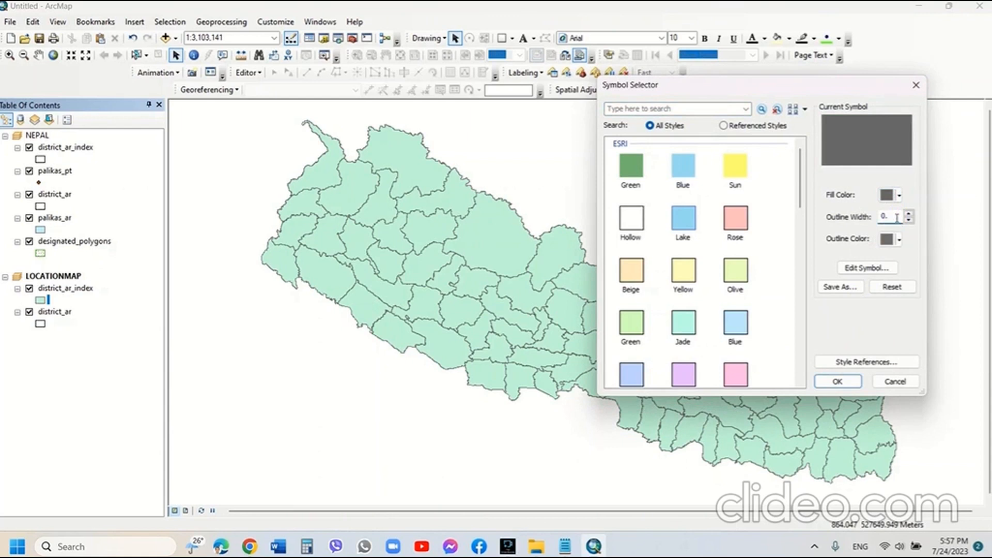
pyautogui.write('01')
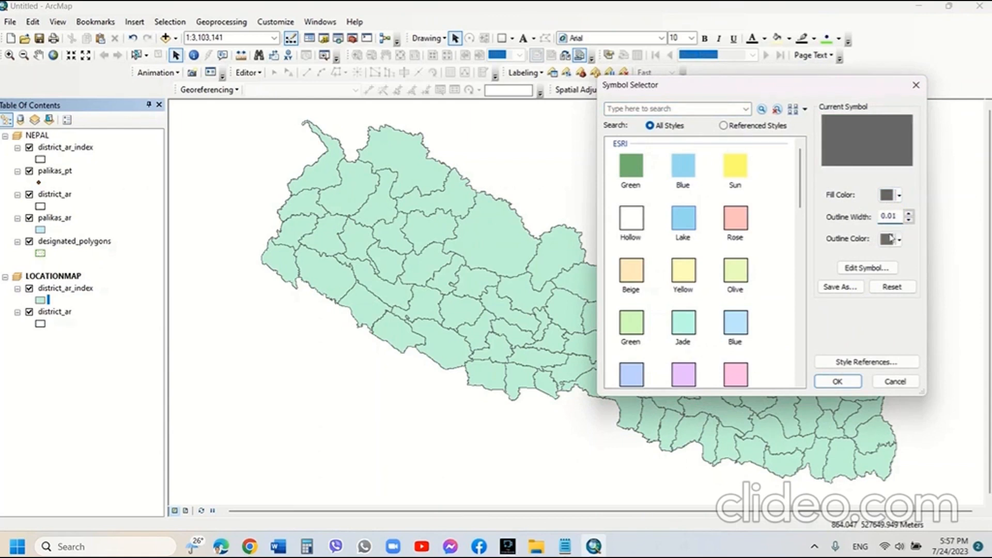
pyautogui.click(886, 240)
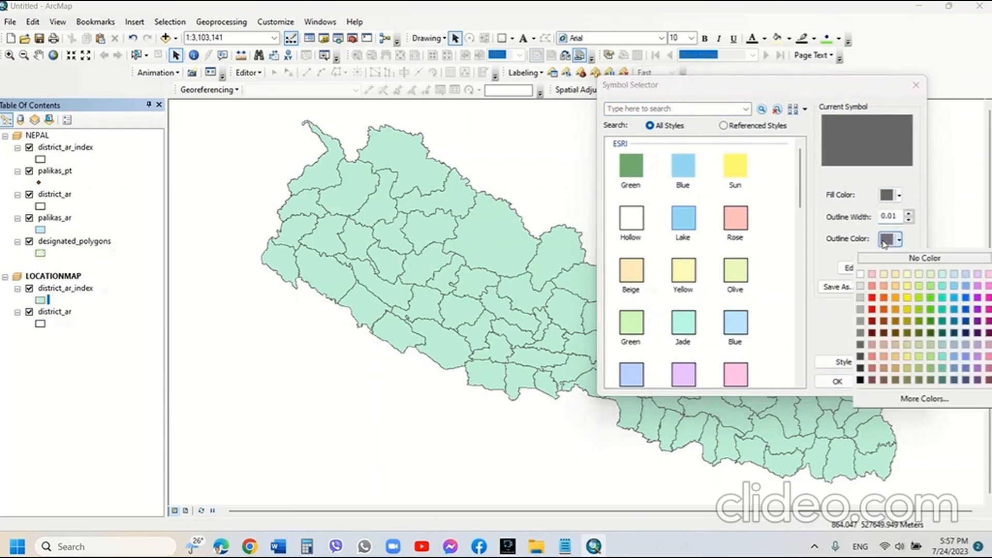
pyautogui.click(922, 260)
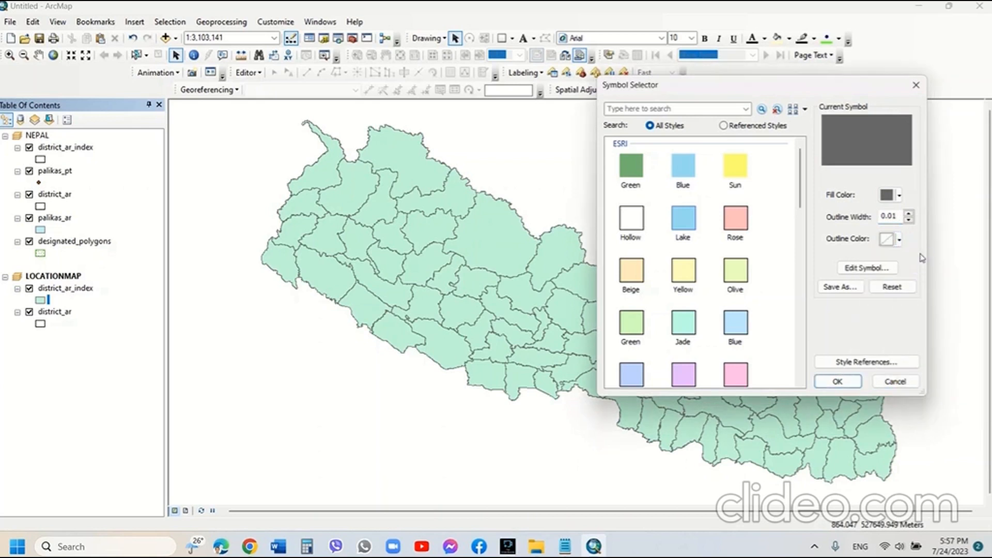
pyautogui.click(840, 380)
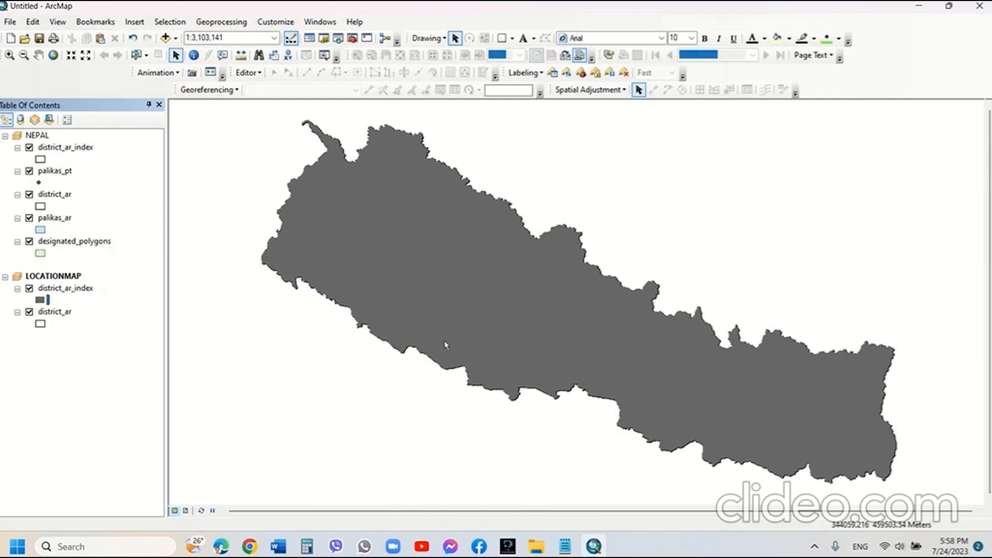
# Activate the NEPAL data frame and enable Data Driven Pages with district_ar_index as the index layer and DNAME as the name field
pyautogui.rightClick(34, 136)
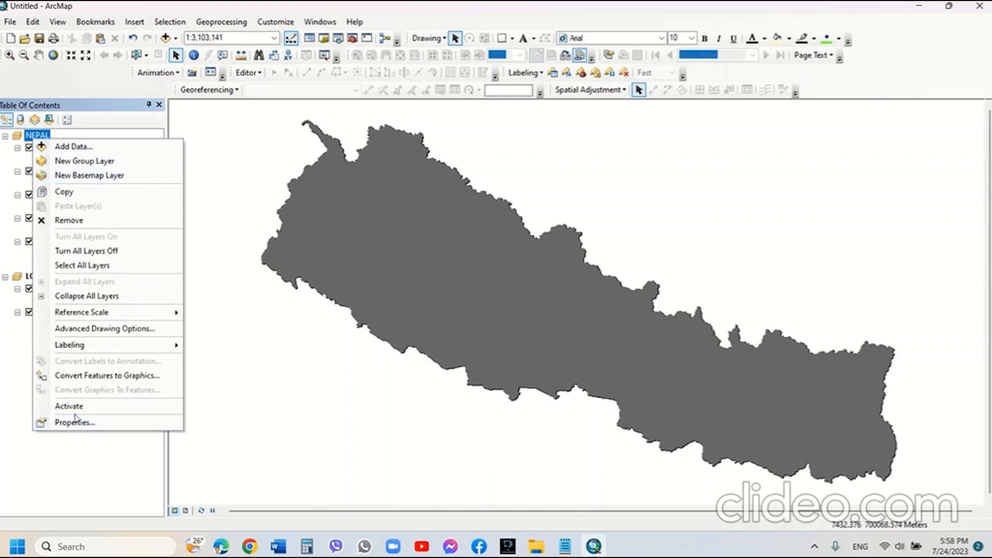
pyautogui.click(74, 407)
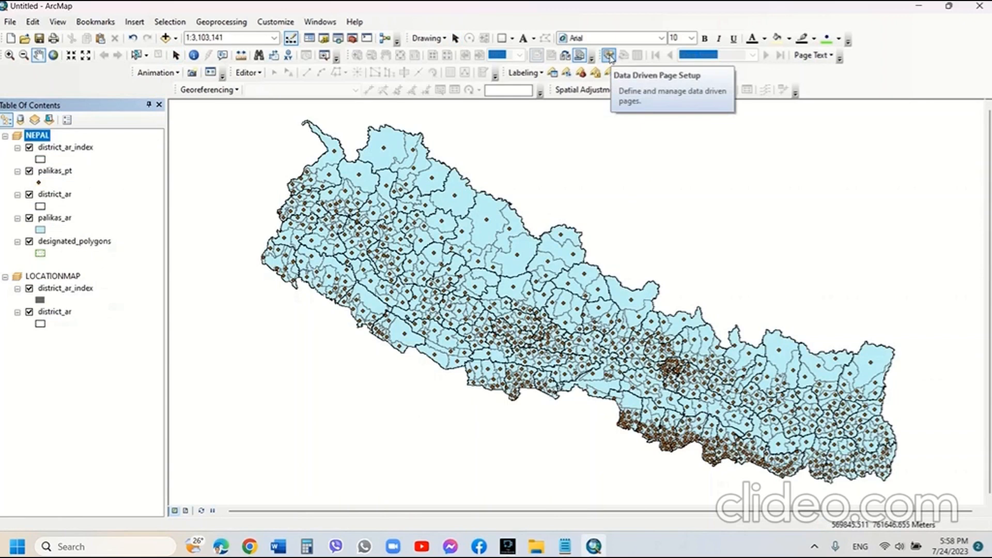
pyautogui.click(609, 56)
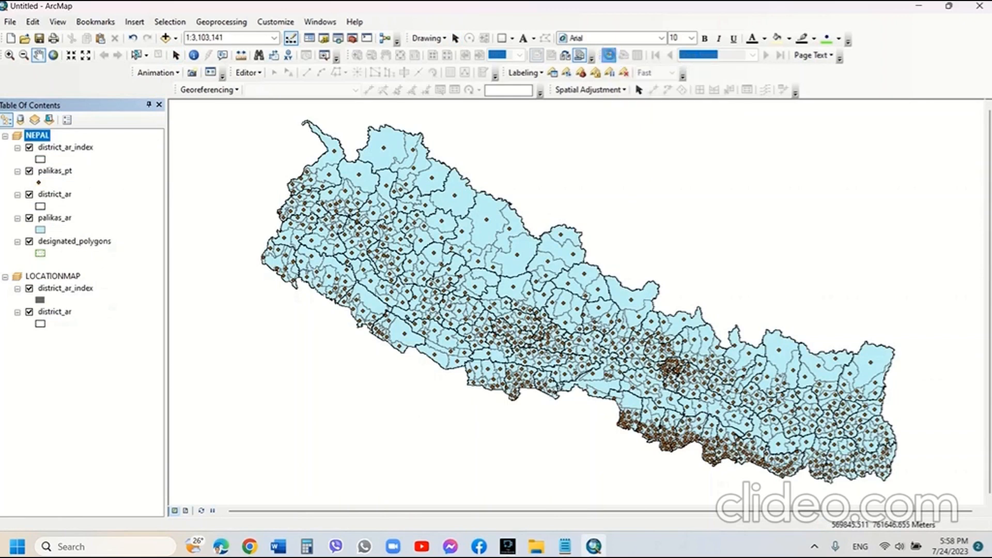
pyautogui.moveTo(498, 124); pyautogui.dragTo(348, 134)
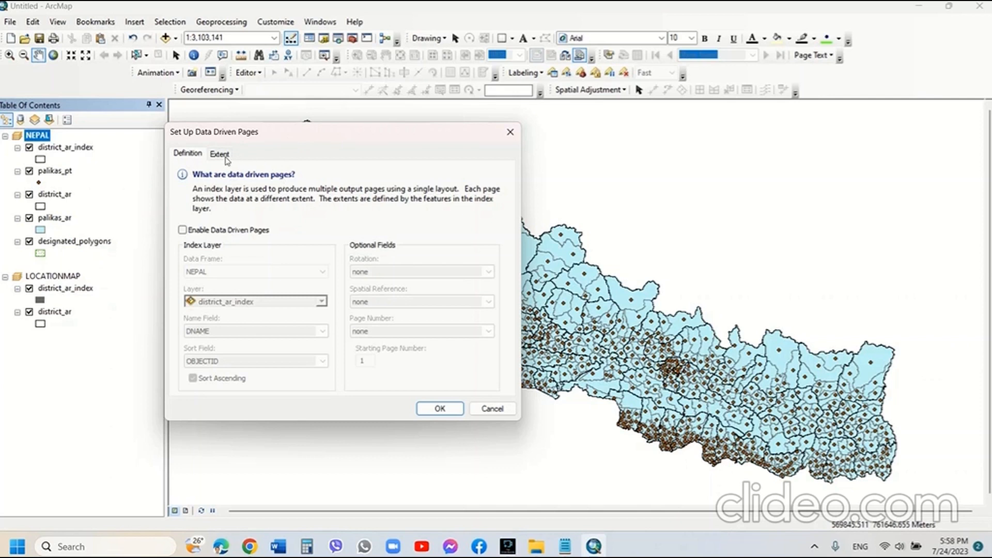
pyautogui.click(183, 230)
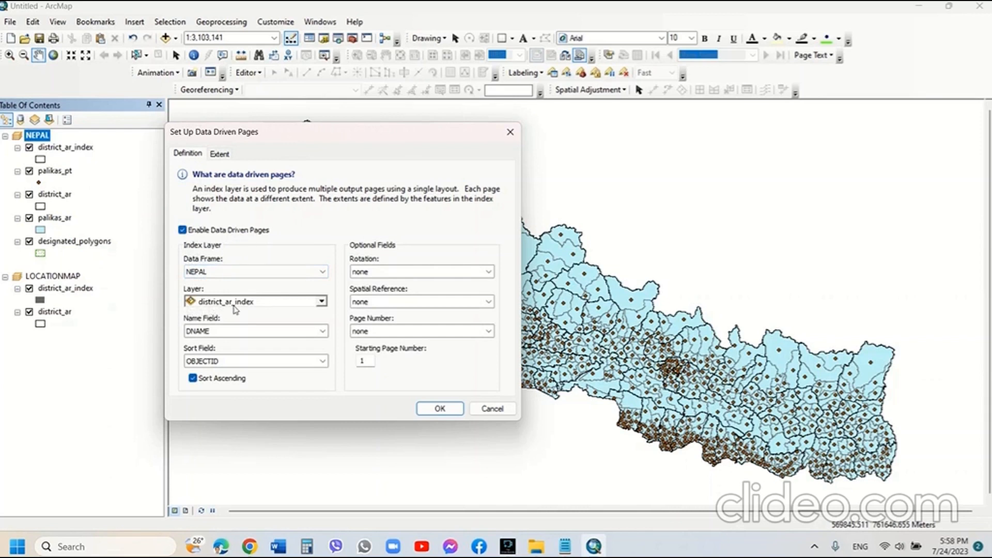
pyautogui.click(322, 331)
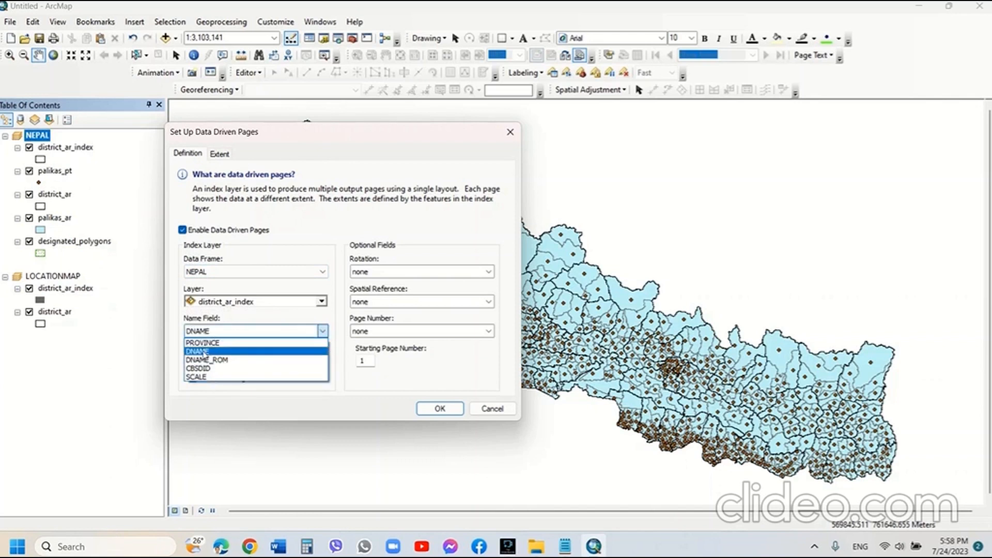
pyautogui.click(322, 330)
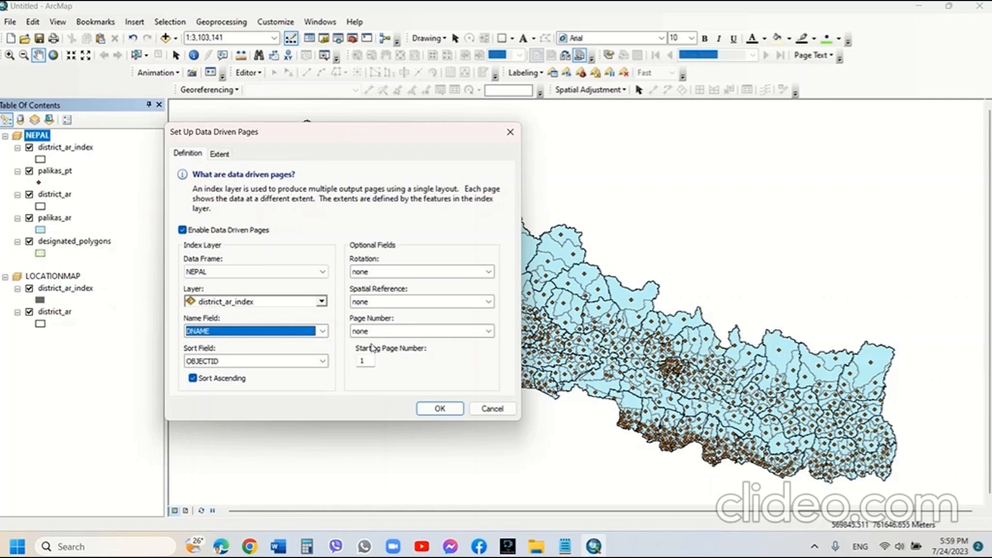
# Try a data driven scale based on the SCALE field for the pages' map extent
pyautogui.click(220, 154)
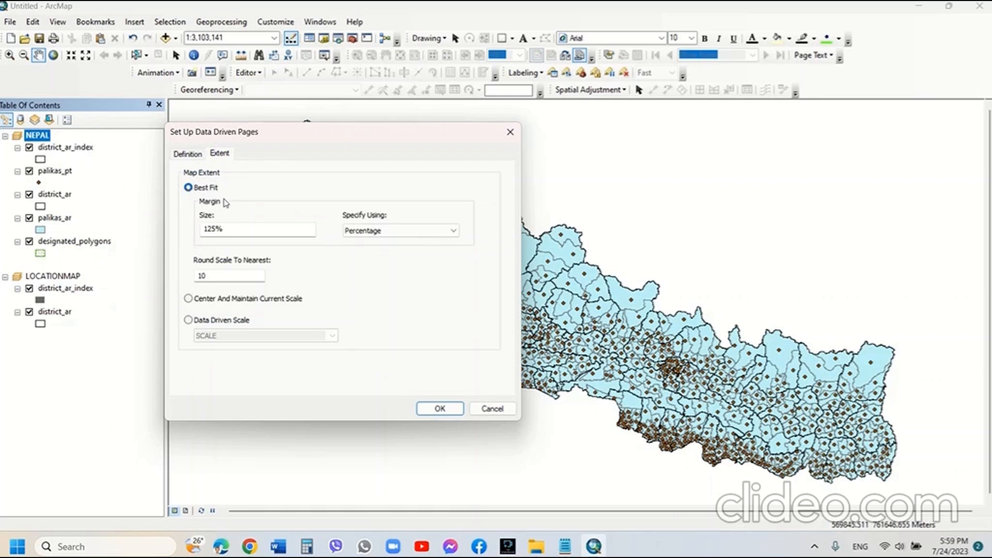
pyautogui.click(188, 320)
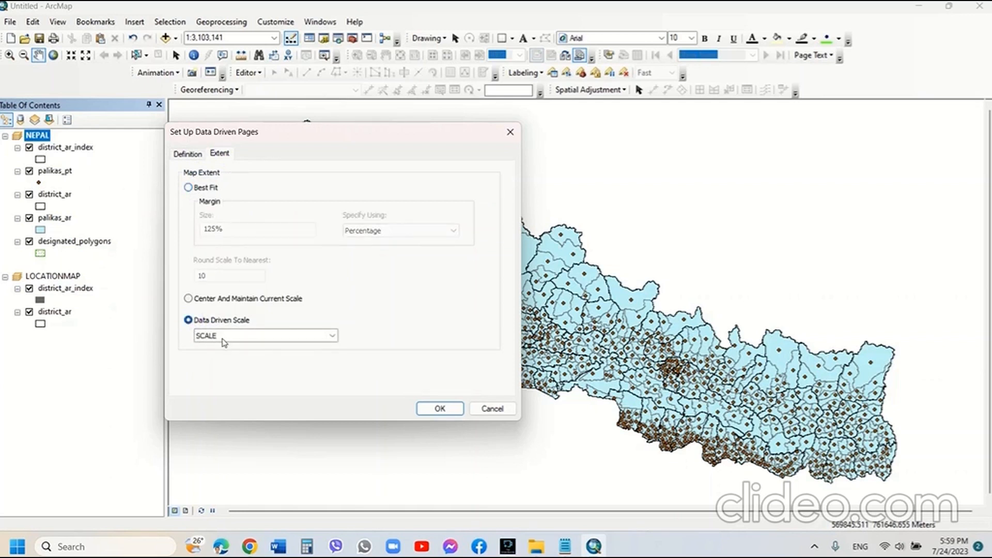
pyautogui.click(331, 337)
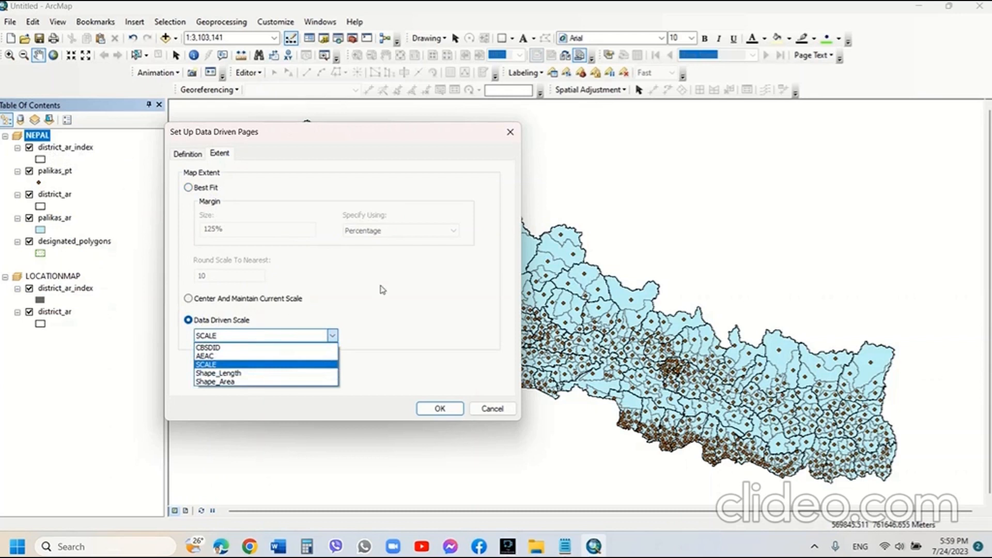
pyautogui.click(188, 188)
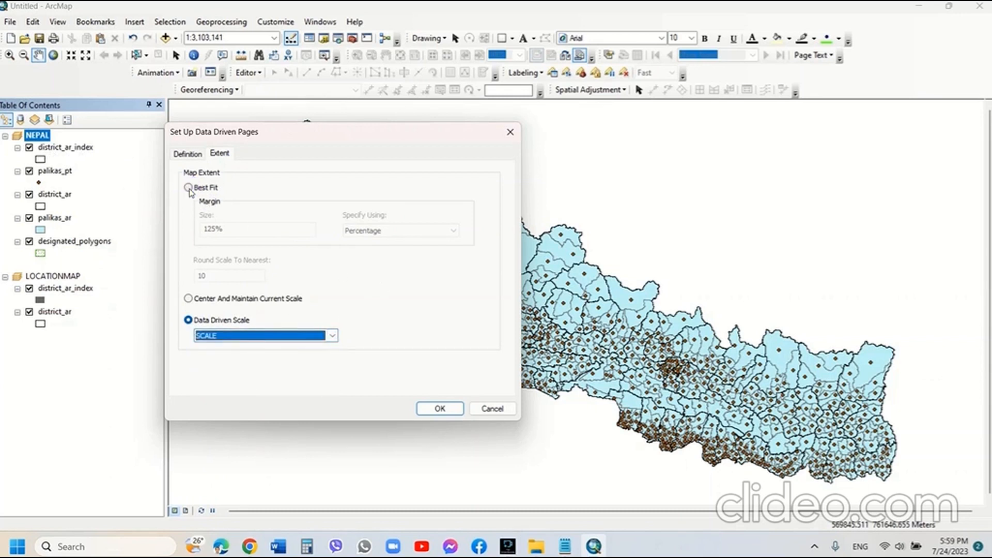
# Set the pages' map extent to Best Fit with a 110% margin and the scale rounded to the nearest 1000, and apply the setup
pyautogui.click(188, 189)
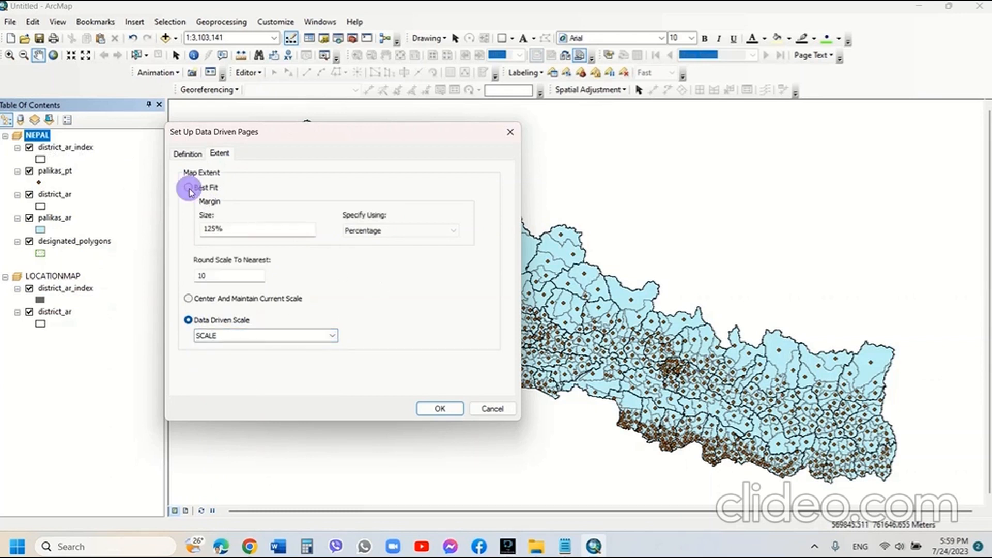
pyautogui.click(213, 227)
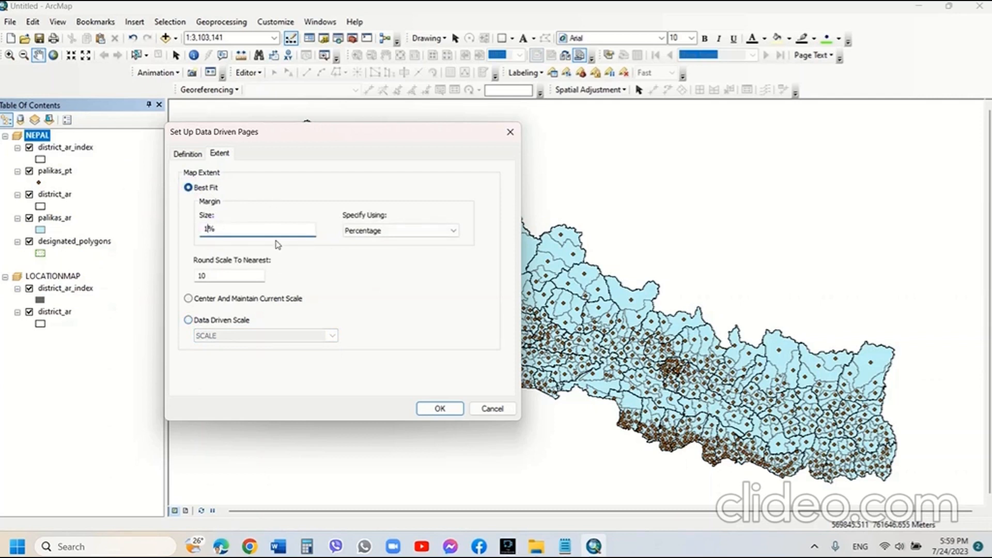
pyautogui.write('10')
pyautogui.click(215, 277)
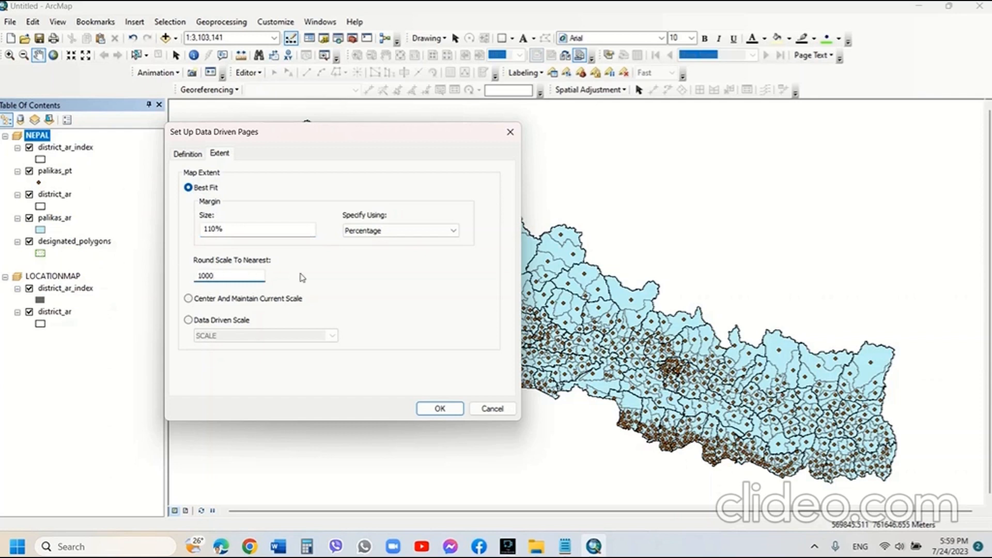
pyautogui.click(439, 409)
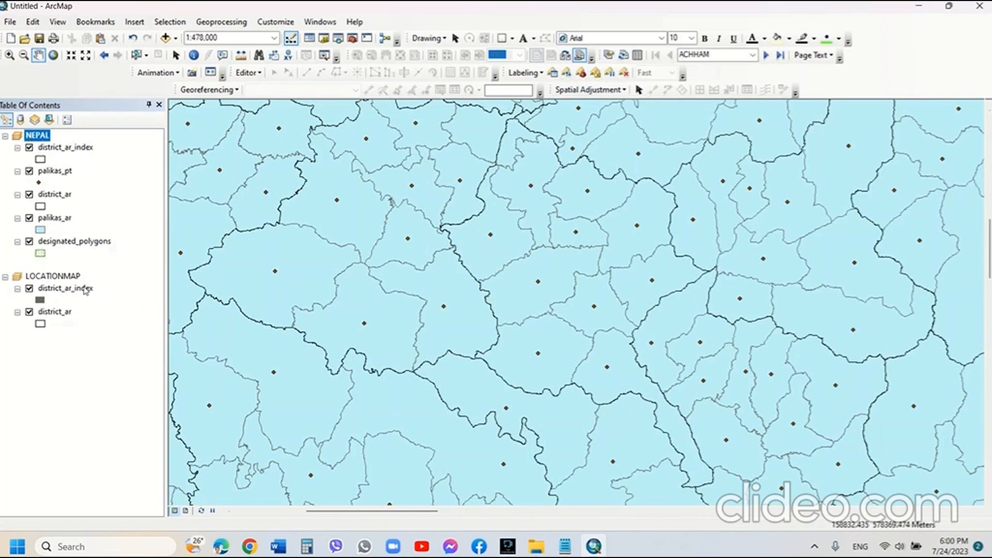
# Activate the LOCATIONMAP data frame and review the definition and extent settings of the Data Driven Pages
pyautogui.rightClick(70, 277)
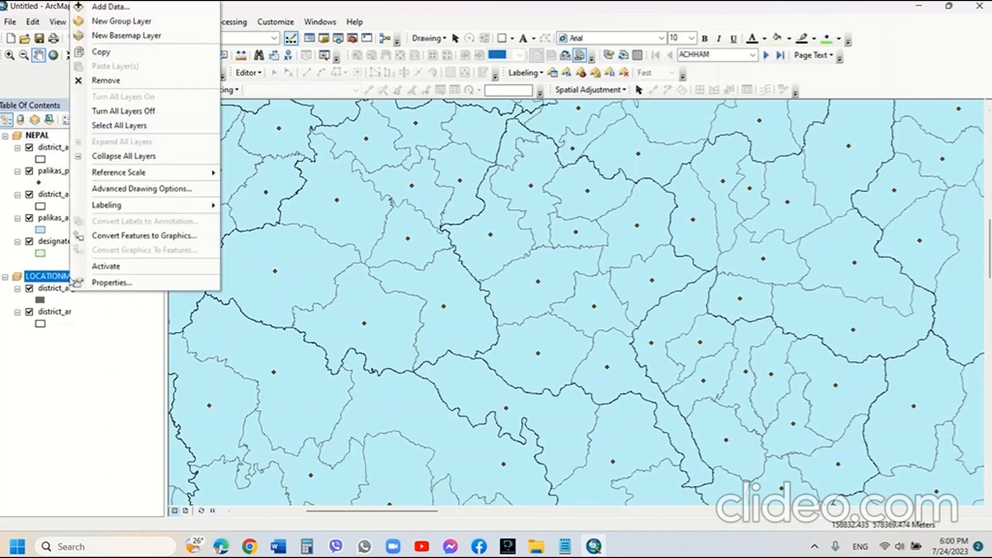
pyautogui.click(90, 266)
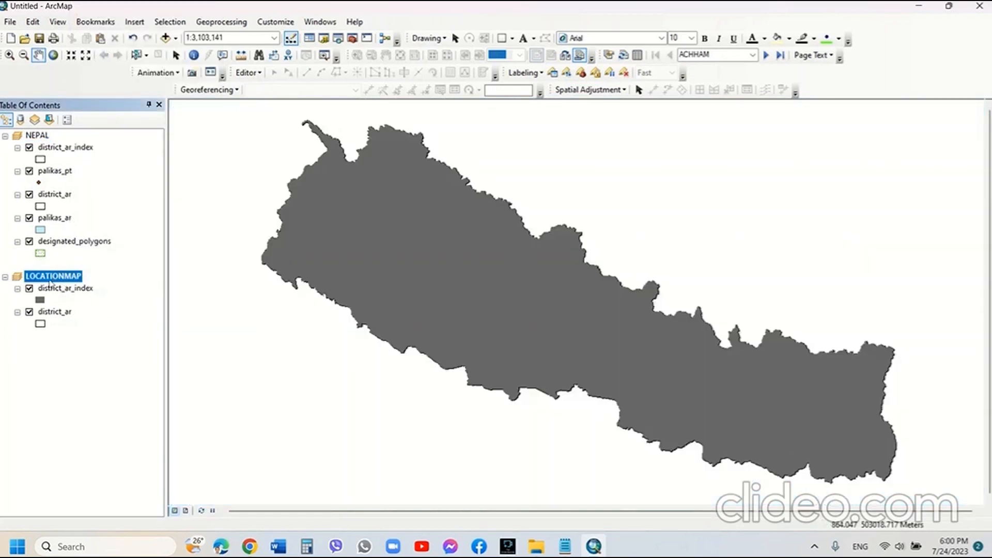
pyautogui.rightClick(50, 280)
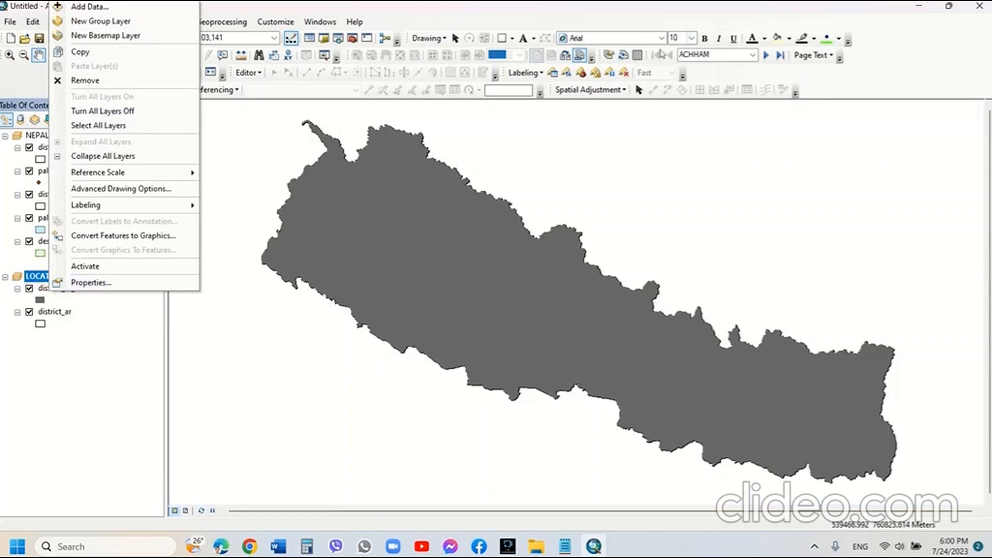
pyautogui.click(610, 54)
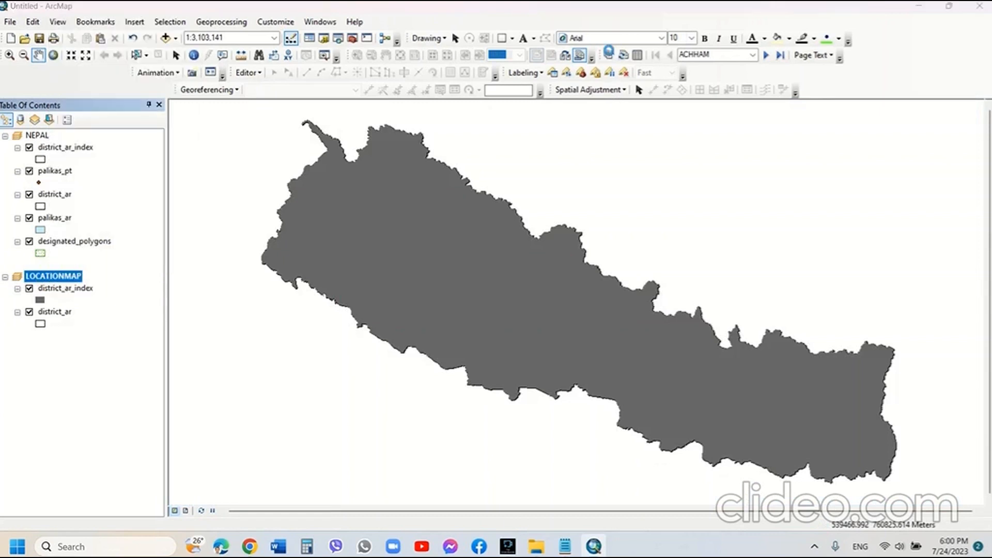
pyautogui.click(609, 54)
pyautogui.click(349, 147)
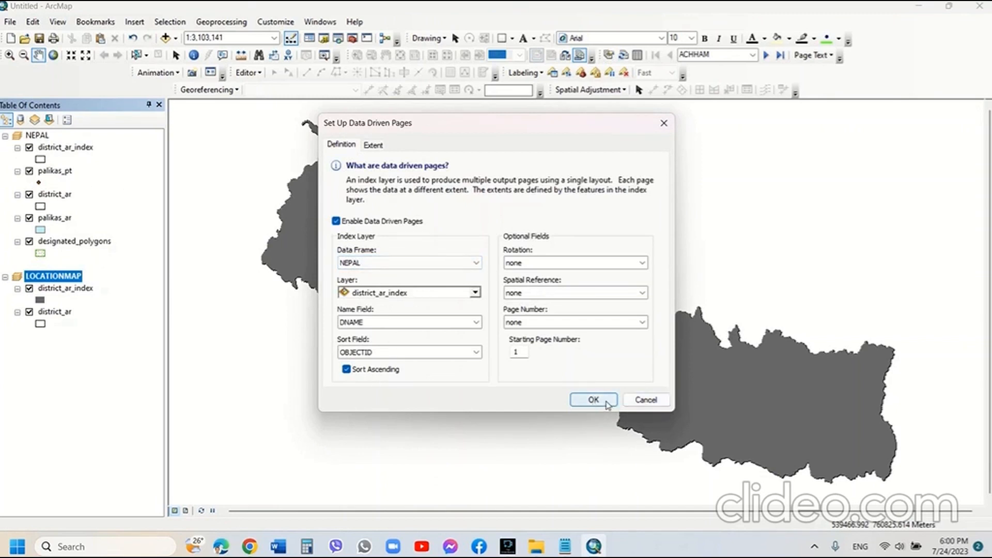
pyautogui.click(370, 146)
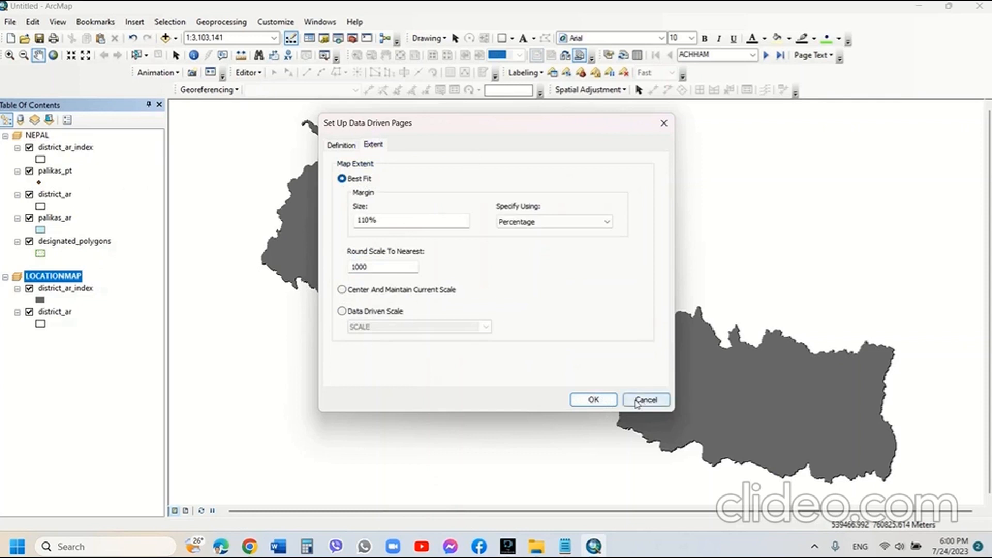
pyautogui.click(593, 401)
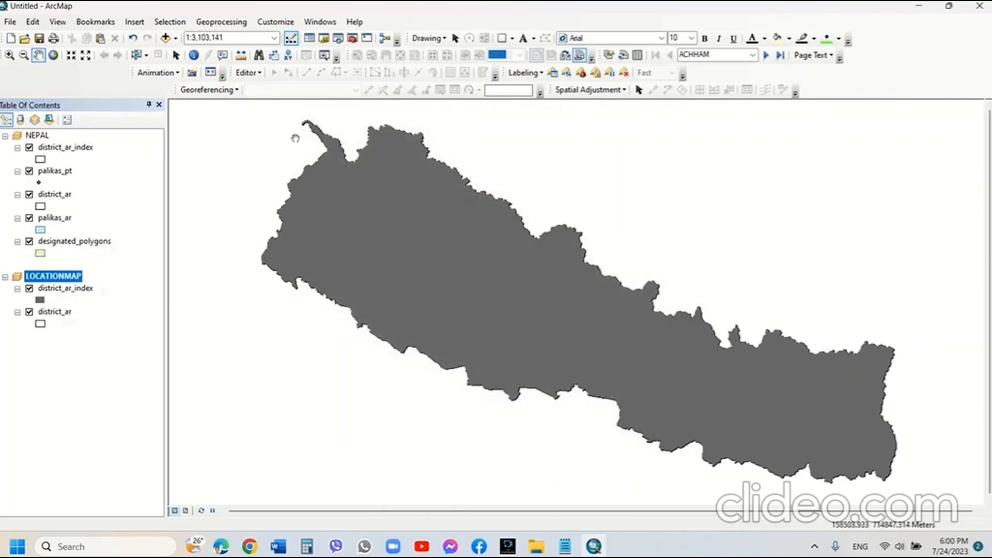
# Make NEPAL the active data frame again
pyautogui.rightClick(36, 136)
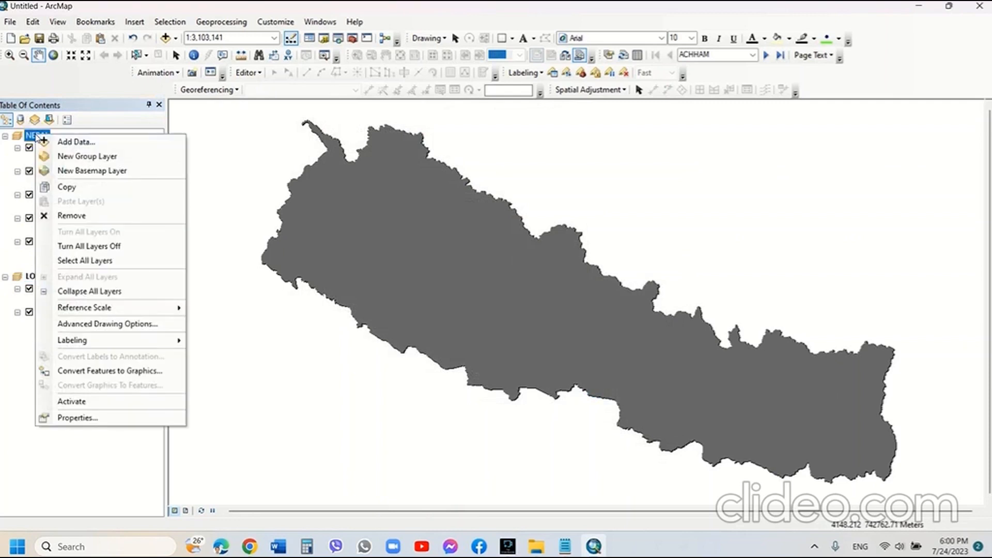
pyautogui.click(71, 398)
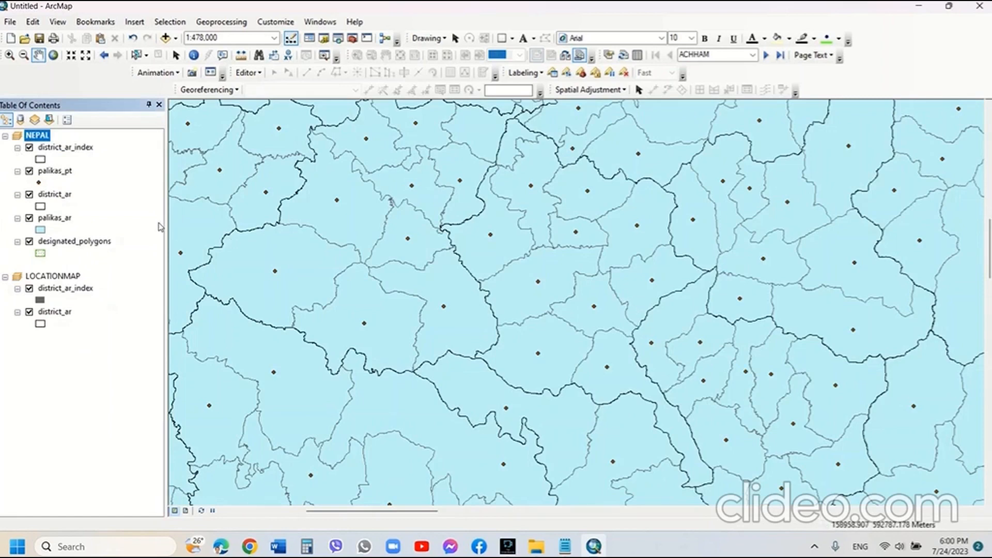
# Symbolize the palikas_ar layer in NEPAL with graduated colors, using MIGPOP as the value normalized by TPOP
pyautogui.click(64, 220)
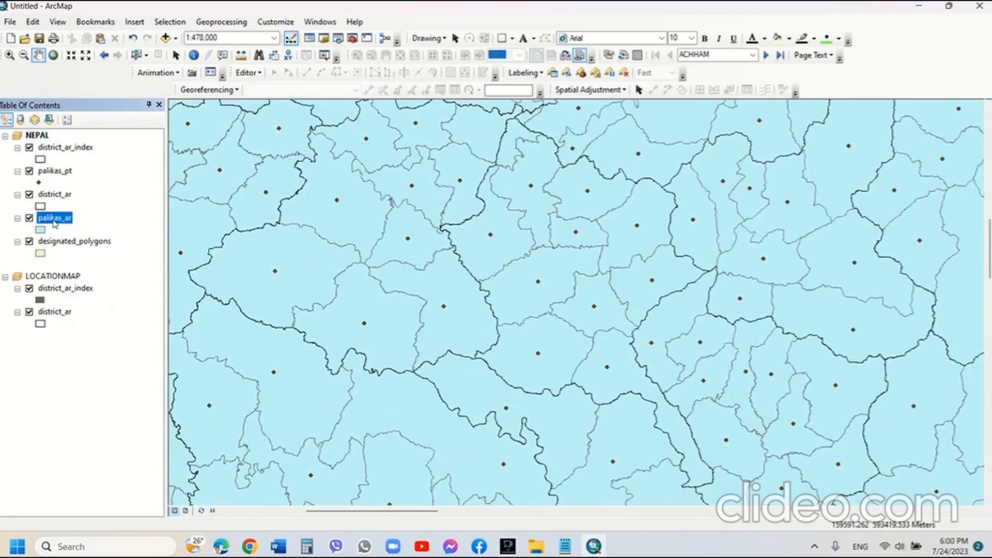
pyautogui.doubleClick(53, 221)
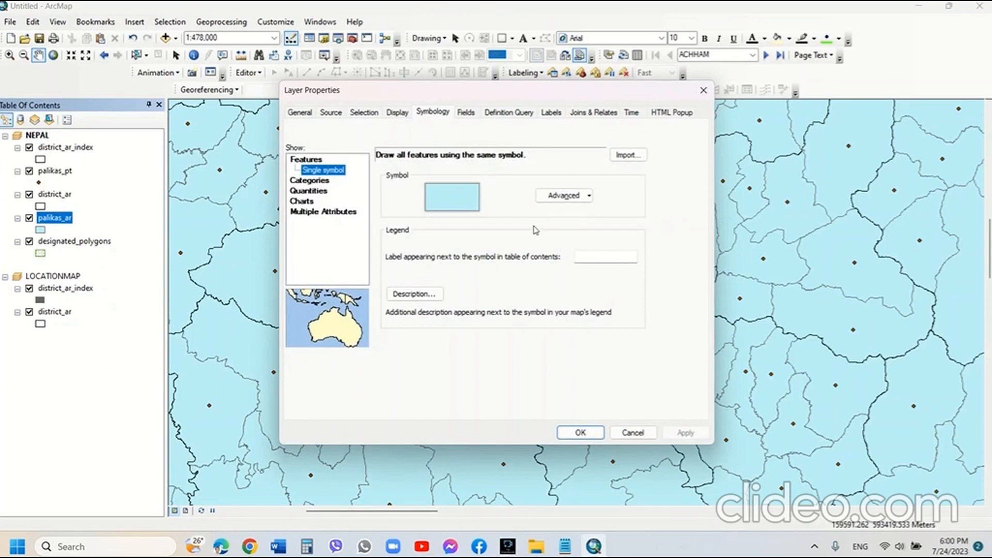
pyautogui.moveTo(391, 92); pyautogui.dragTo(147, 106)
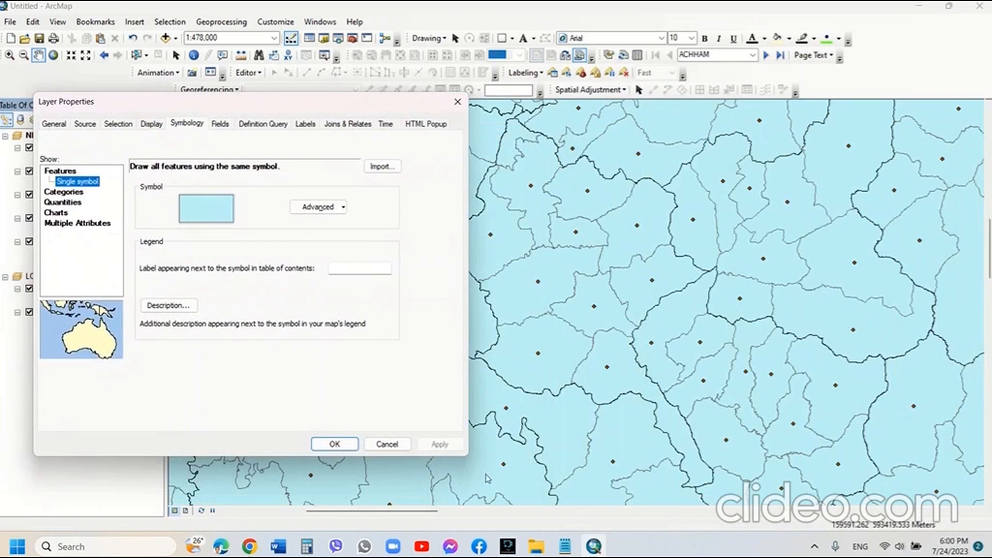
pyautogui.click(59, 203)
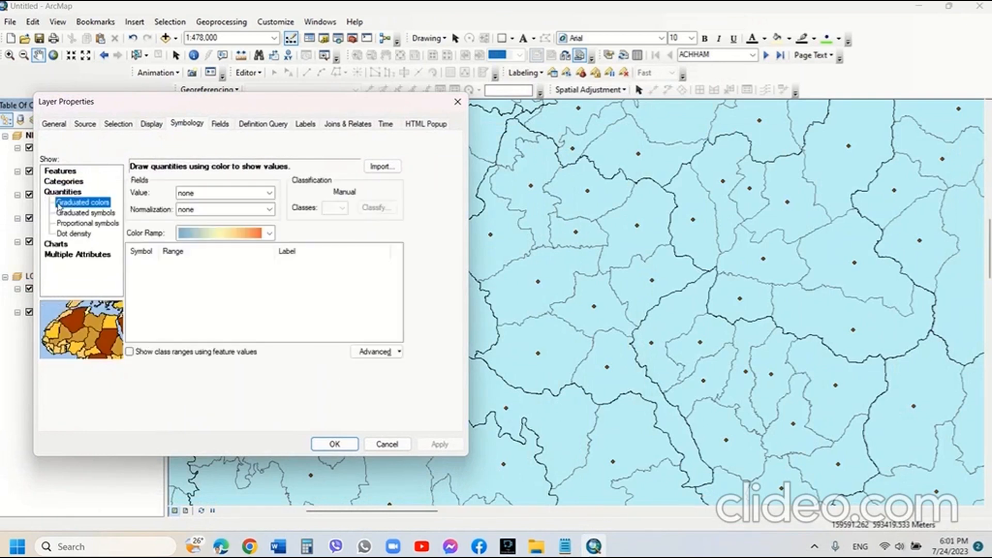
pyautogui.click(268, 193)
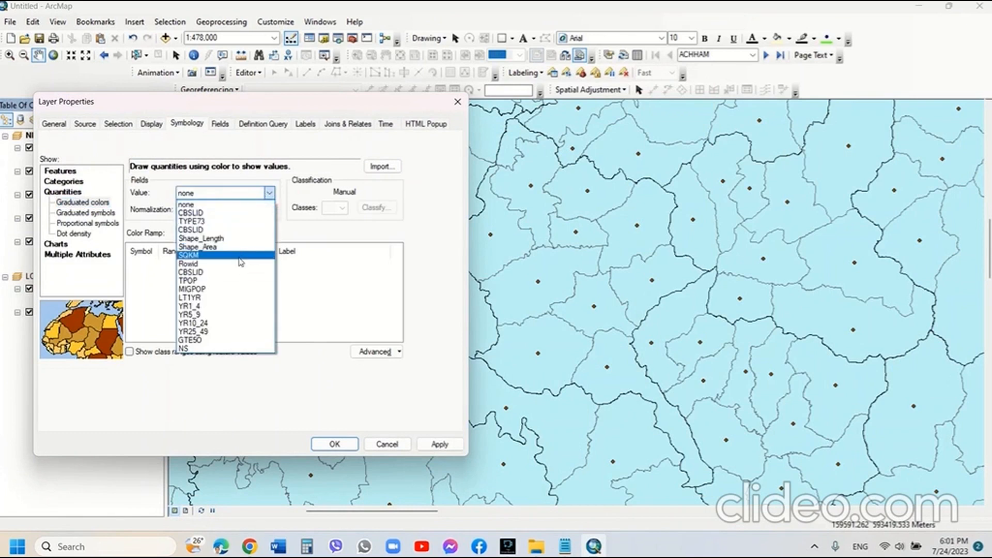
pyautogui.click(191, 289)
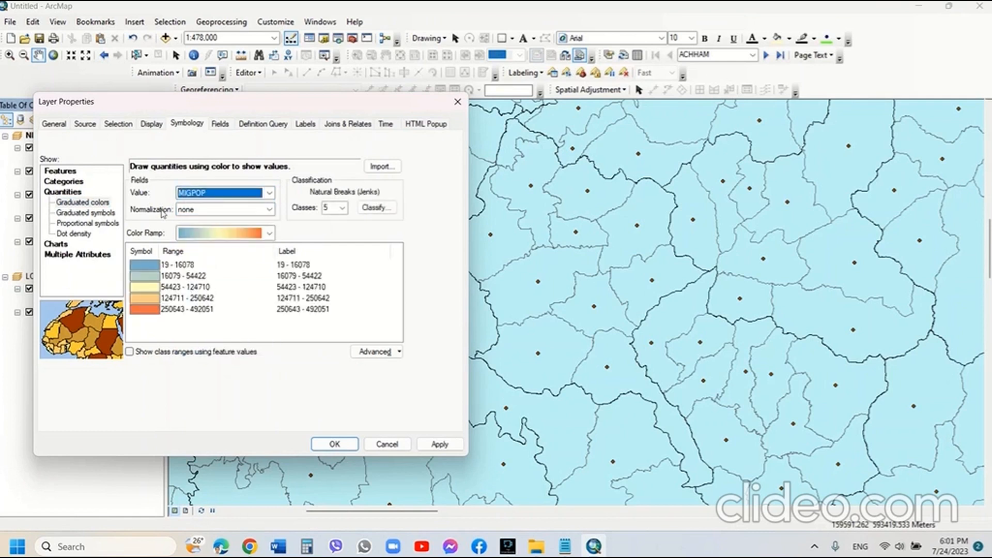
pyautogui.click(271, 209)
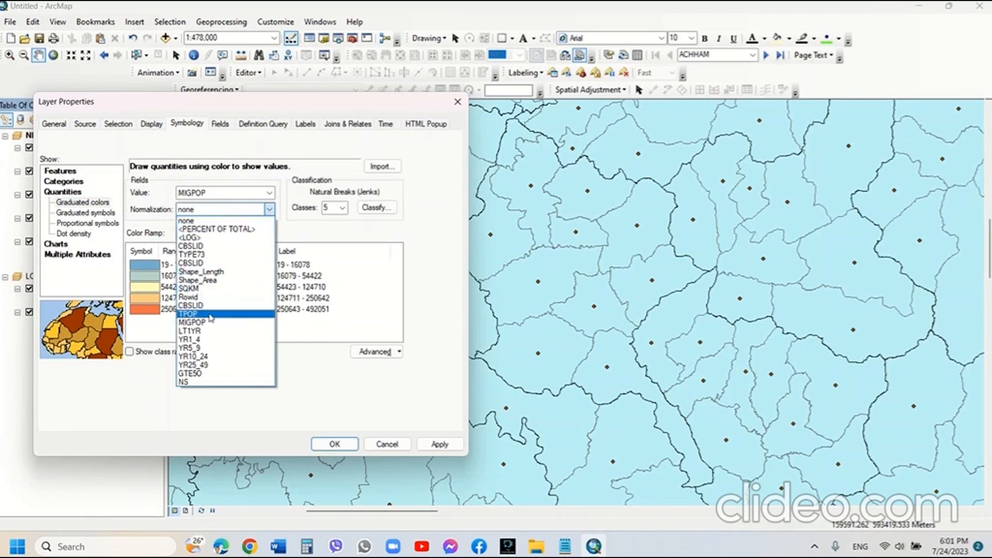
pyautogui.click(210, 314)
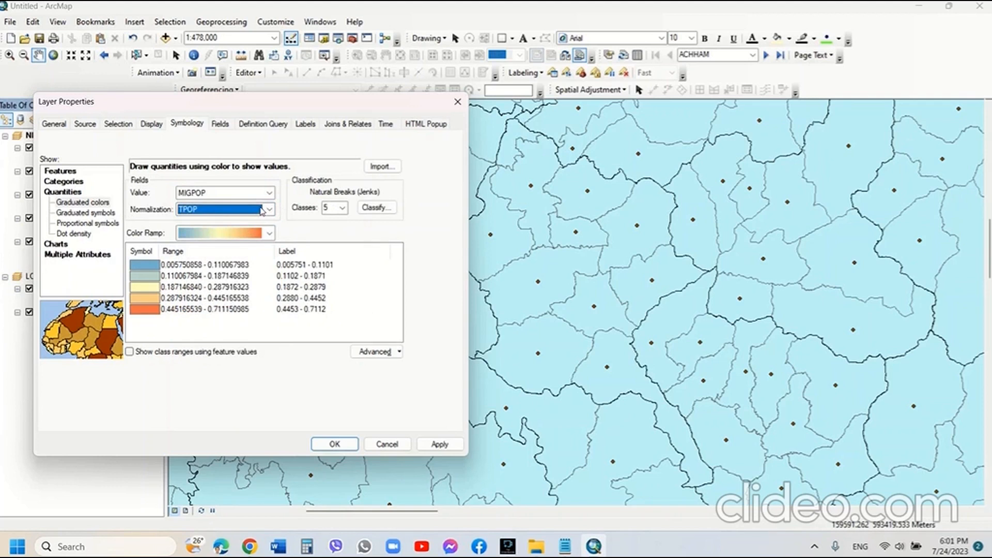
# Classify the MIGPOP/TPOP values into 7 natural breaks classes and apply the symbology to the map
pyautogui.click(383, 209)
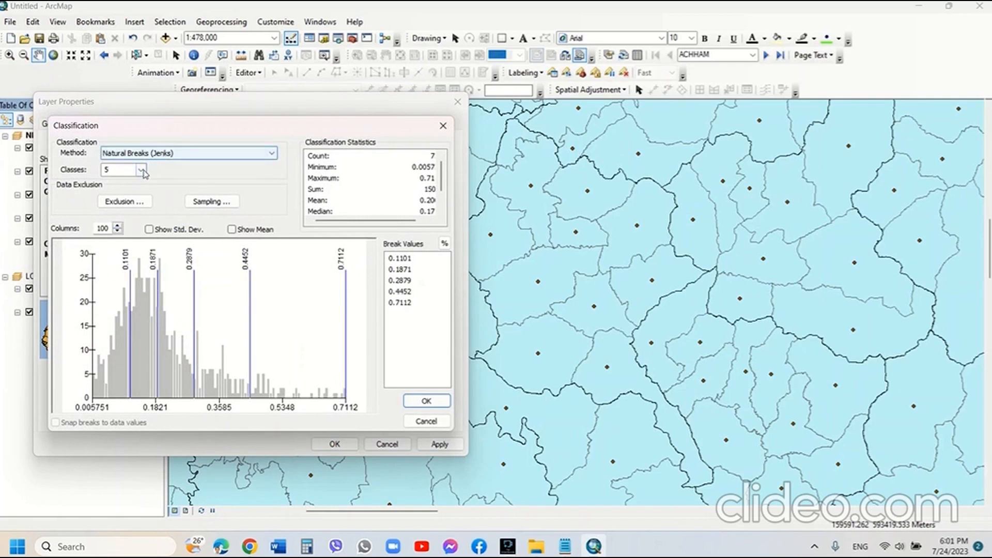
pyautogui.click(118, 169)
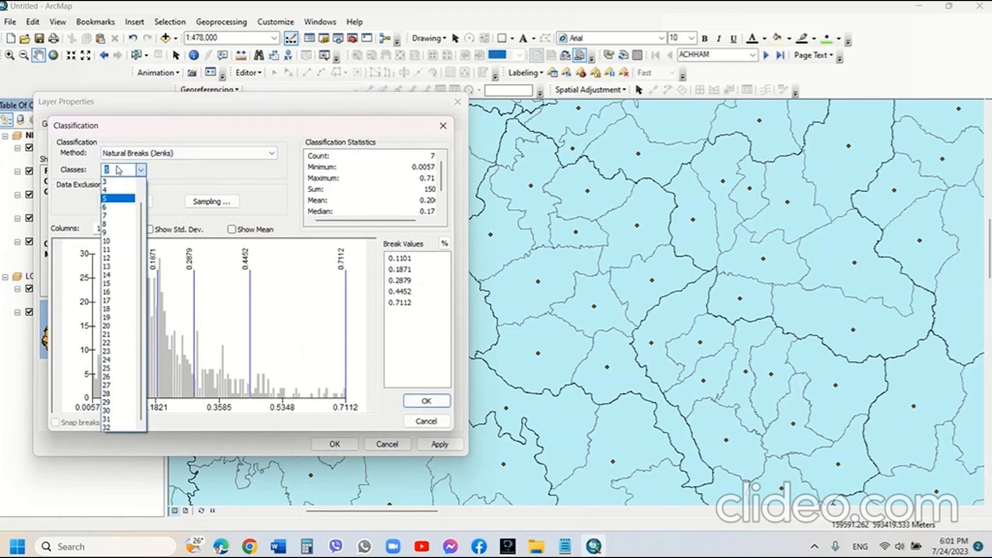
pyautogui.click(109, 215)
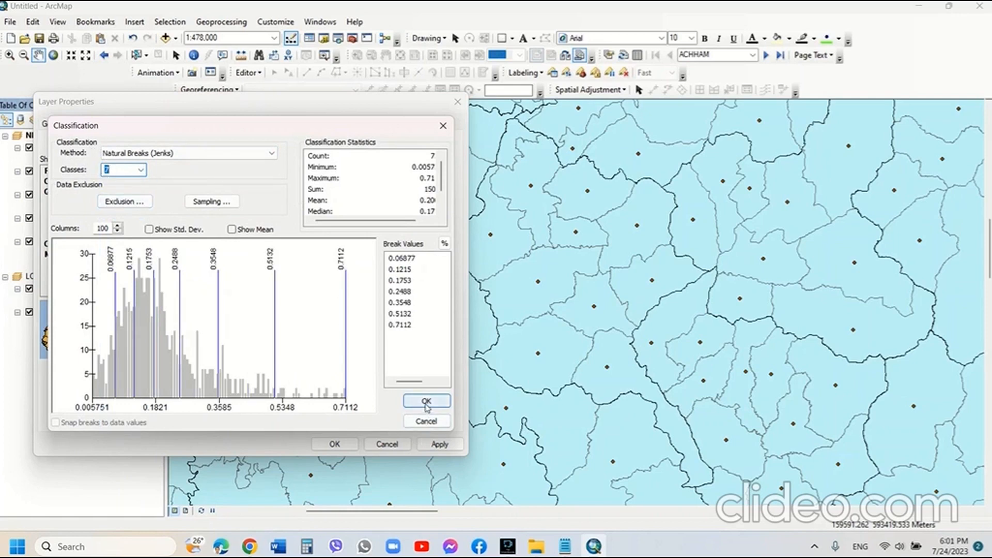
pyautogui.click(425, 402)
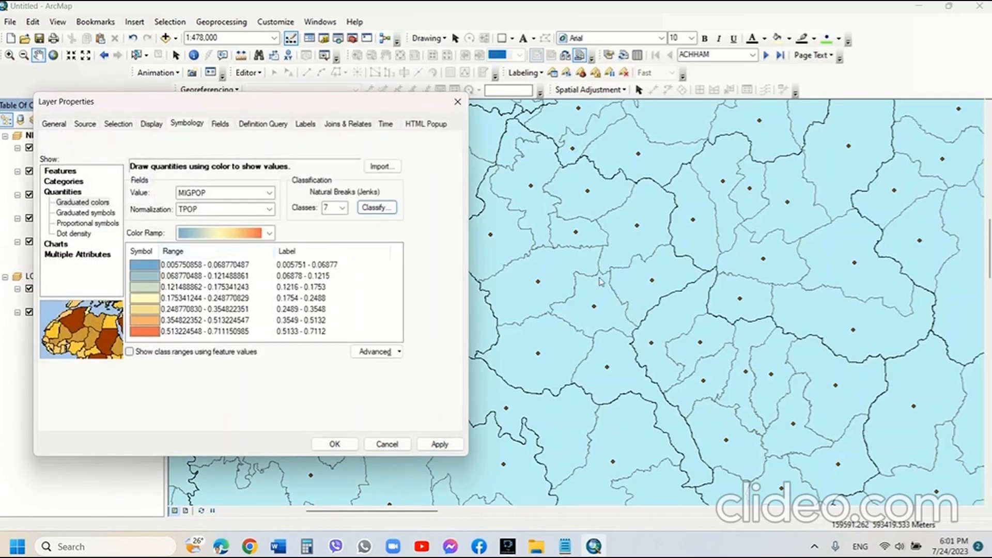
pyautogui.click(440, 444)
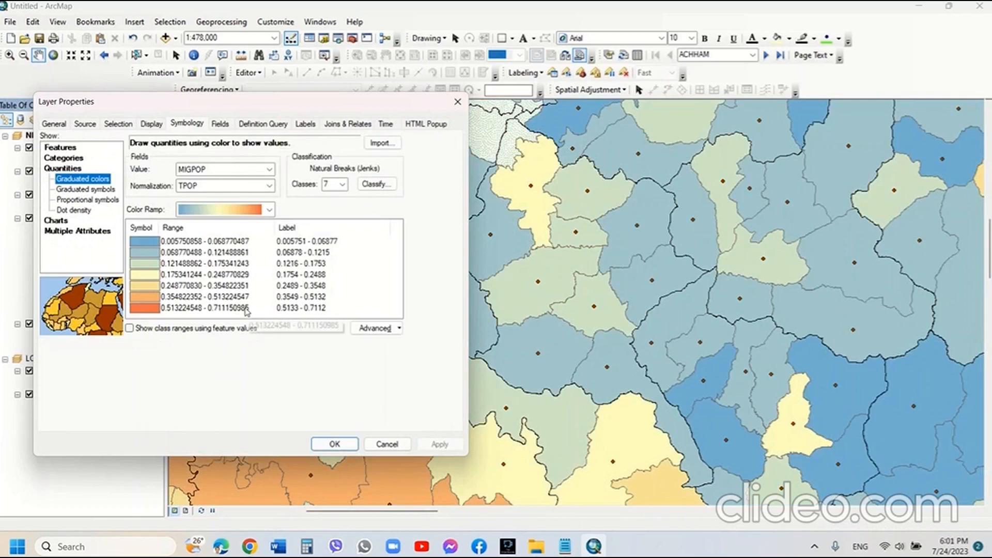
# Give all seven class symbols of palikas_ar a black outline with a width of 0.01
pyautogui.click(189, 244)
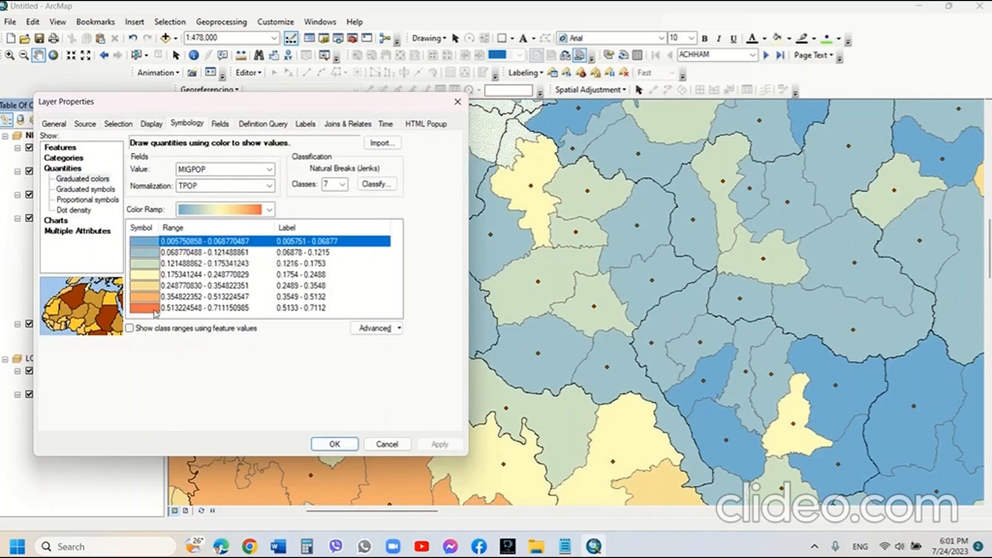
pyautogui.keyDown('shift'); pyautogui.click(155, 308); pyautogui.keyUp('shift')
pyautogui.rightClick(155, 309)
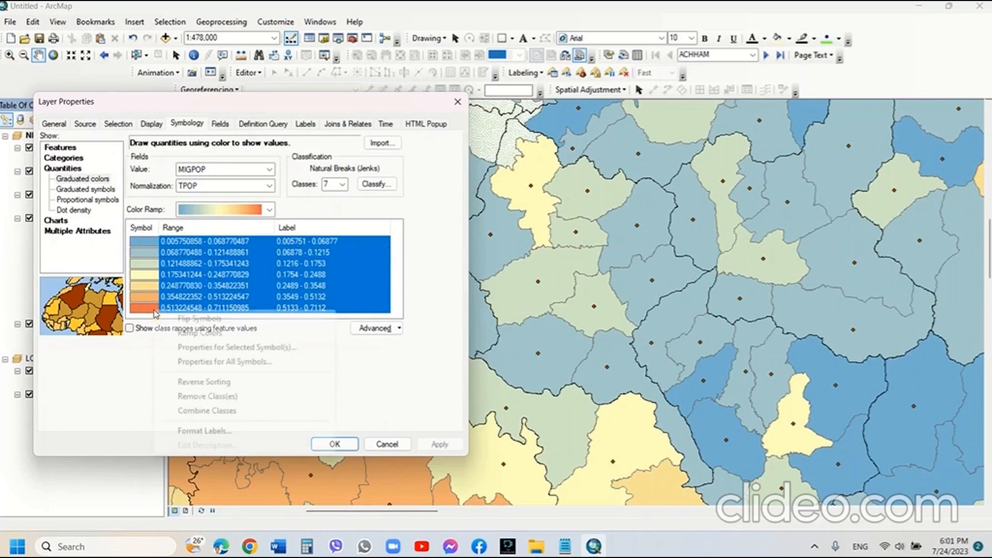
pyautogui.click(221, 347)
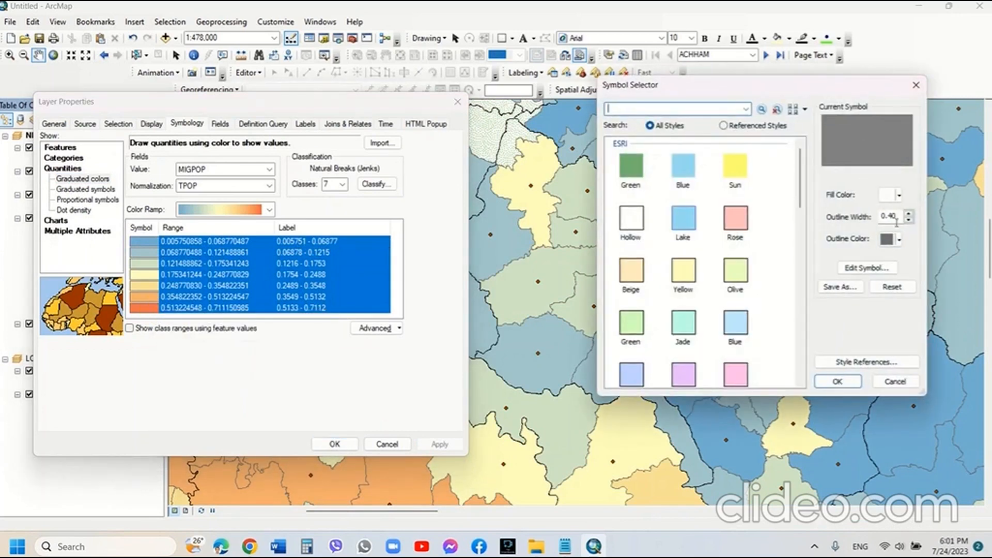
pyautogui.click(896, 216)
pyautogui.press('BackSpace')
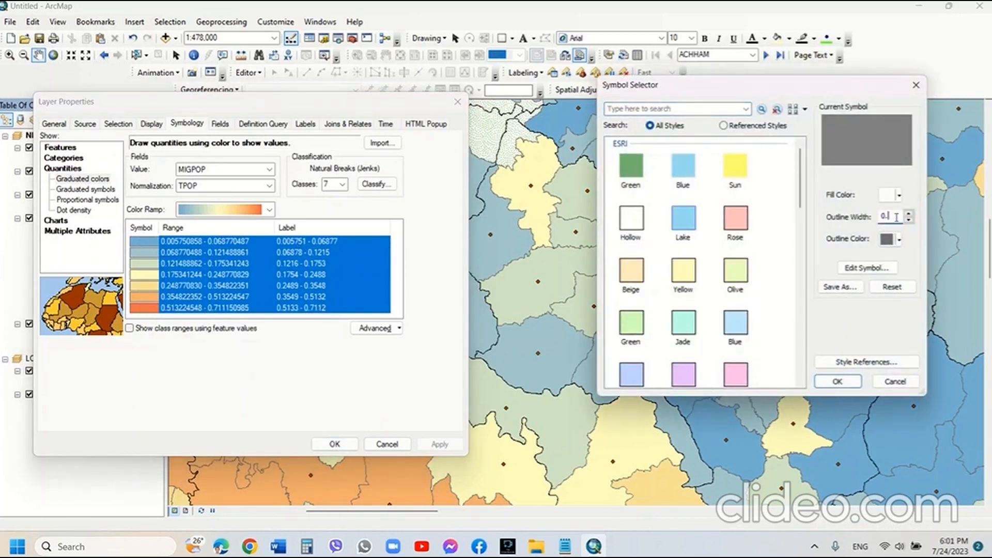
pyautogui.write('01')
pyautogui.click(899, 238)
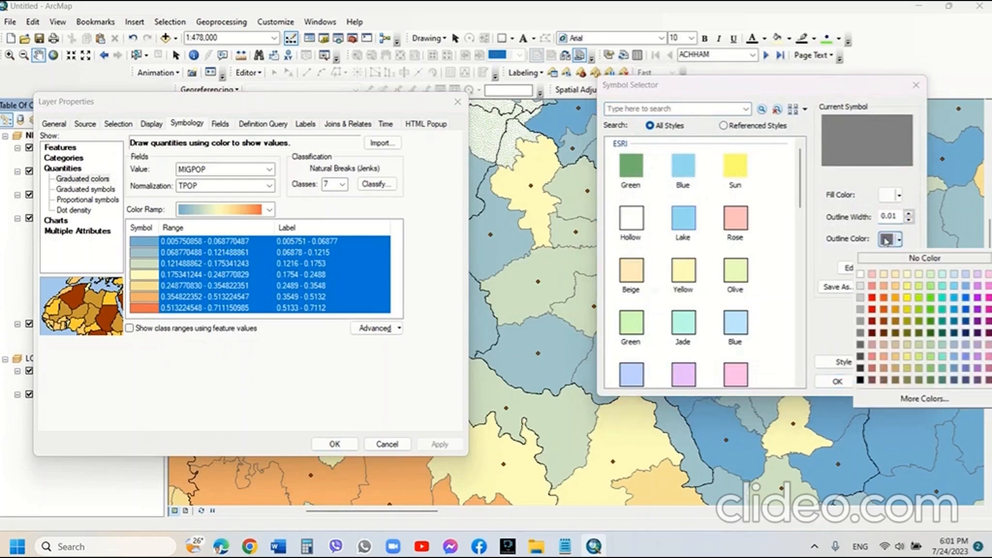
pyautogui.click(860, 381)
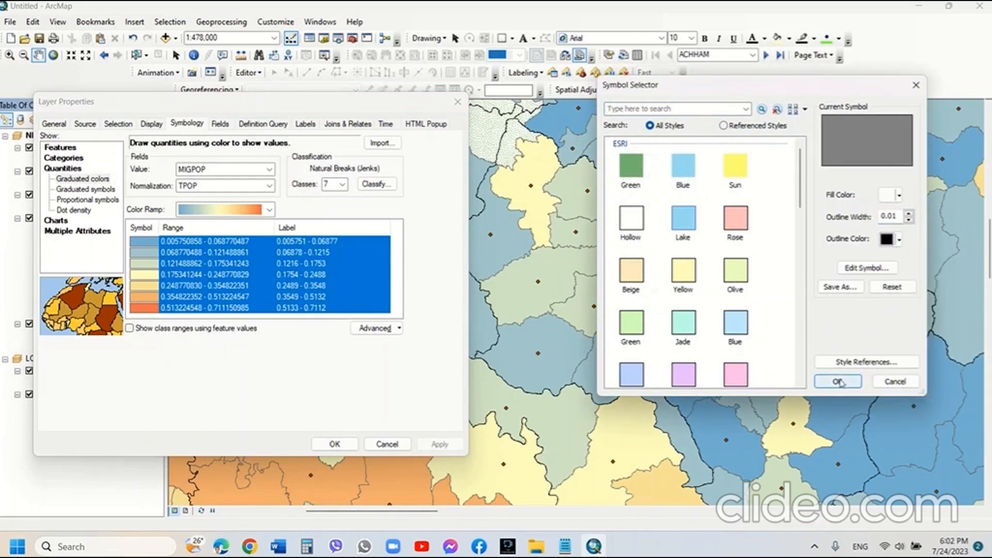
pyautogui.click(837, 382)
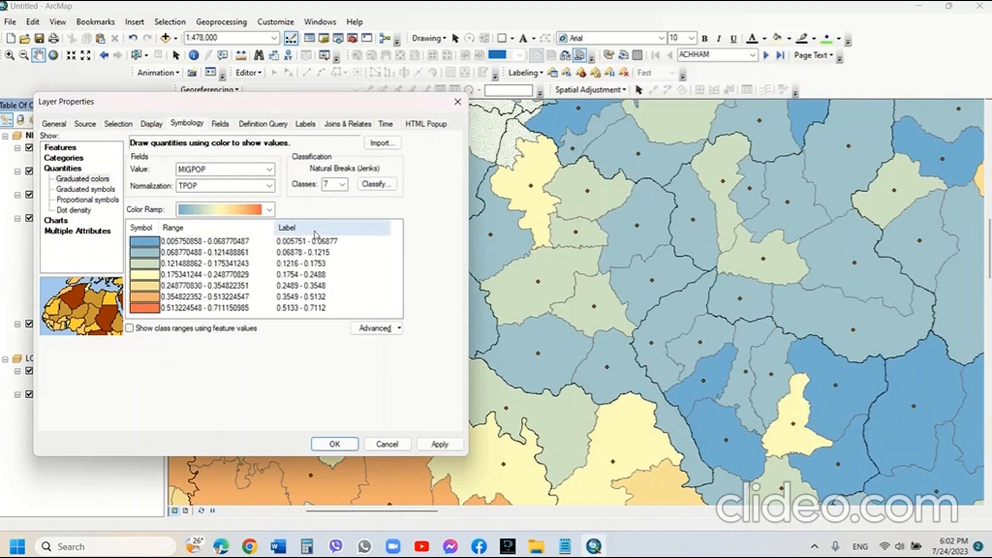
# Set the class labels' number format to percentage, treating the numbers as fractions adjusted to show a percentage
pyautogui.rightClick(315, 234)
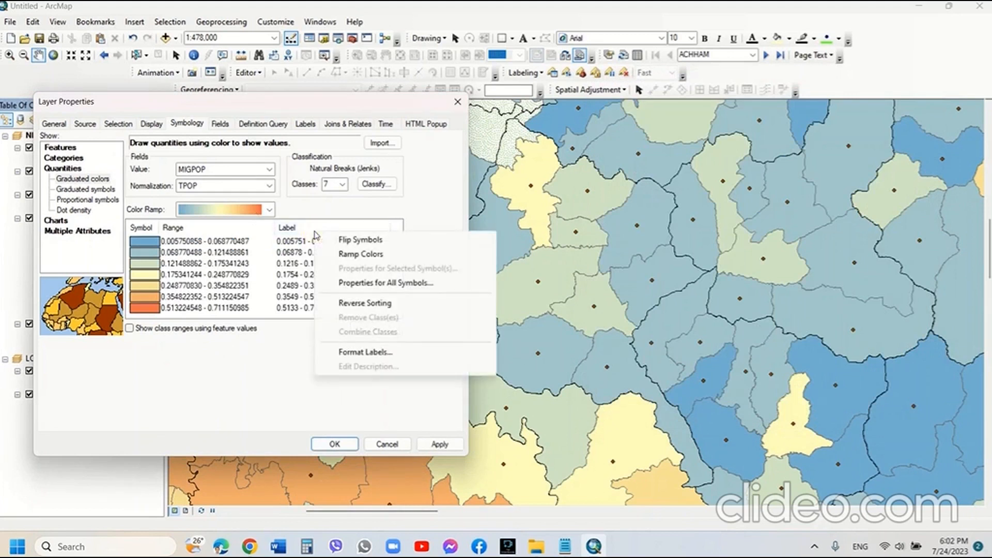
pyautogui.click(365, 352)
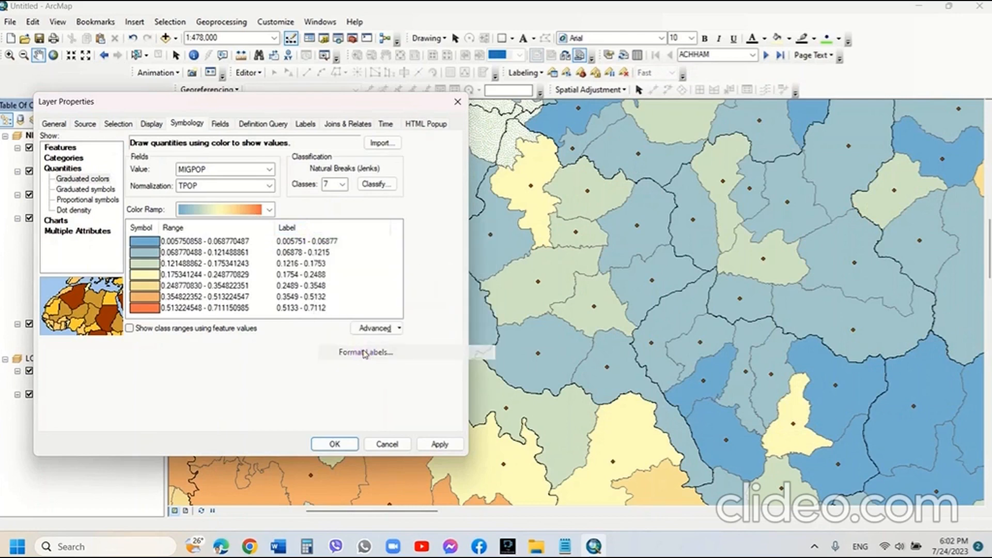
pyautogui.click(161, 229)
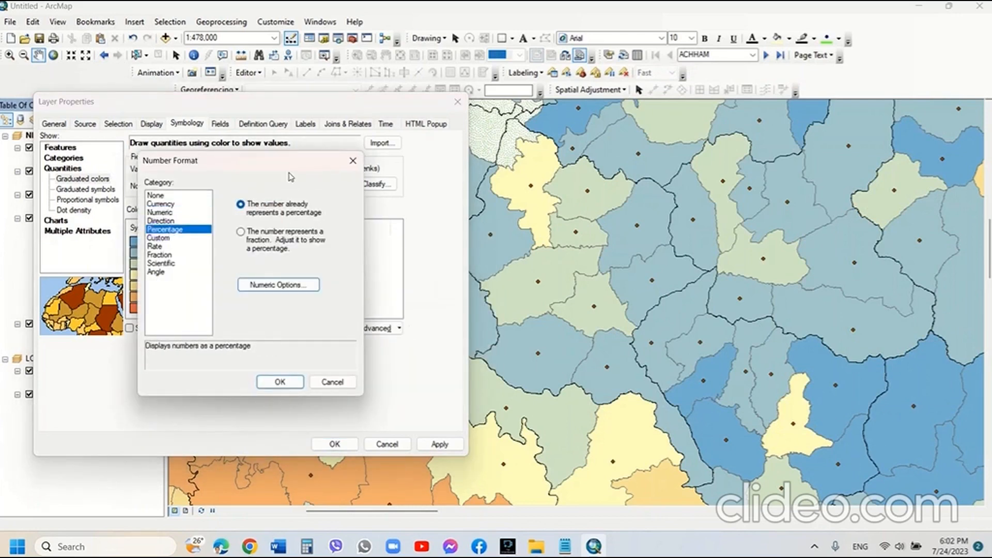
pyautogui.moveTo(283, 163); pyautogui.dragTo(549, 188)
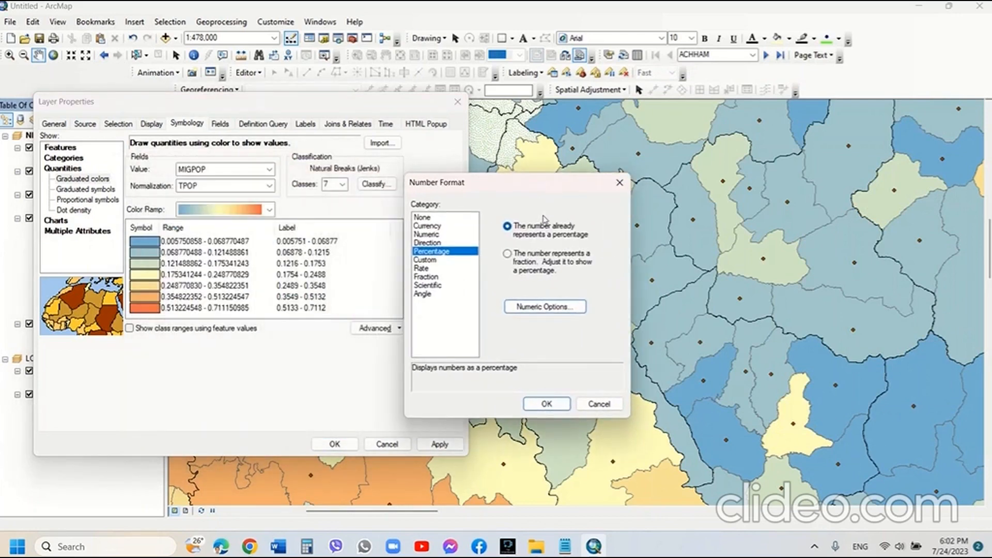
pyautogui.click(527, 260)
# Round the percentage labels to 2 decimal places padded with zeros, and apply the finished symbology to palikas_ar
pyautogui.click(548, 307)
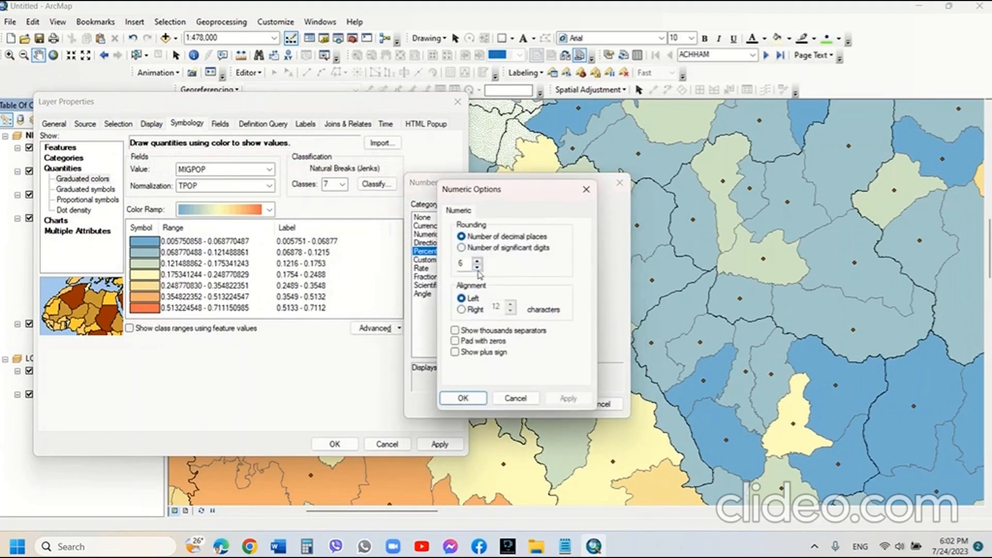
pyautogui.click(478, 267)
pyautogui.click(477, 268)
pyautogui.click(455, 341)
pyautogui.click(470, 400)
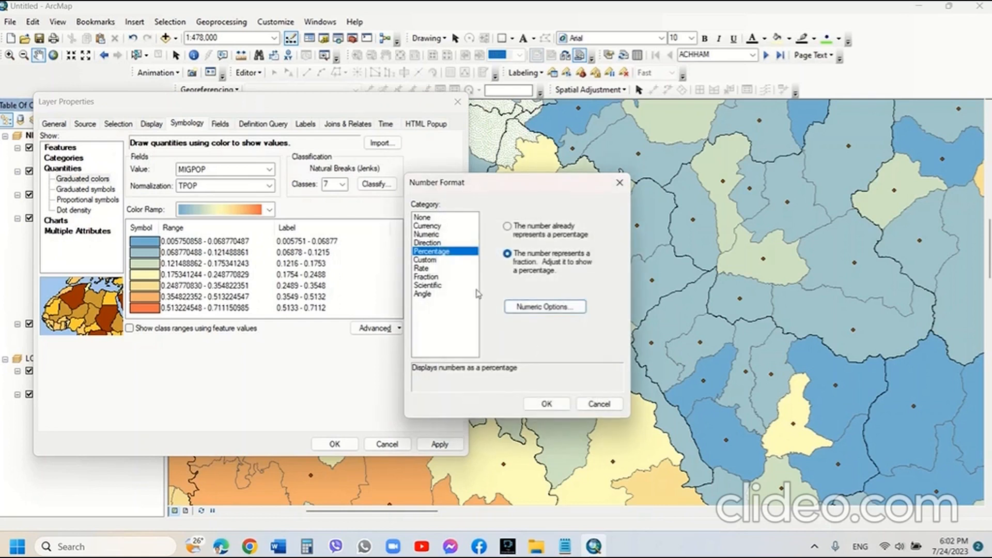
pyautogui.click(547, 403)
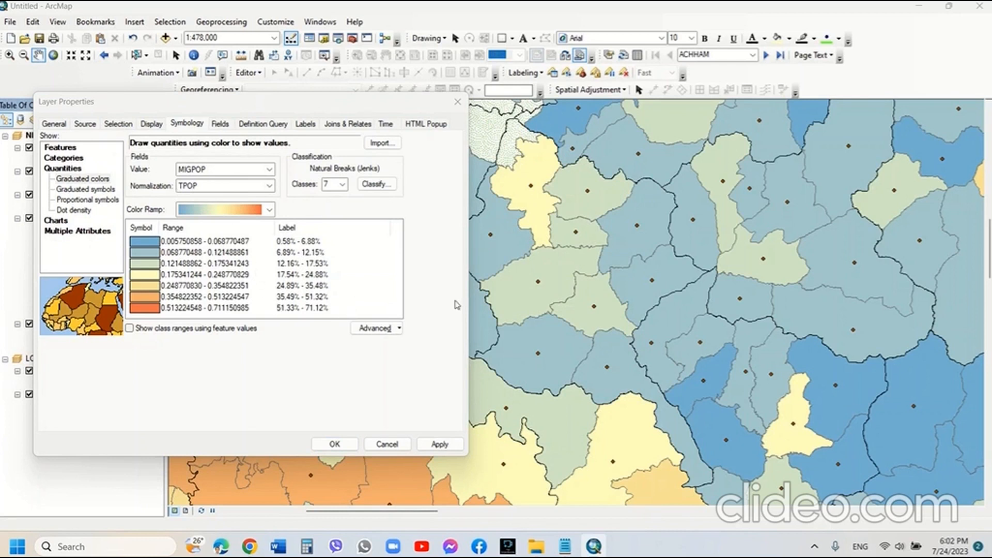
pyautogui.click(449, 447)
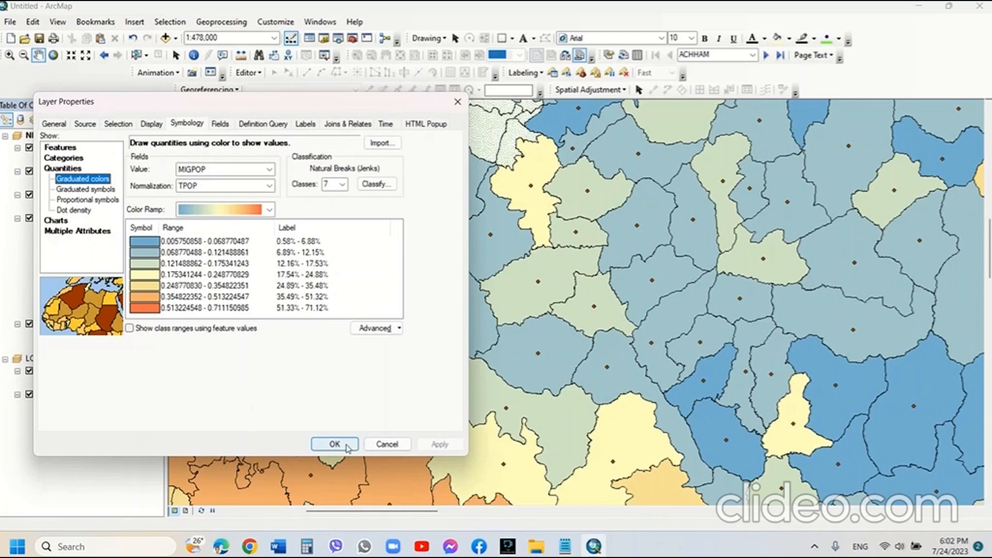
pyautogui.click(346, 445)
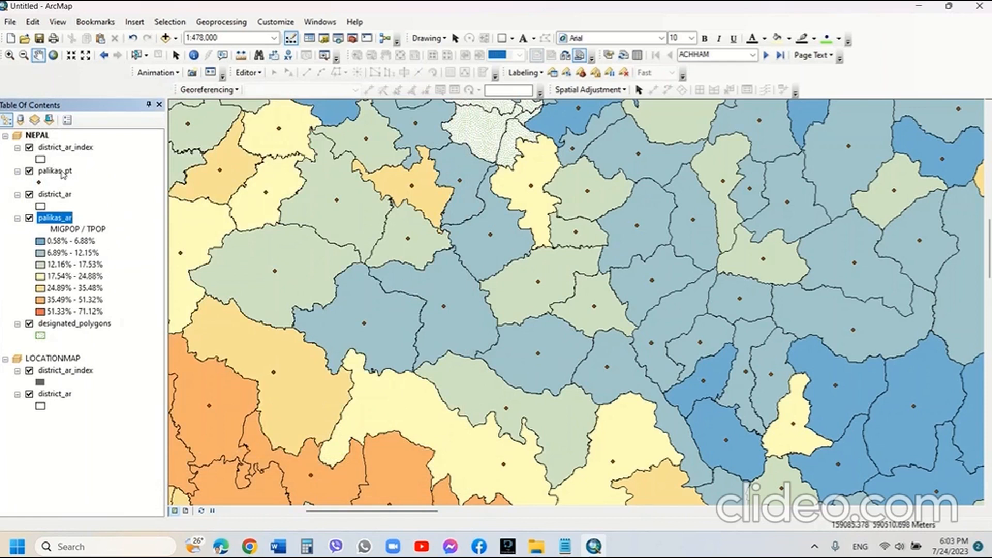
# Switch the palikas_pt layer's symbology to pie charts and add all fields from LT1YR through NS as chart fields
pyautogui.click(64, 174)
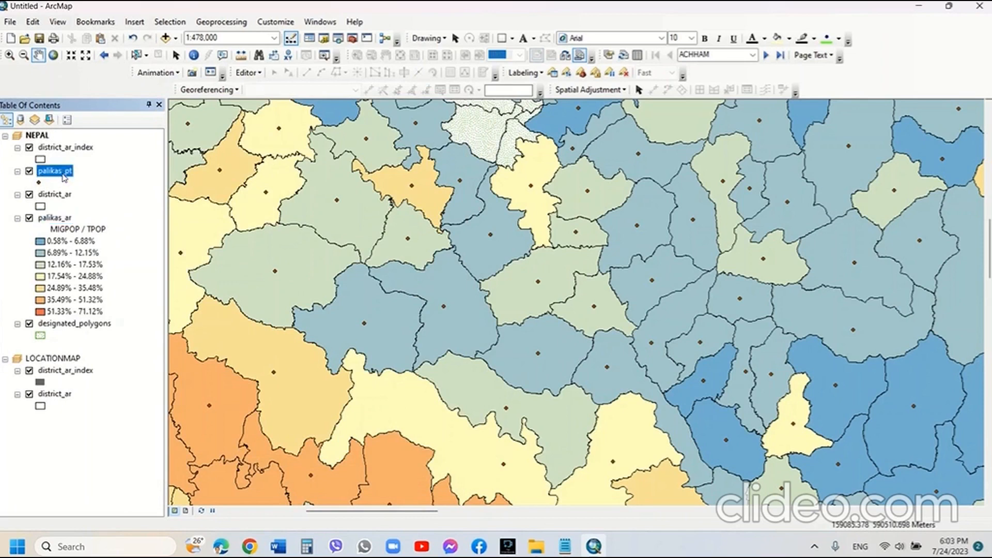
pyautogui.doubleClick(64, 173)
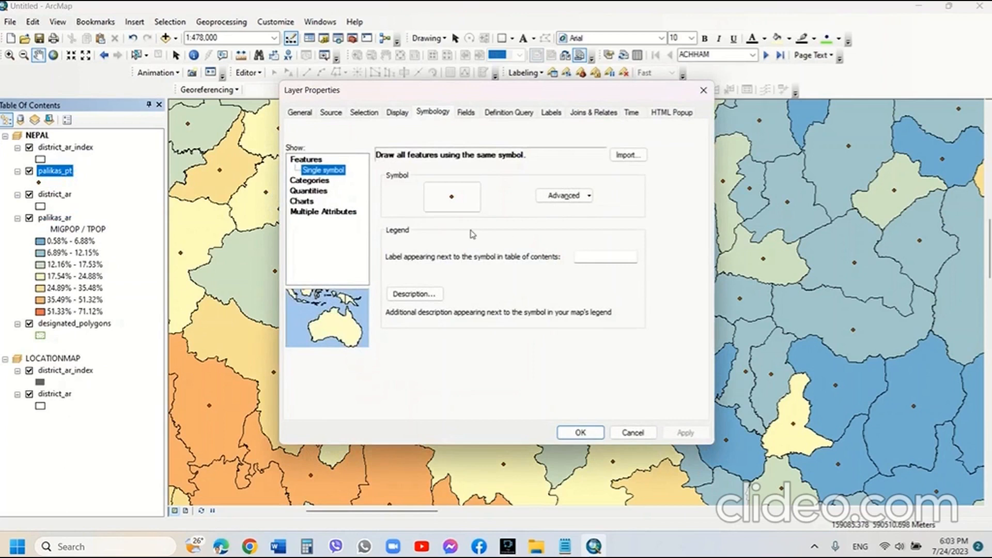
pyautogui.moveTo(457, 94); pyautogui.dragTo(264, 136)
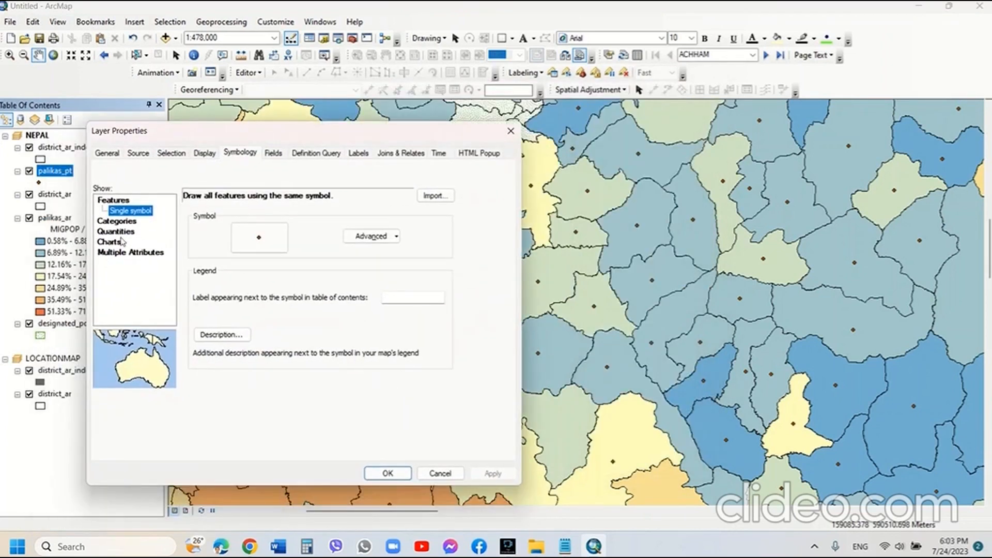
pyautogui.click(106, 242)
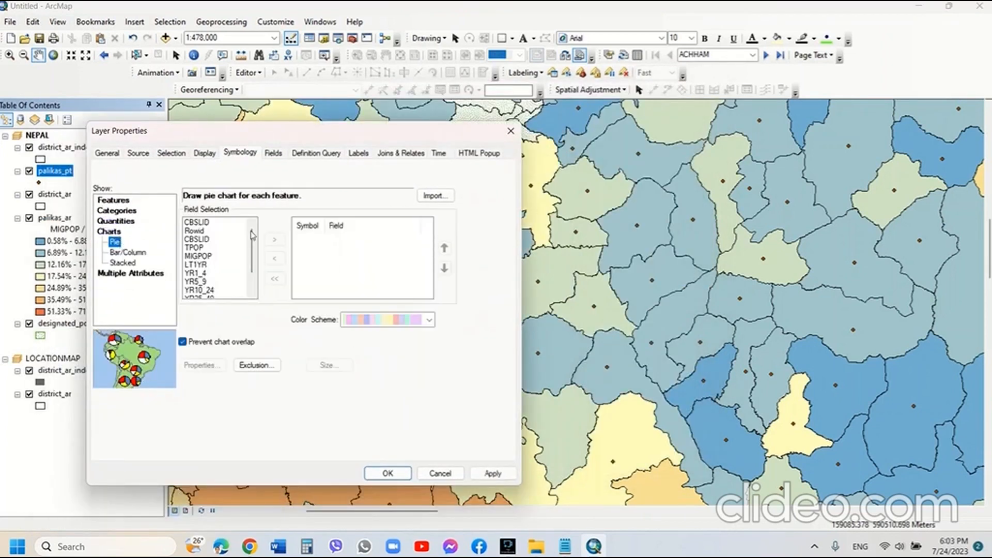
pyautogui.click(200, 265)
pyautogui.scroll(-1, 252, 269)
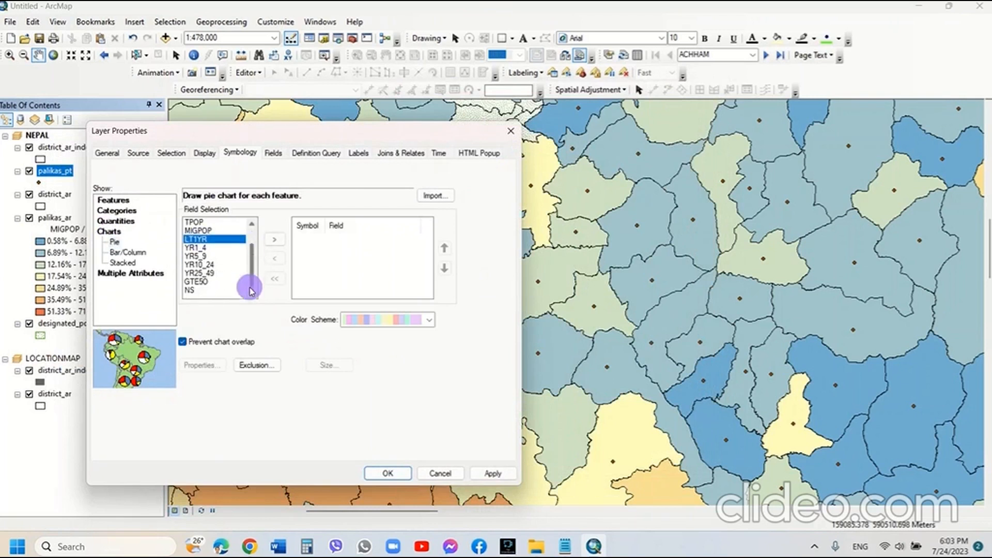
pyautogui.keyDown('shift'); pyautogui.click(194, 282); pyautogui.keyUp('shift')
pyautogui.click(275, 239)
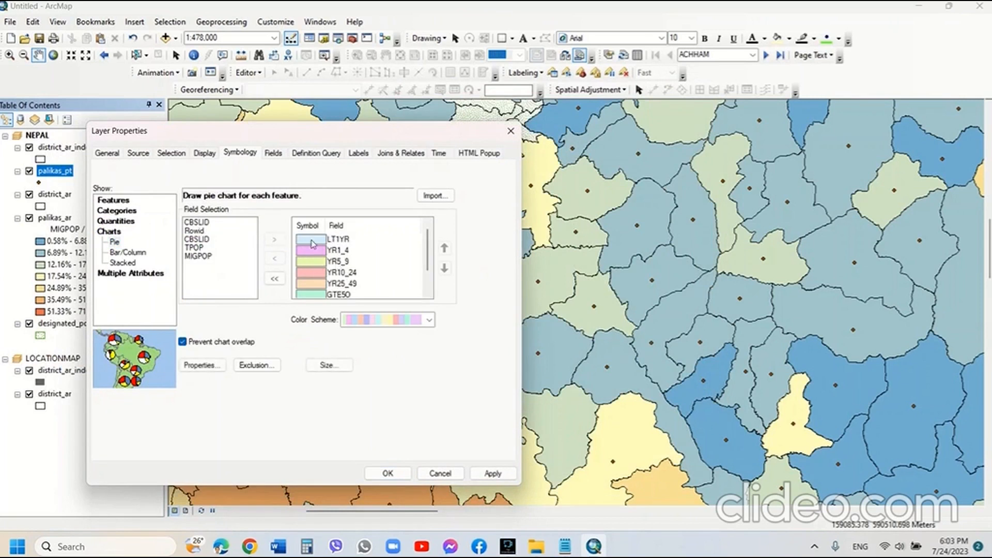
# Give all pie chart field symbols from LT1YR through NS a black outline with a width of 0.01
pyautogui.click(312, 244)
pyautogui.scroll(-1, 317, 282)
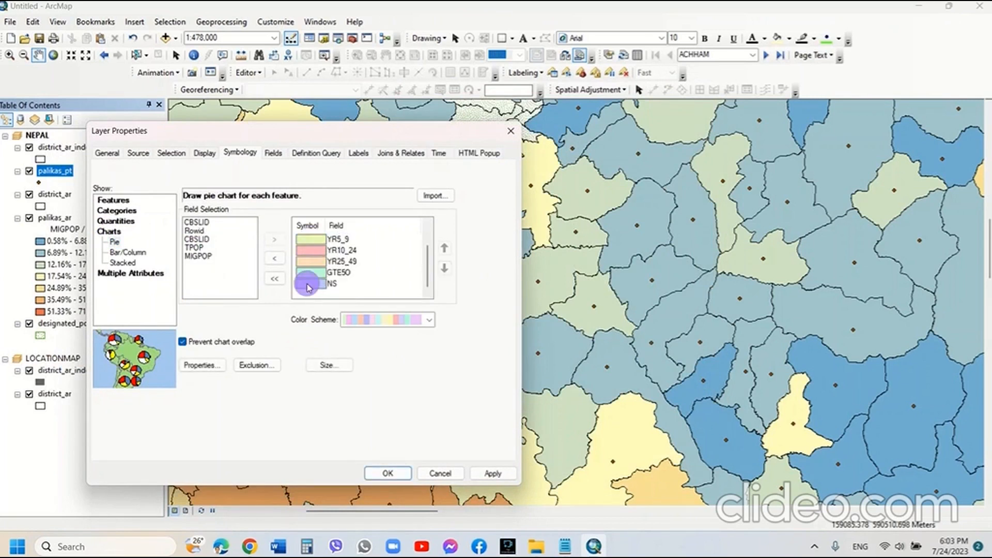
pyautogui.keyDown('shift'); pyautogui.click(316, 284); pyautogui.keyUp('shift')
pyautogui.rightClick(375, 267)
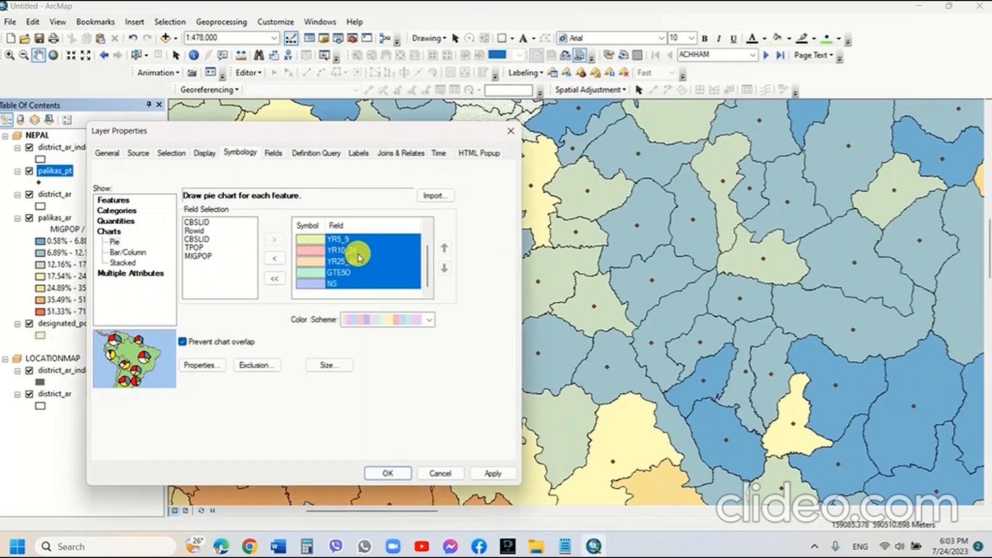
pyautogui.rightClick(362, 258)
pyautogui.click(412, 263)
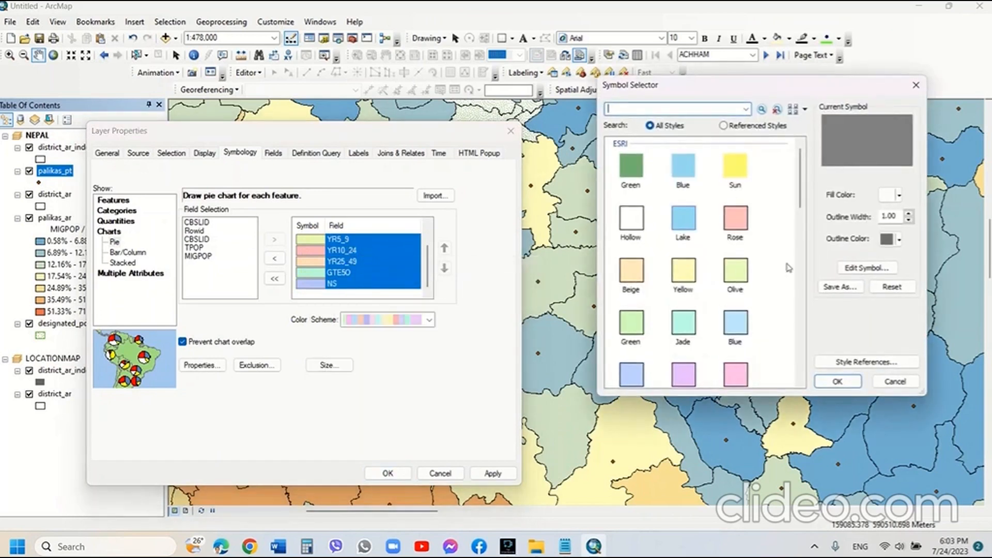
pyautogui.moveTo(902, 216); pyautogui.dragTo(865, 216)
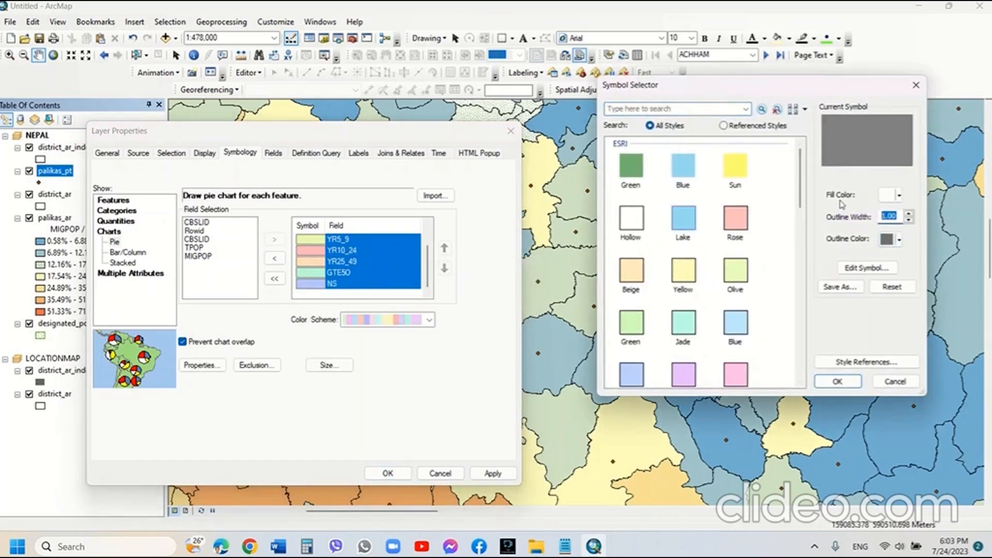
pyautogui.write('0.01')
pyautogui.click(898, 240)
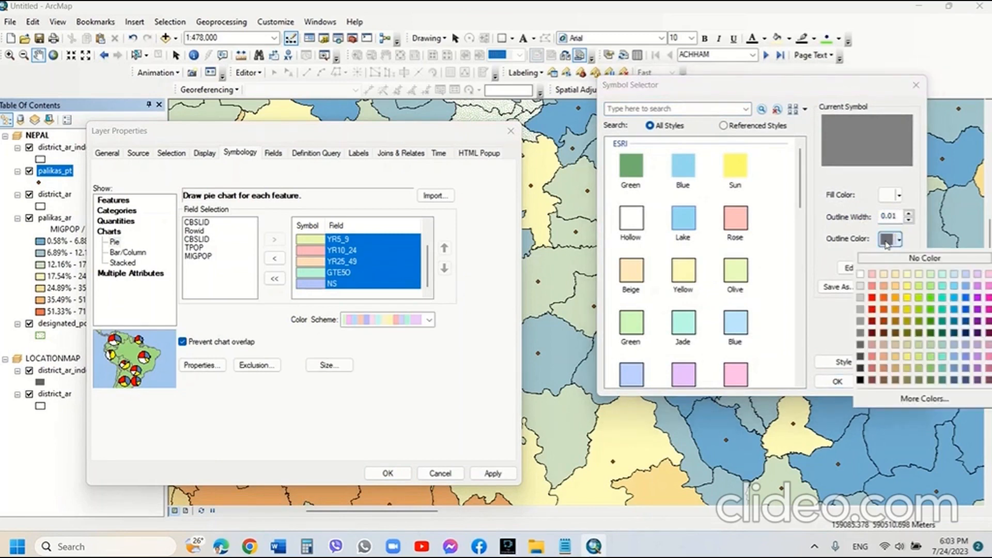
pyautogui.click(860, 380)
pyautogui.click(837, 381)
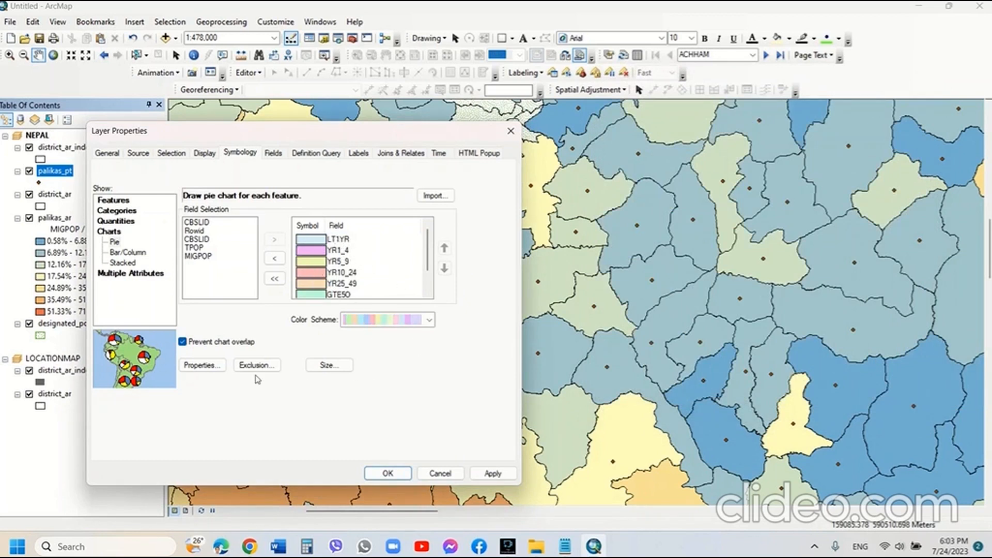
# Allow the charts to overlap, and set the pie chart symbol to geographic orientation without leader lines
pyautogui.click(184, 343)
pyautogui.click(202, 364)
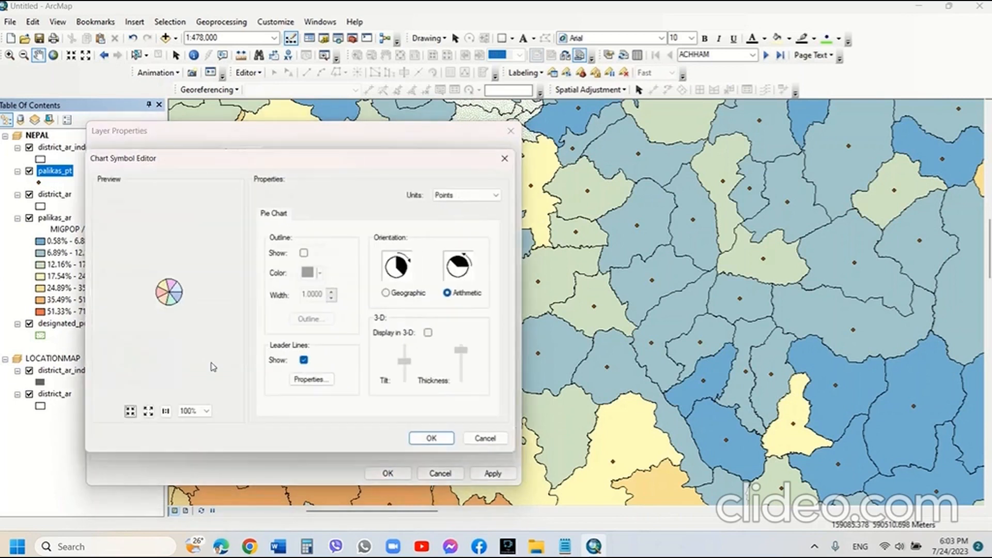
pyautogui.click(394, 296)
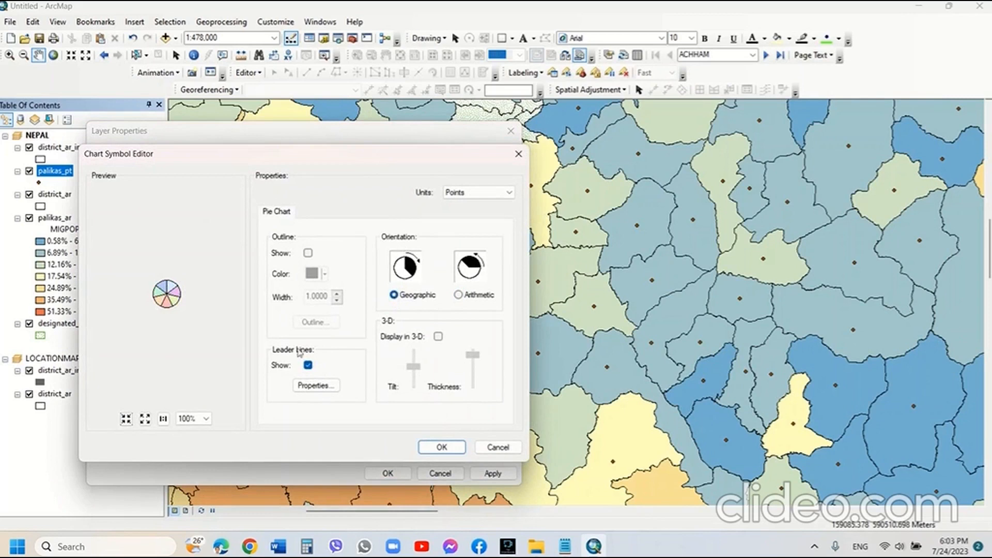
pyautogui.click(308, 365)
pyautogui.click(442, 446)
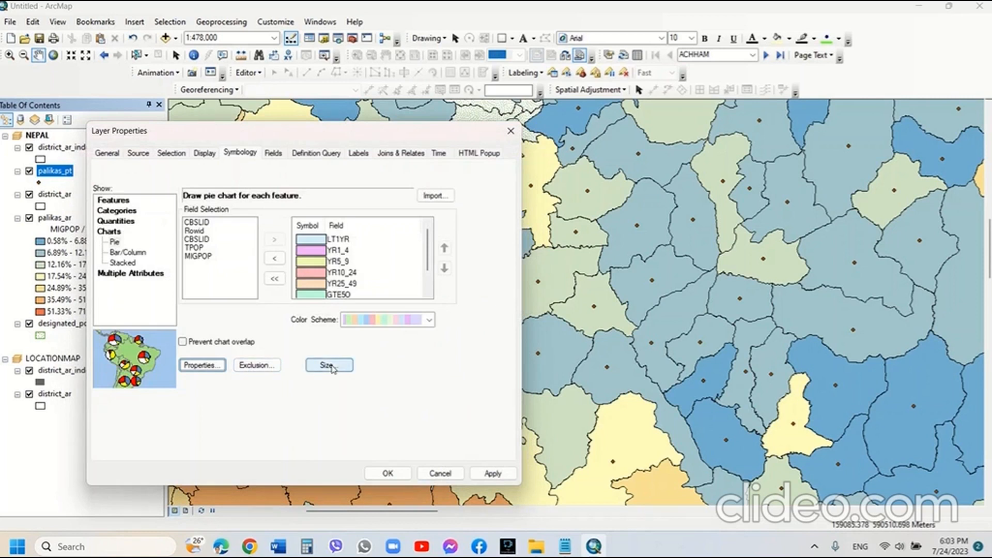
# Vary the pie chart size by the sum of the field values with a 3 pt symbol size, and apply the symbology to palikas_pt
pyautogui.click(332, 368)
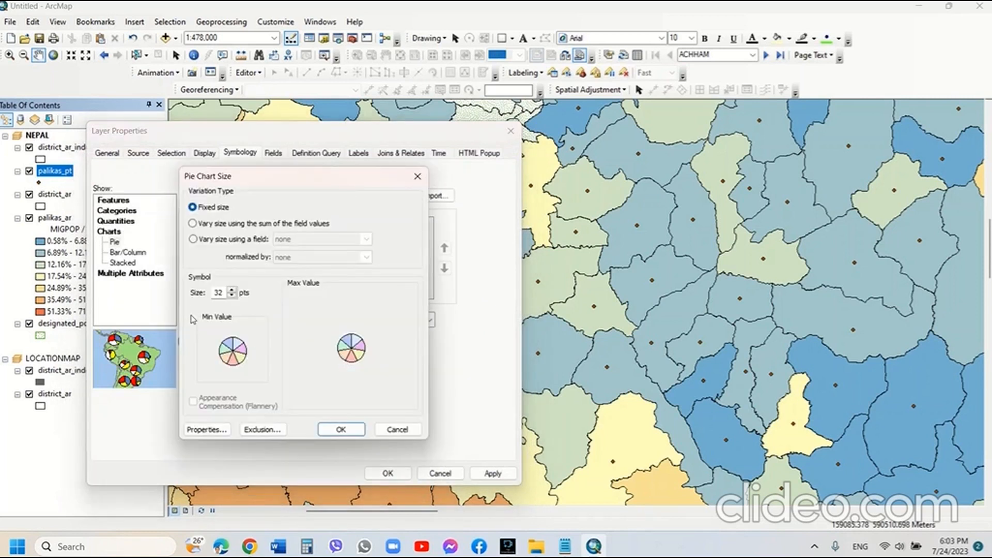
pyautogui.click(194, 224)
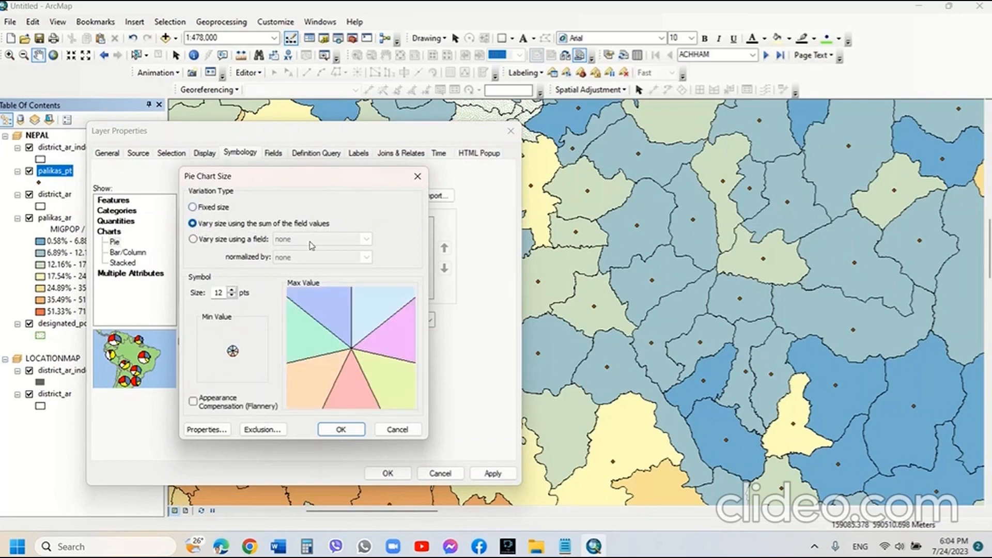
pyautogui.moveTo(219, 292); pyautogui.dragTo(196, 295)
pyautogui.write('3')
pyautogui.click(341, 431)
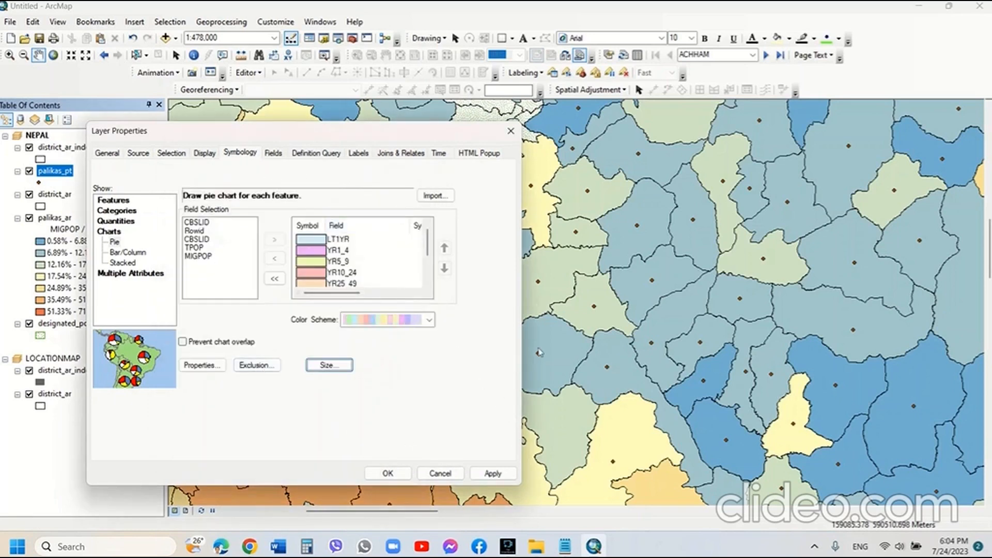
pyautogui.click(507, 475)
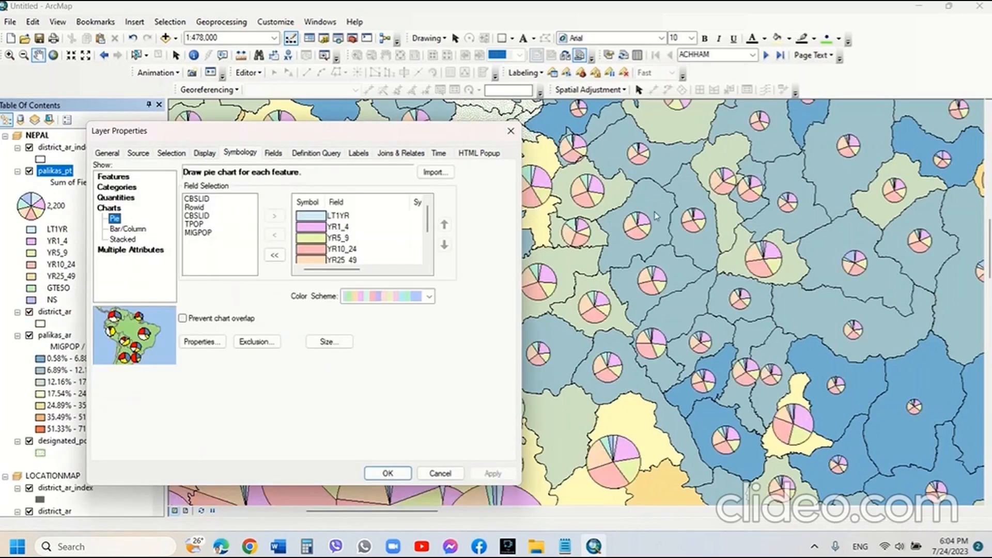
pyautogui.click(511, 131)
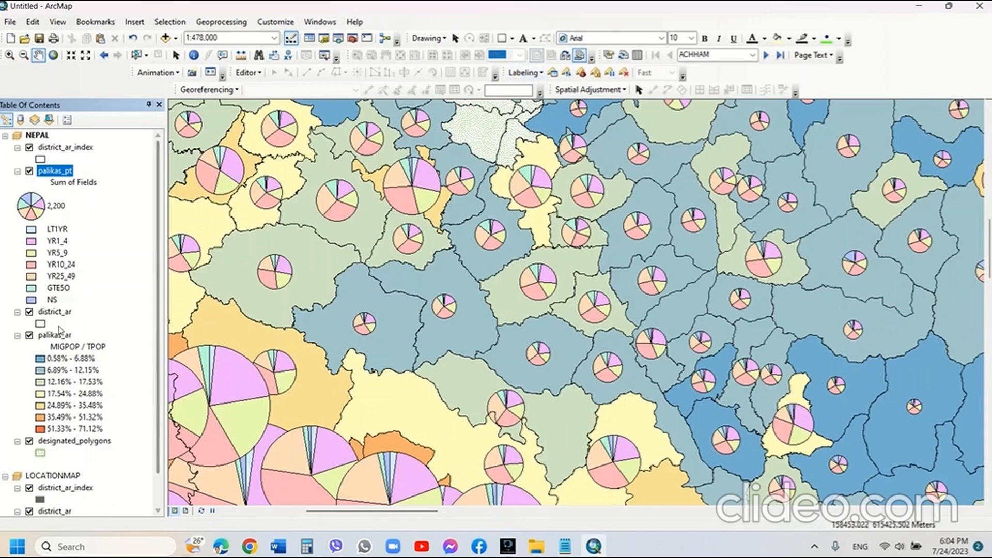
# Set the outline width of the district_ar layer in the NEPAL data frame to 1.25
pyautogui.click(40, 323)
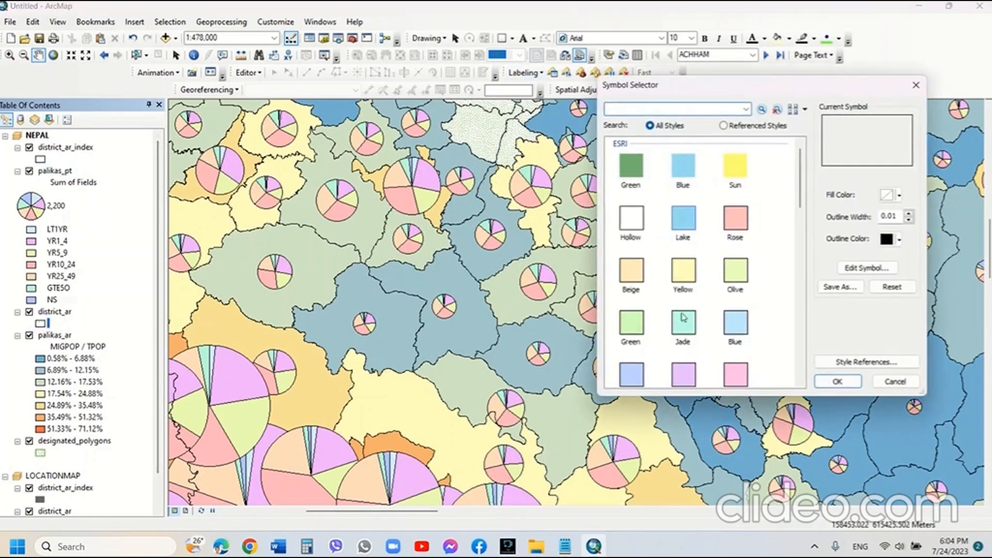
pyautogui.doubleClick(899, 216)
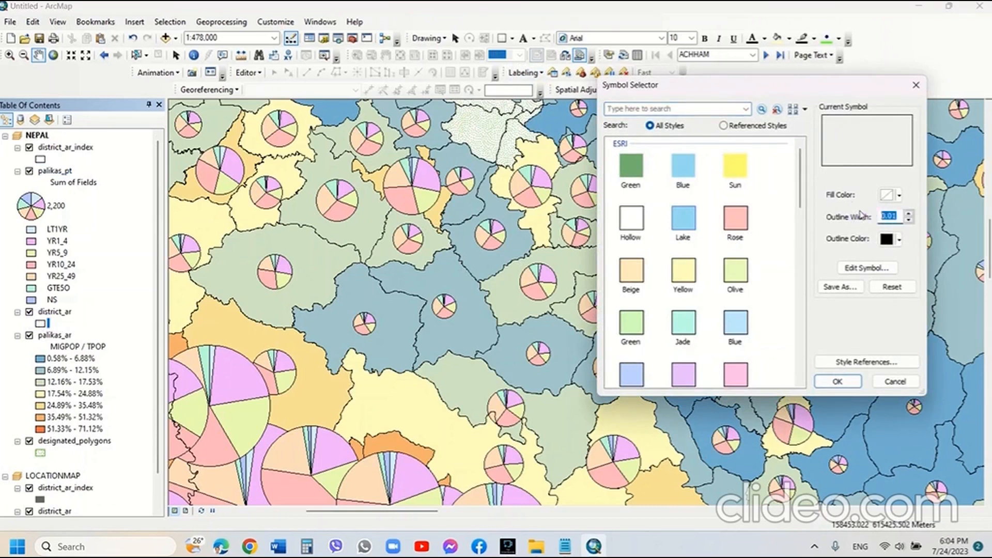
pyautogui.write('1.25')
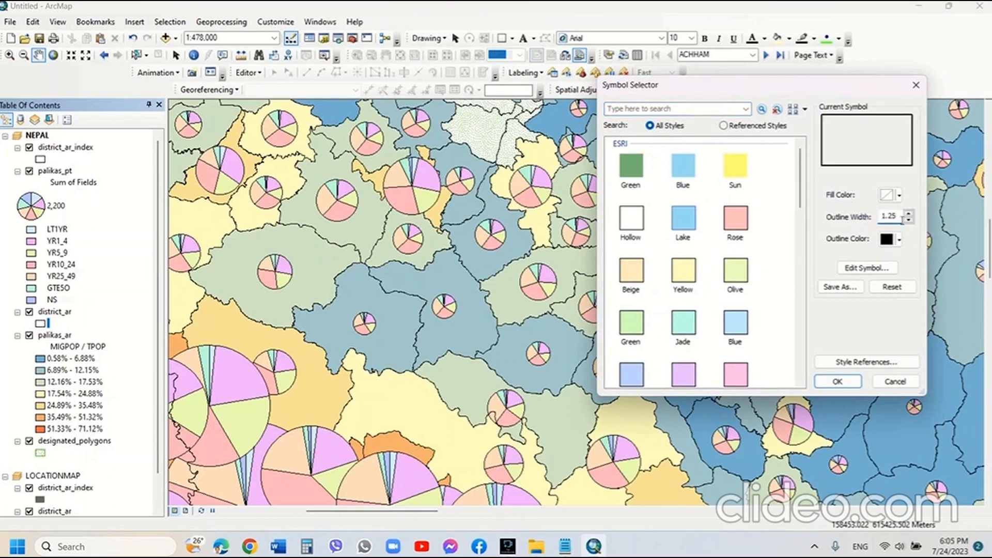
pyautogui.click(837, 381)
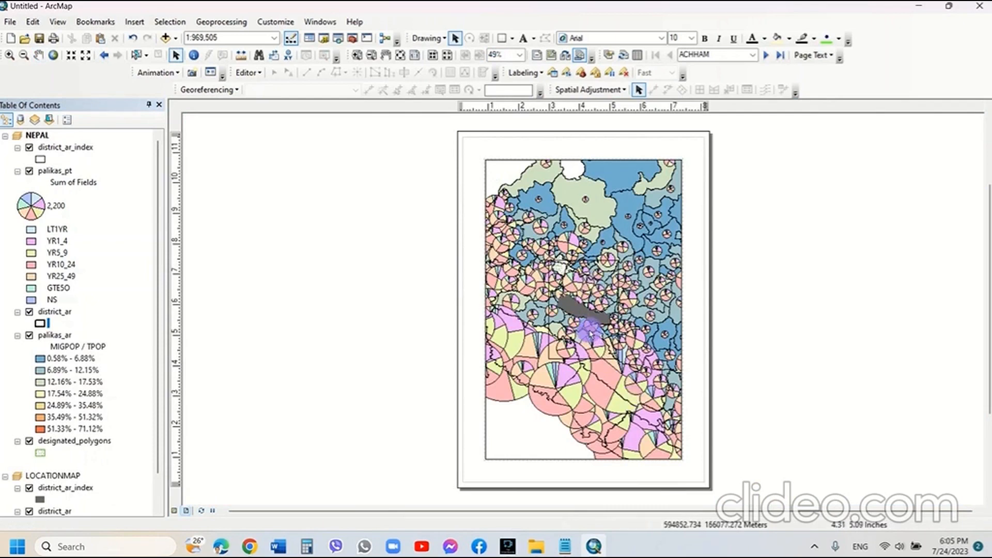
# Move the LOCATIONMAP data frame off the main map to beside its lower right corner, and select the NEPAL data frame
pyautogui.click(589, 331)
pyautogui.moveTo(590, 331); pyautogui.dragTo(727, 450)
pyautogui.click(512, 170)
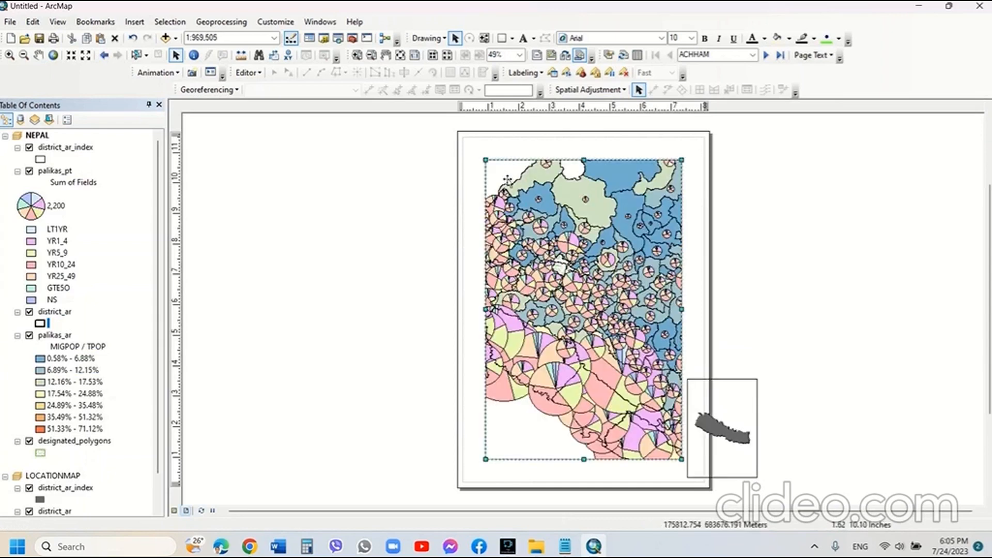
# Set the layout's printer paper size to A3 in the page and print setup
pyautogui.rightClick(459, 147)
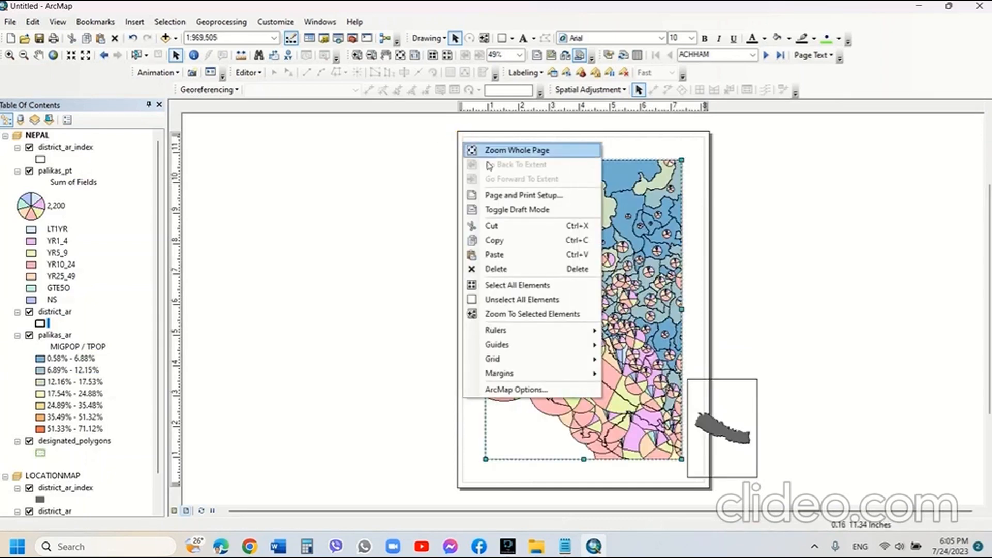
pyautogui.click(493, 194)
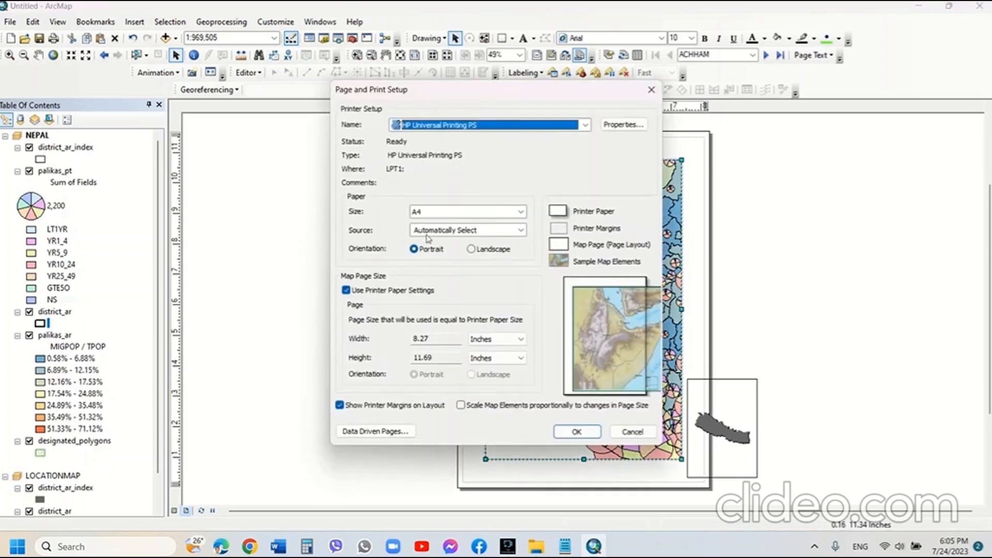
pyautogui.click(433, 210)
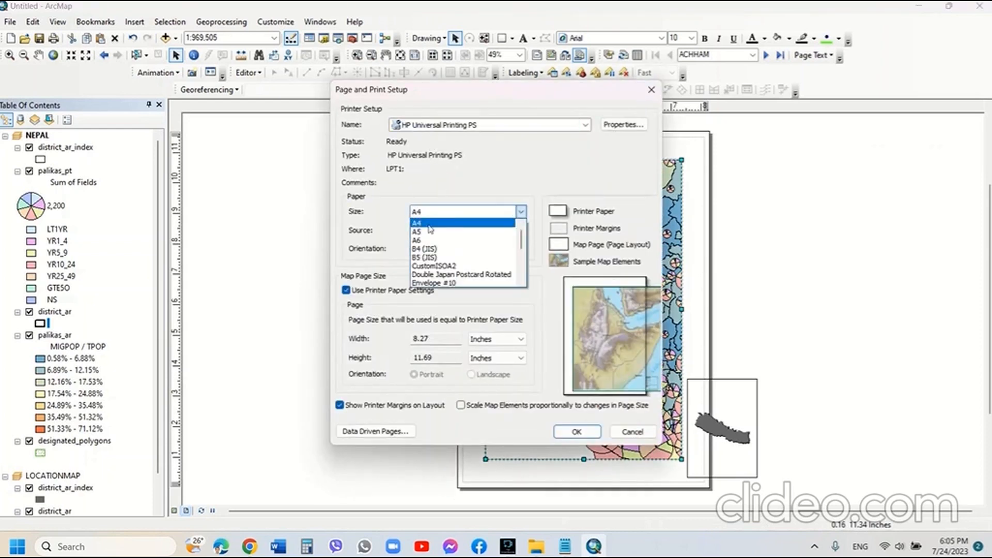
pyautogui.click(426, 234)
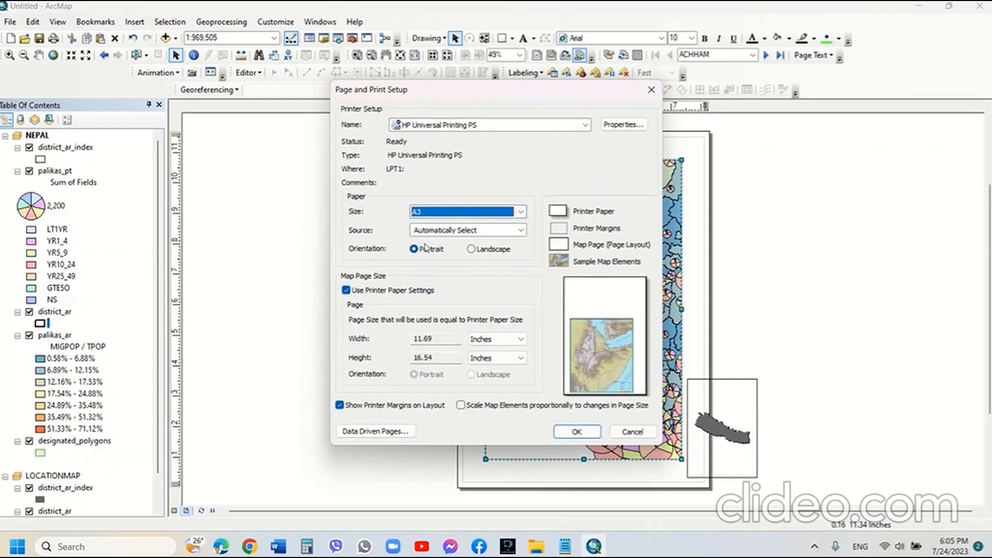
# Stop the map page from using the printer paper settings, and set its width and height units to centimeters
pyautogui.click(345, 290)
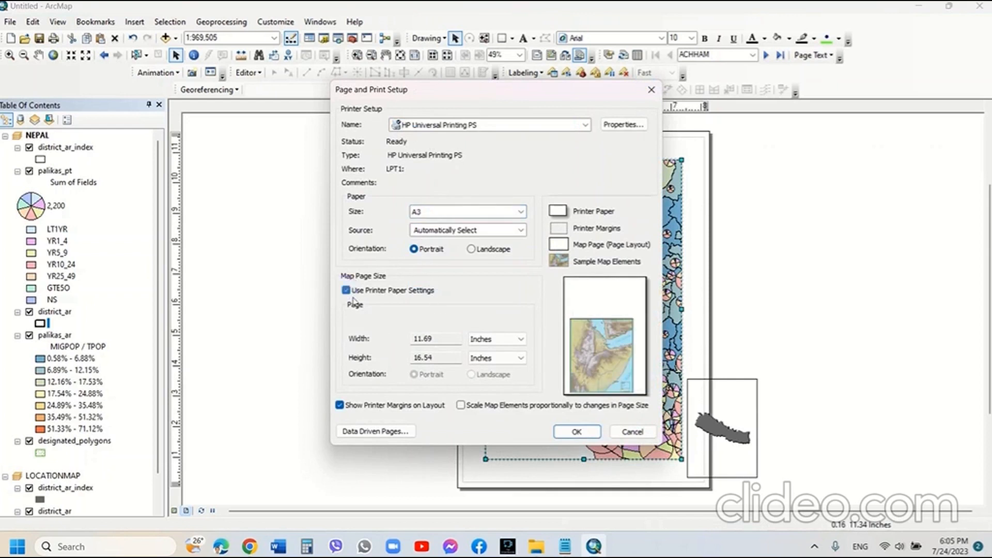
pyautogui.click(521, 339)
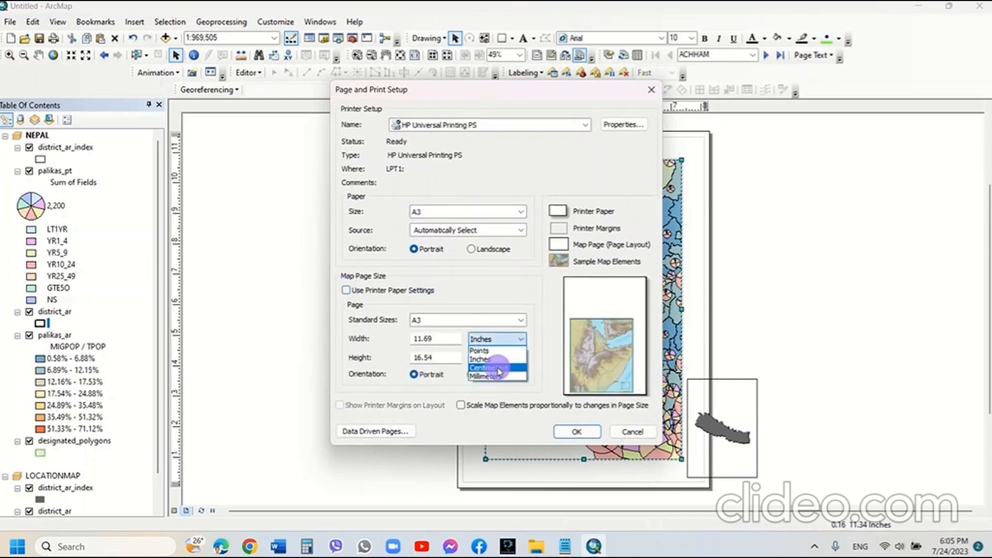
pyautogui.click(515, 376)
pyautogui.click(516, 358)
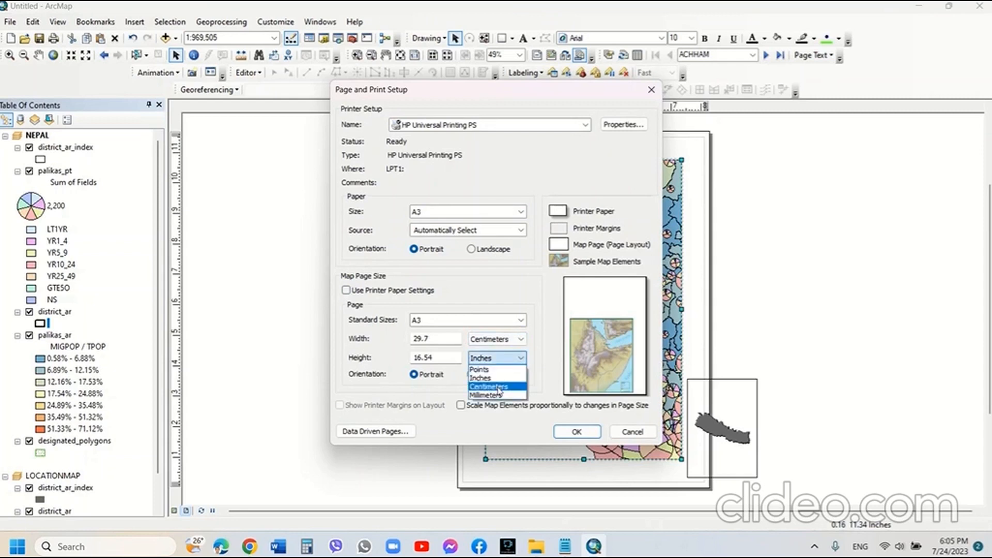
pyautogui.click(500, 390)
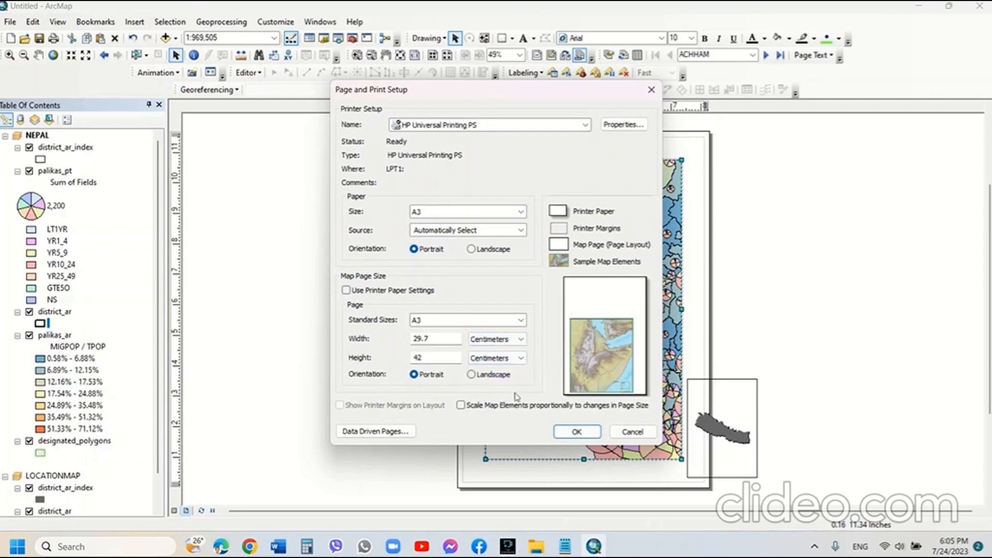
pyautogui.click(576, 431)
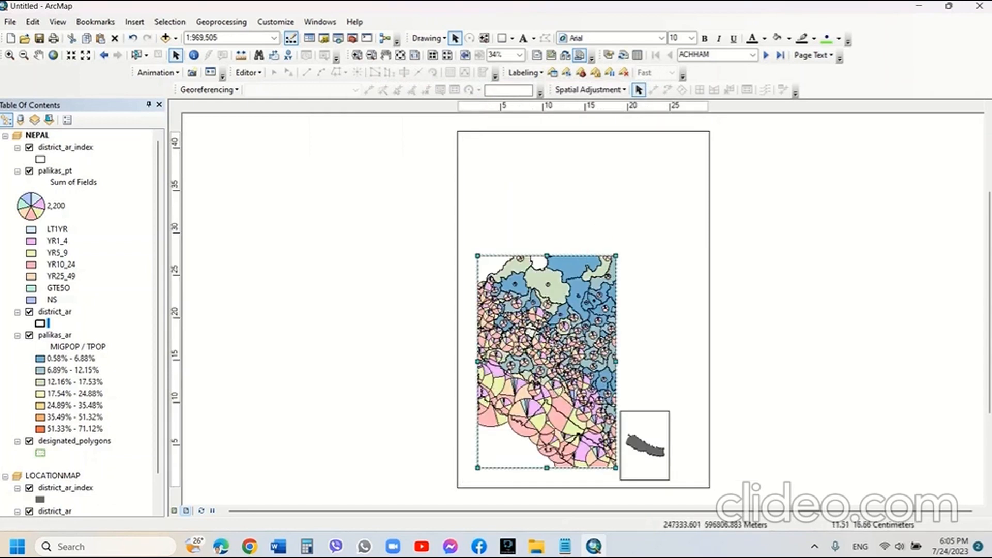
# Set the NEPAL data frame's position on the page to X 1 cm and Y 8.5 cm
pyautogui.rightClick(553, 348)
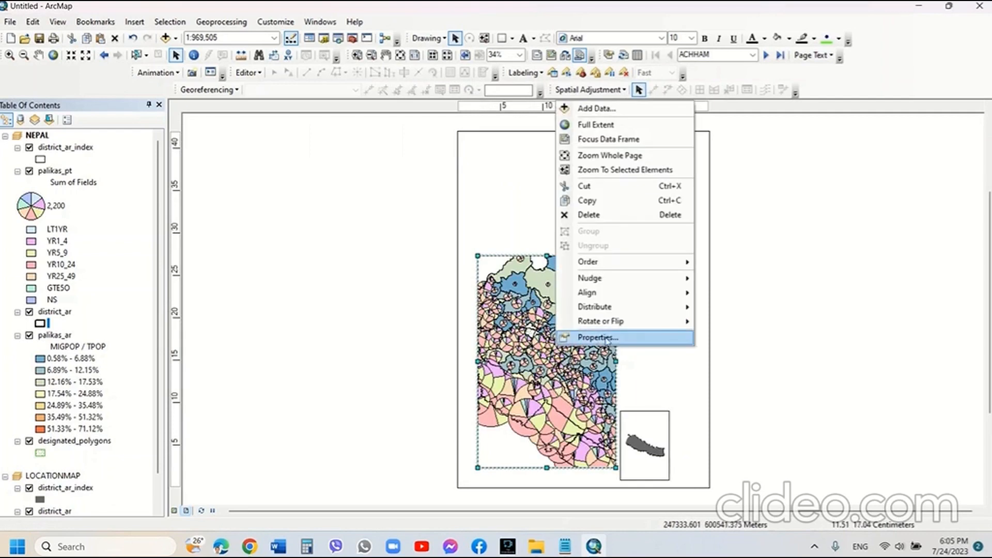
pyautogui.click(597, 339)
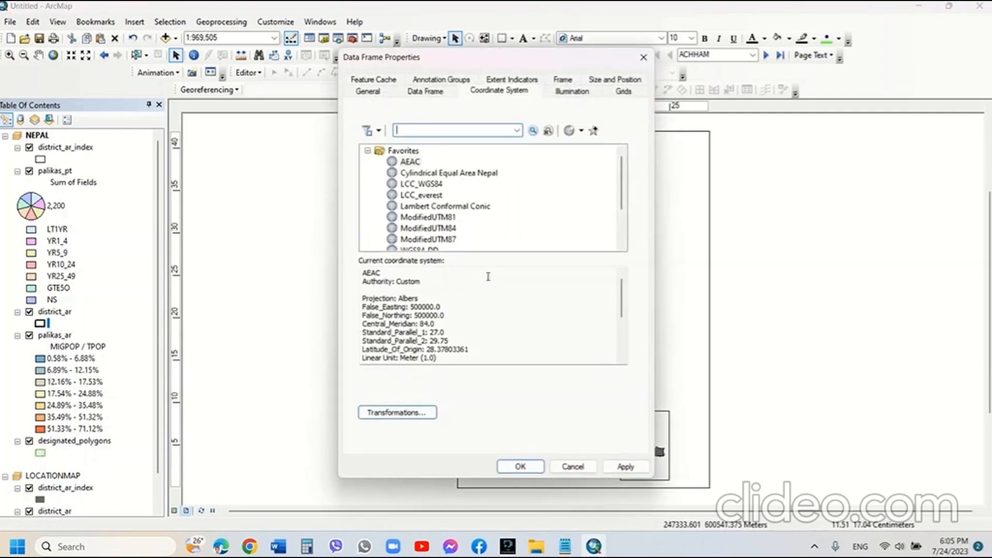
pyautogui.click(600, 81)
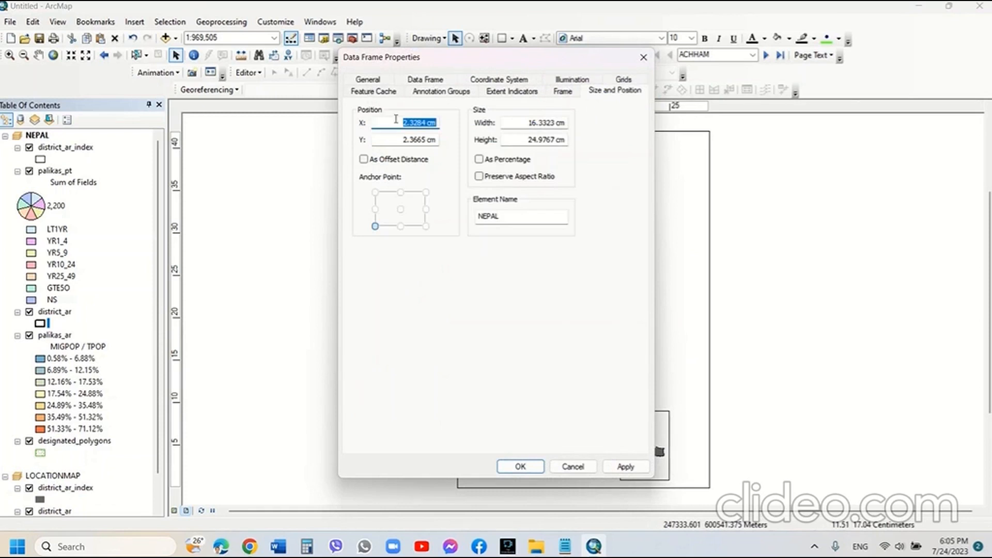
pyautogui.write('1')
pyautogui.click(417, 138)
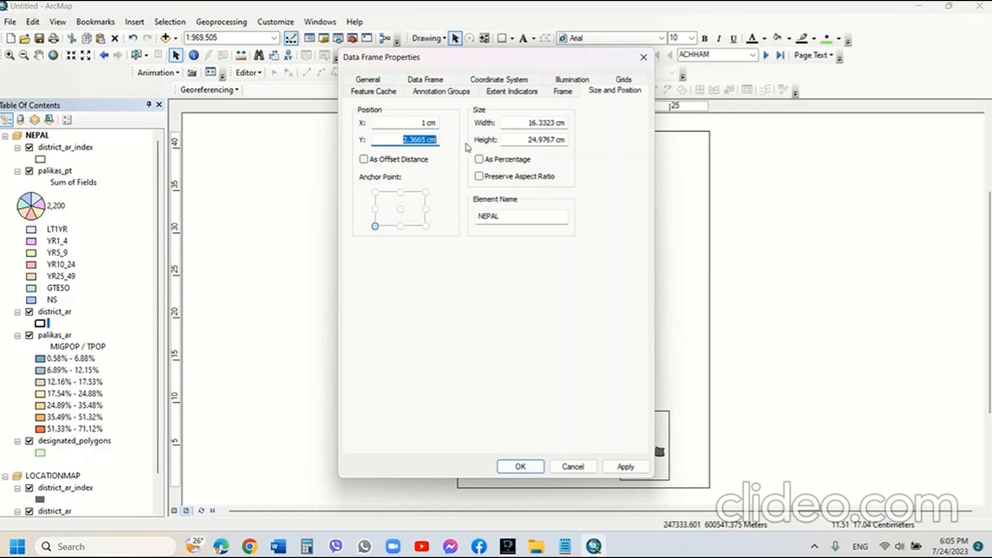
pyautogui.write('8.5')
# Set the NEPAL data frame's size to 27.7 cm wide and 29 cm high
pyautogui.click(534, 125)
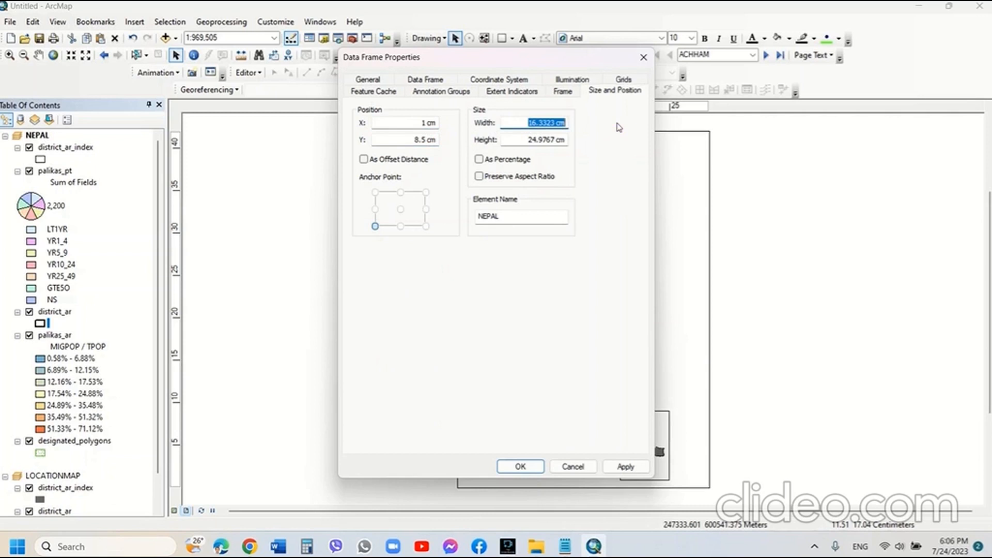
pyautogui.write('27.7')
pyautogui.click(516, 140)
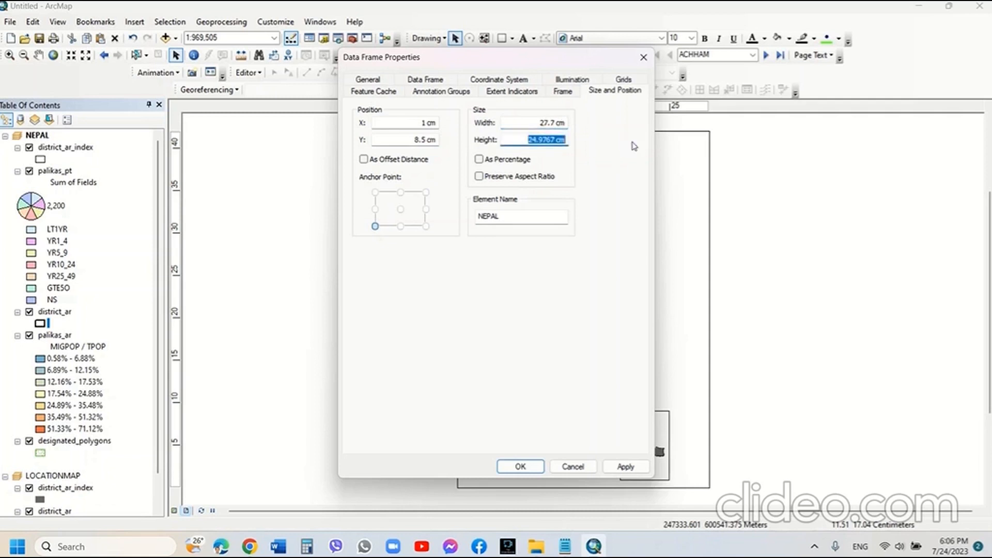
pyautogui.write('29')
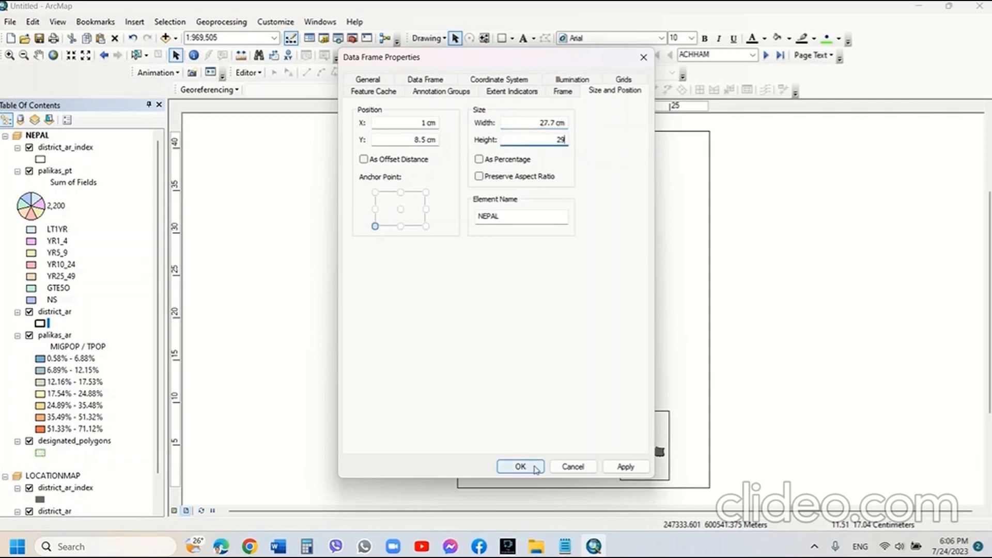
pyautogui.click(626, 467)
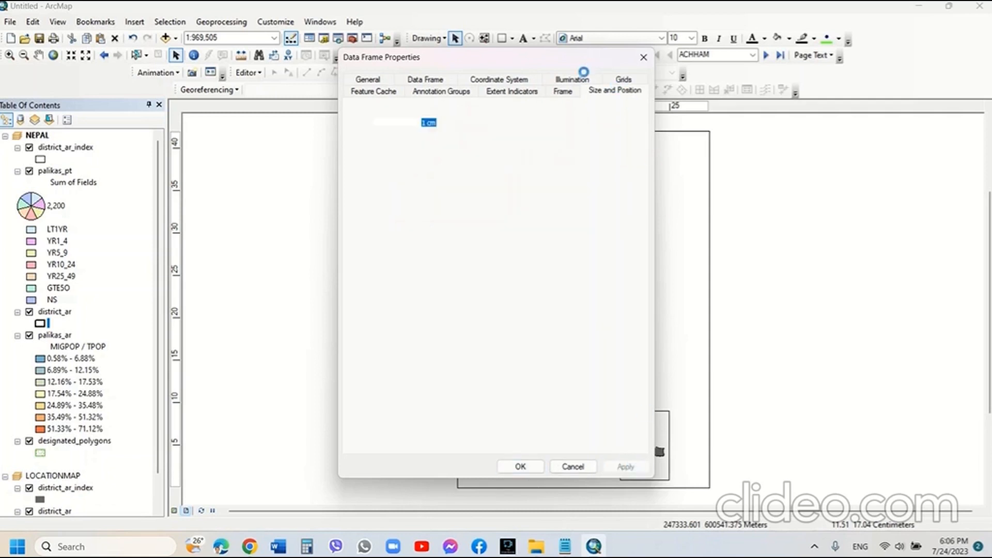
pyautogui.moveTo(577, 60); pyautogui.dragTo(319, 57)
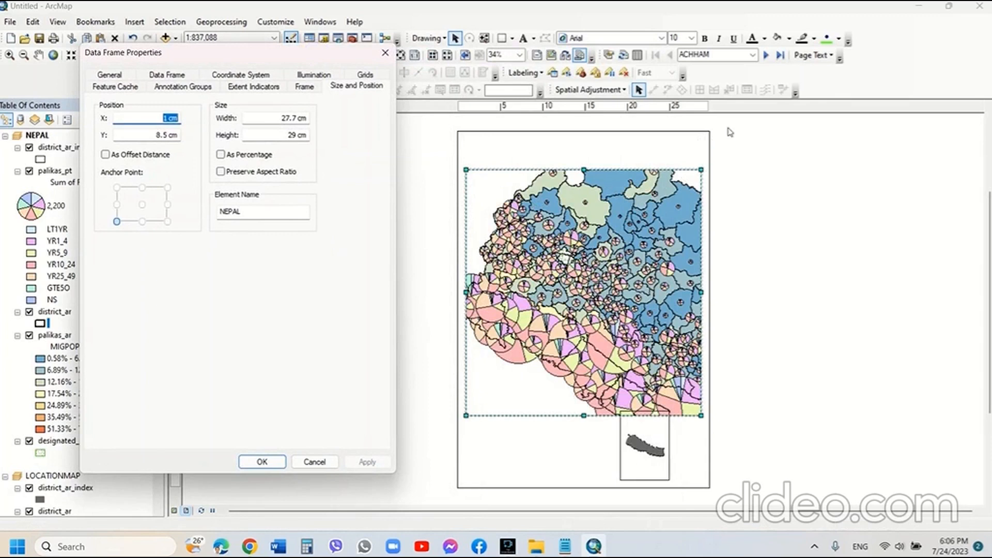
pyautogui.click(262, 461)
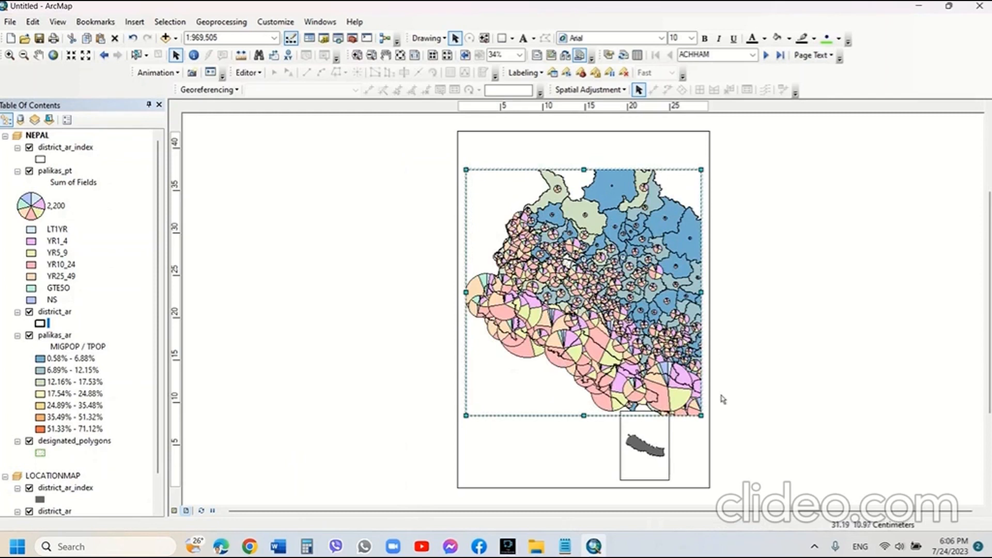
pyautogui.click(474, 151)
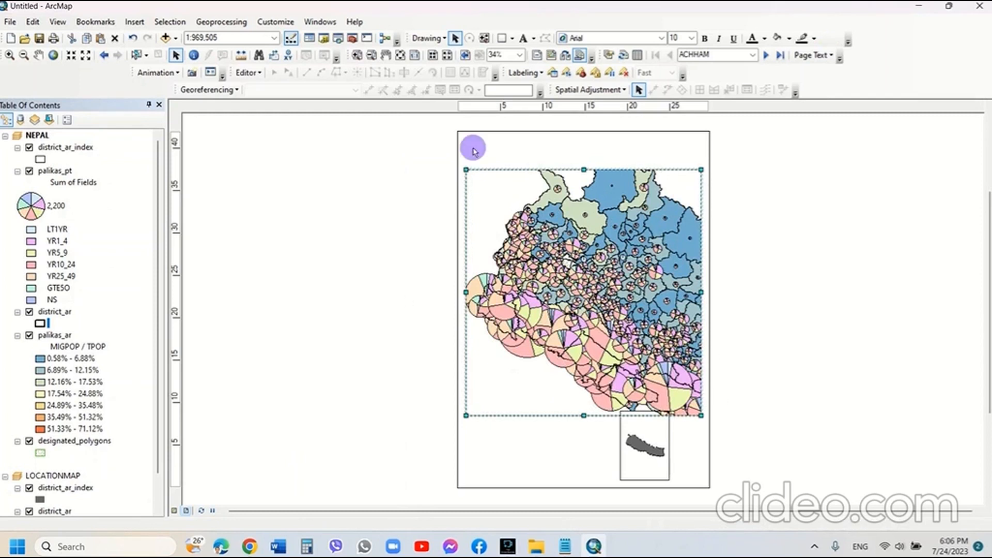
# Draw a rectangle about 7.5 by 5.2 cm on the empty area beside the page and remove its fill color
pyautogui.click(502, 40)
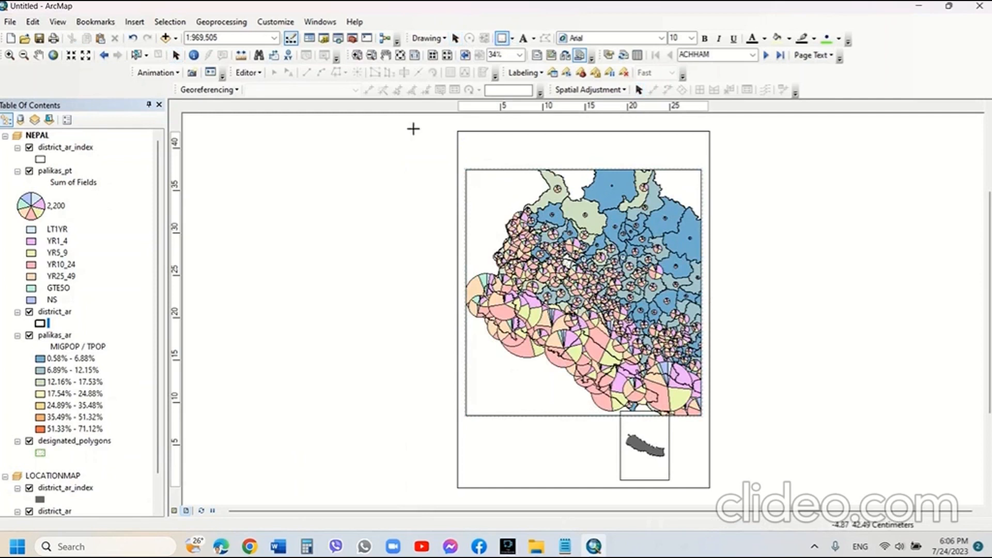
pyautogui.moveTo(277, 189)
pyautogui.mouseDown()
pyautogui.moveTo(284, 207)
pyautogui.moveTo(340, 232)
pyautogui.mouseUp()
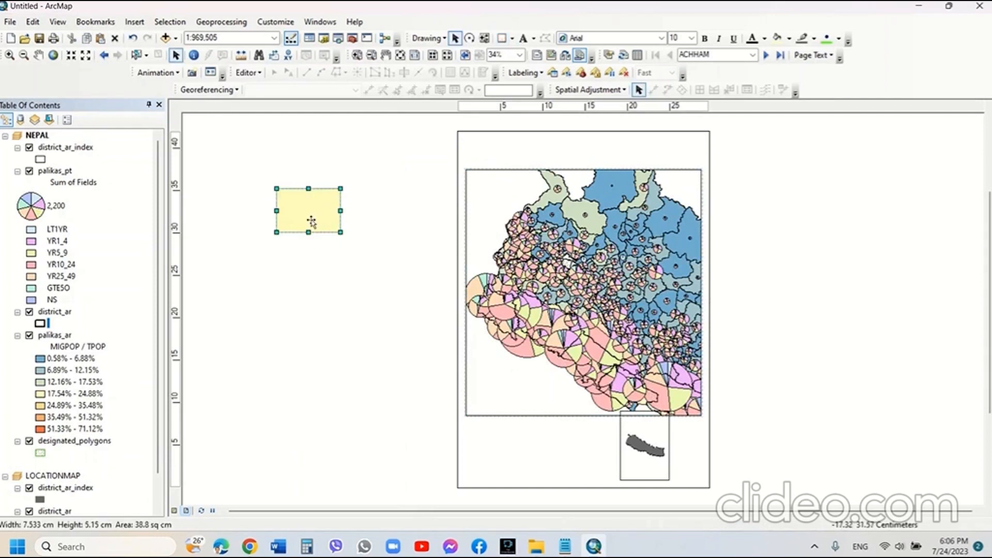
pyautogui.rightClick(312, 221)
pyautogui.click(380, 444)
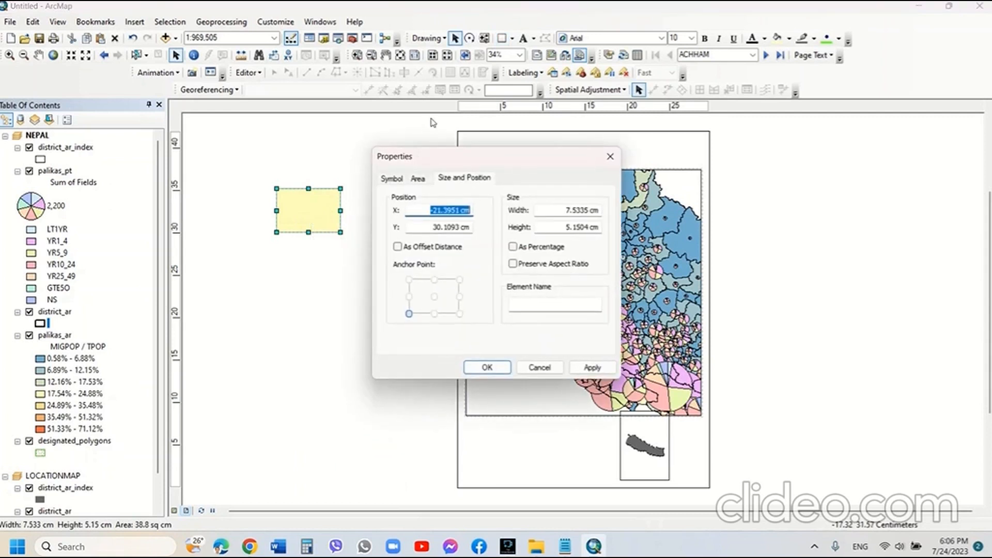
pyautogui.click(392, 178)
pyautogui.click(447, 214)
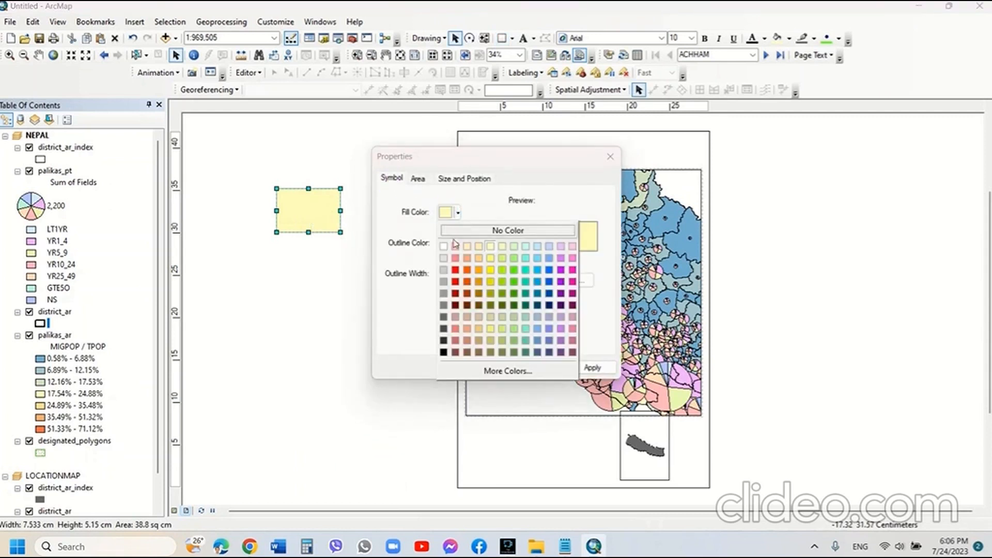
pyautogui.click(504, 232)
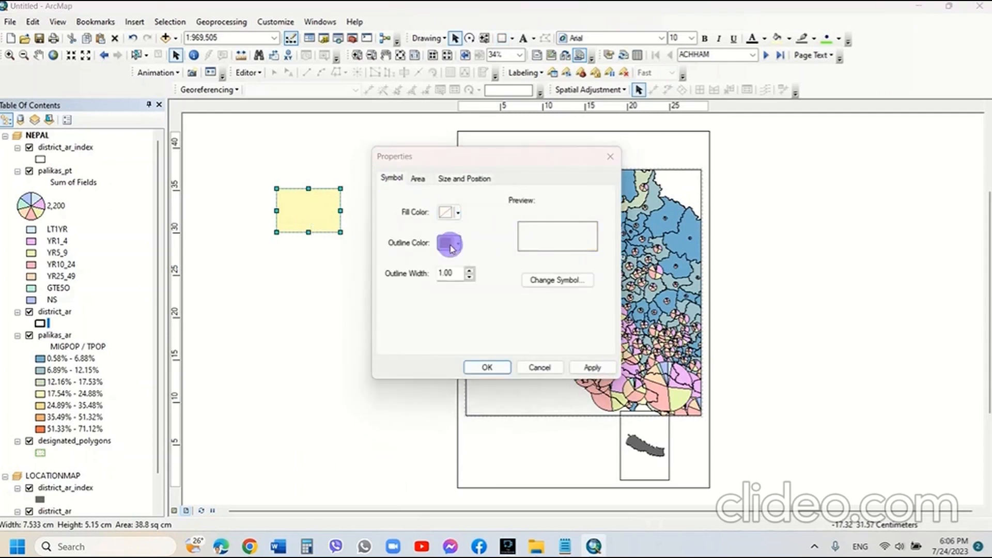
# Give the rectangle a black outline with a width of 1
pyautogui.click(446, 243)
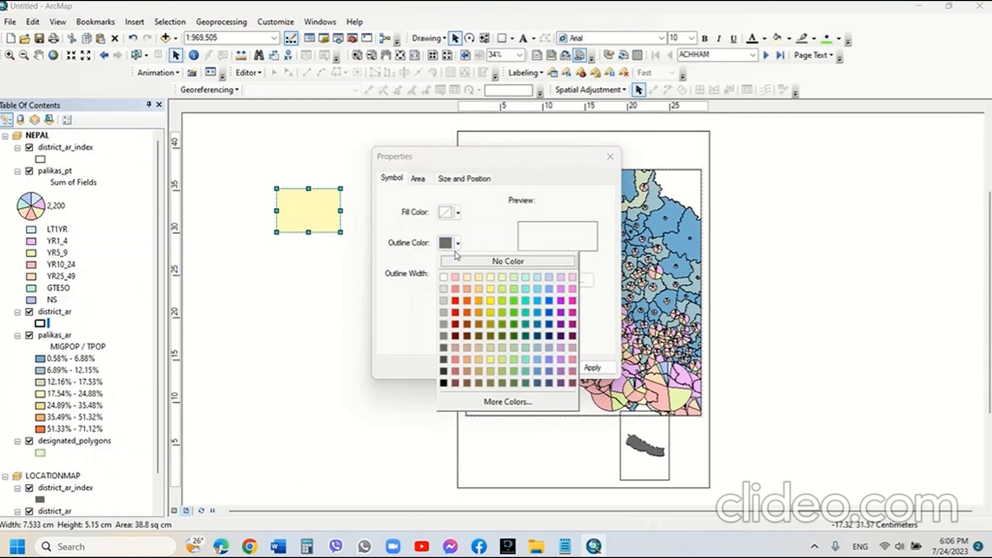
pyautogui.click(443, 383)
pyautogui.doubleClick(445, 272)
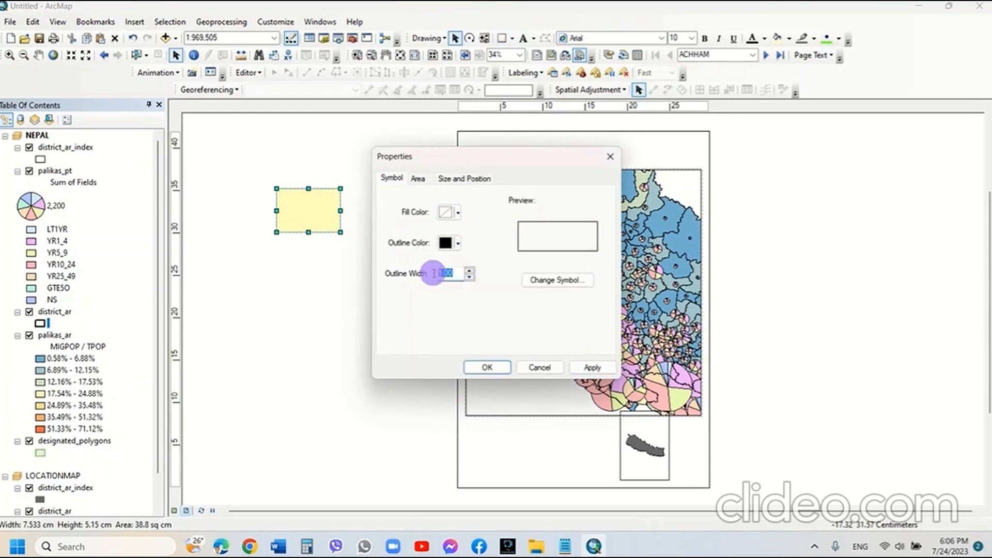
pyautogui.write('0')
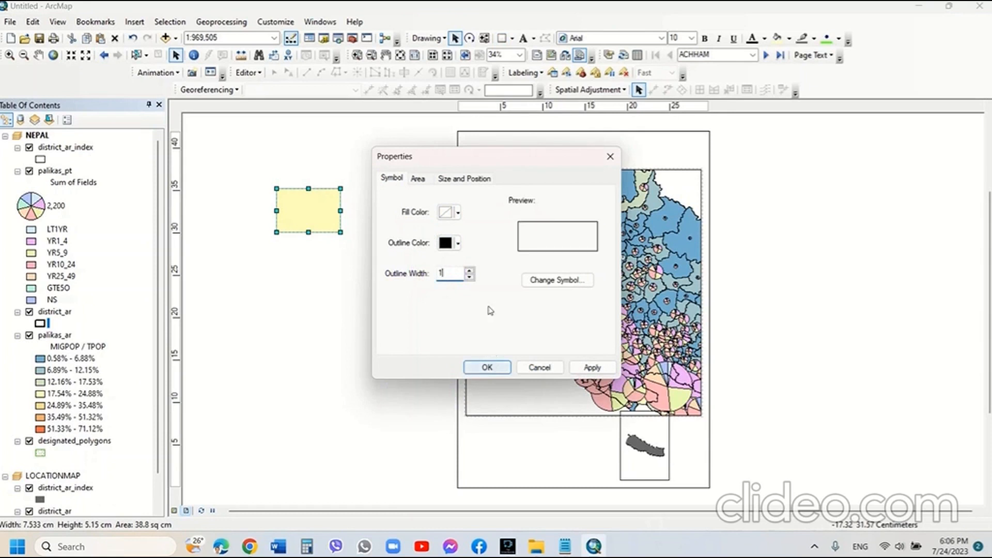
# Set the rectangle's position on the page to X 0.5 cm and Y 8 cm
pyautogui.click(463, 179)
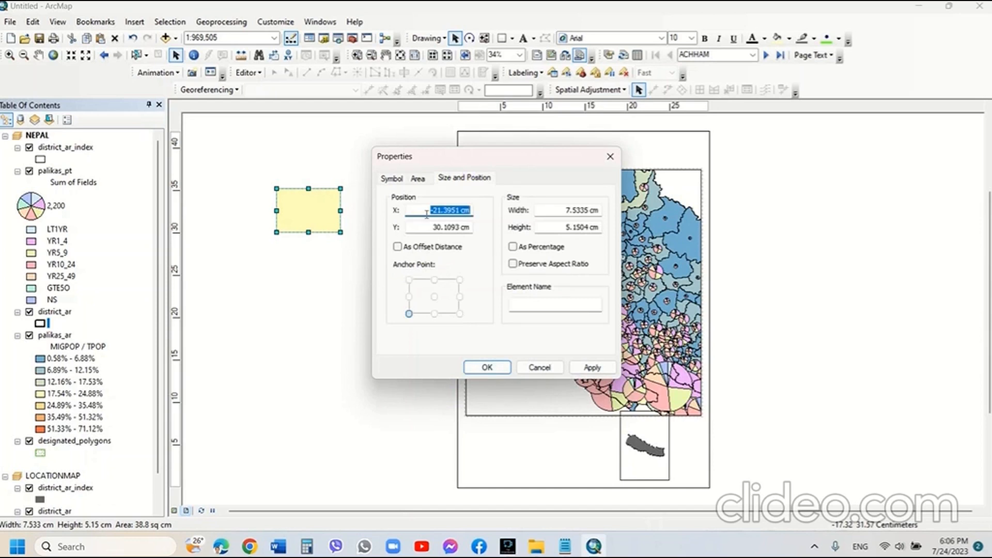
pyautogui.write('0.5')
pyautogui.moveTo(427, 227); pyautogui.dragTo(483, 231)
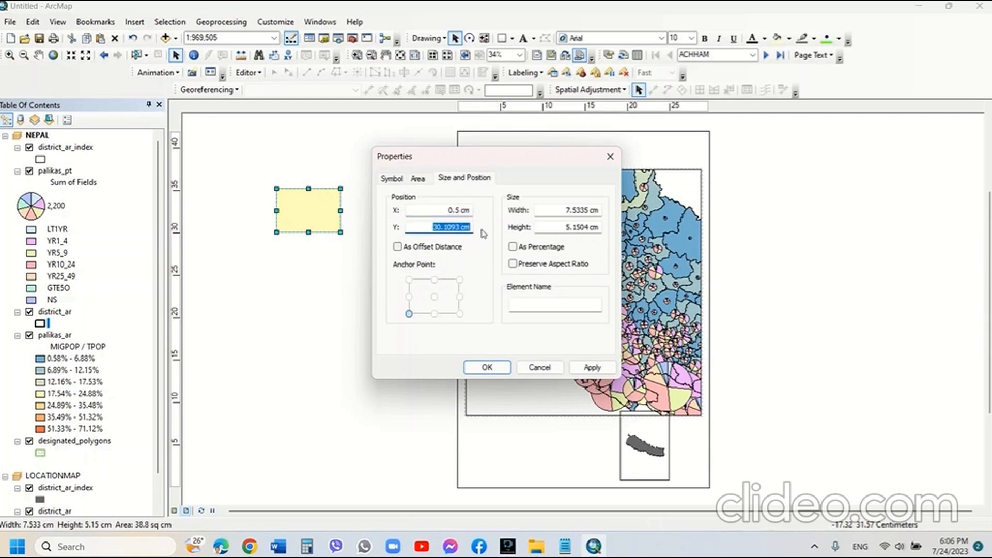
pyautogui.write('8')
# Set the rectangle's size to 28.7 cm wide and 30 cm high so it borders the main map
pyautogui.moveTo(563, 210); pyautogui.dragTo(622, 212)
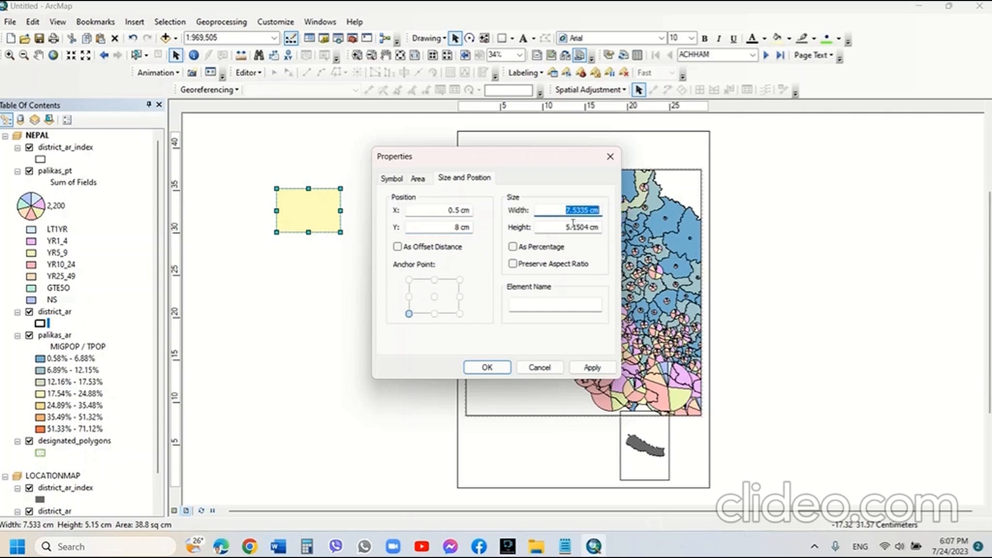
pyautogui.write('28.7')
pyautogui.moveTo(562, 226); pyautogui.dragTo(625, 232)
pyautogui.write('30')
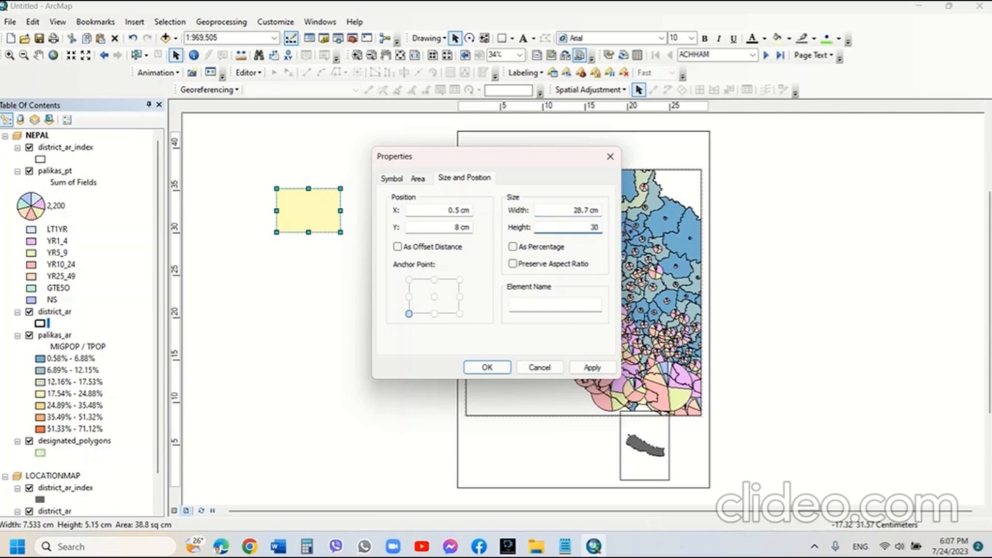
pyautogui.click(590, 367)
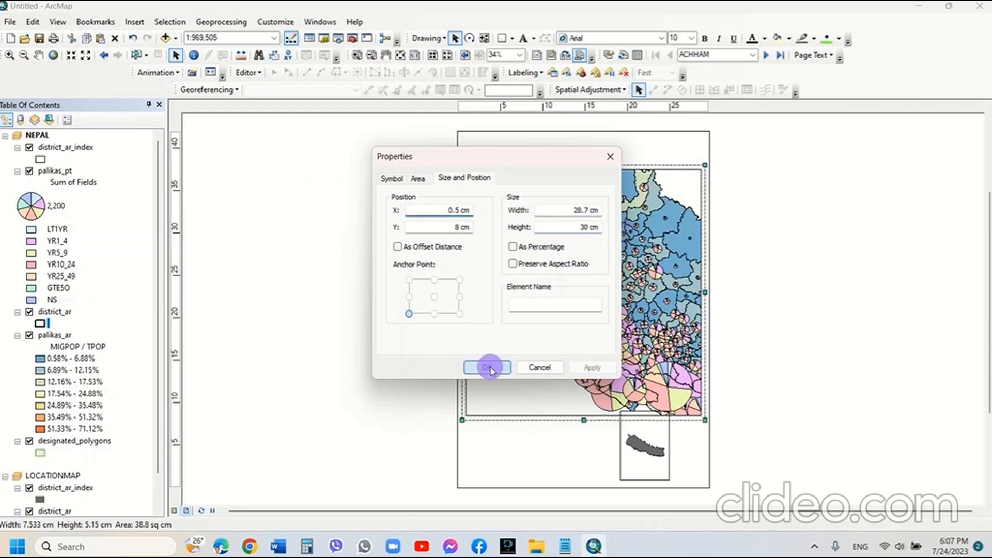
pyautogui.click(487, 368)
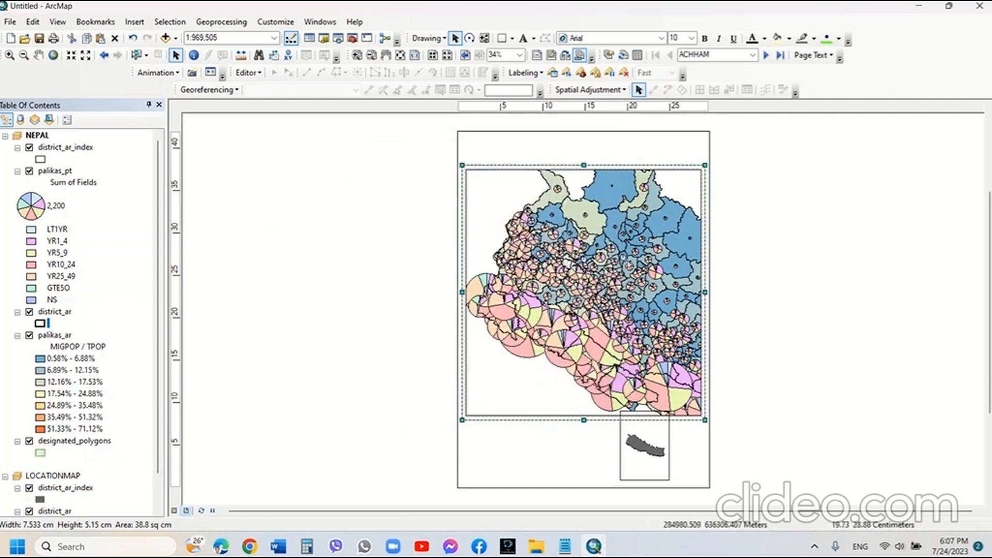
pyautogui.click(817, 402)
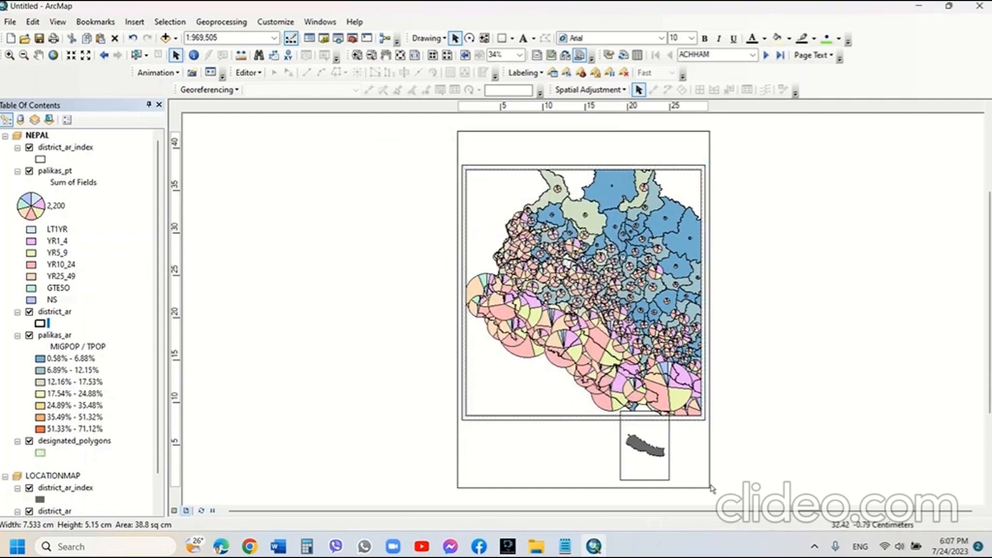
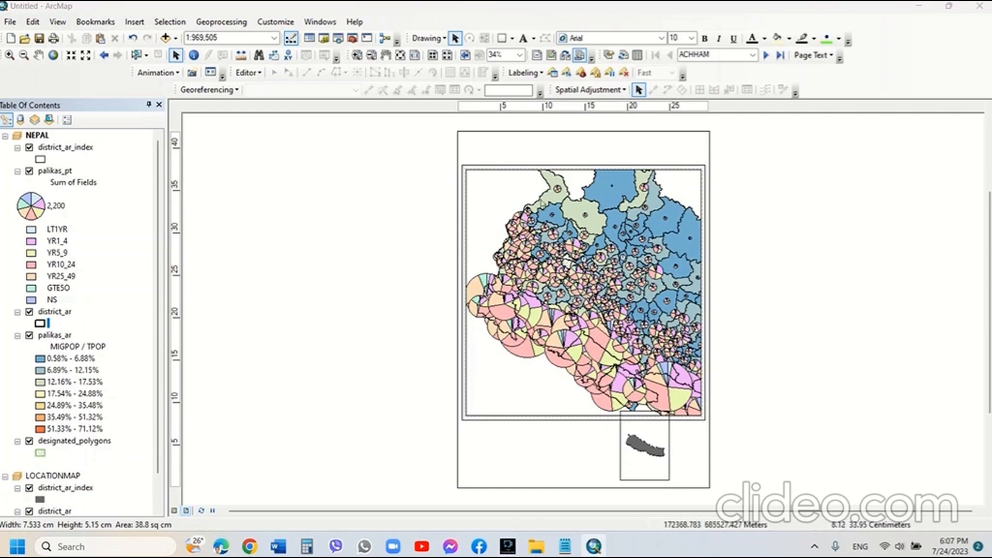
# Set the NEPAL data frame's clip option to the current data driven page extent
pyautogui.click(40, 136)
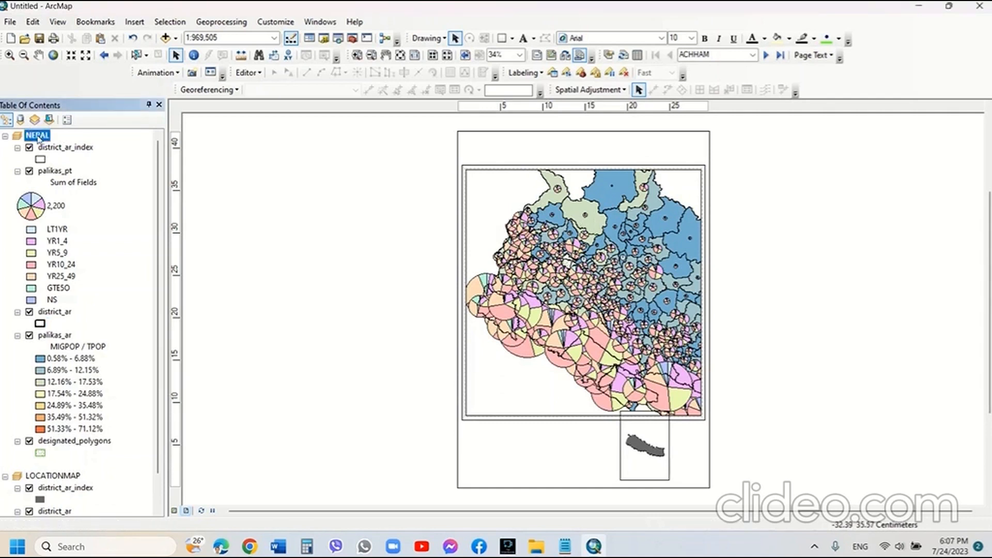
pyautogui.rightClick(40, 138)
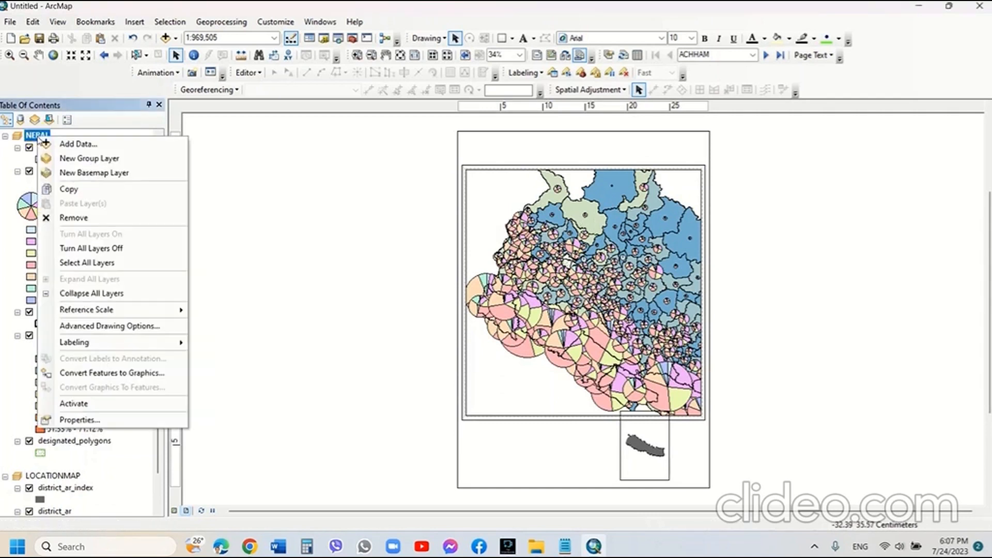
pyautogui.click(62, 420)
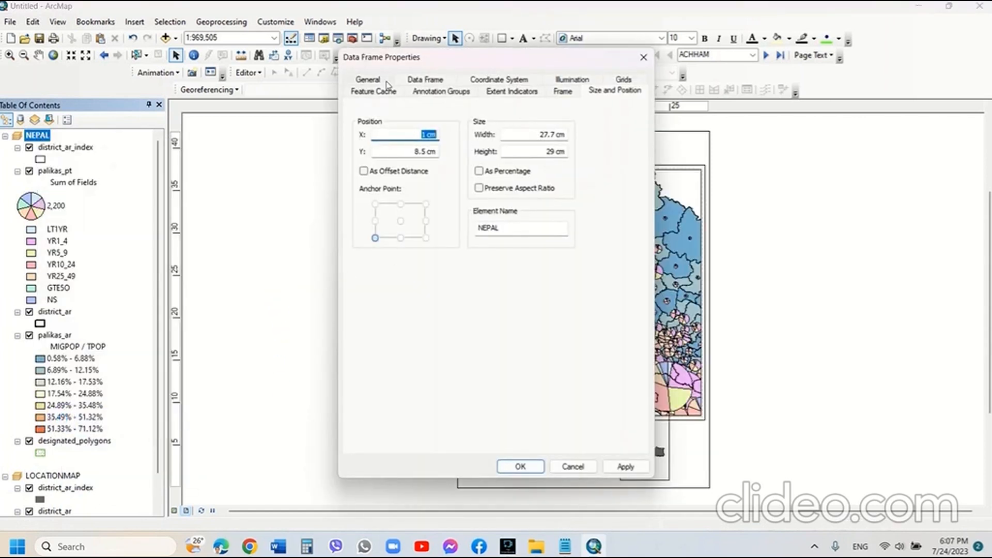
pyautogui.click(368, 81)
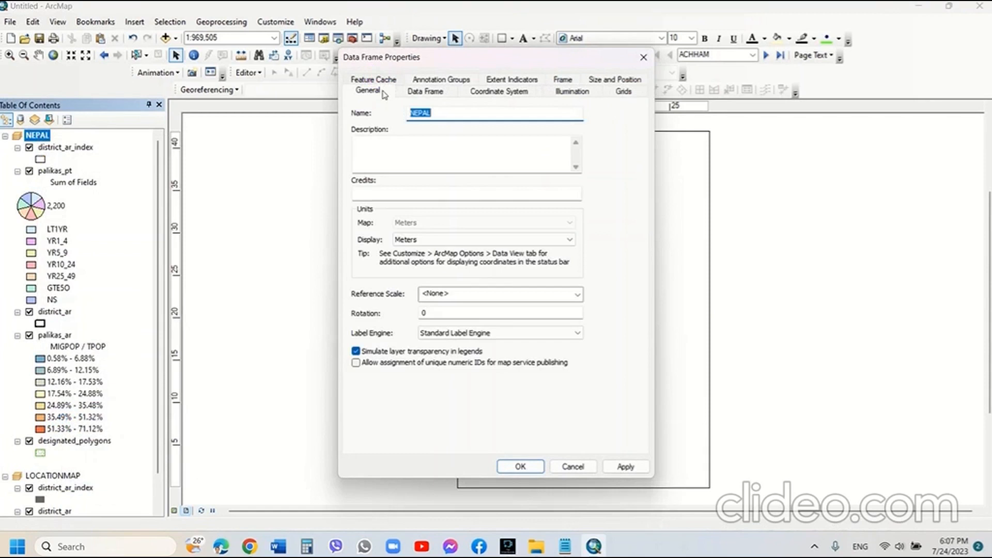
pyautogui.click(434, 93)
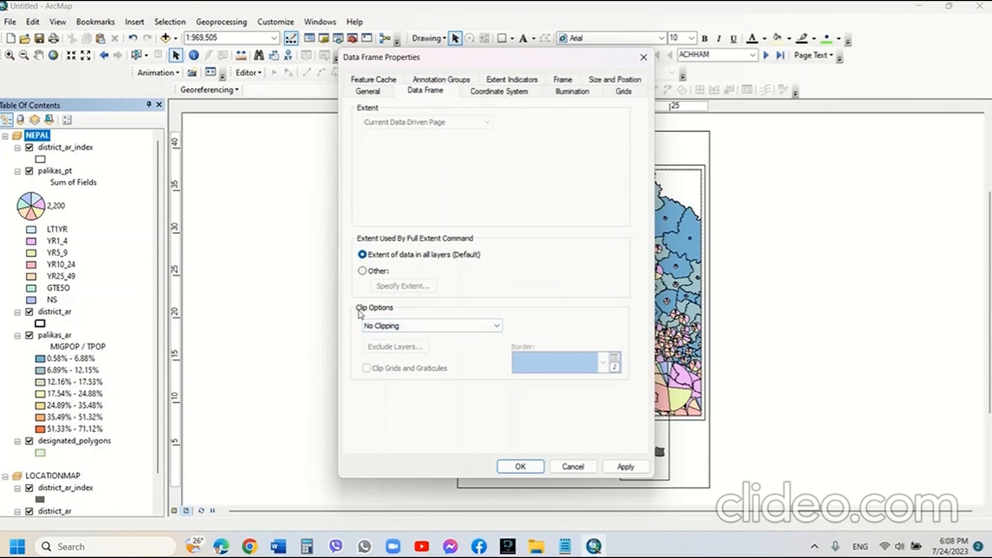
pyautogui.click(391, 327)
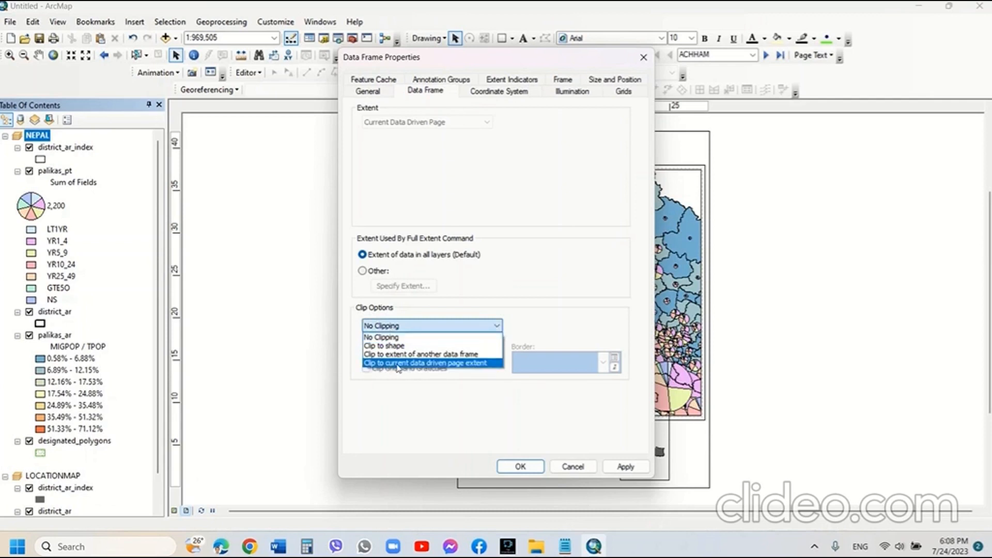
pyautogui.click(438, 363)
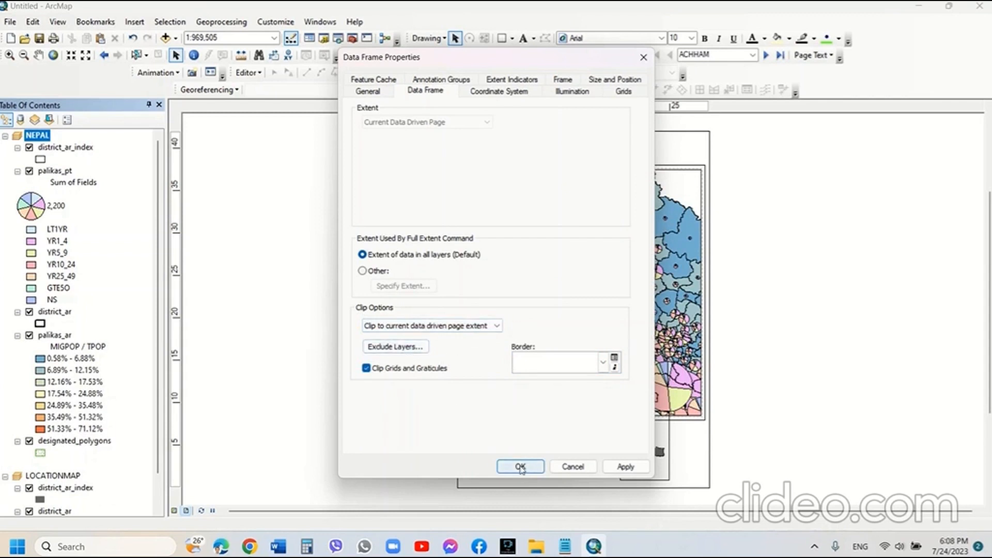
# Exclude the district_ar_index and district_ar layers from clipping and apply the clip settings to the NEPAL data frame
pyautogui.click(391, 345)
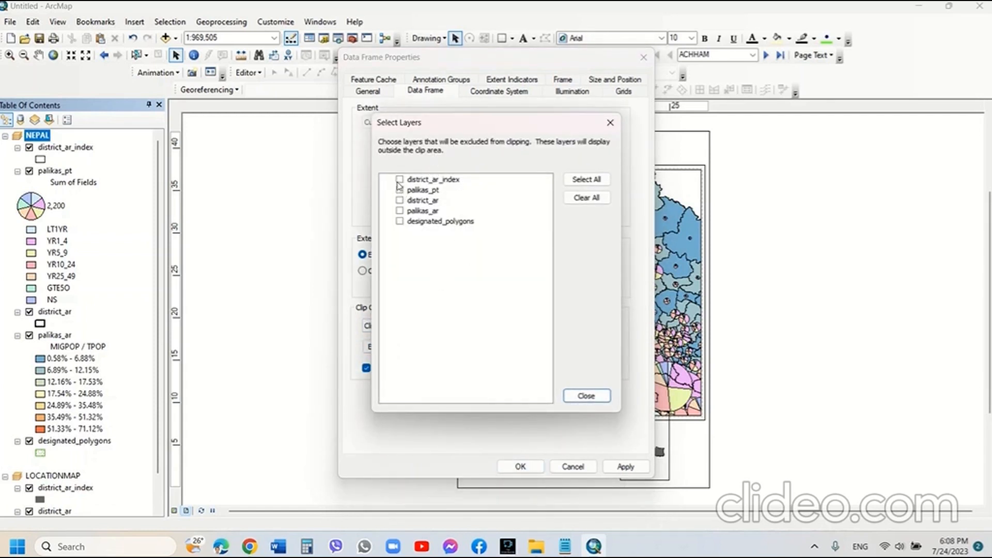
pyautogui.click(399, 180)
pyautogui.click(400, 201)
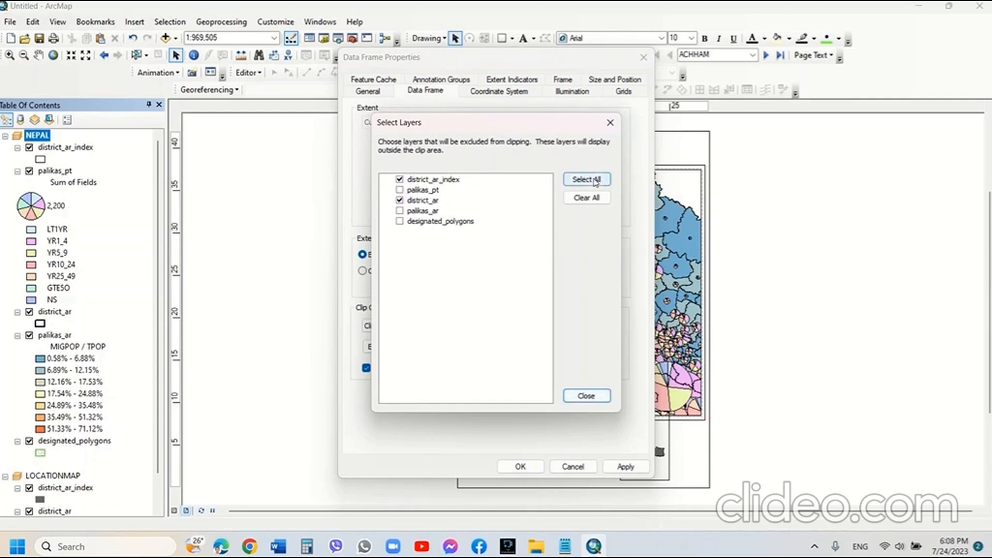
pyautogui.click(587, 397)
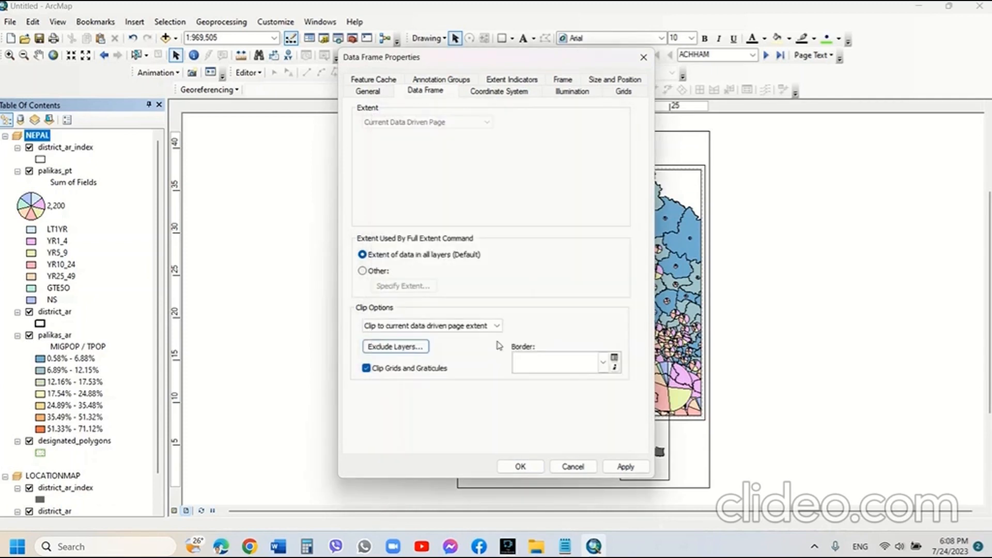
pyautogui.moveTo(539, 63); pyautogui.dragTo(294, 62)
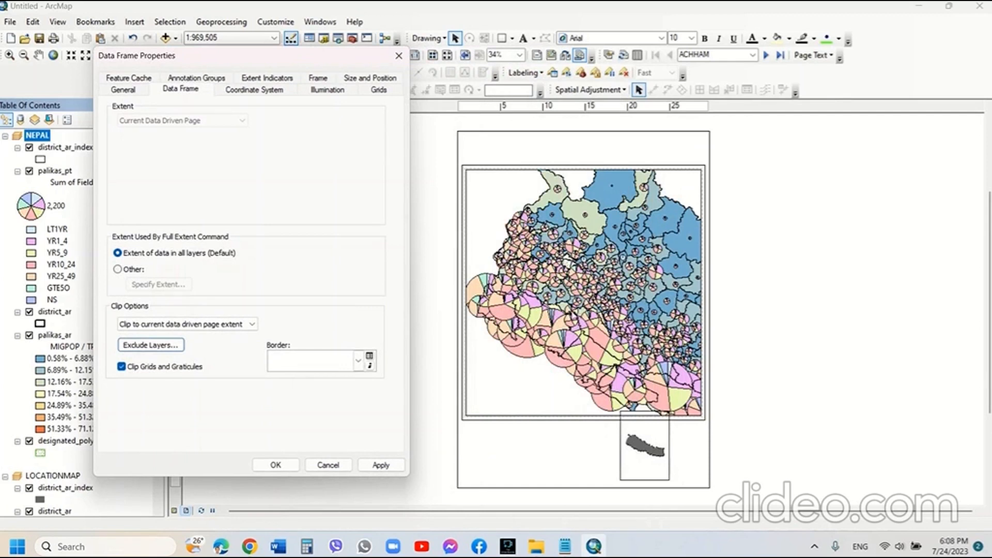
pyautogui.click(381, 465)
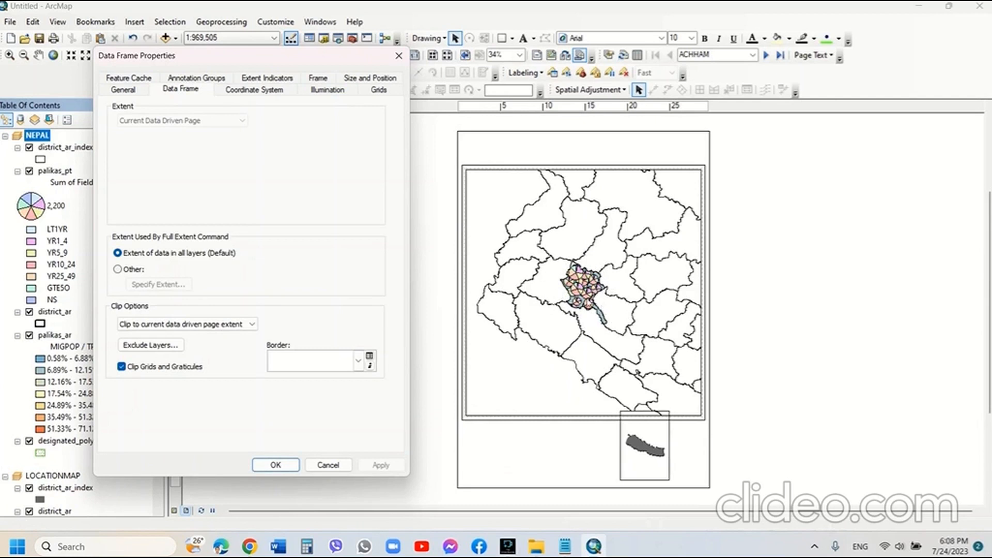
# Close the data frame properties and preview the clipping on the ARGHAKHANCHI page, returning to the ACHHAM page
pyautogui.click(275, 463)
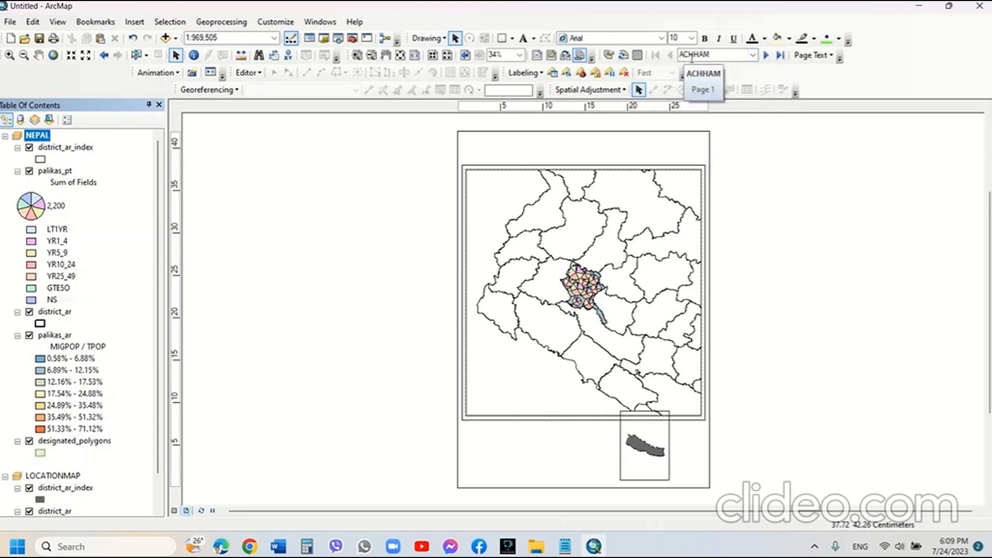
pyautogui.click(766, 56)
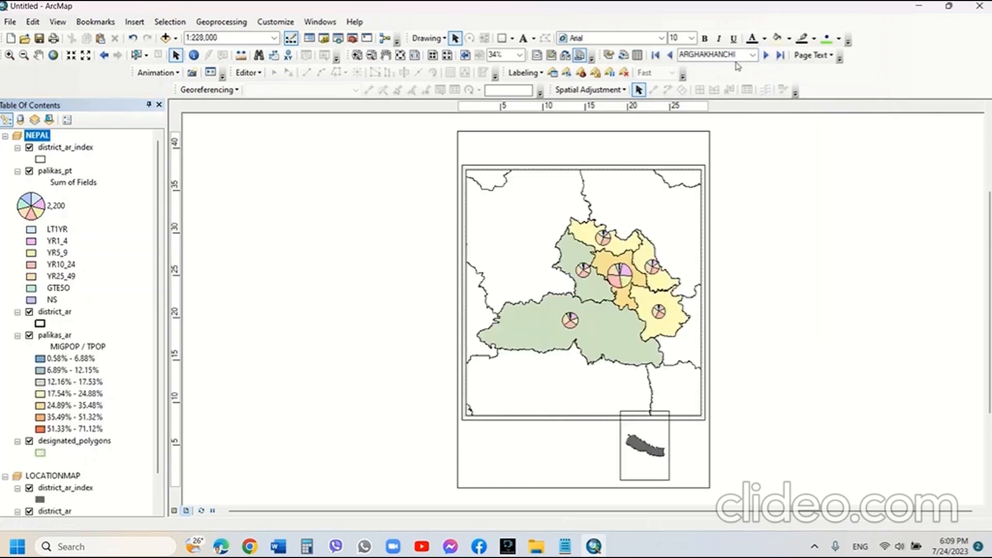
pyautogui.click(655, 56)
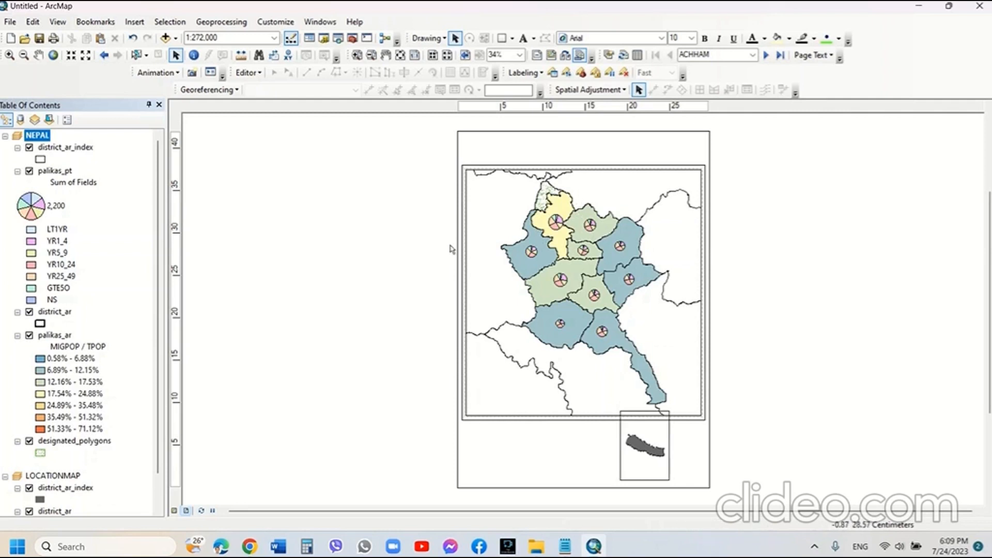
# Collapse the palikas_pt legend in the table of contents and switch labeling to the Maplex Label Engine
pyautogui.click(18, 171)
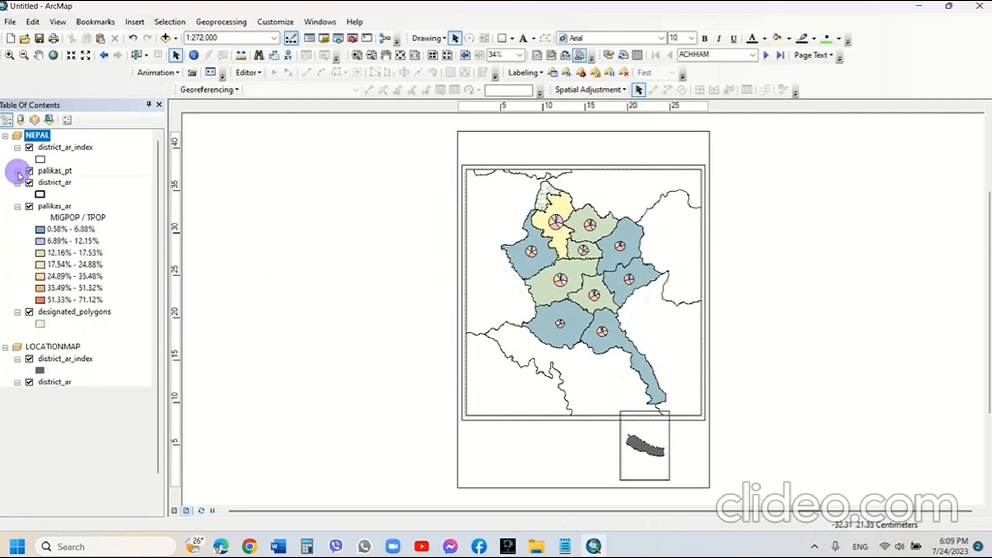
pyautogui.click(53, 183)
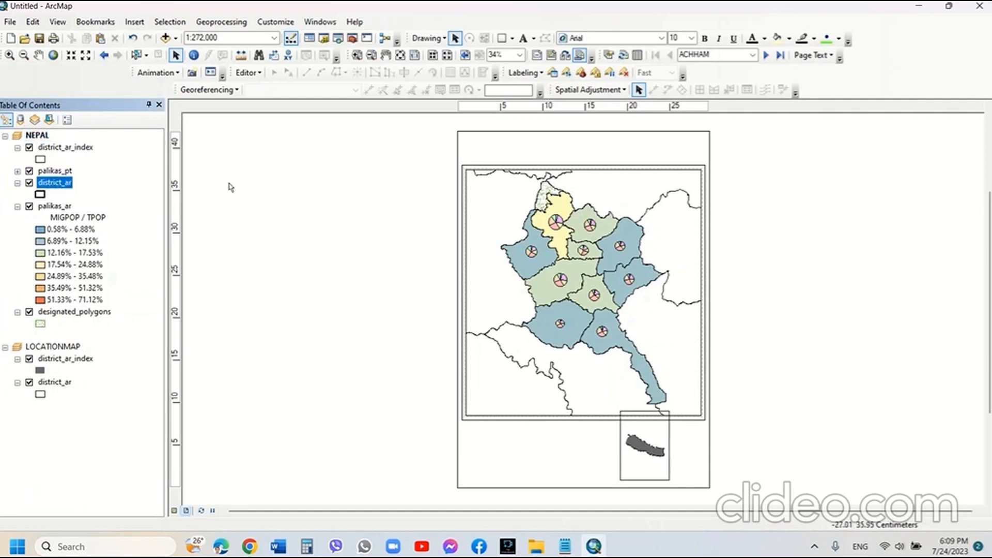
pyautogui.click(543, 75)
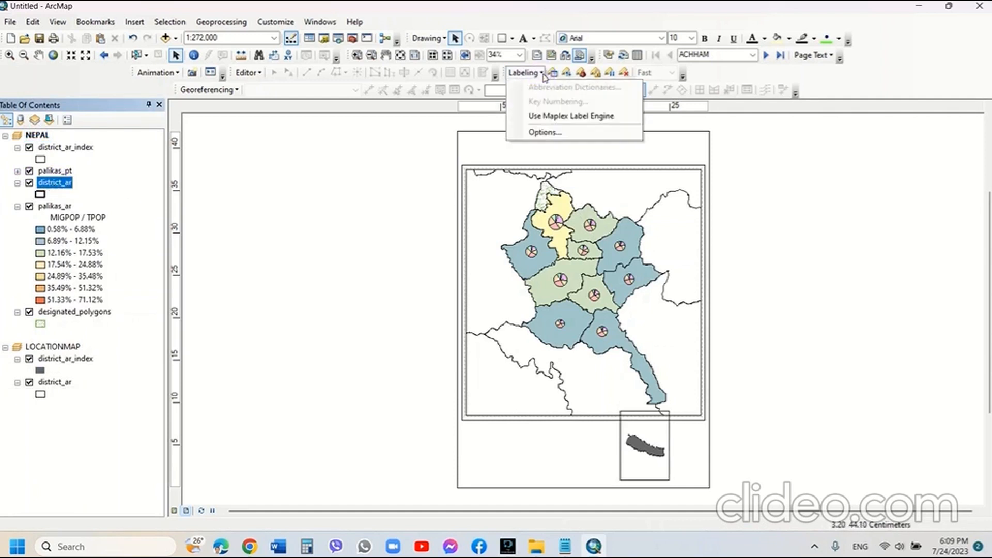
pyautogui.click(516, 113)
# In the Label Manager, turn on district_ar labels using the DNAME field with regular horizontal placement and apply them
pyautogui.click(554, 74)
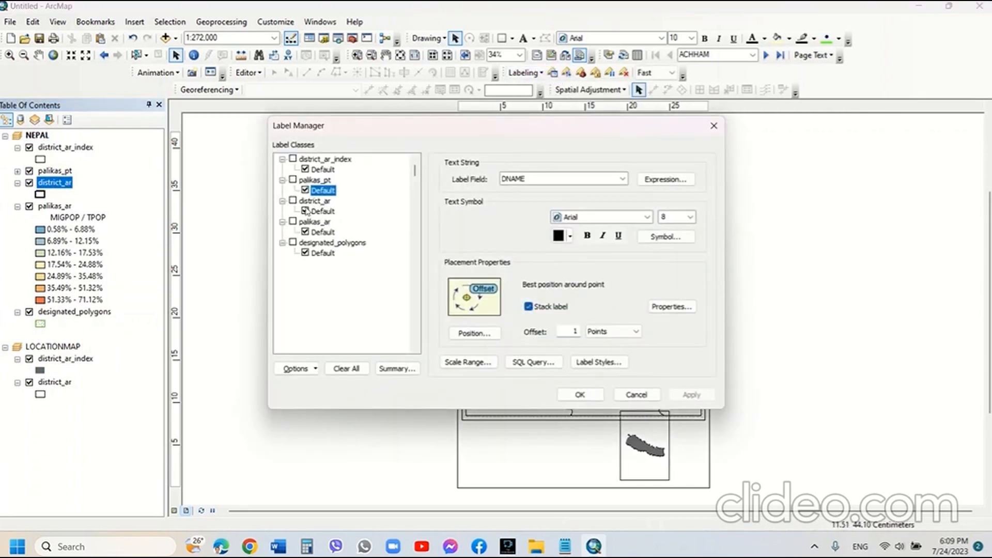
pyautogui.click(292, 200)
pyautogui.click(321, 212)
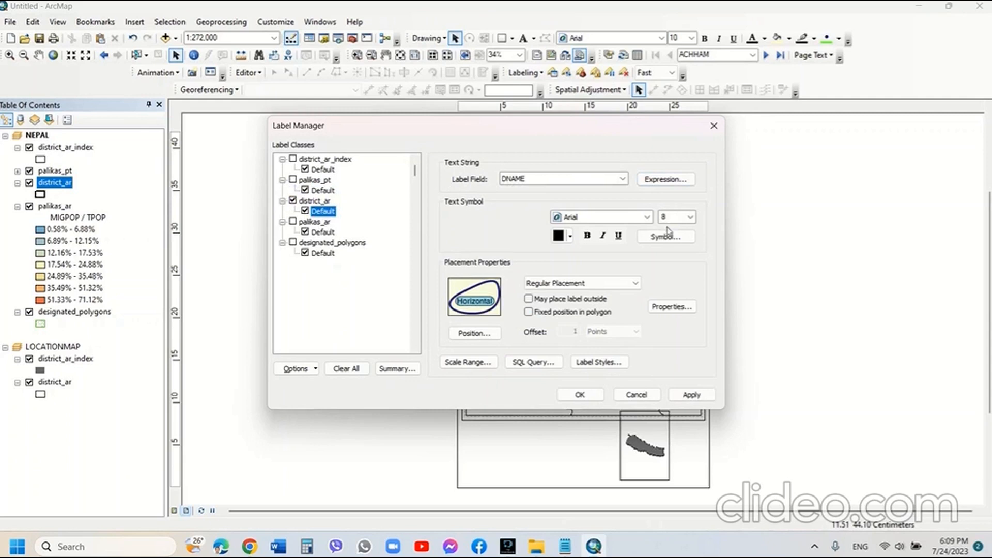
pyautogui.click(670, 307)
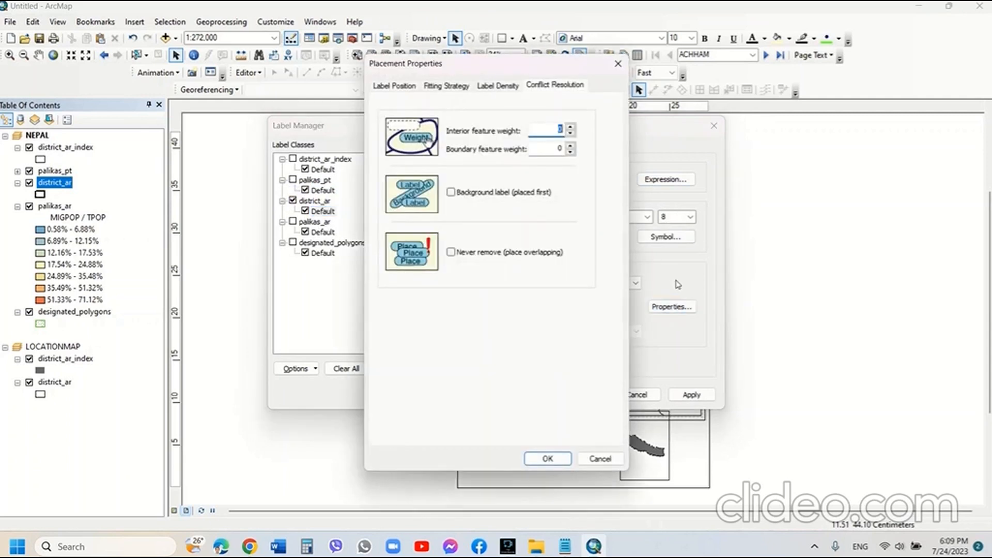
pyautogui.click(618, 64)
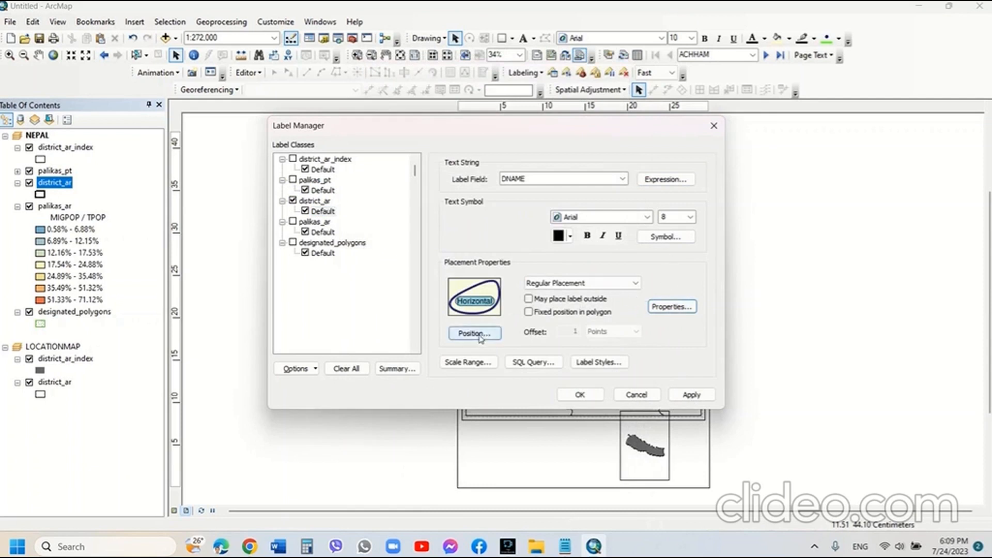
pyautogui.click(687, 393)
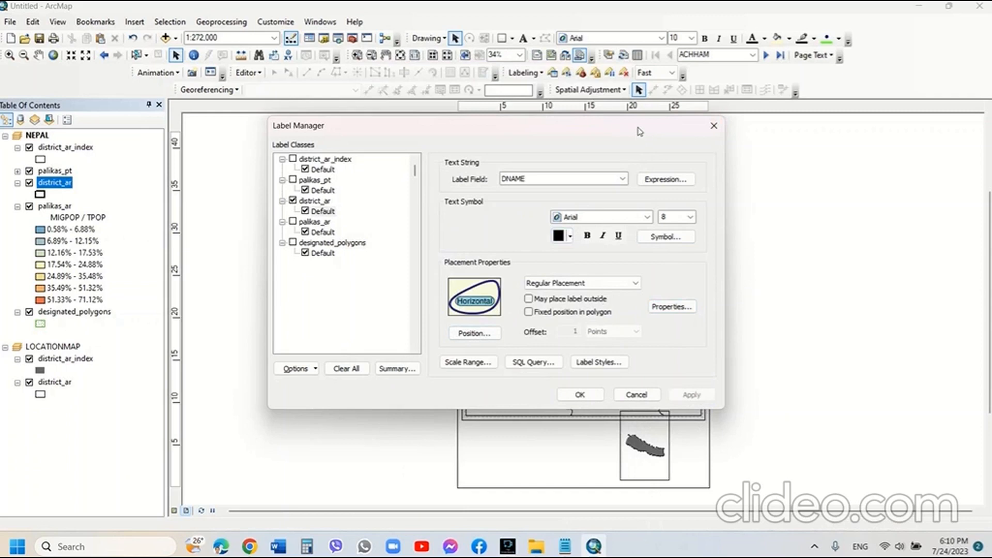
# Turn on labels for the palikas_ar layer and set its label field to AAN73
pyautogui.moveTo(640, 131); pyautogui.dragTo(336, 249)
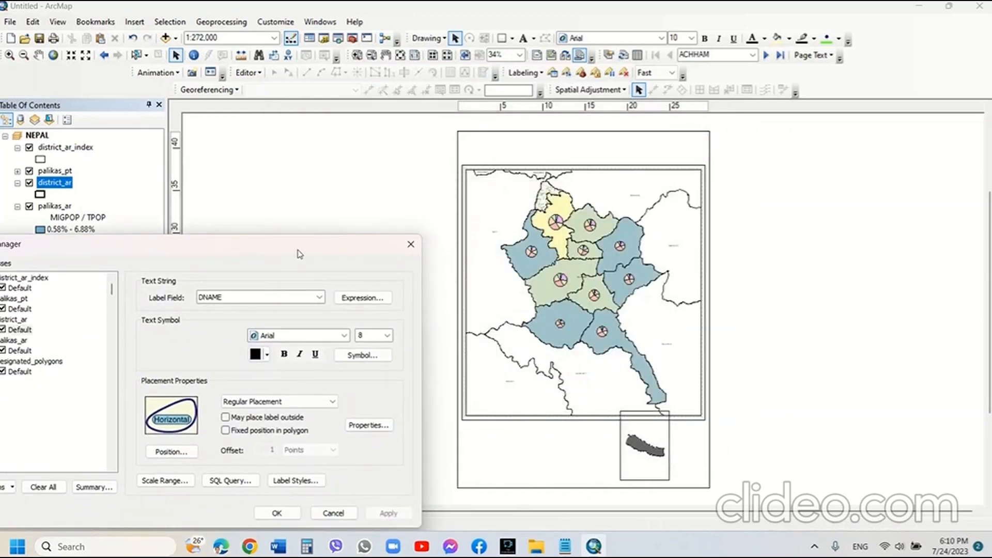
pyautogui.moveTo(307, 246); pyautogui.dragTo(387, 195)
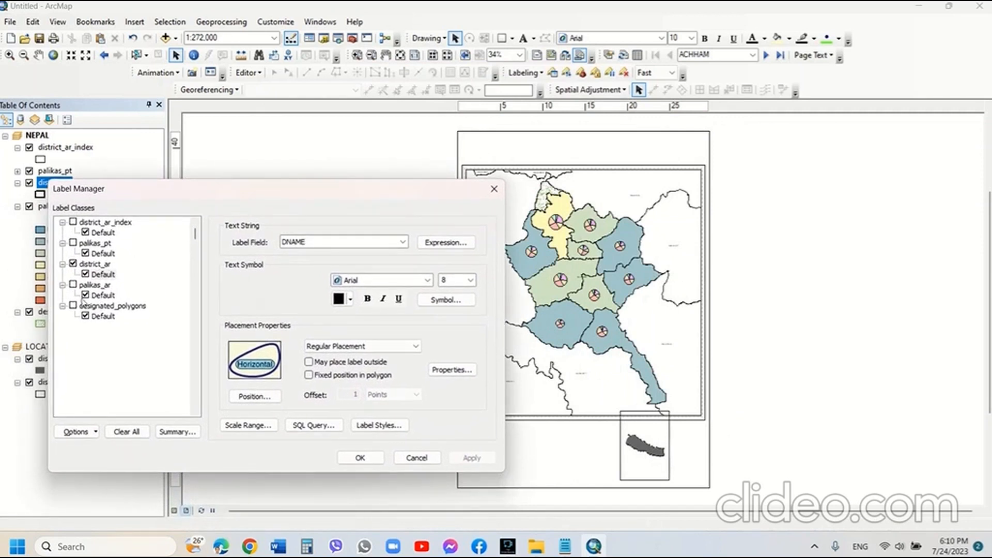
pyautogui.click(73, 285)
pyautogui.click(103, 295)
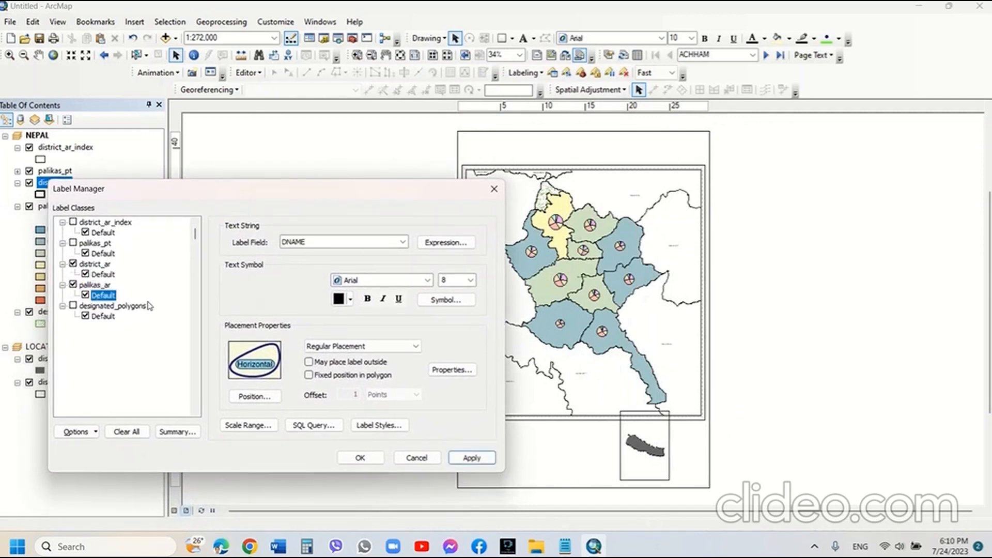
pyautogui.click(403, 242)
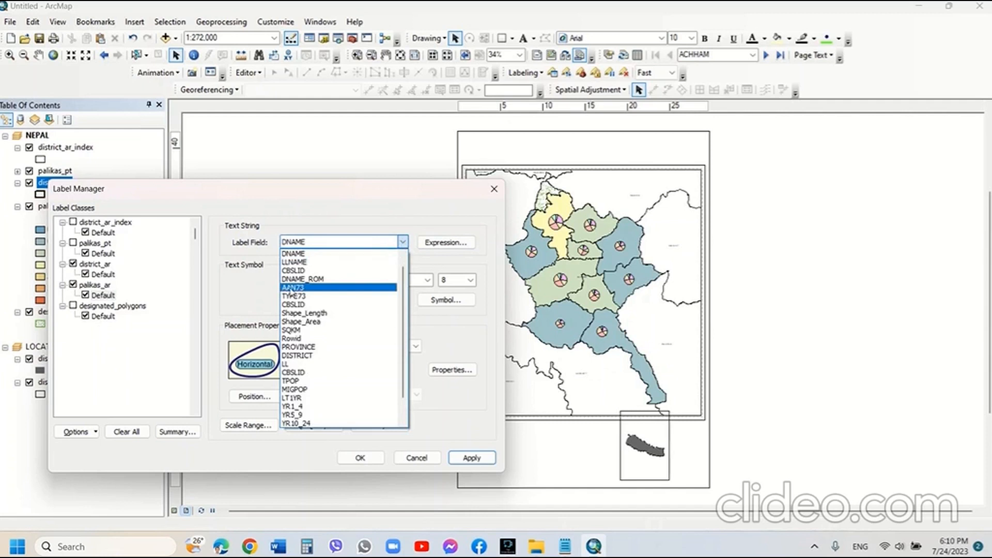
pyautogui.click(305, 289)
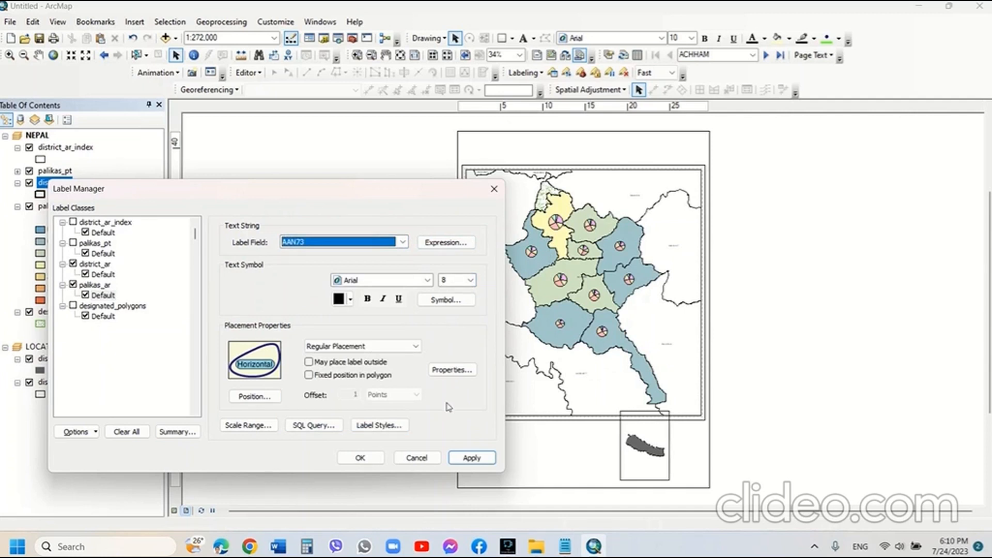
# Review the interior feature weight in the palikas_ar conflict resolution settings, accept the placement properties and apply the labels
pyautogui.click(449, 371)
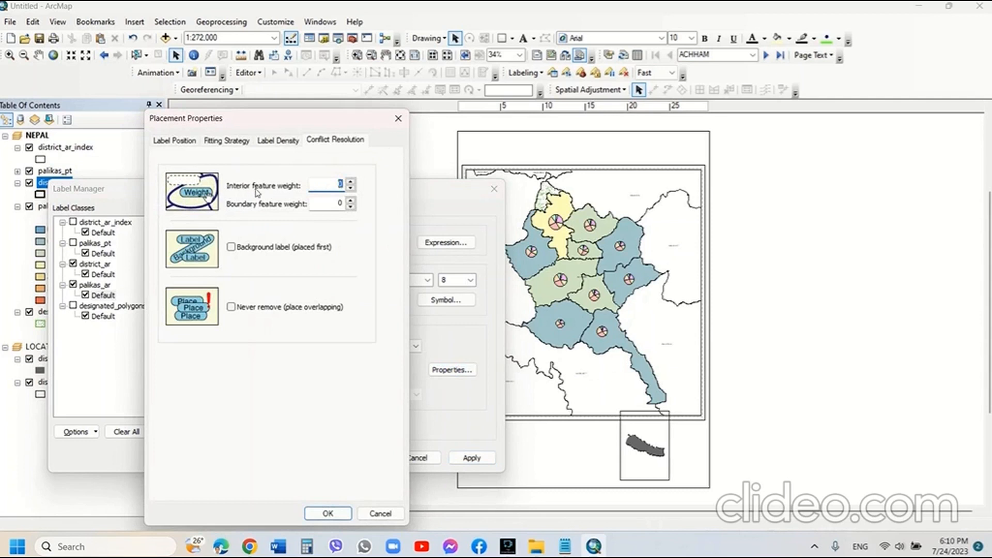
pyautogui.click(335, 186)
pyautogui.click(328, 514)
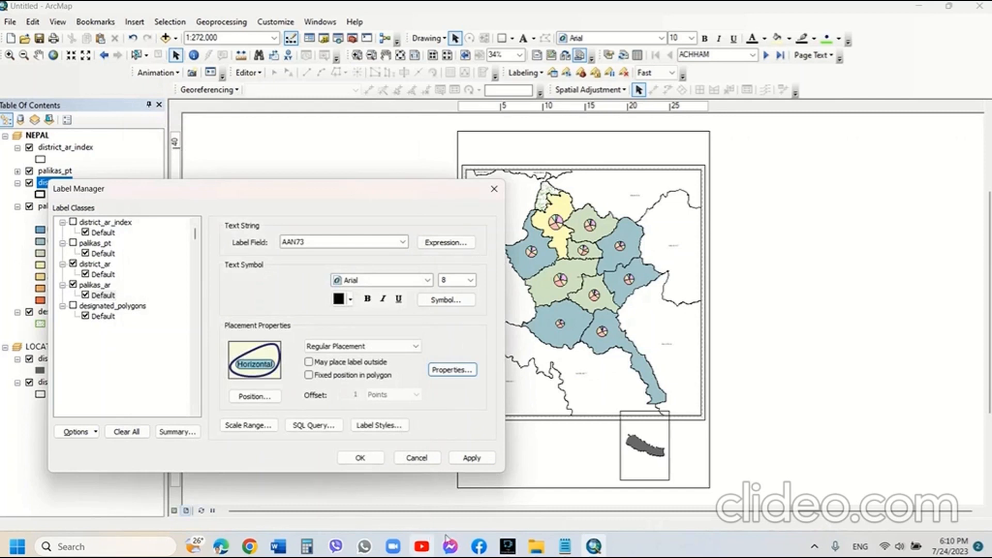
pyautogui.click(485, 460)
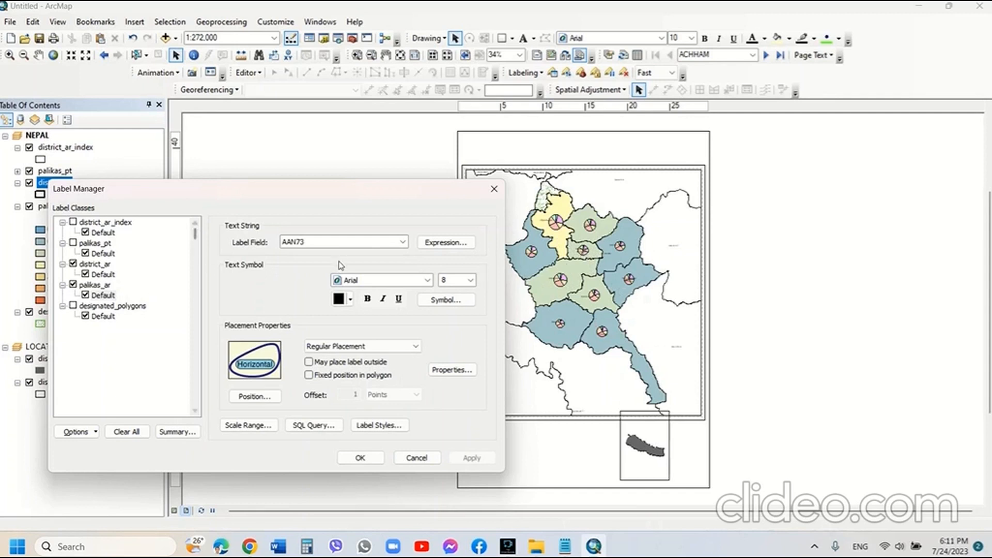
# Turn on labels for the palikas_pt layer and select its default label class
pyautogui.click(74, 243)
pyautogui.click(103, 253)
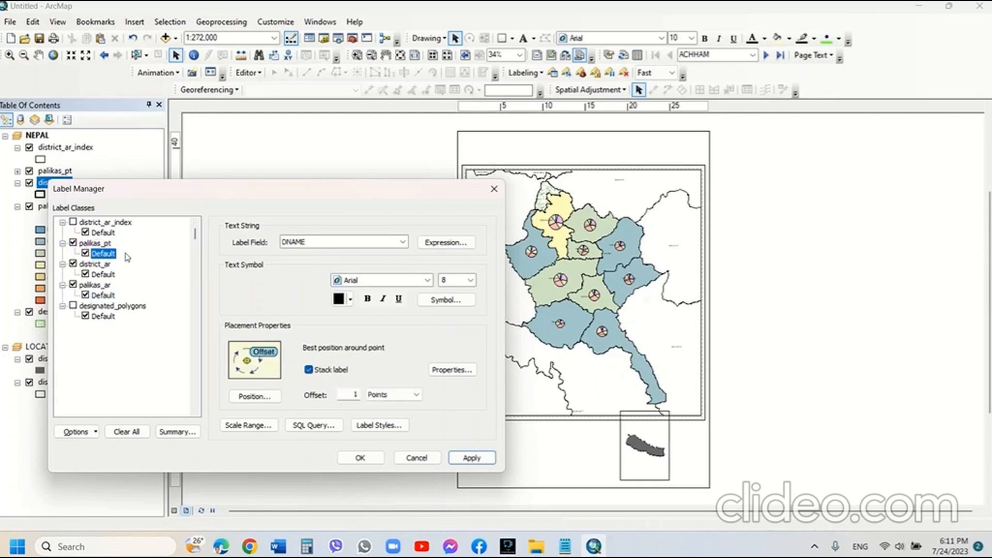
# Set the feature weight of the palikas_pt default label class to 300 and apply the label settings
pyautogui.click(452, 370)
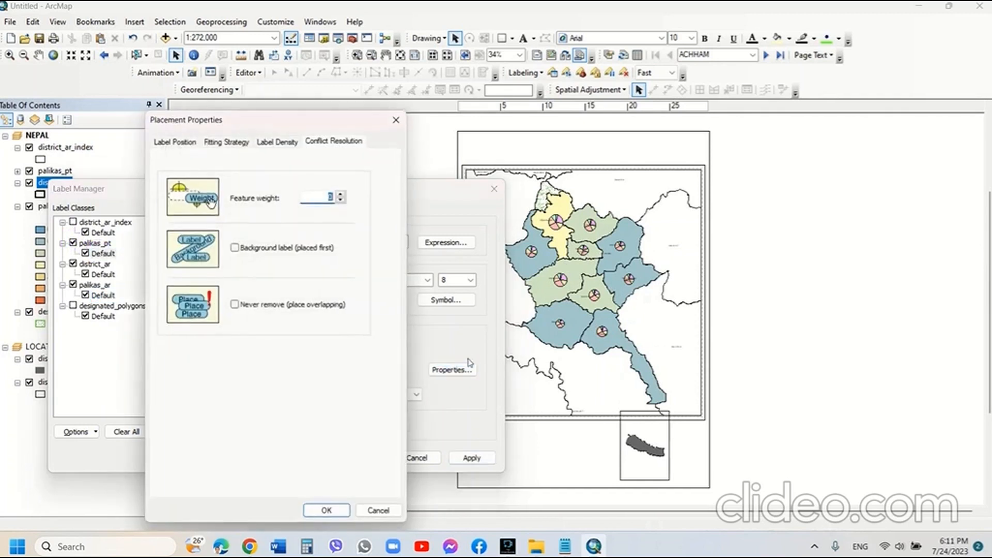
pyautogui.write('5')
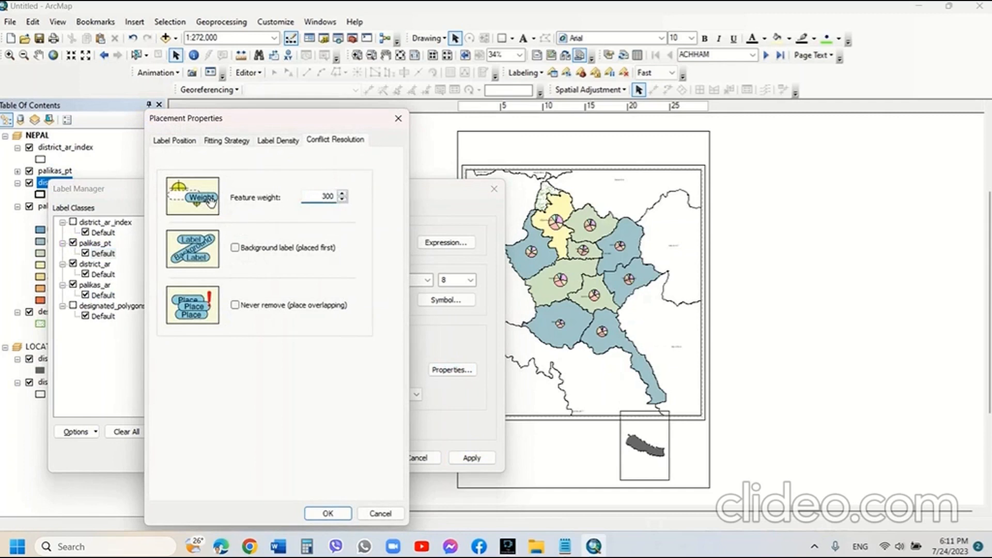
pyautogui.click(329, 514)
pyautogui.click(472, 457)
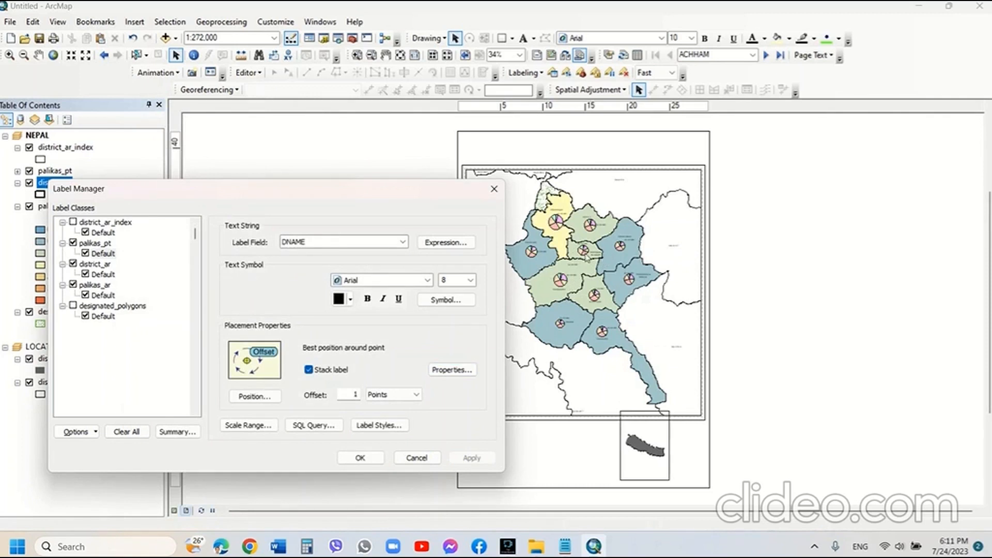
pyautogui.click(366, 458)
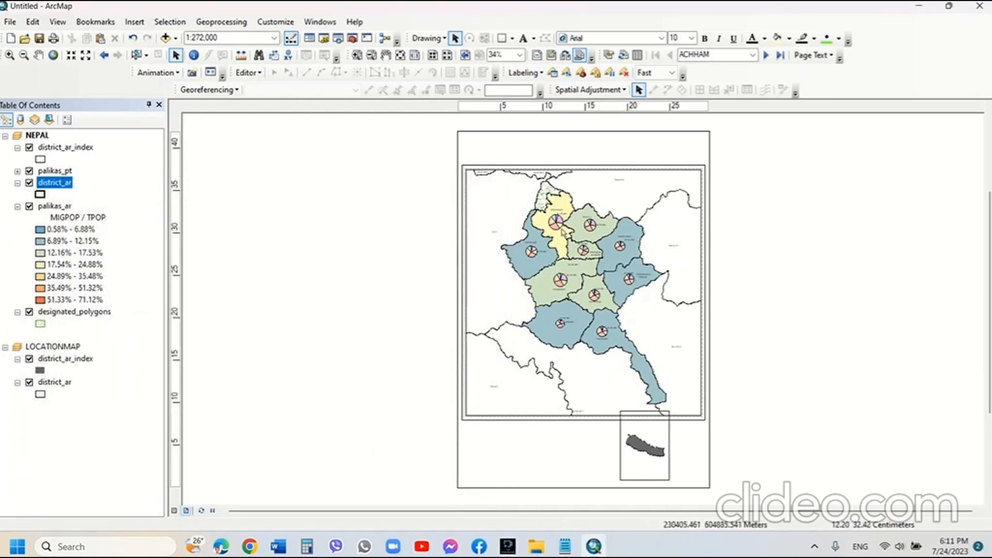
# Activate the LOCATIONMAP data frame
pyautogui.click(53, 347)
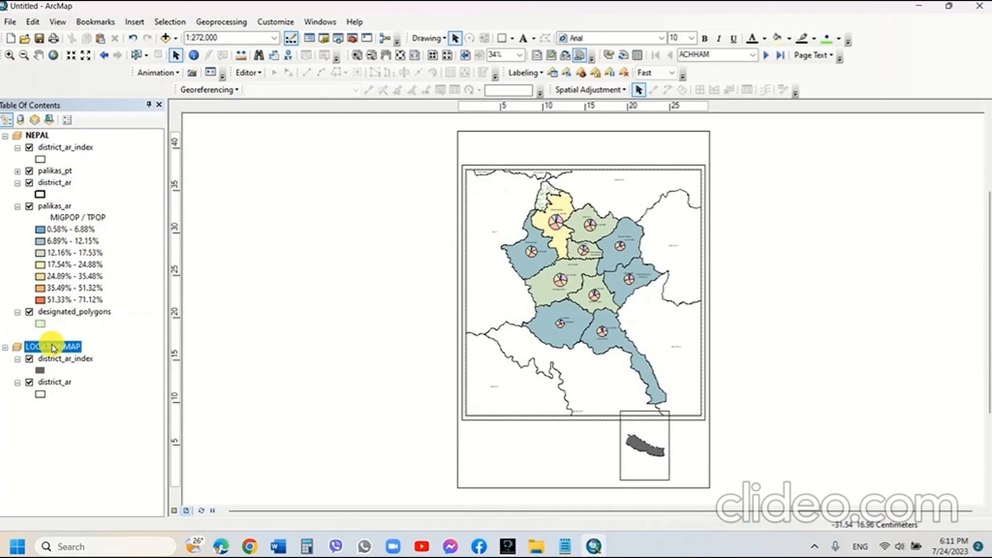
pyautogui.rightClick(54, 348)
pyautogui.click(97, 318)
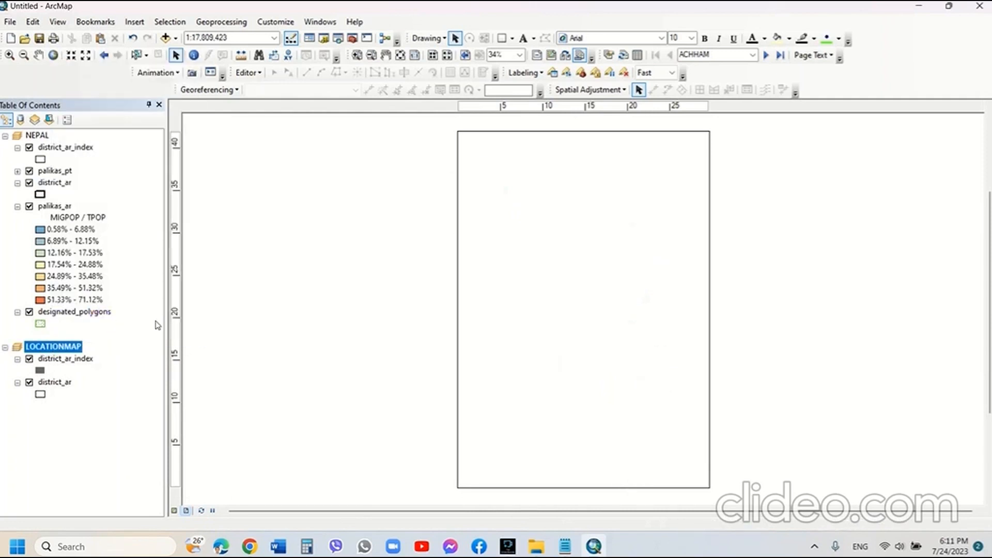
# Position the LOCATIONMAP data frame on the page at X 19 cm and Y 1 cm
pyautogui.click(632, 471)
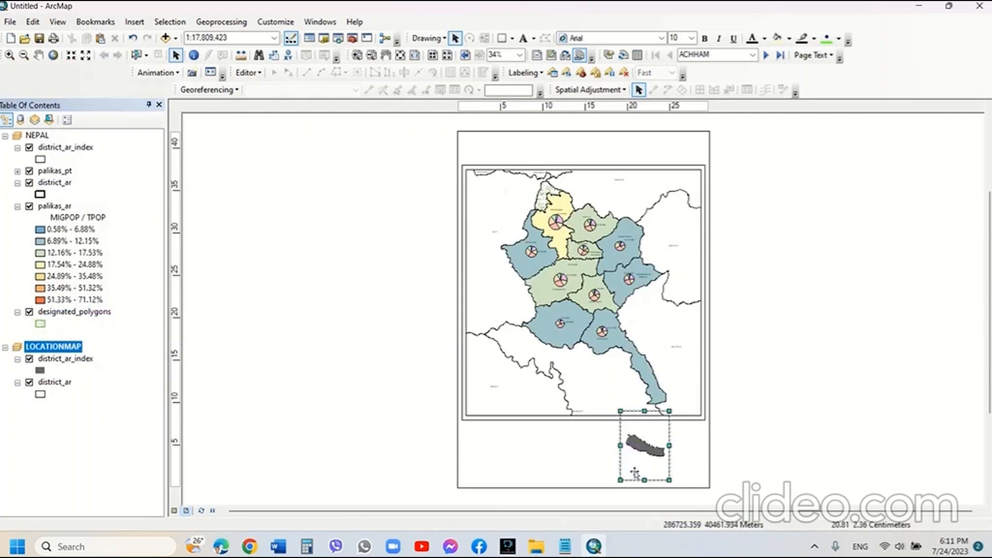
pyautogui.rightClick(637, 480)
pyautogui.click(682, 467)
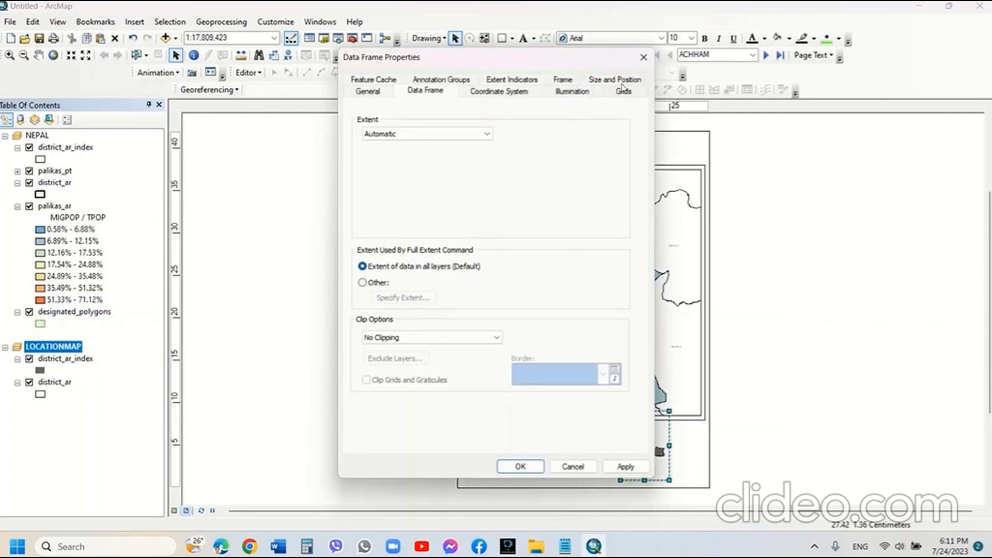
pyautogui.click(623, 84)
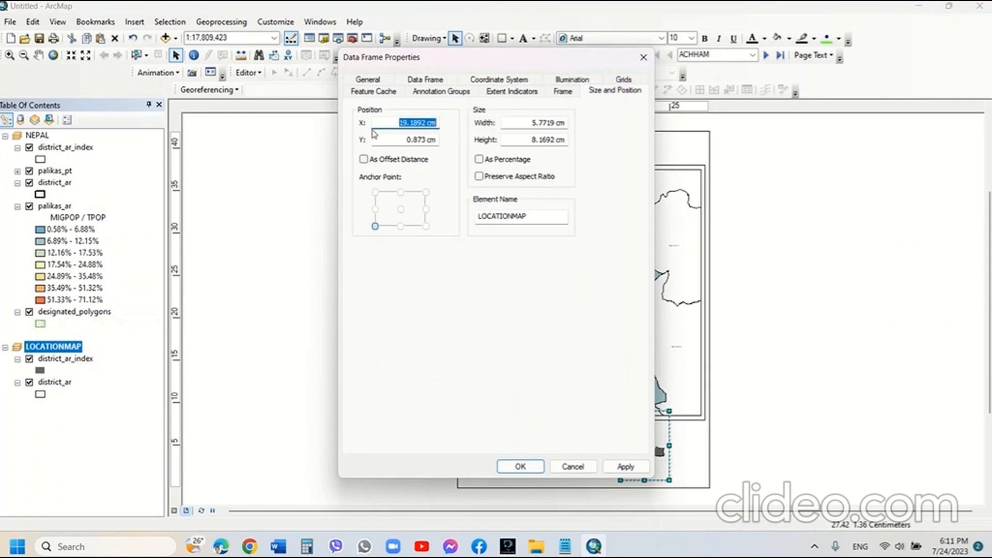
pyautogui.write('19')
pyautogui.press('Tab')
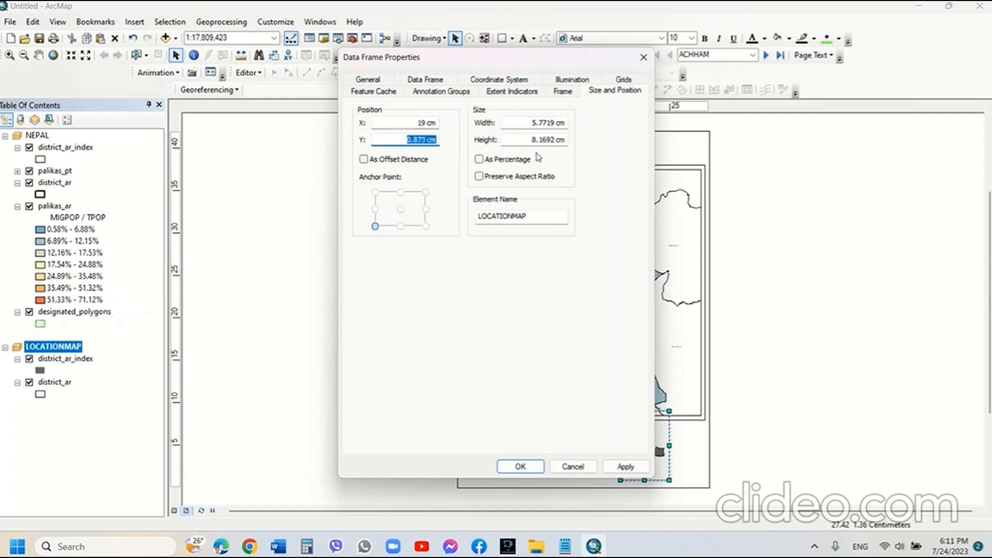
pyautogui.write('1')
# Set the LOCATIONMAP data frame's width to 10.2 cm and height to 6 cm
pyautogui.moveTo(531, 122); pyautogui.dragTo(655, 129)
pyautogui.write('10')
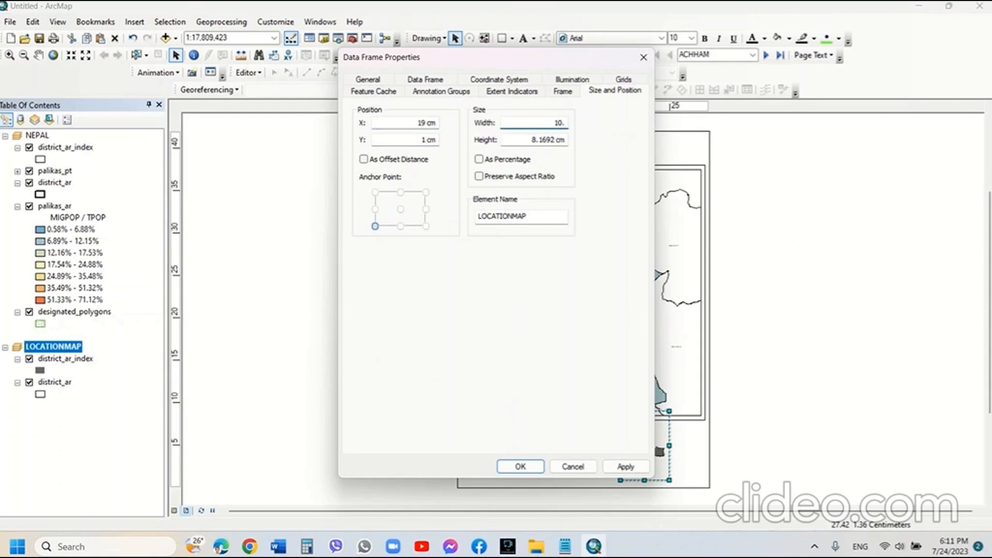
pyautogui.write('.2')
pyautogui.press('Tab')
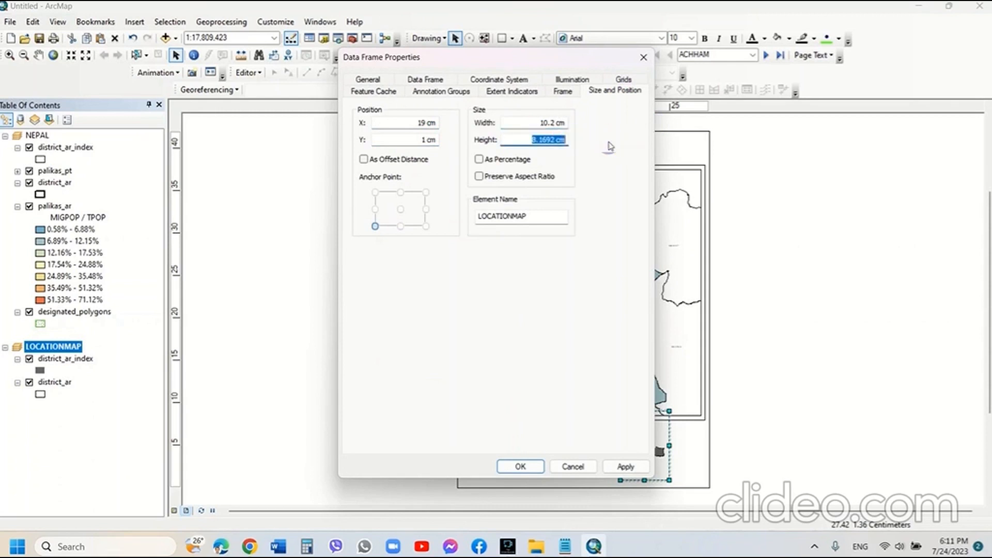
pyautogui.write('6')
pyautogui.click(625, 468)
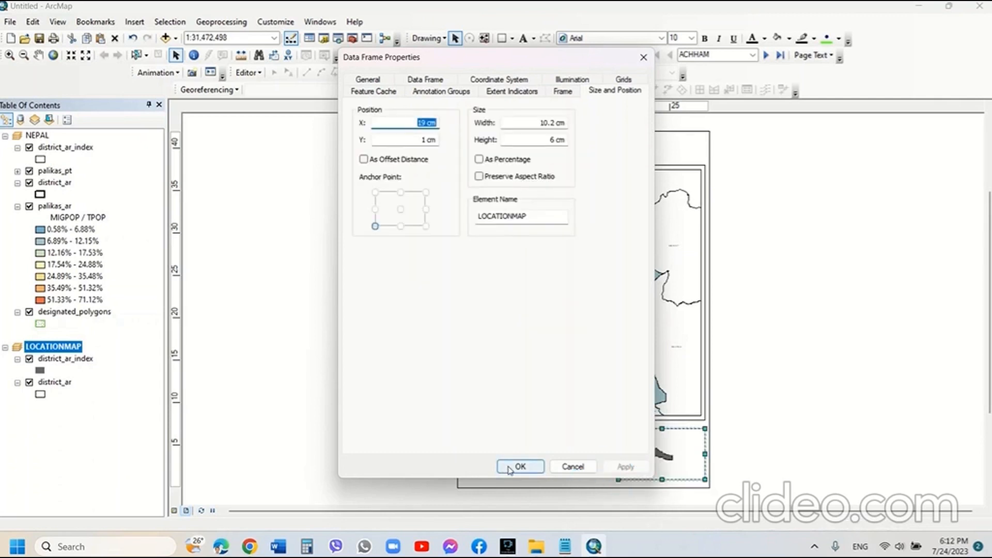
pyautogui.moveTo(543, 57); pyautogui.dragTo(245, 119)
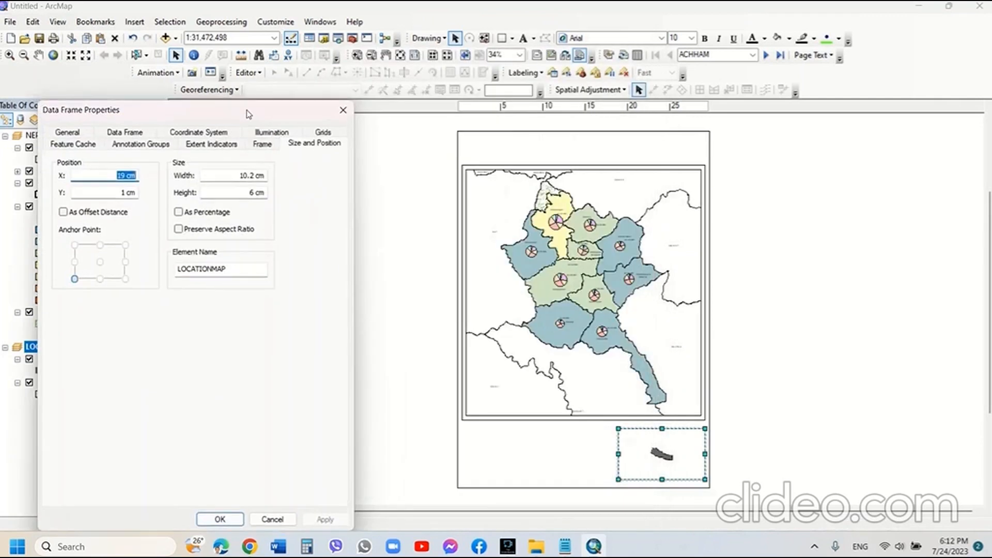
pyautogui.click(346, 120)
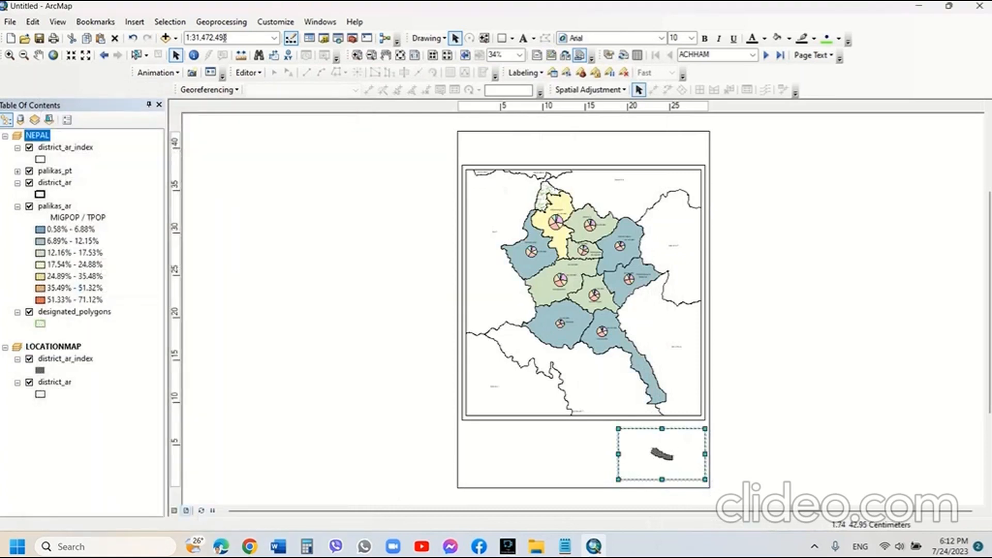
# Set the LOCATIONMAP data frame's scale to 1:8,000,000
pyautogui.click(196, 38)
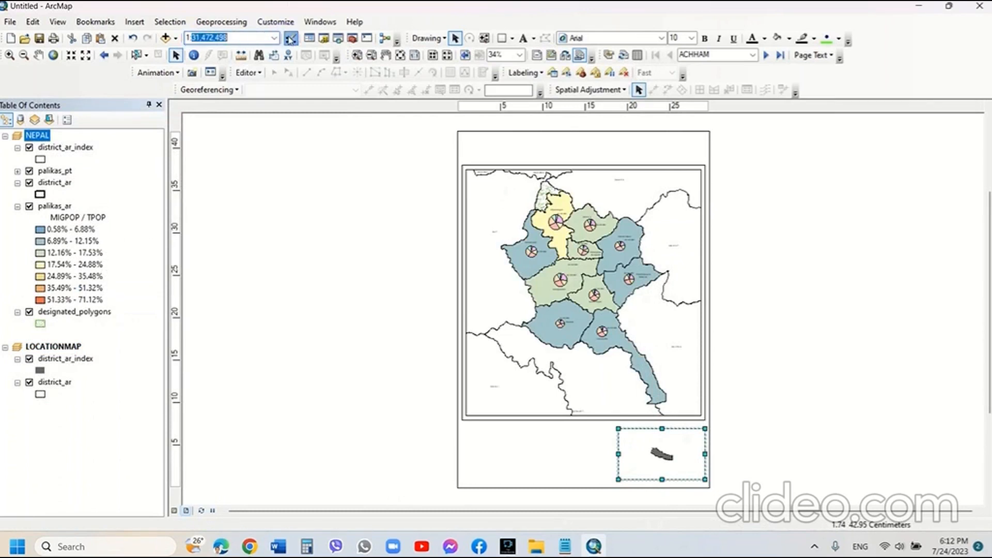
pyautogui.write('8,000,000')
pyautogui.press('Return')
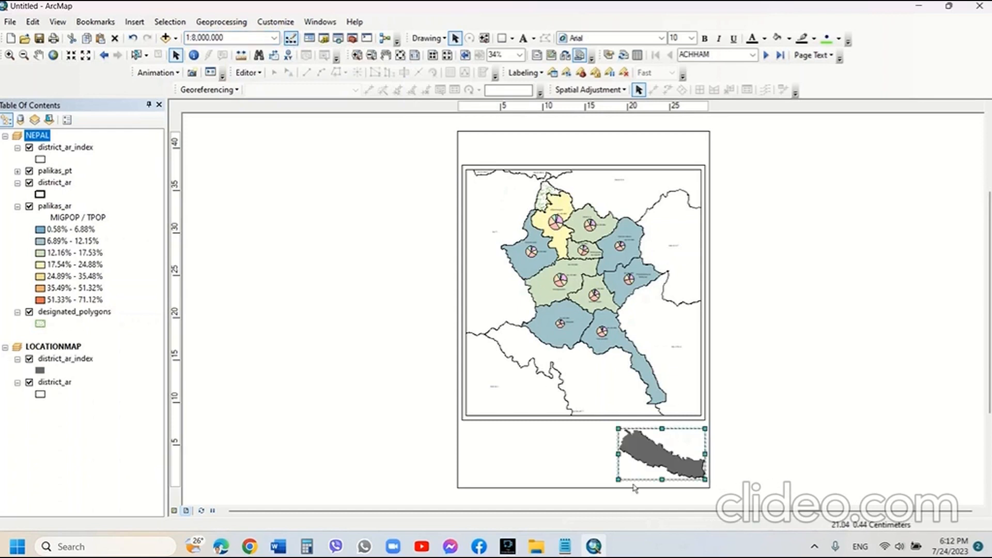
# Set the LOCATIONMAP data frame's clip option to clip to the current data driven page extent
pyautogui.rightClick(67, 347)
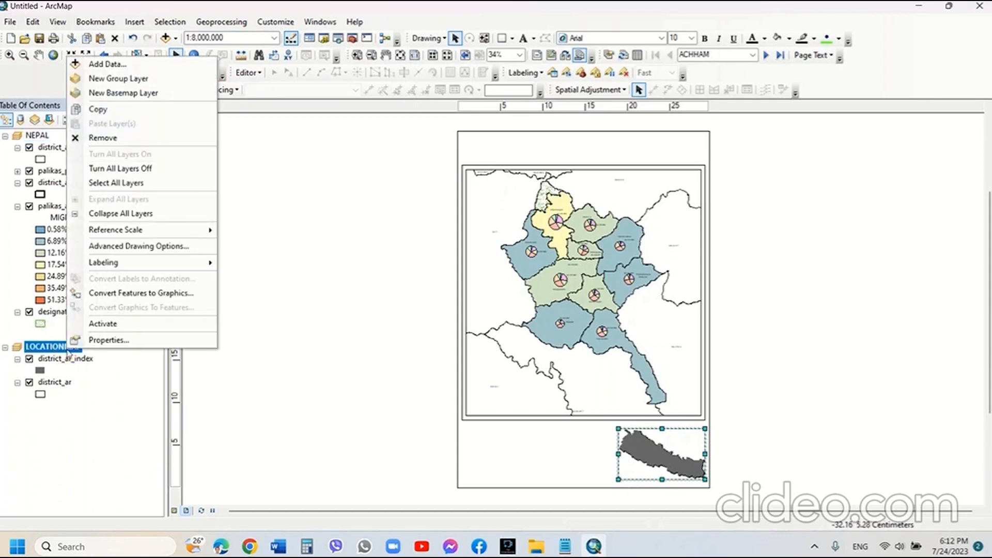
pyautogui.click(111, 340)
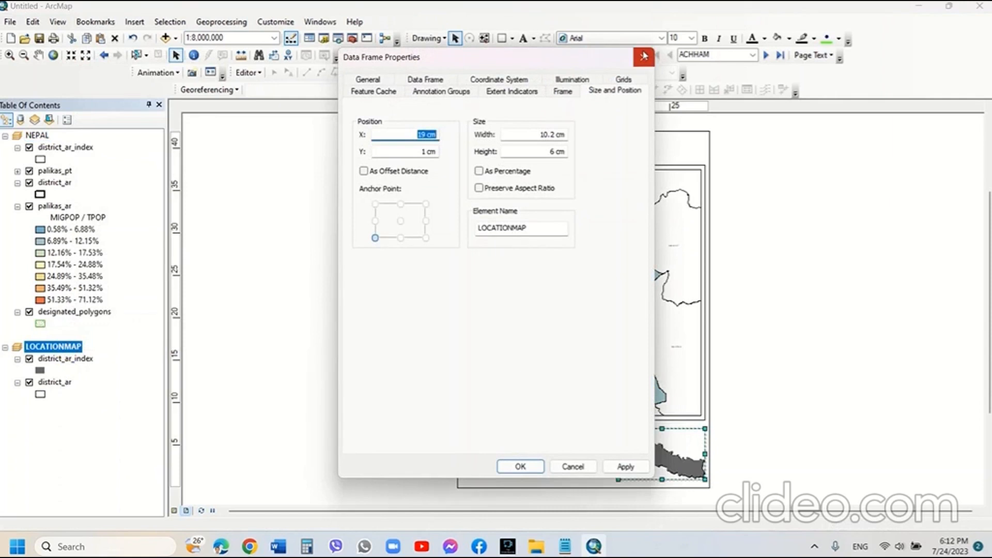
pyautogui.click(425, 79)
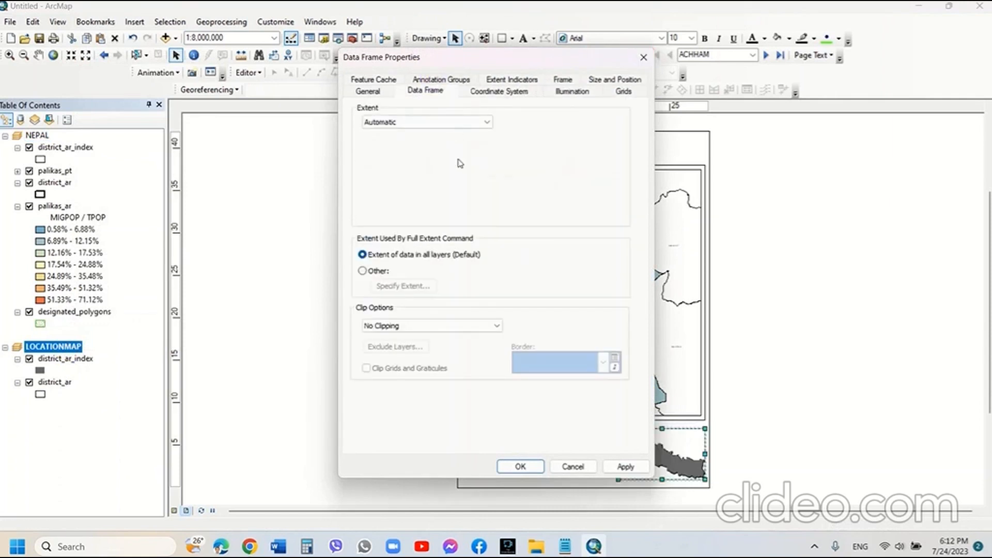
pyautogui.moveTo(420, 57); pyautogui.dragTo(171, 58)
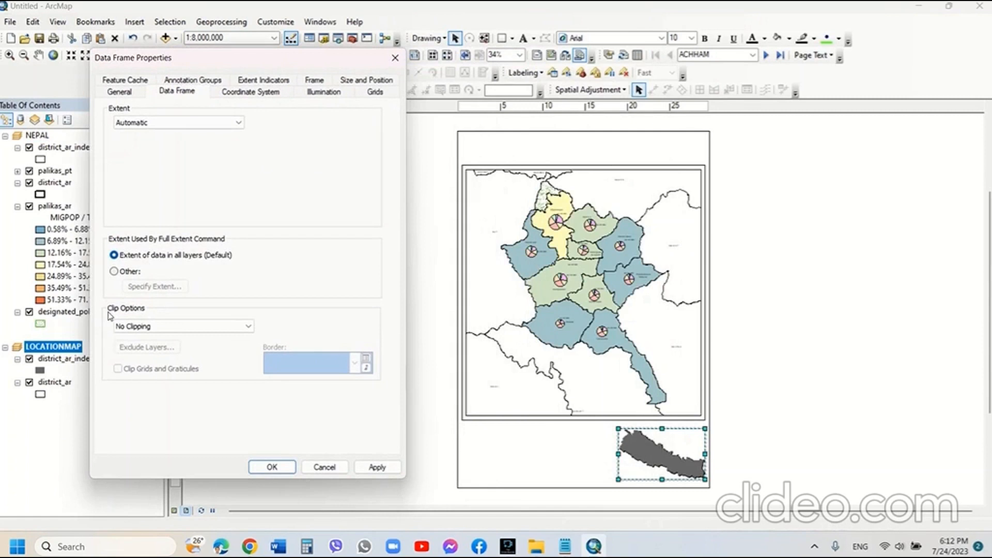
pyautogui.click(127, 326)
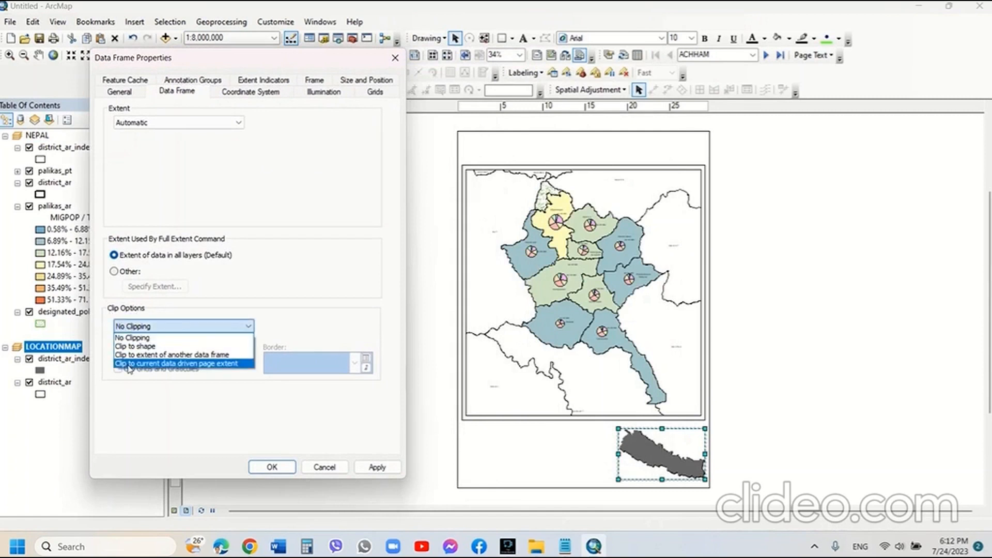
pyautogui.click(129, 363)
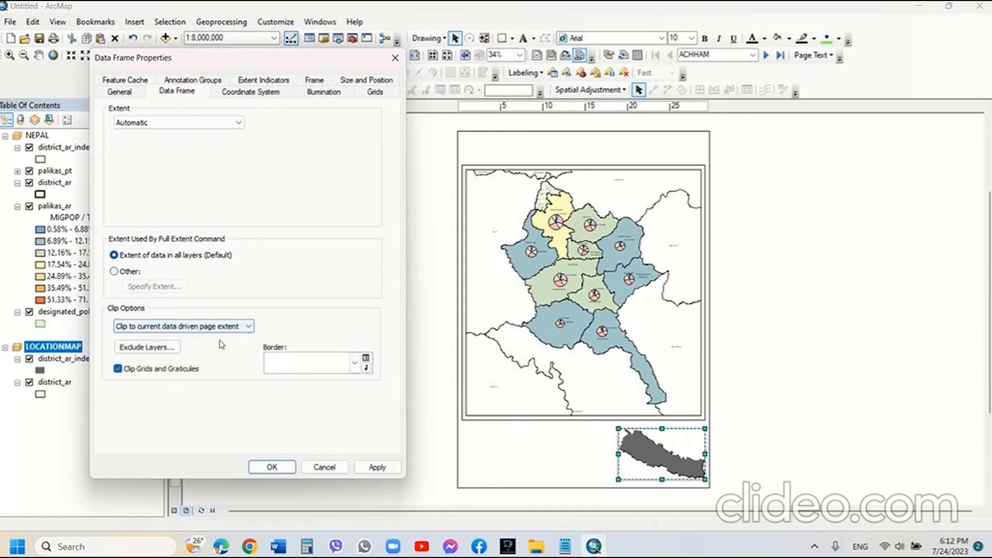
# Exclude the district_ar layer from clipping and apply the LOCATIONMAP data frame properties
pyautogui.click(172, 353)
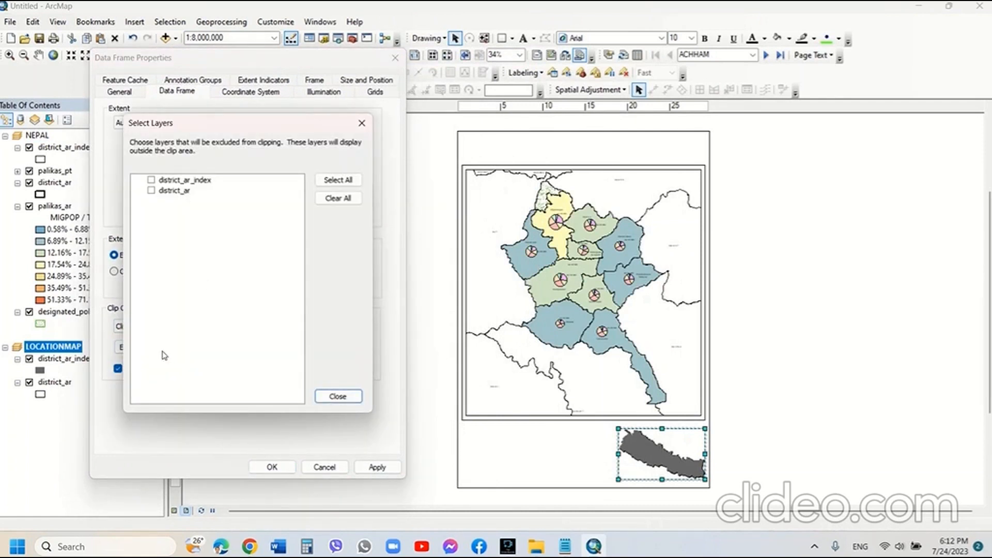
pyautogui.click(152, 190)
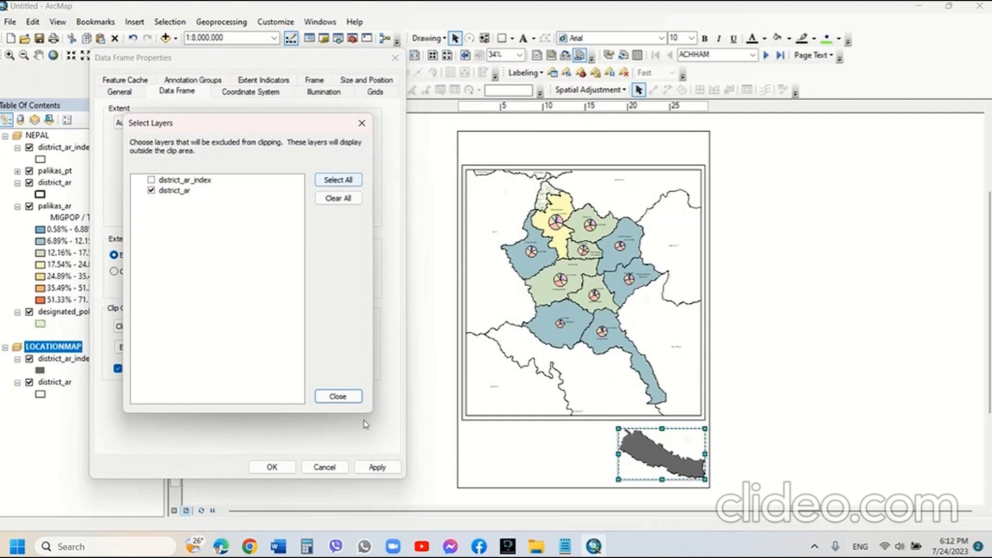
pyautogui.click(338, 396)
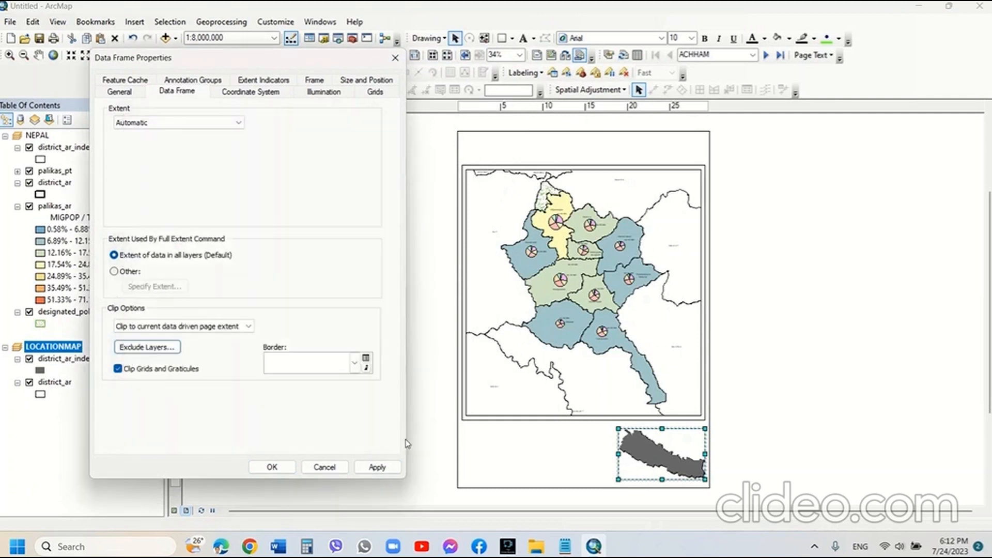
pyautogui.click(372, 468)
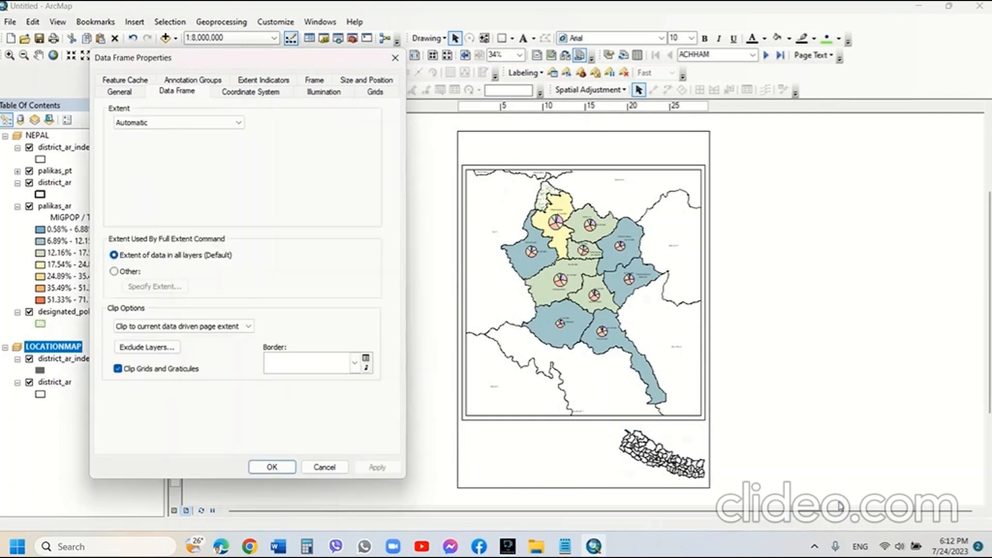
pyautogui.click(262, 467)
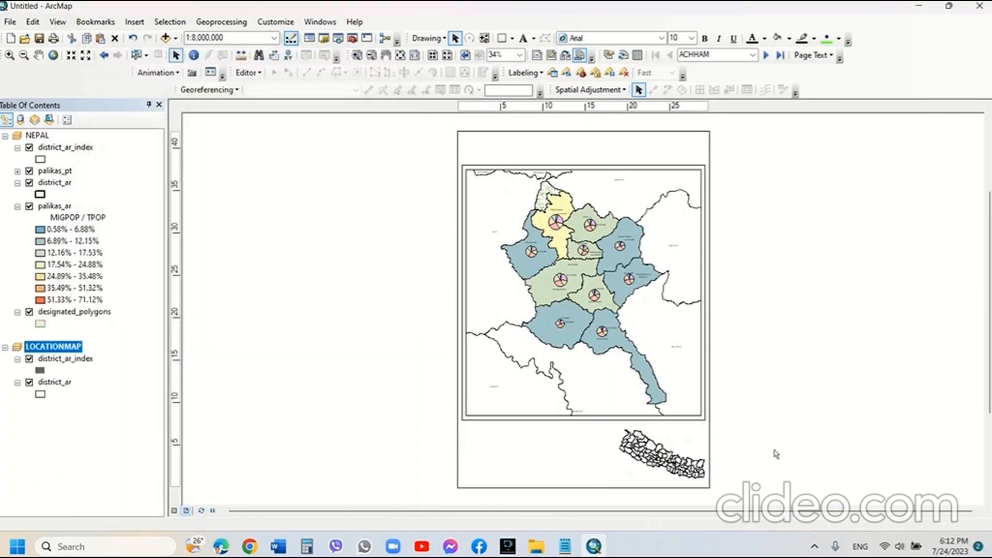
# Examine the clipped location map up close, return to the whole page and deselect its frame
pyautogui.click(672, 453)
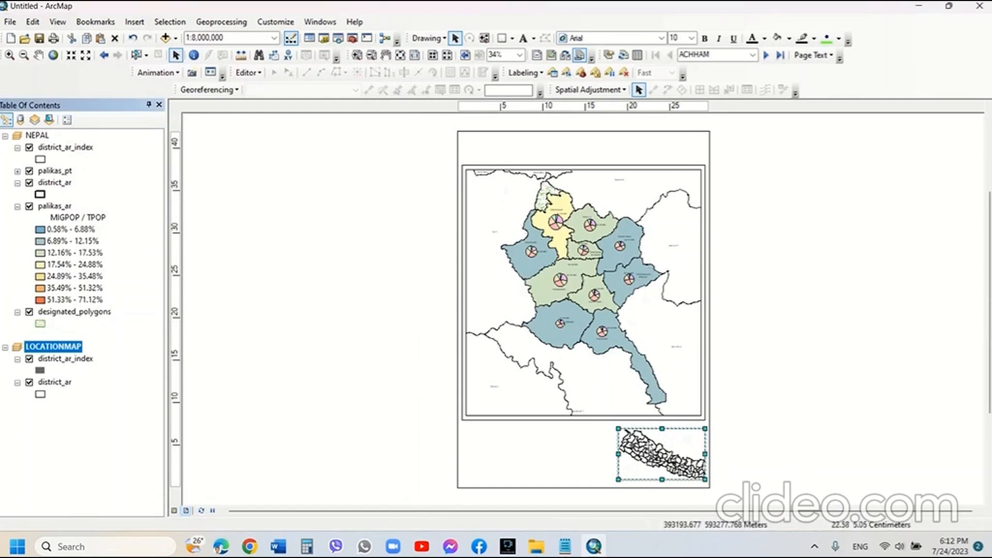
pyautogui.click(357, 55)
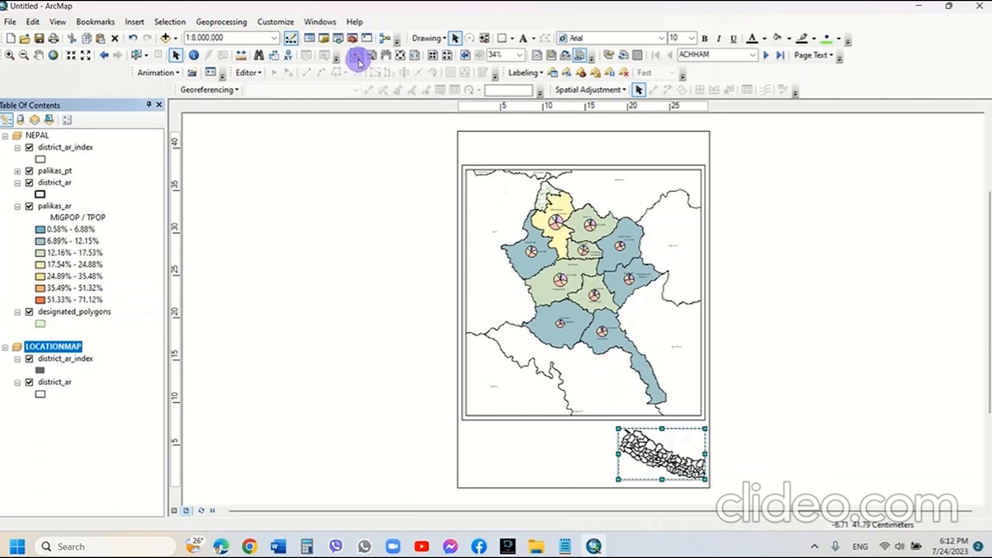
pyautogui.moveTo(600, 414); pyautogui.dragTo(742, 487)
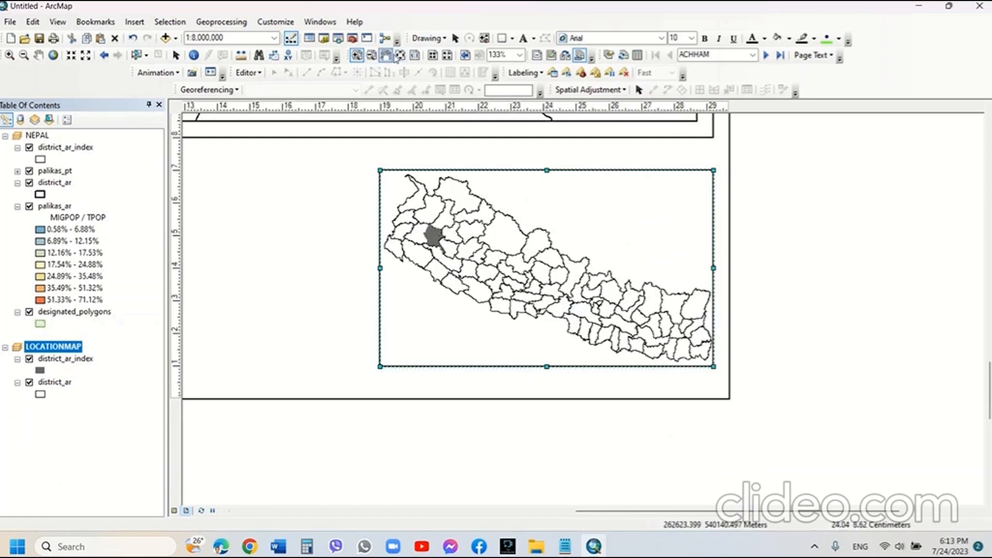
pyautogui.click(399, 55)
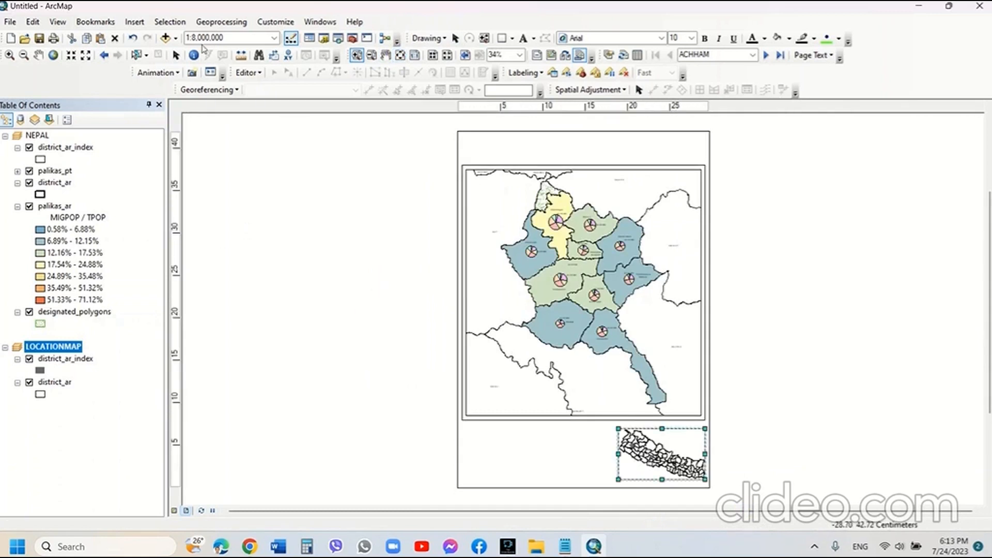
pyautogui.click(176, 55)
pyautogui.click(338, 210)
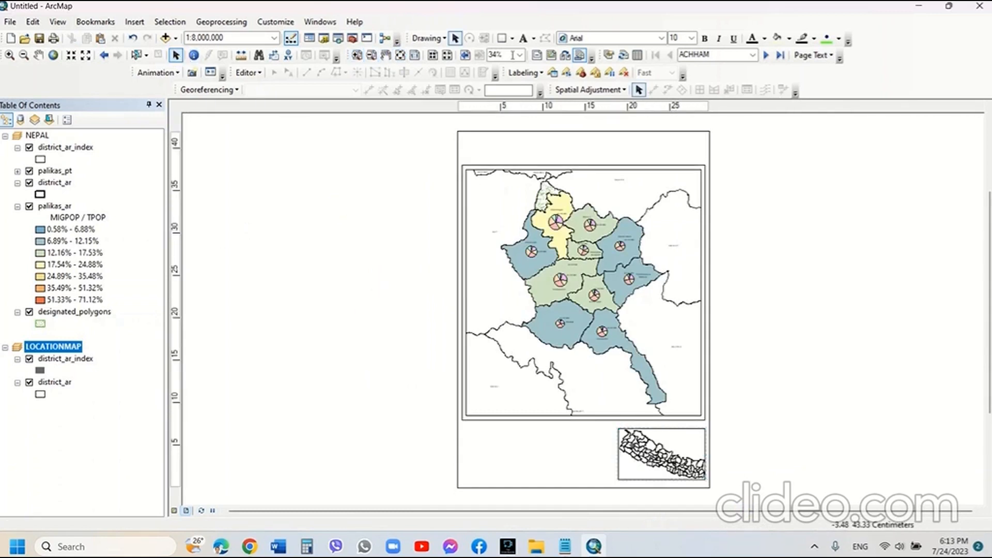
# Draw a rectangle about 12.9 cm by 3.8 cm in the empty area beside the page and remove its fill color
pyautogui.click(502, 37)
pyautogui.moveTo(290, 248)
pyautogui.mouseDown()
pyautogui.moveTo(356, 328)
pyautogui.moveTo(397, 282)
pyautogui.mouseUp()
pyautogui.rightClick(336, 283)
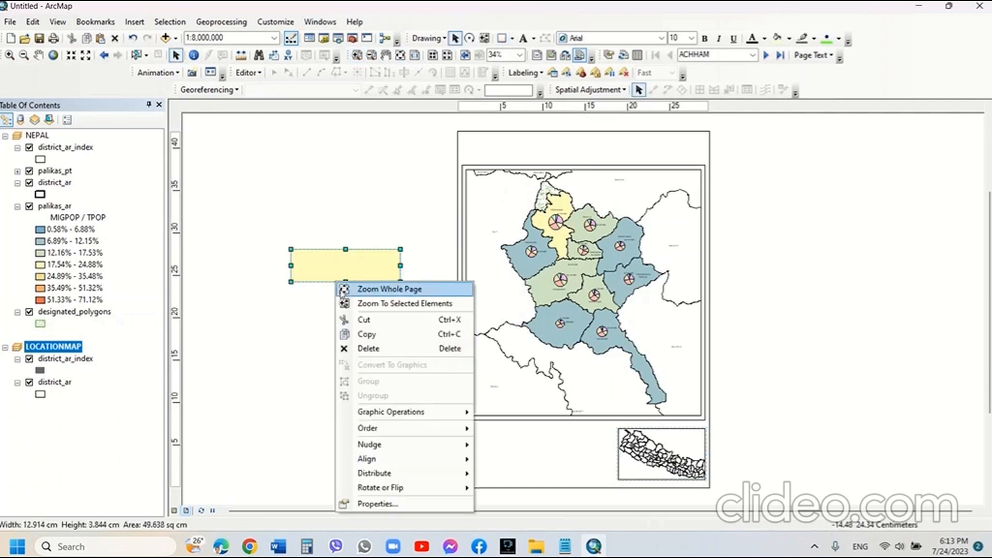
pyautogui.click(377, 504)
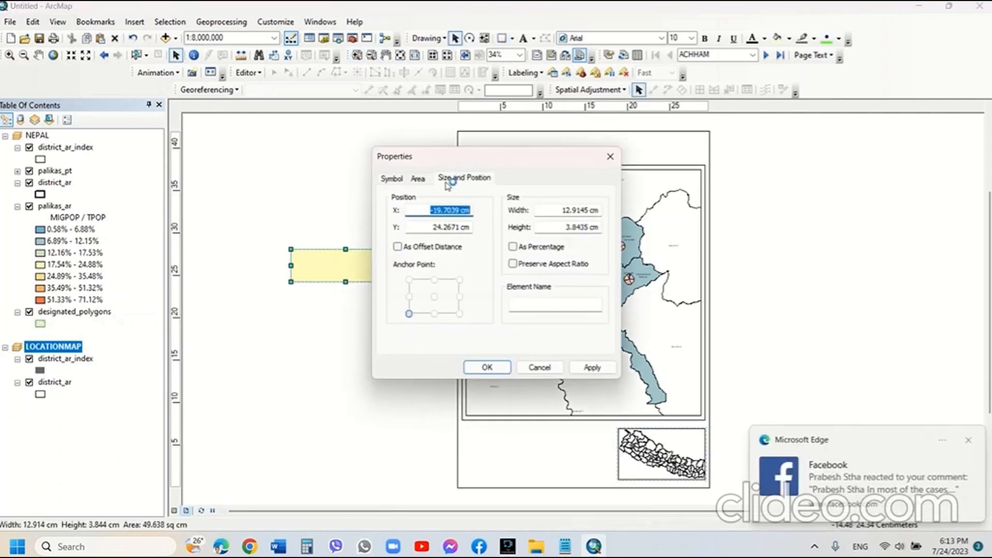
pyautogui.click(391, 177)
pyautogui.click(446, 212)
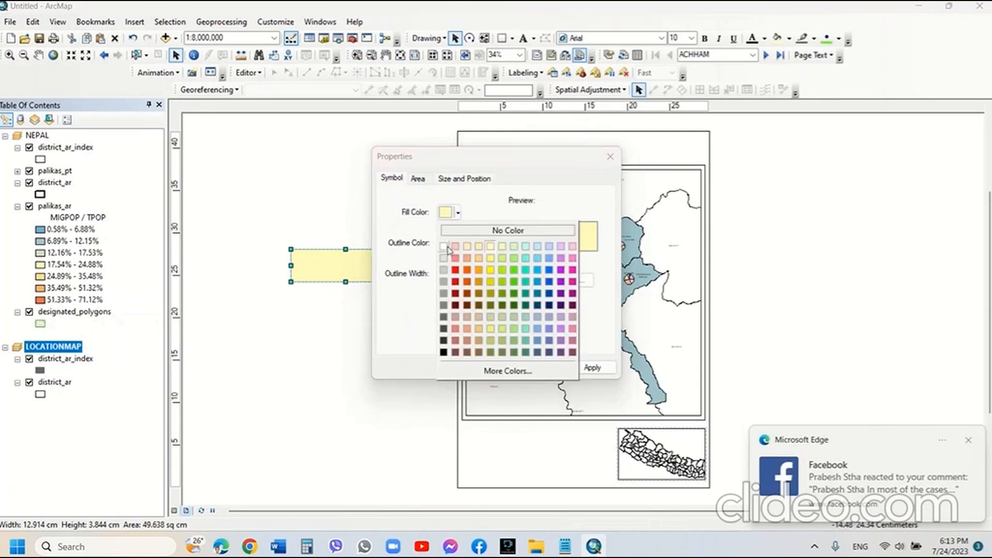
pyautogui.click(515, 230)
# Give the rectangle a black outline with a width of 0.01
pyautogui.click(446, 242)
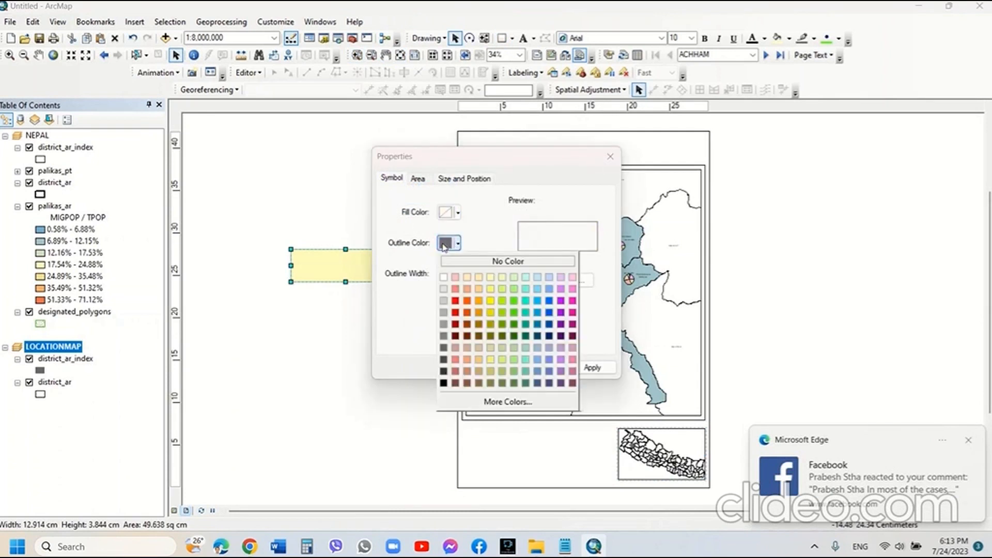
pyautogui.click(443, 383)
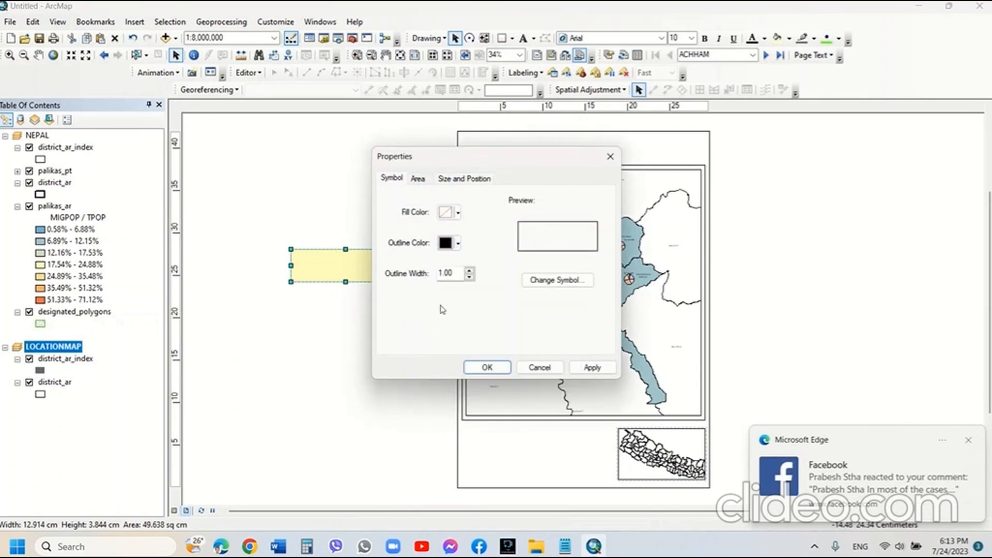
pyautogui.moveTo(454, 273); pyautogui.dragTo(434, 274)
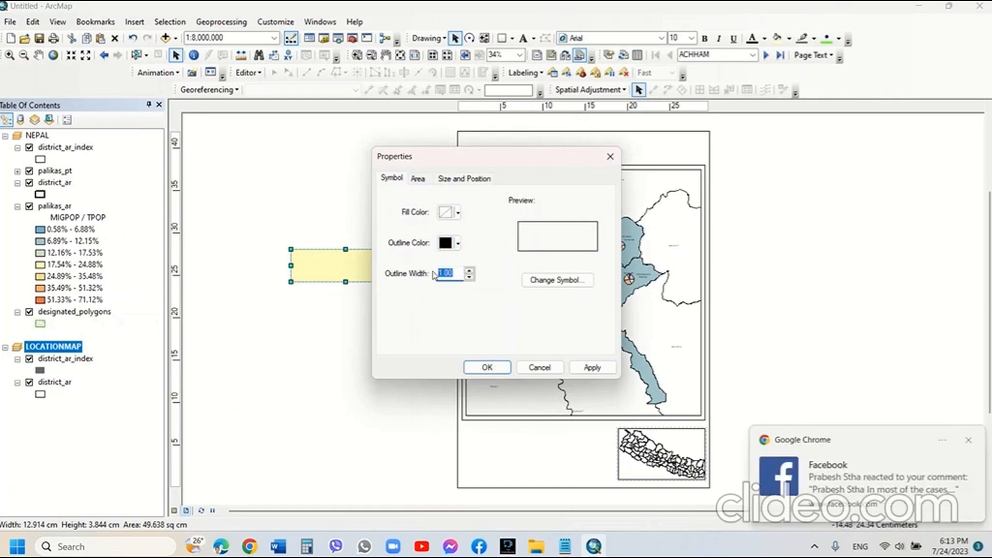
pyautogui.write('0.01')
pyautogui.click(486, 367)
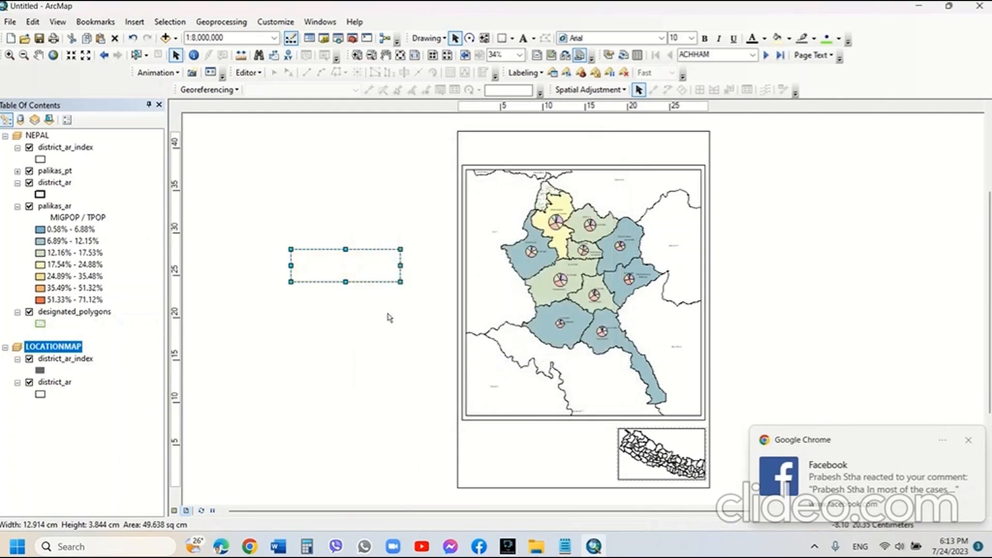
# Position the rectangle's lower-left anchor at X 0.5 cm and Y 1 cm on the page
pyautogui.rightClick(362, 282)
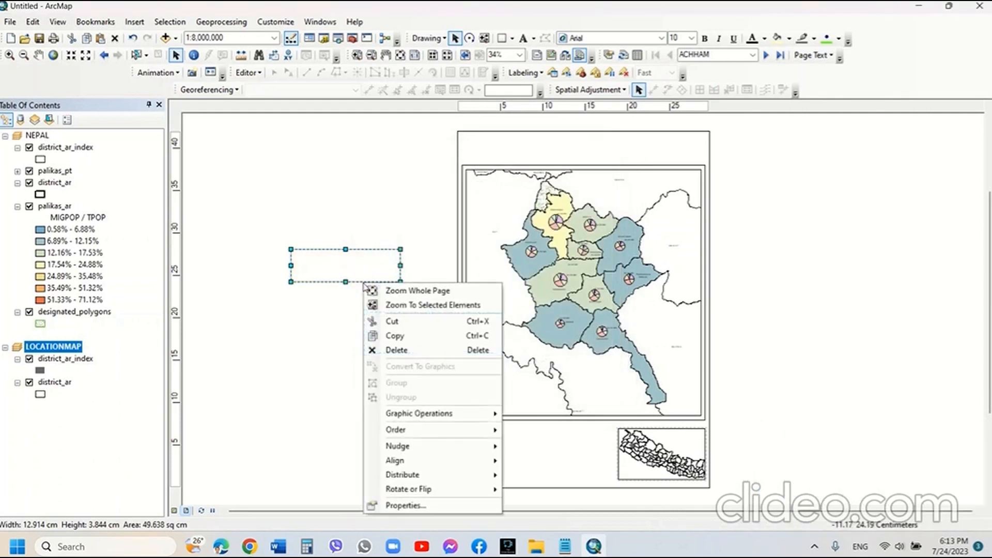
pyautogui.click(396, 506)
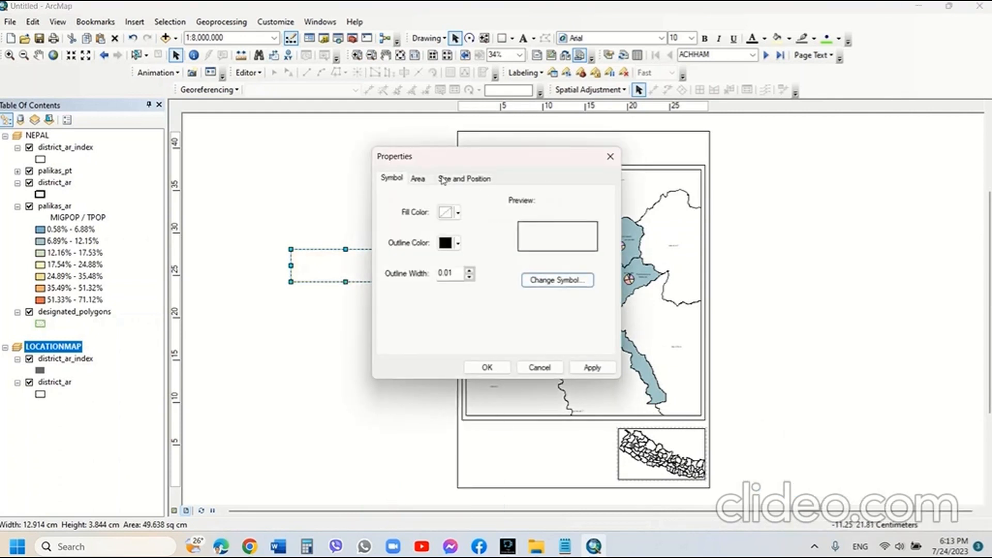
pyautogui.click(442, 179)
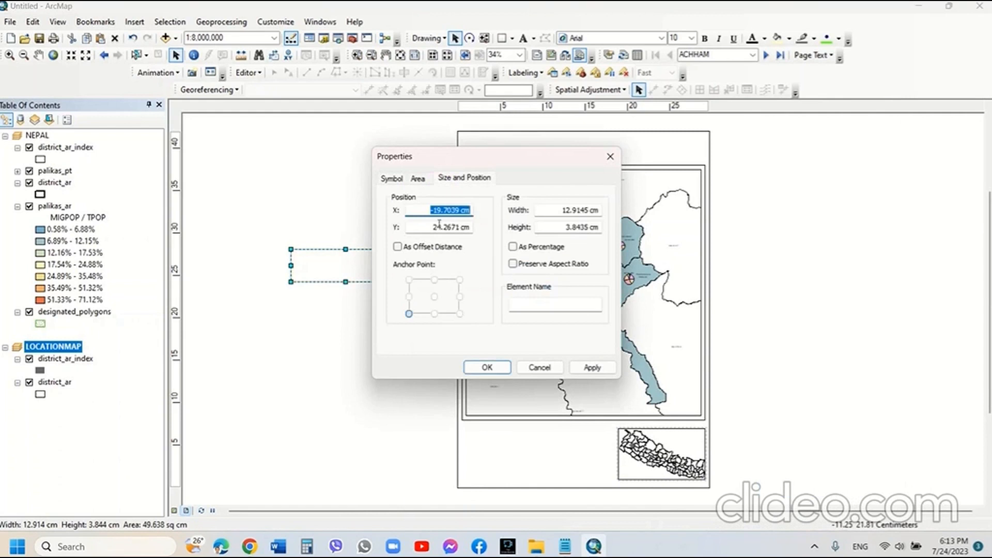
pyautogui.write('0.5')
pyautogui.press('Tab')
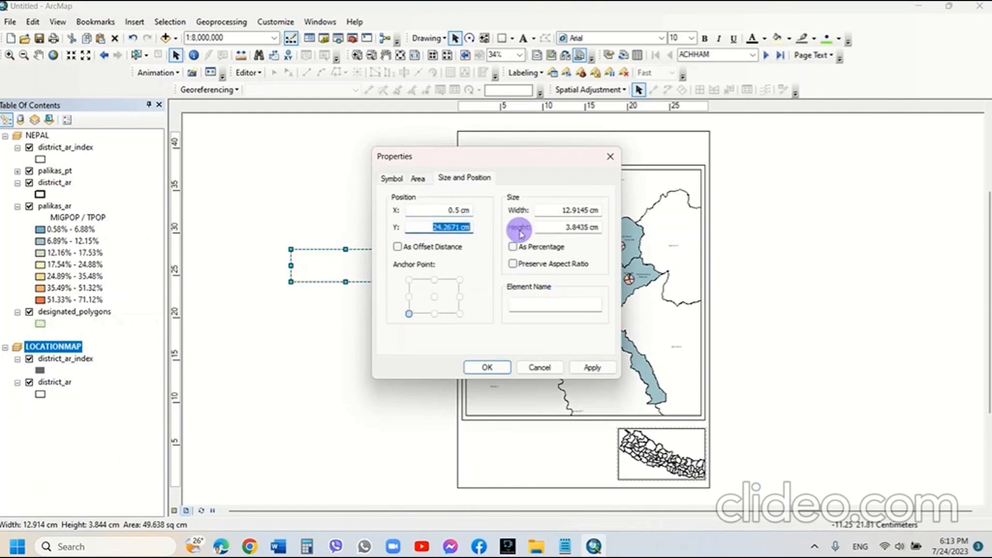
pyautogui.write('1')
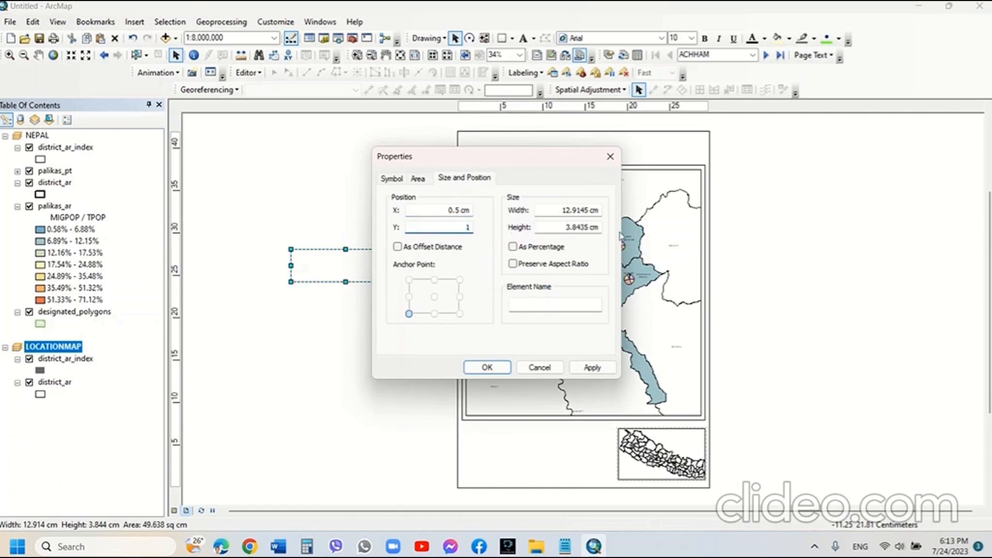
# Set the rectangle's size to 10.2 cm wide and 6 cm high, apply it and deselect the rectangle
pyautogui.moveTo(559, 211); pyautogui.dragTo(627, 210)
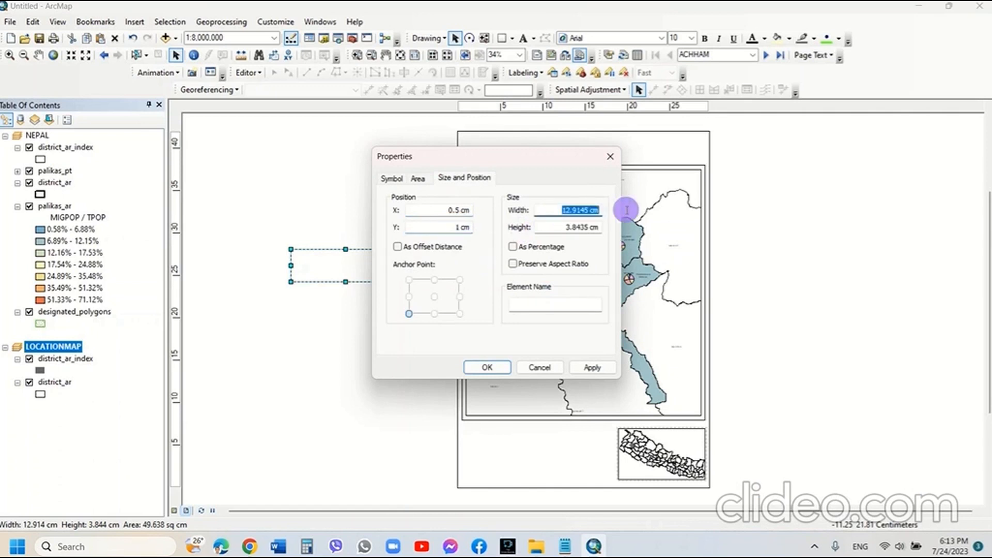
pyautogui.write('10.')
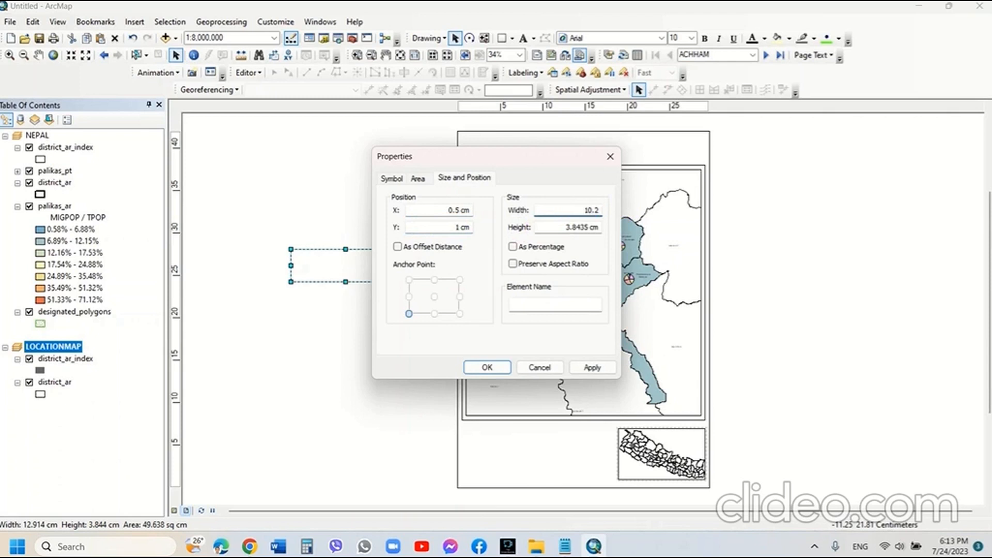
pyautogui.write('2')
pyautogui.press('Tab')
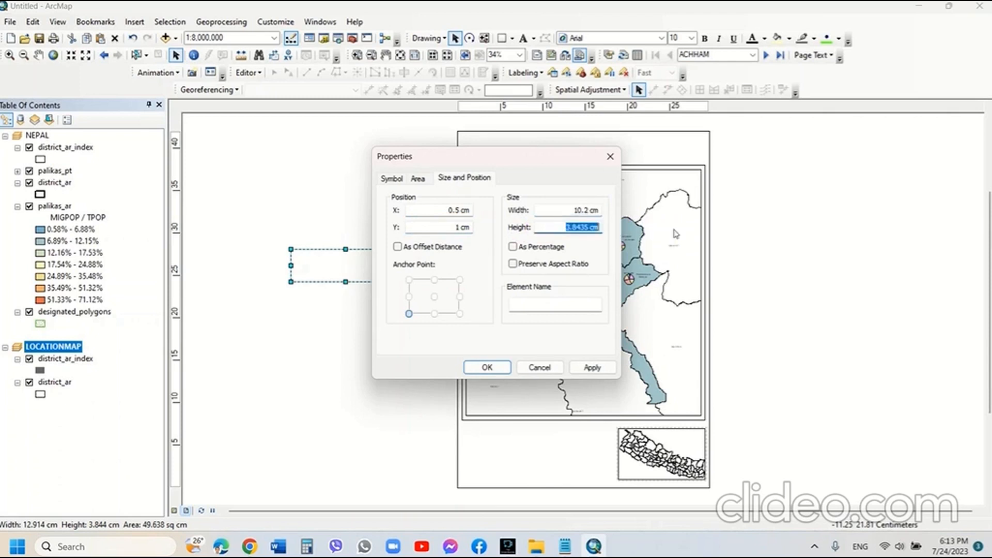
pyautogui.write('6')
pyautogui.click(594, 368)
pyautogui.click(483, 367)
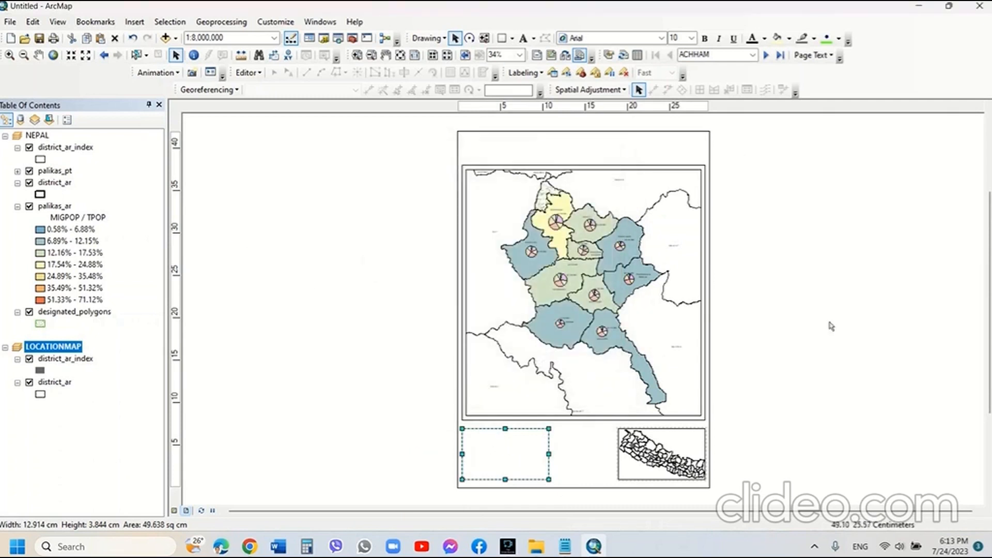
pyautogui.click(818, 363)
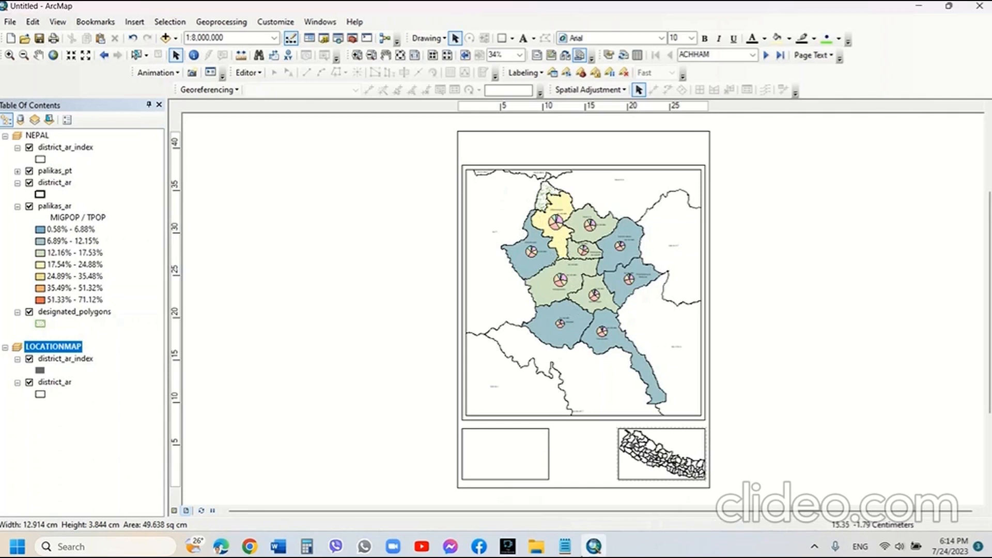
# Switch to Notepad, copy the whole heading and paragraph from the PopulationMigration file, and return to ArcMap
pyautogui.click(565, 546)
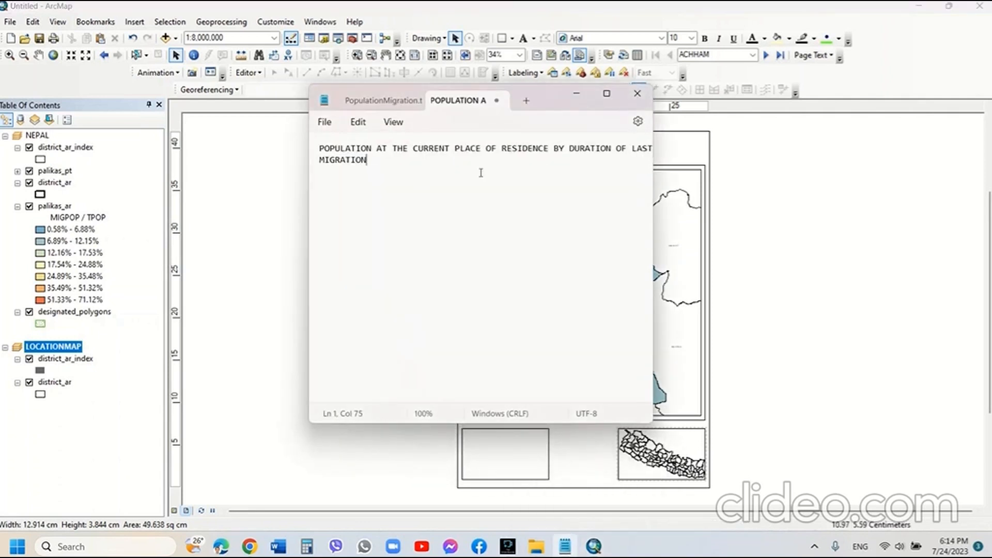
pyautogui.click(374, 99)
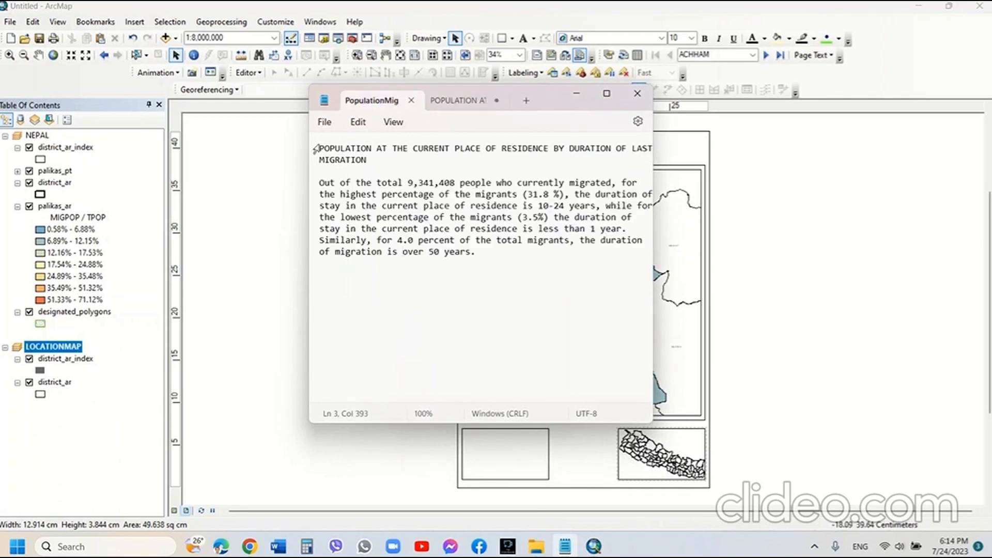
pyautogui.moveTo(321, 145); pyautogui.dragTo(483, 257)
pyautogui.hotkey('ctrl', 'c')
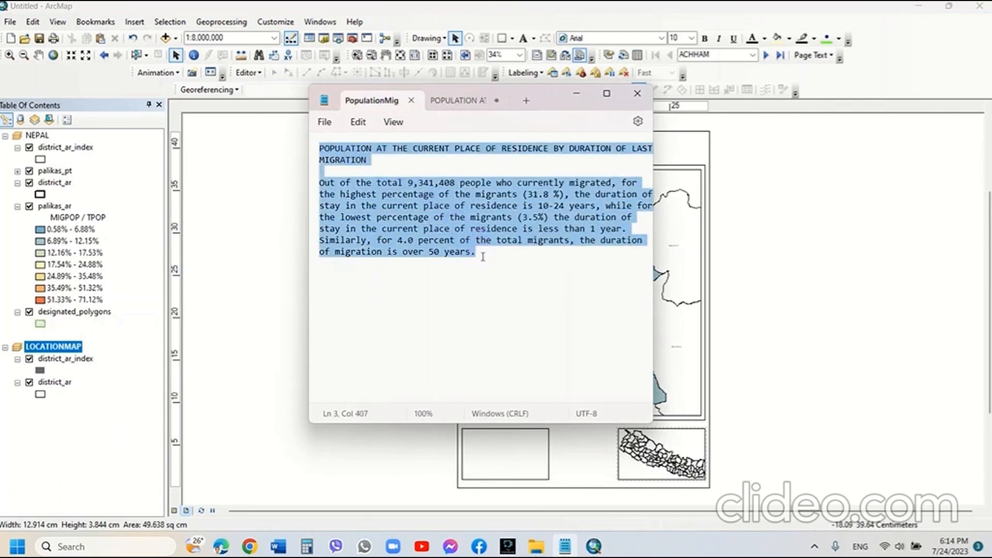
pyautogui.click(576, 93)
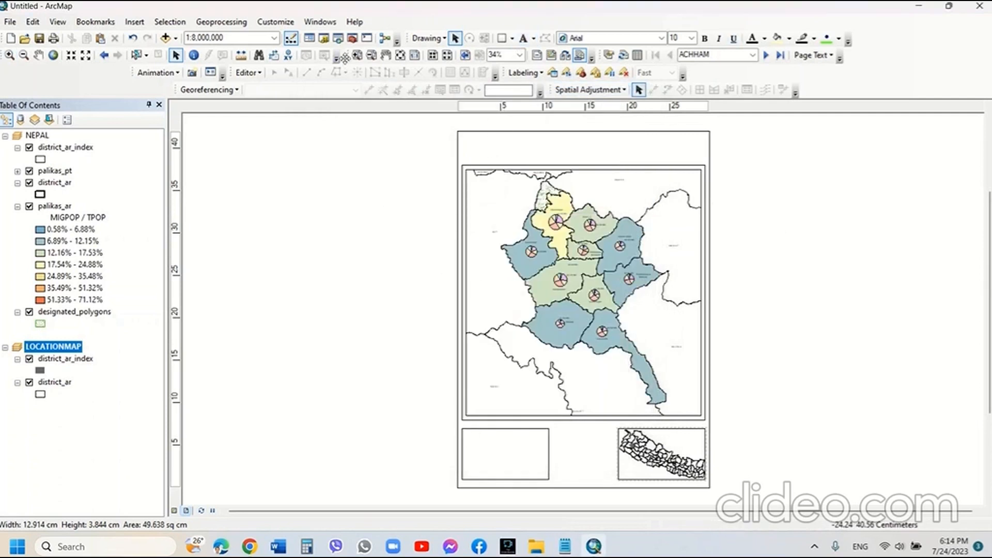
# Draw a rectangle text element about 10.2 cm by 6 cm over the empty box beneath the main map
pyautogui.click(356, 55)
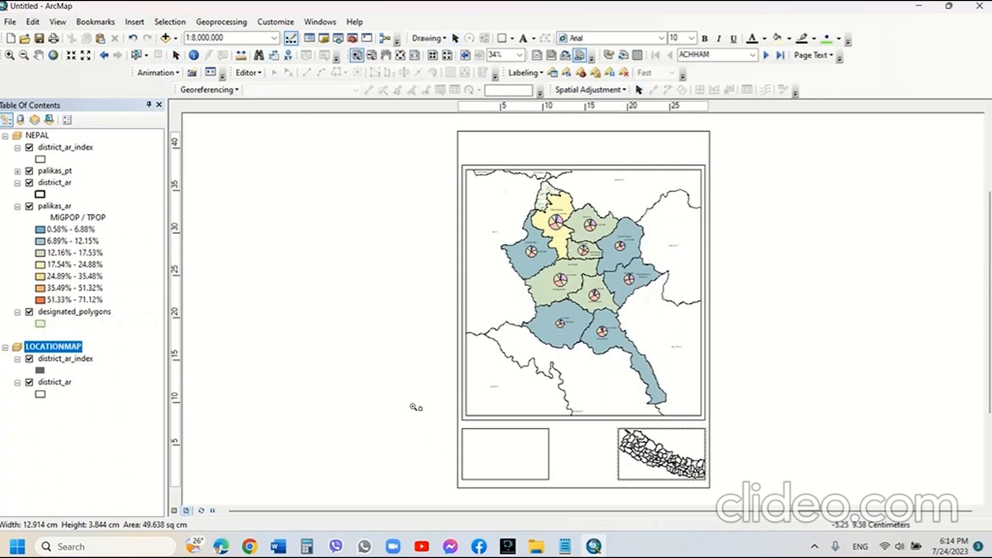
pyautogui.moveTo(416, 405); pyautogui.dragTo(596, 524)
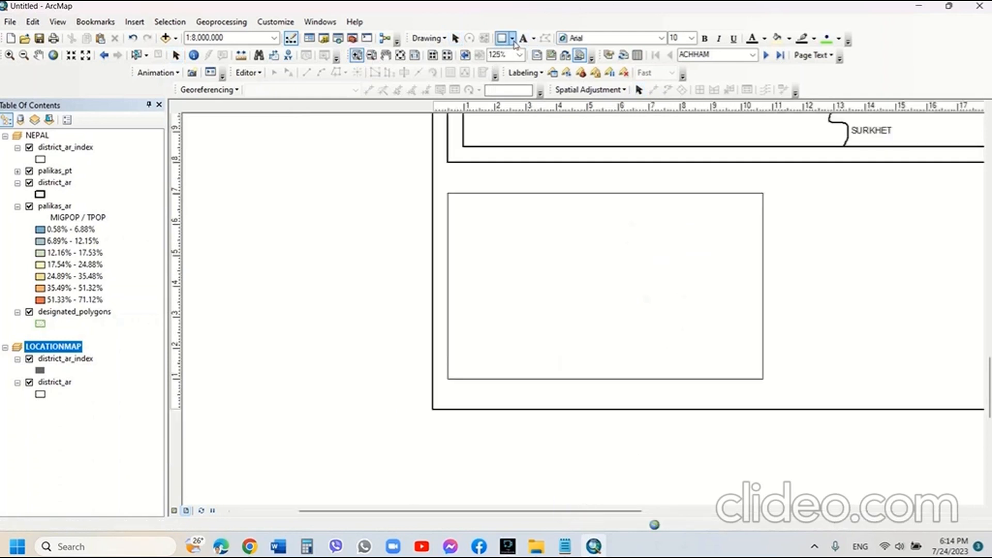
pyautogui.click(533, 40)
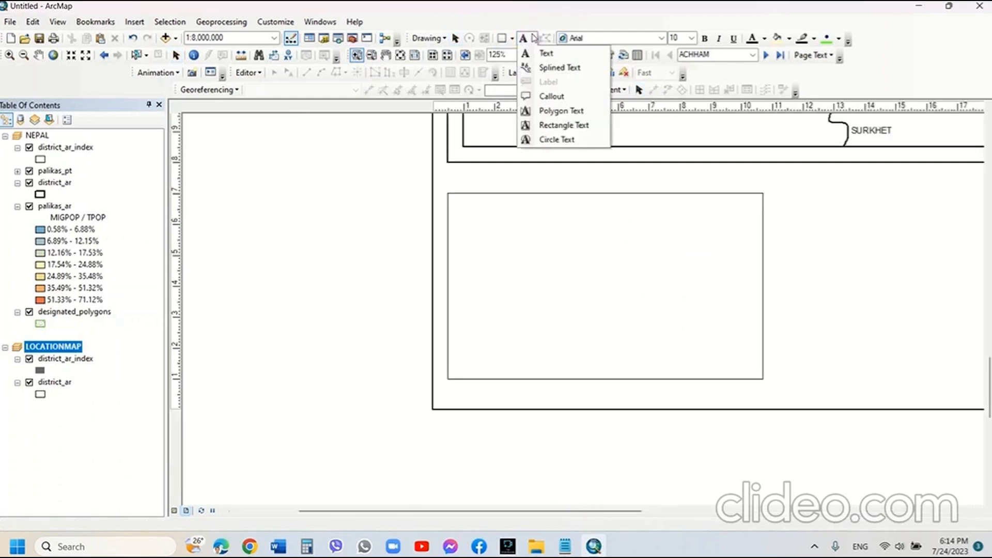
pyautogui.click(564, 125)
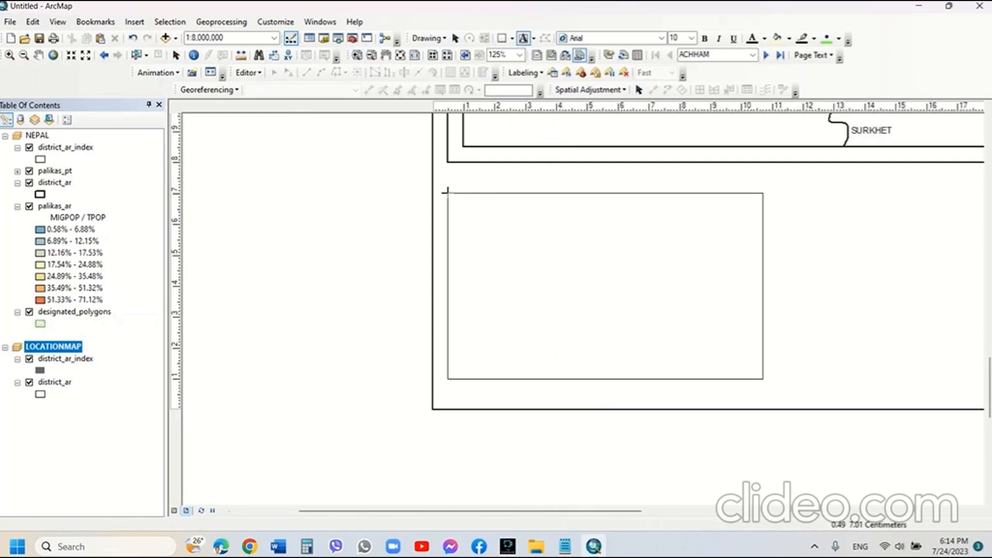
pyautogui.moveTo(447, 192); pyautogui.dragTo(763, 379)
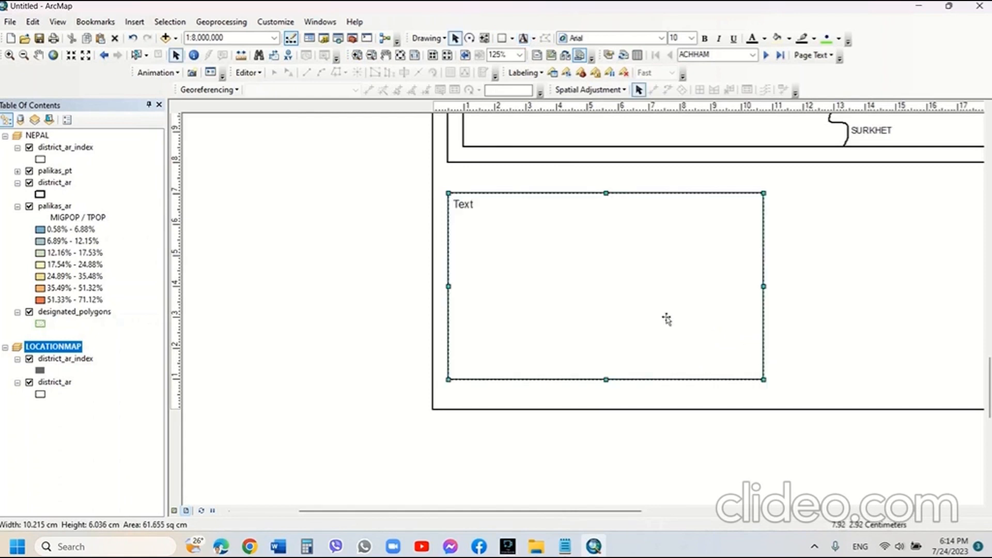
# Replace the rectangle text's placeholder with the copied population migration heading and paragraph
pyautogui.rightClick(475, 205)
pyautogui.click(524, 429)
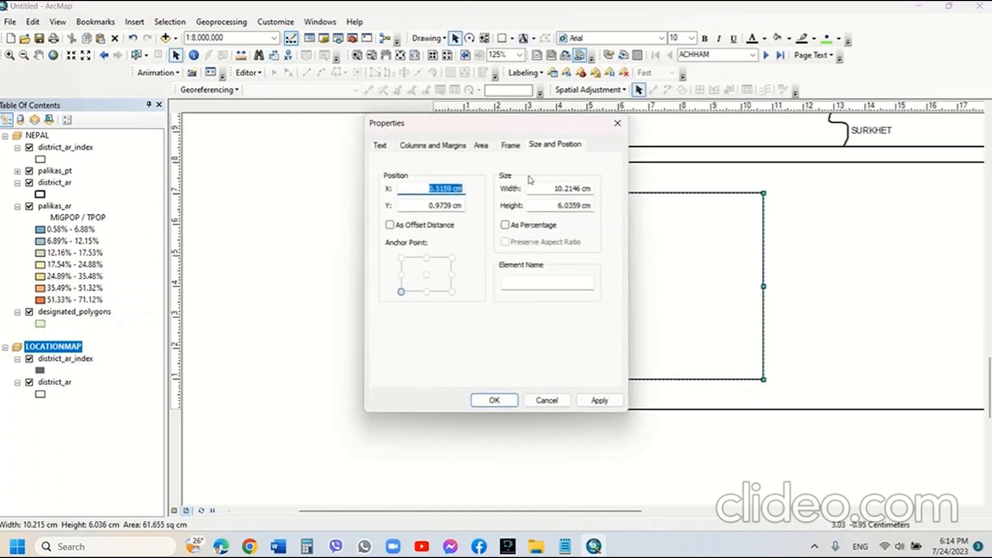
pyautogui.click(378, 145)
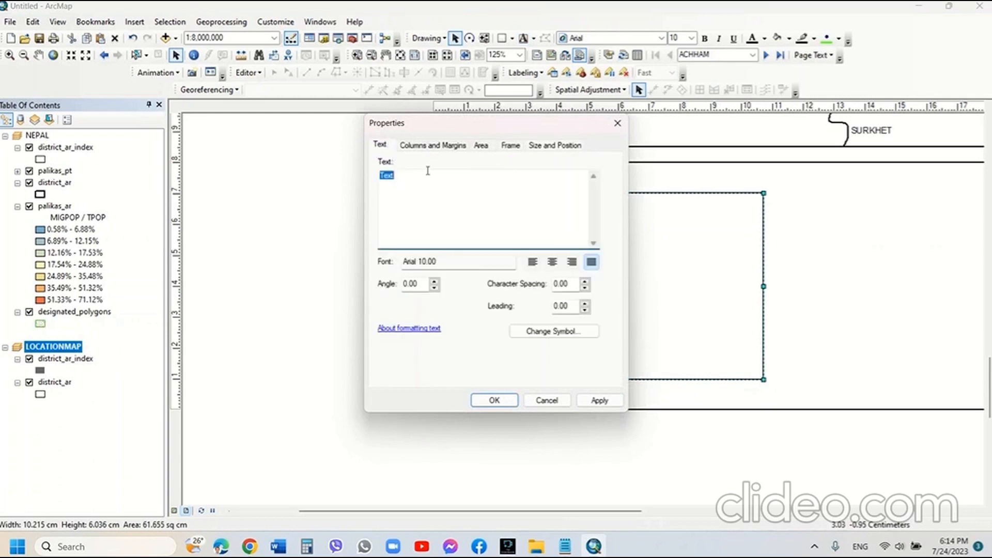
pyautogui.hotkey('ctrl', 'v')
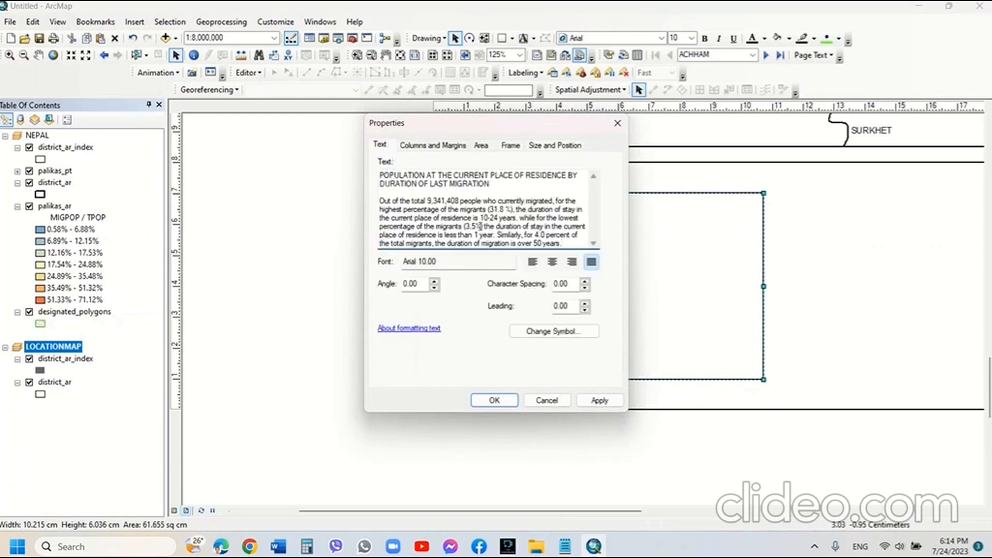
pyautogui.click(592, 404)
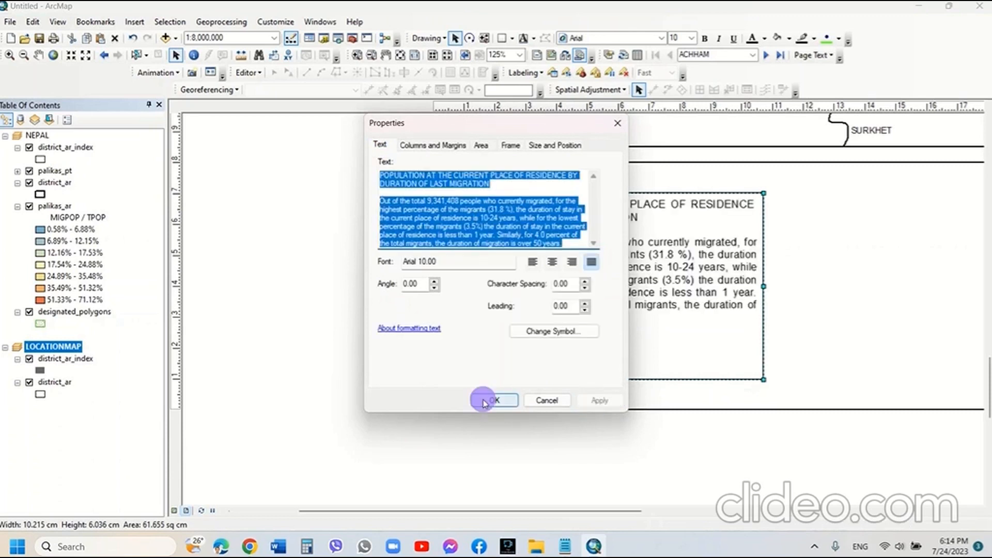
pyautogui.click(491, 401)
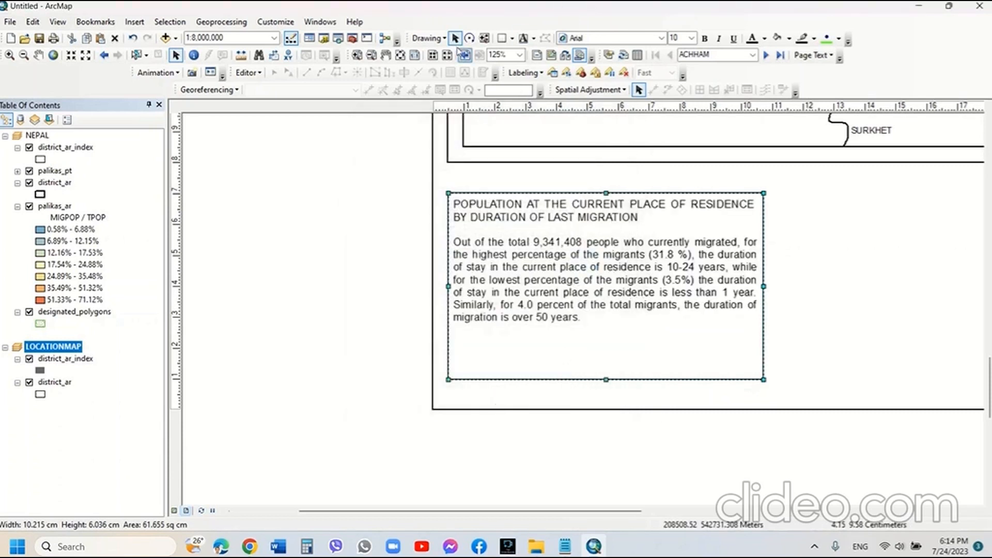
# Try font size 12 on the migration description text and set it back to size 10
pyautogui.click(415, 55)
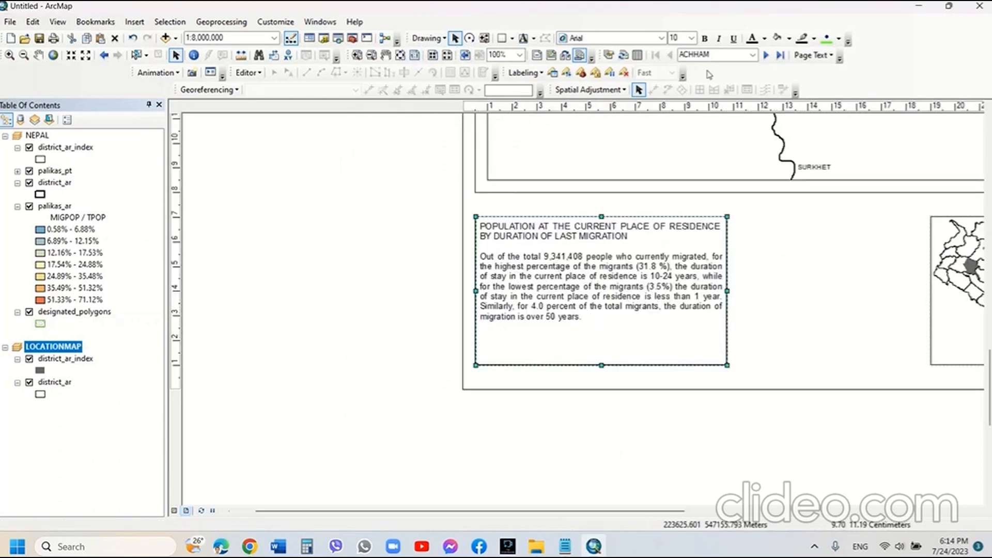
pyautogui.click(692, 38)
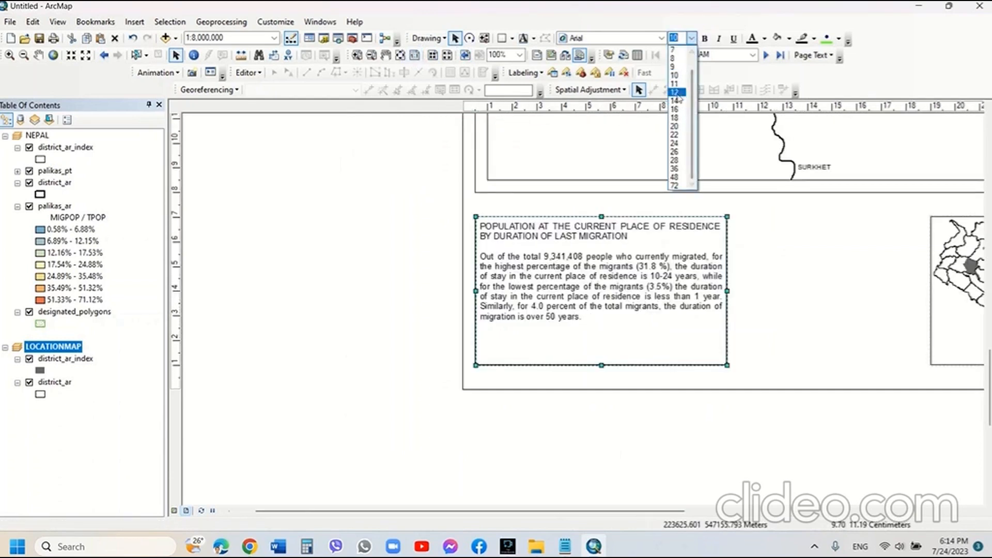
pyautogui.click(677, 92)
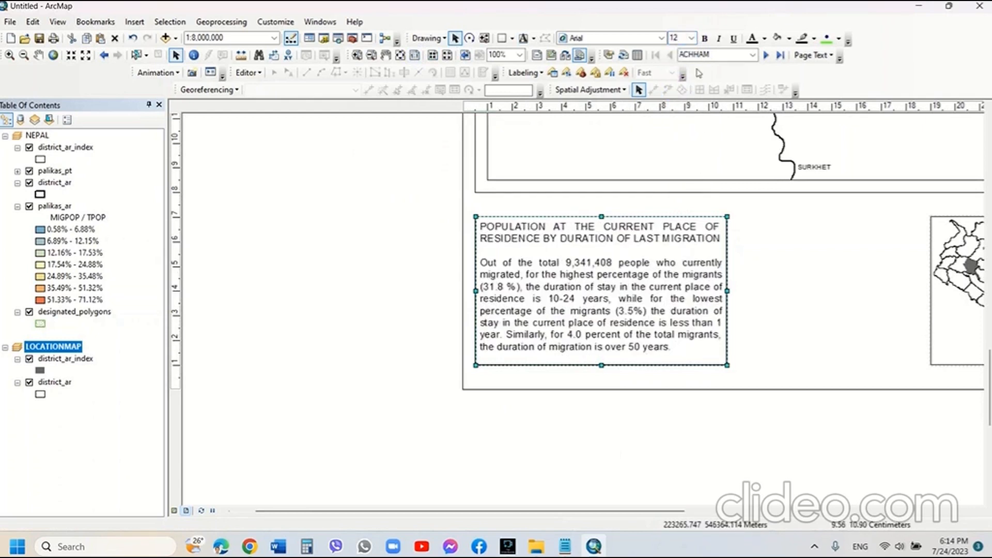
pyautogui.click(692, 38)
pyautogui.click(680, 77)
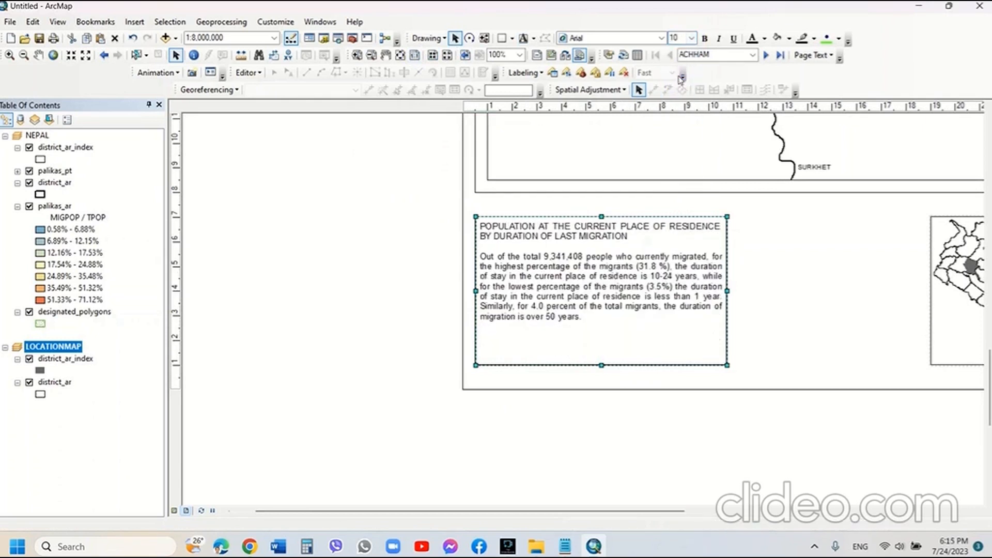
# Set the migration description text to font size 12
pyautogui.click(692, 38)
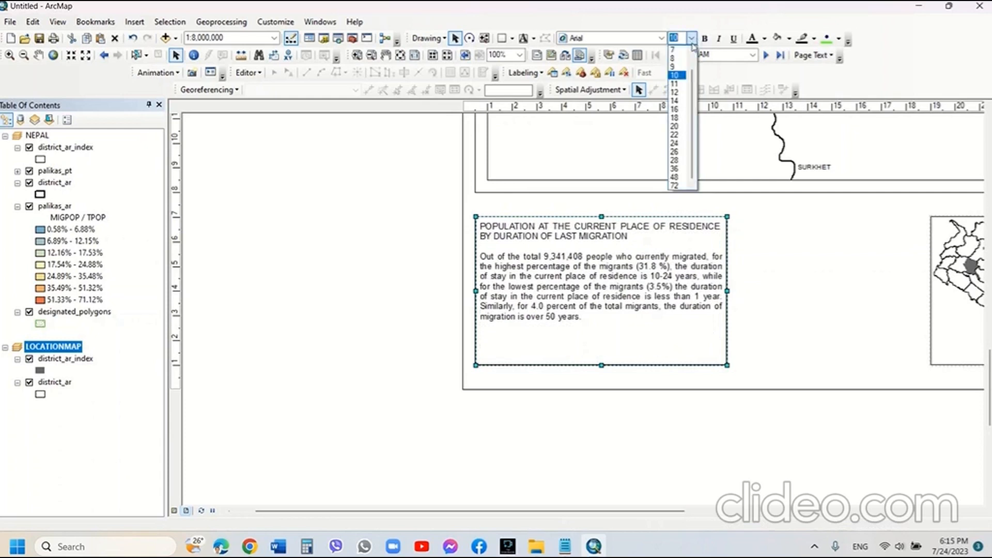
pyautogui.click(677, 92)
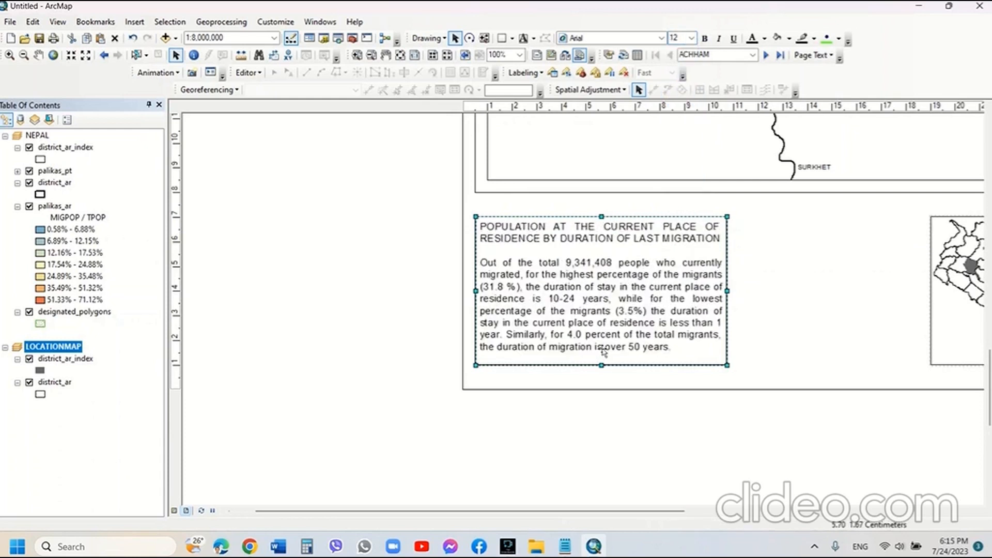
pyautogui.click(375, 220)
# Remove the frame border from the migration description text by setting it to None
pyautogui.rightClick(578, 297)
pyautogui.click(617, 514)
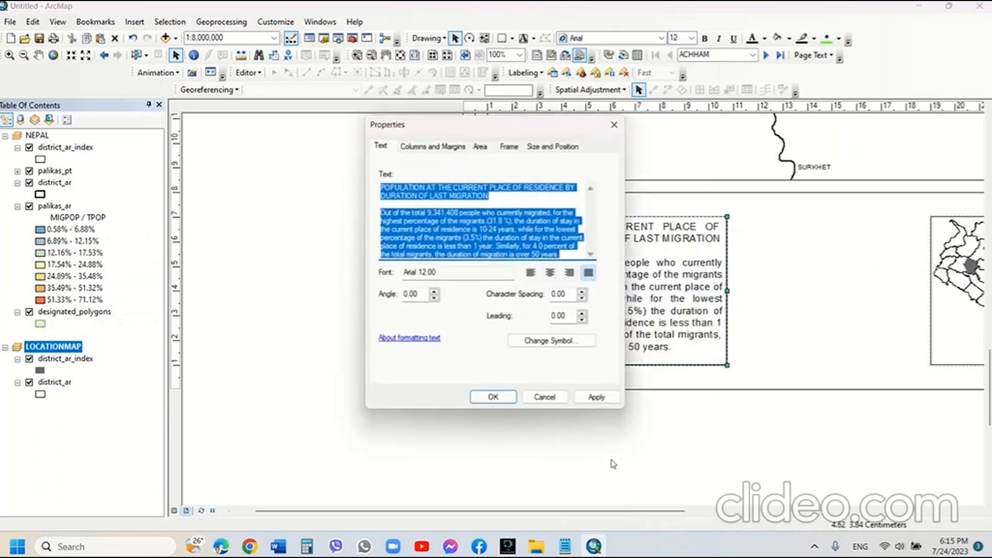
pyautogui.click(535, 147)
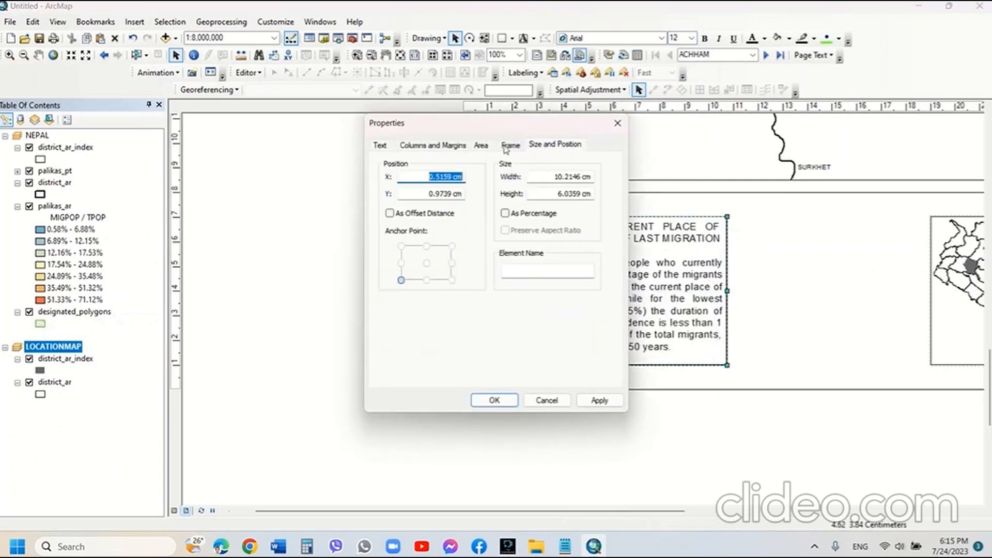
pyautogui.click(508, 146)
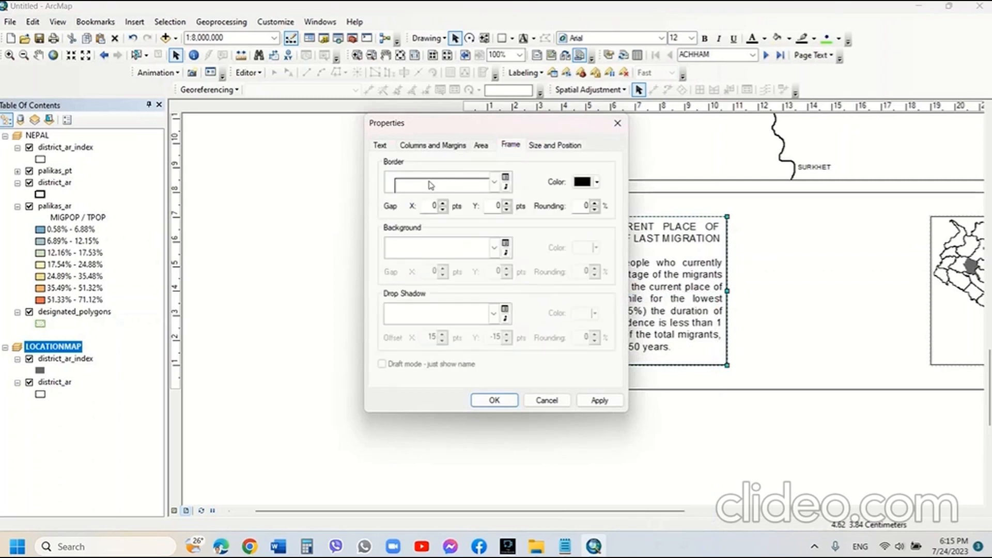
pyautogui.click(490, 183)
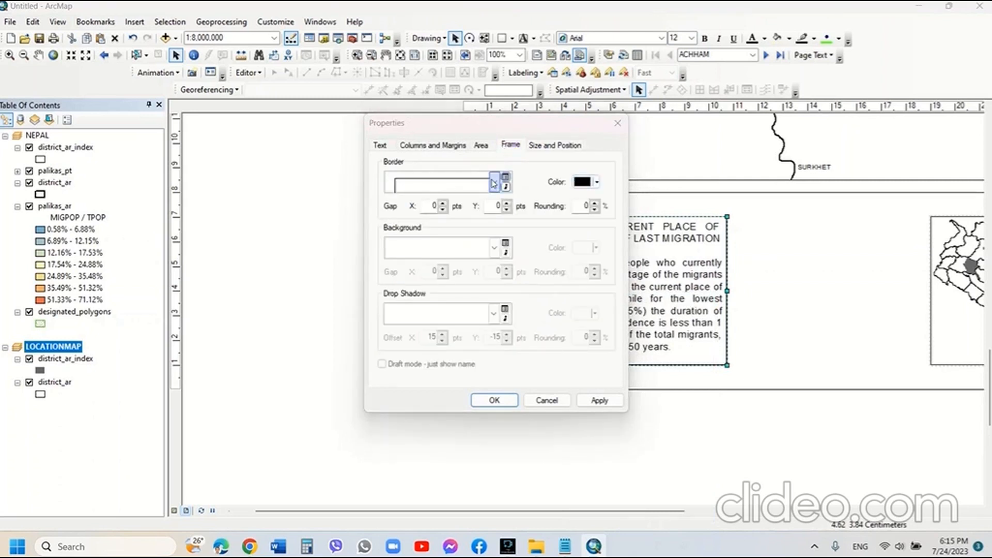
pyautogui.moveTo(559, 364); pyautogui.dragTo(556, 210)
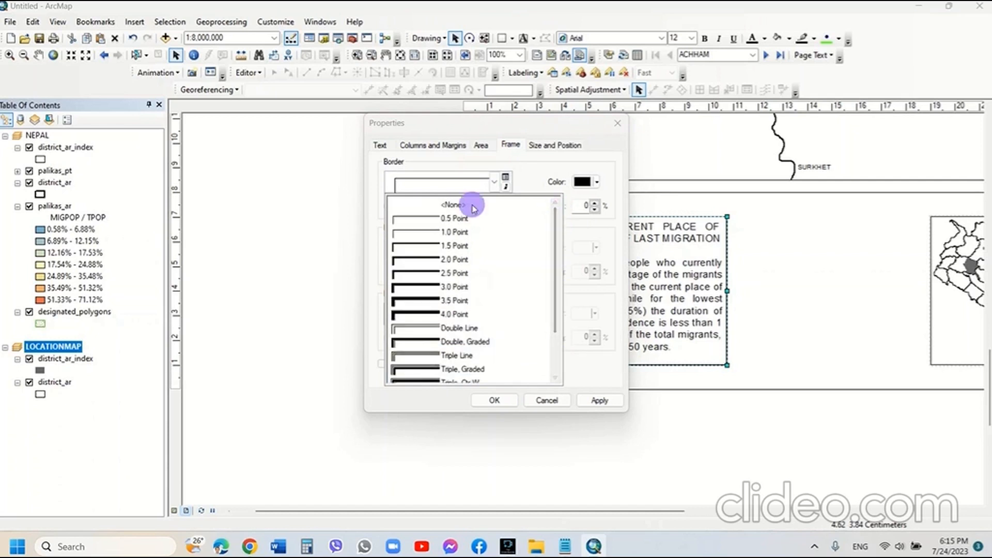
pyautogui.click(453, 205)
pyautogui.click(598, 401)
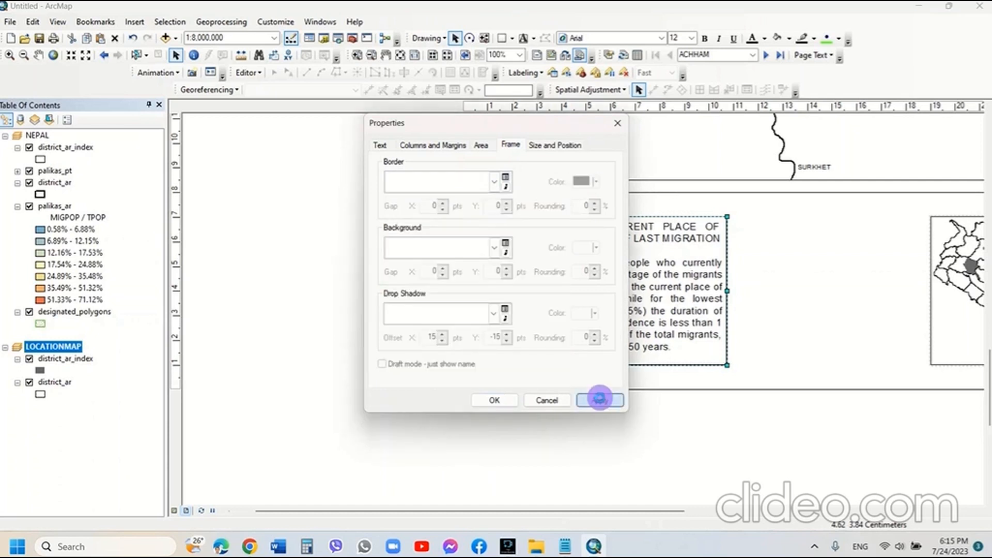
pyautogui.click(482, 398)
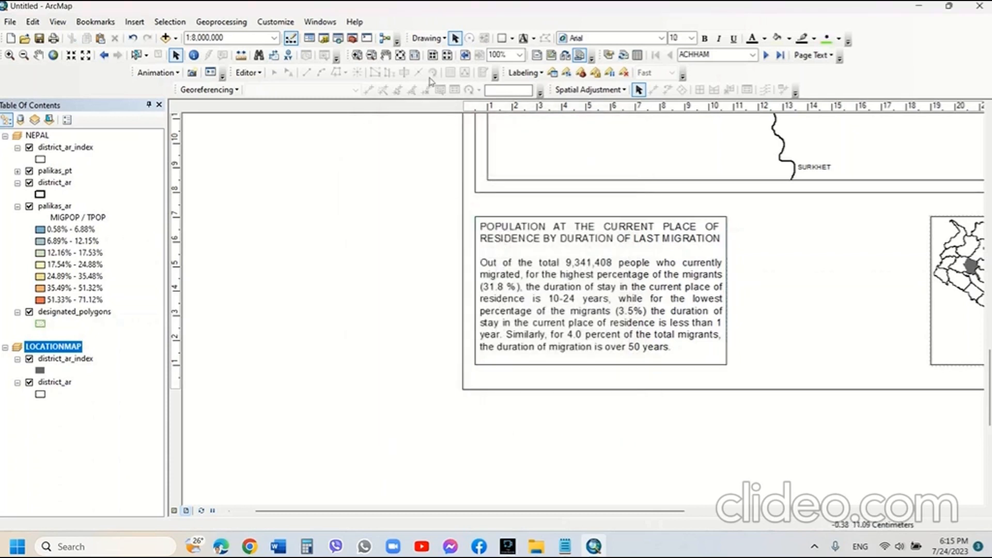
# Switch to Notepad, copy only the two-line heading from the PopulationMig file, and return to ArcMap
pyautogui.click(402, 55)
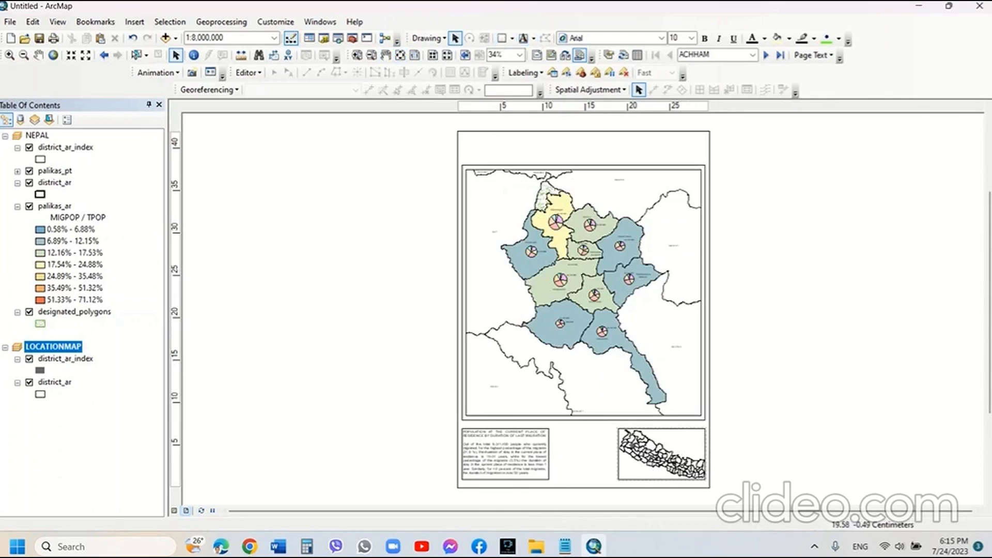
pyautogui.click(565, 546)
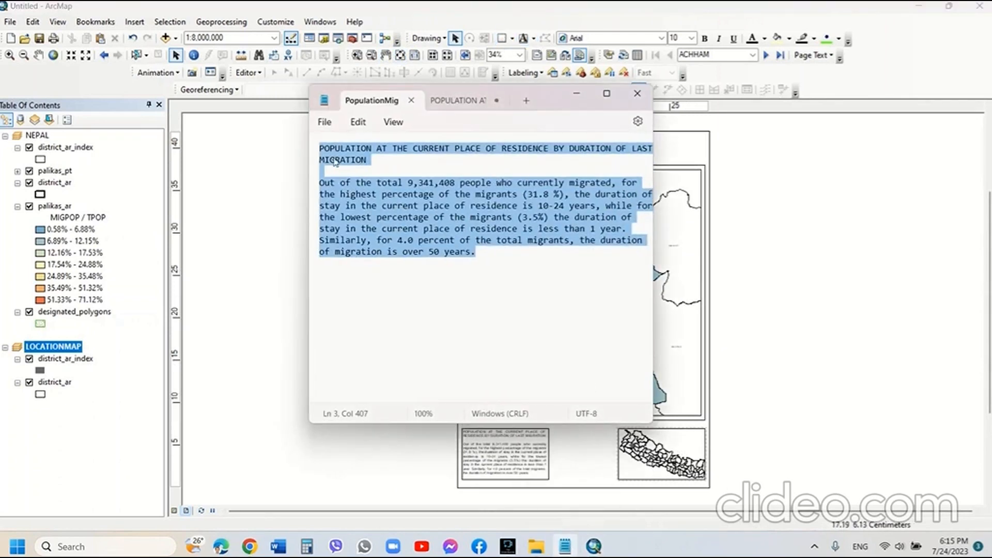
pyautogui.click(327, 149)
pyautogui.moveTo(323, 146); pyautogui.dragTo(367, 160)
pyautogui.hotkey('ctrl', 'c')
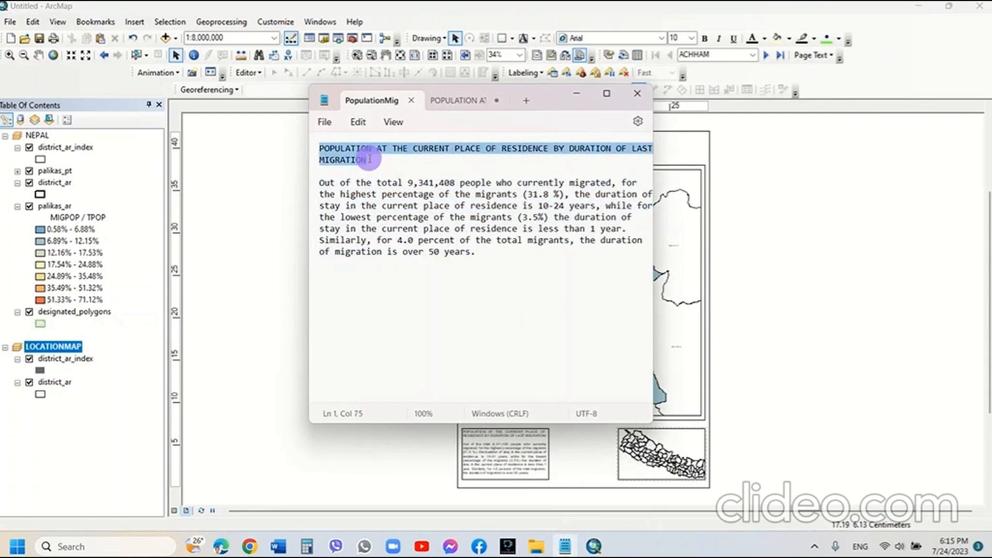
pyautogui.click(576, 94)
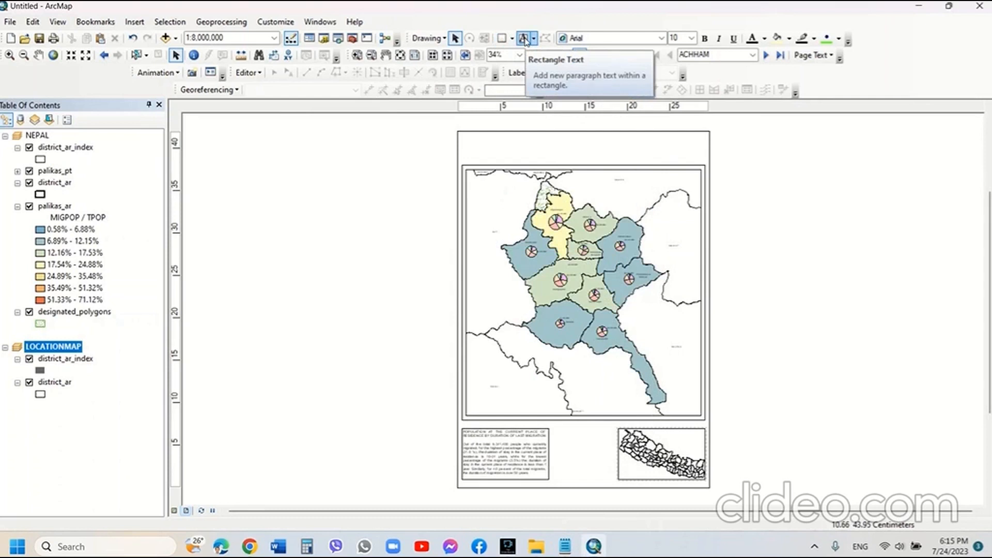
# Add a plain text element with the copied heading in the blank area beside the page
pyautogui.click(533, 39)
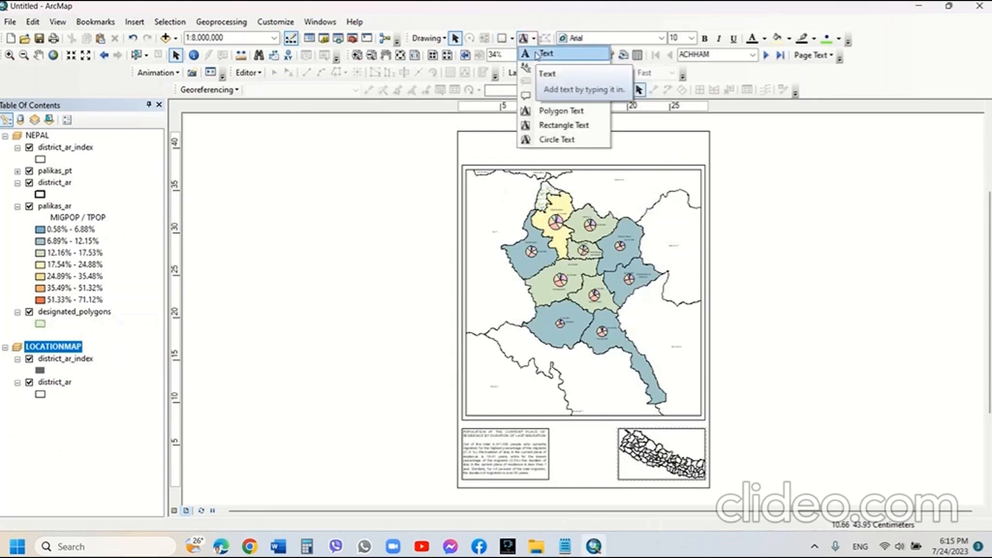
pyautogui.click(540, 54)
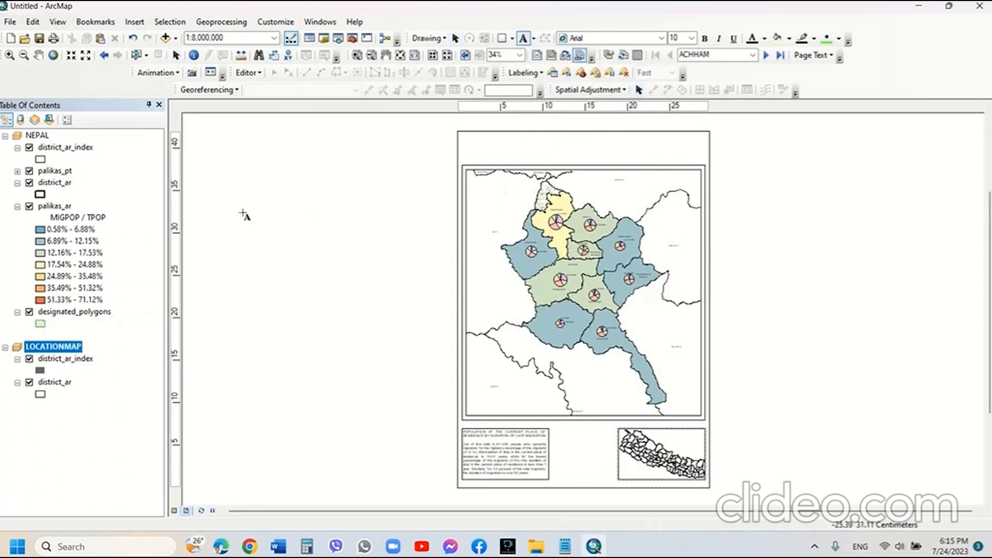
pyautogui.click(249, 154)
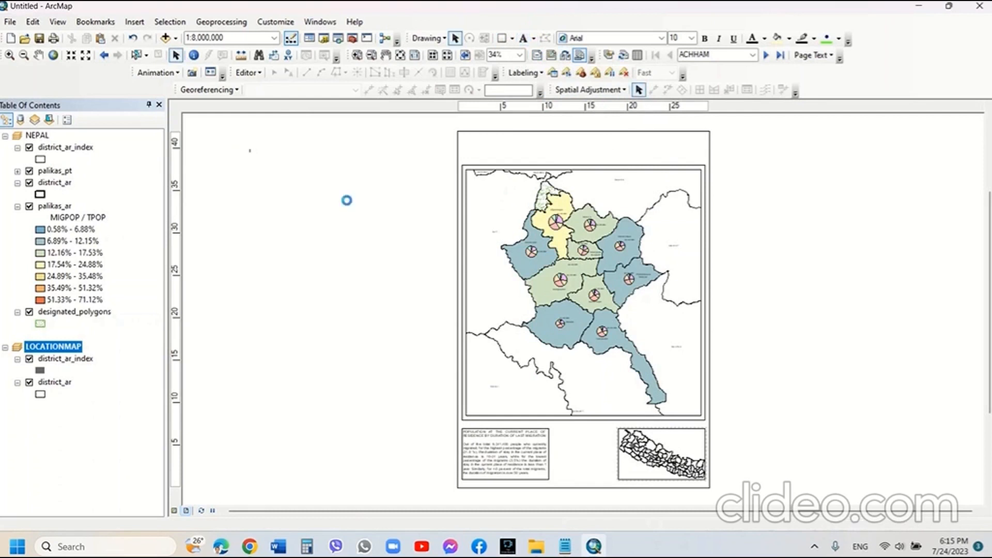
pyautogui.hotkey('ctrl', 'v')
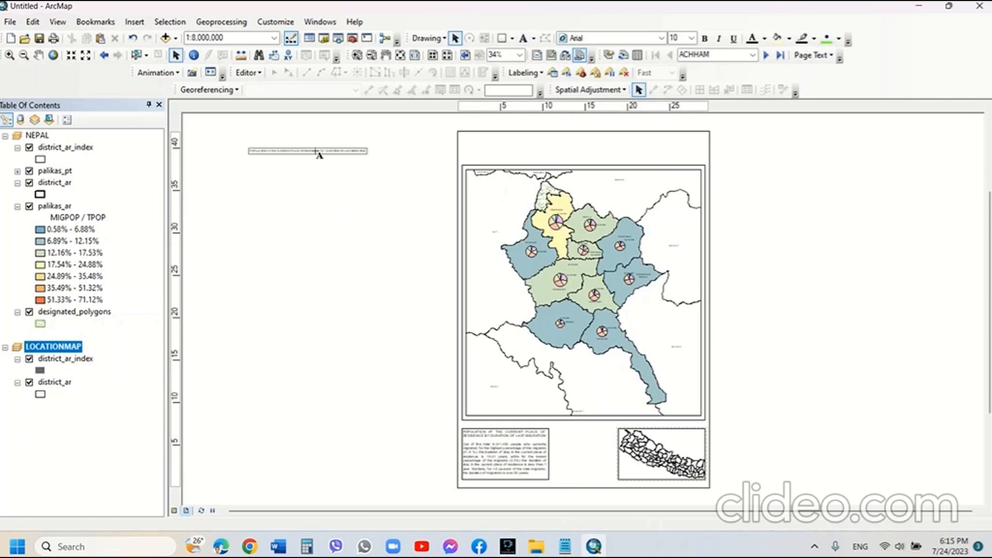
pyautogui.click(179, 57)
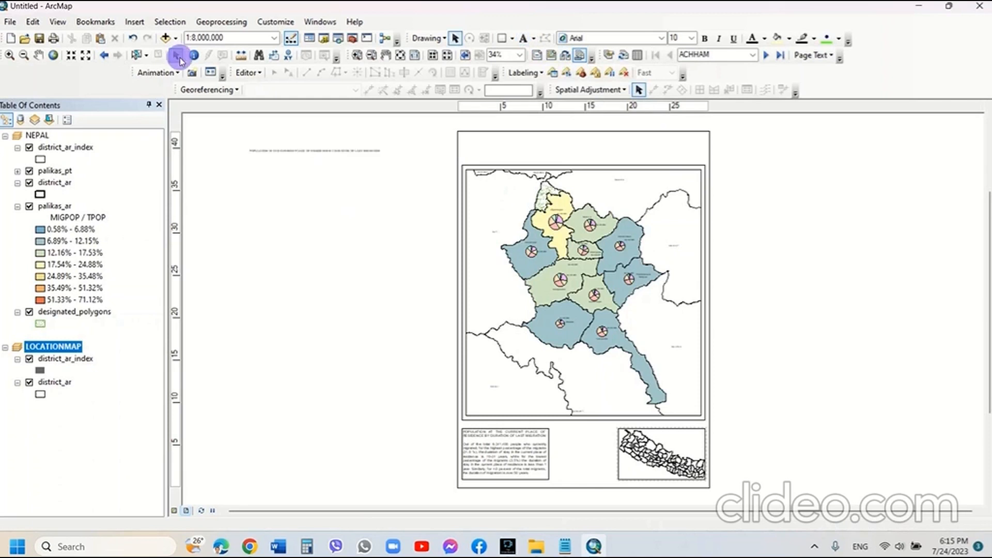
# Break the heading text into two lines before "BY DURATION OF LAST MIGRATION" and center its alignment
pyautogui.doubleClick(305, 151)
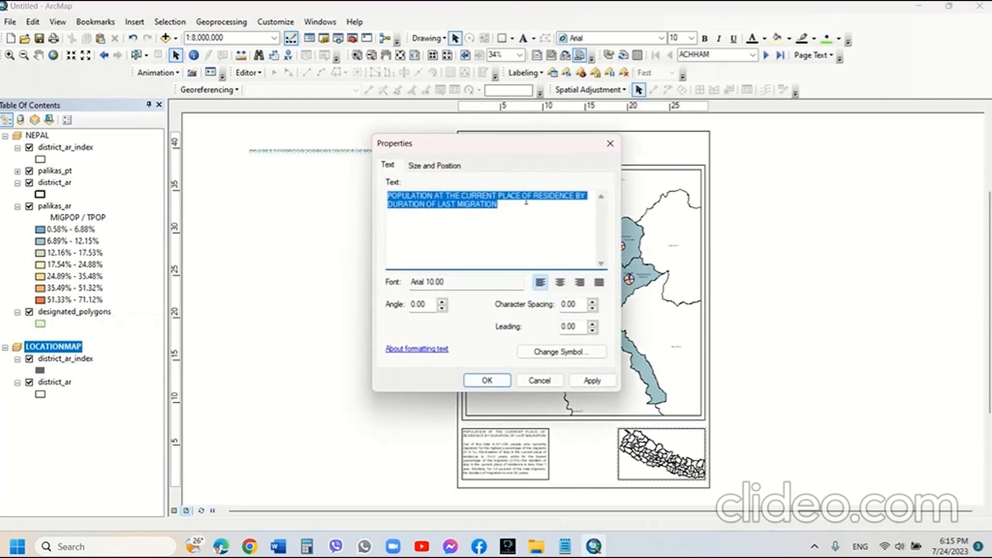
pyautogui.click(537, 197)
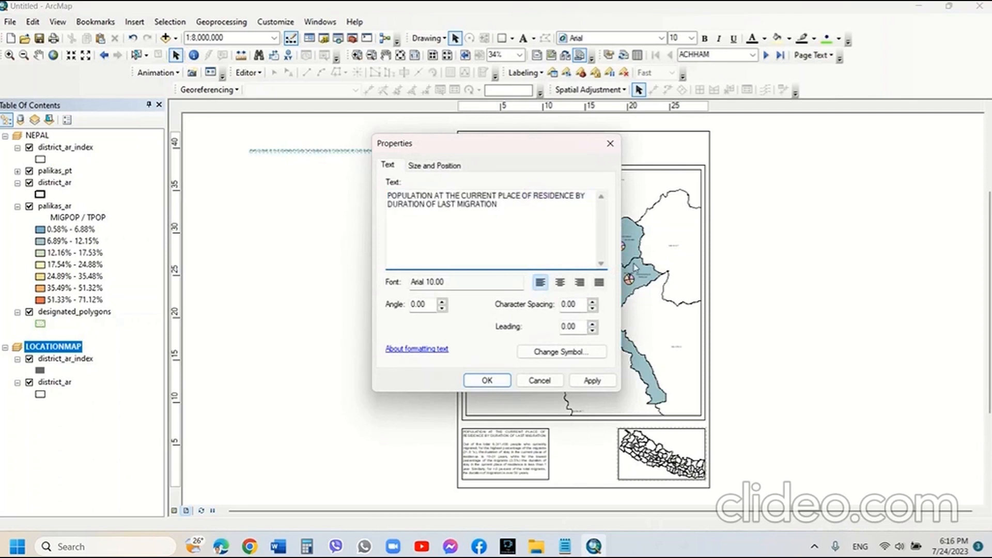
pyautogui.click(577, 195)
pyautogui.press('Return')
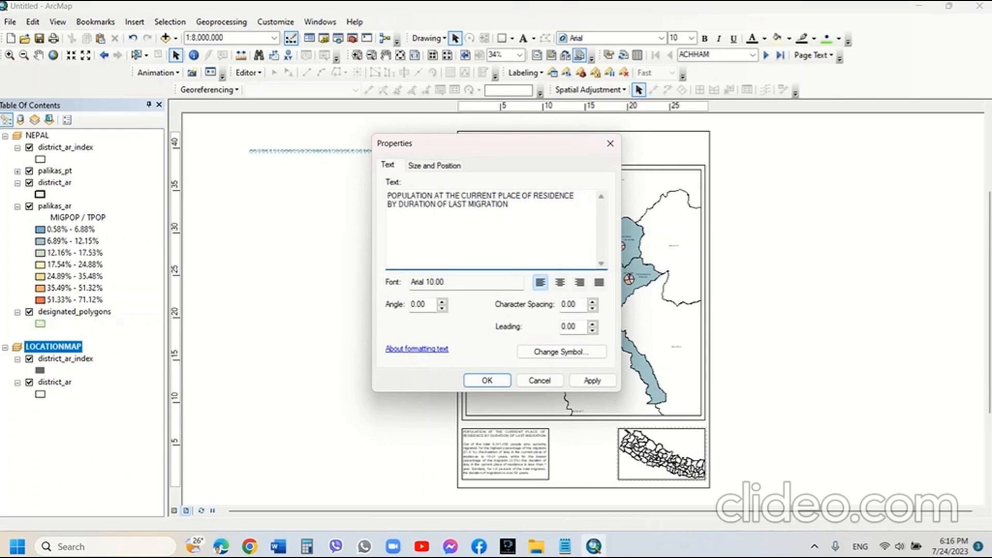
pyautogui.click(565, 283)
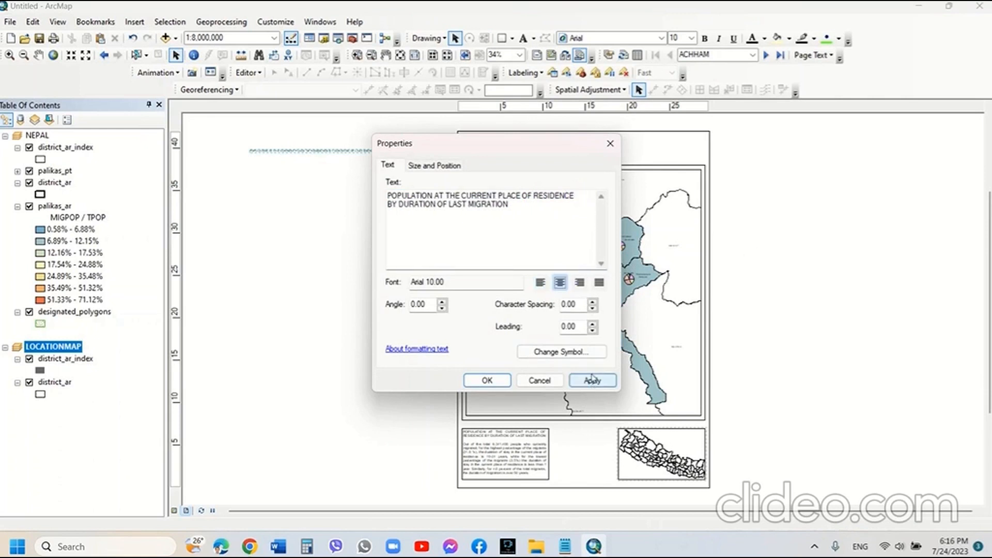
pyautogui.click(592, 381)
pyautogui.click(610, 143)
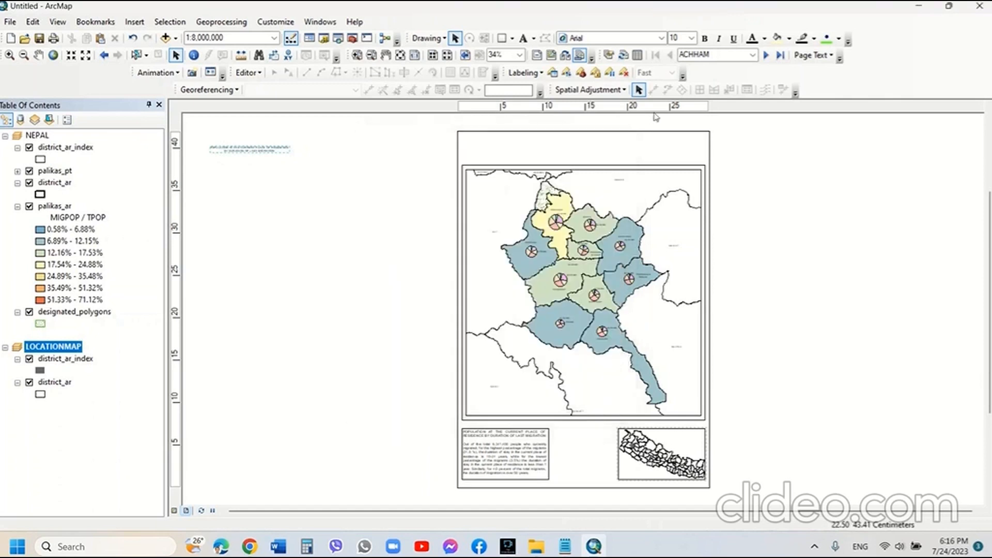
# Make the heading bold at font size 26 and move it into the space above the main map
pyautogui.click(691, 38)
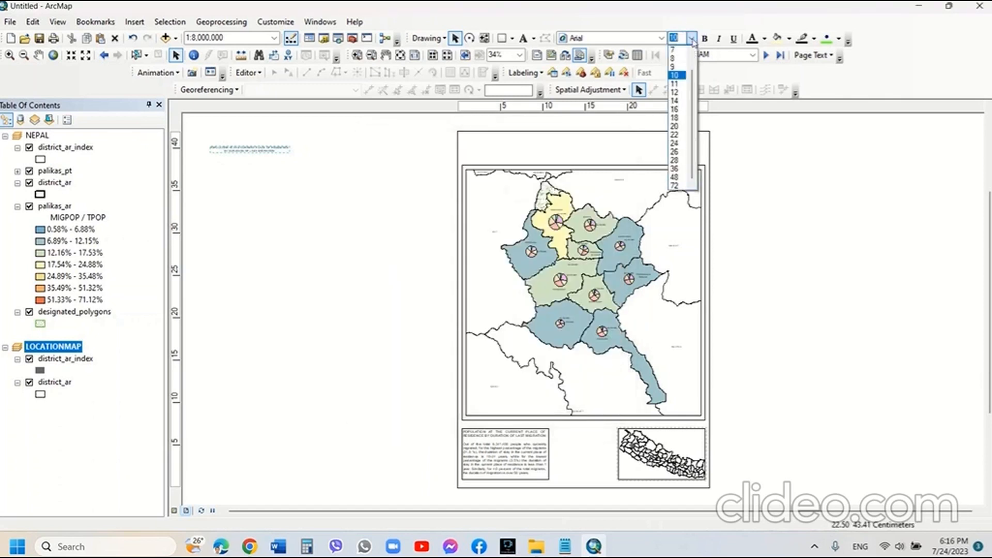
pyautogui.click(675, 160)
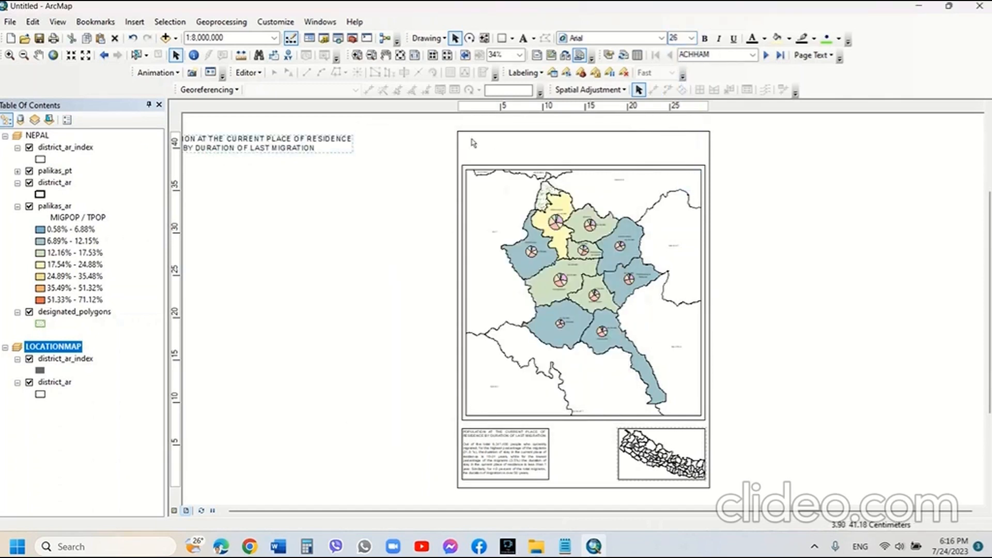
pyautogui.click(703, 38)
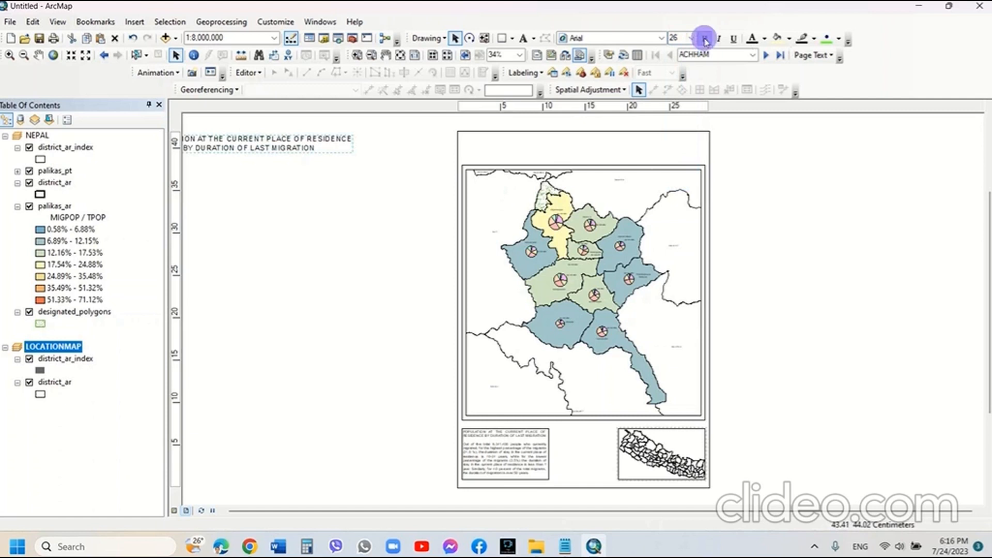
pyautogui.click(300, 146)
pyautogui.moveTo(652, 149); pyautogui.dragTo(628, 150)
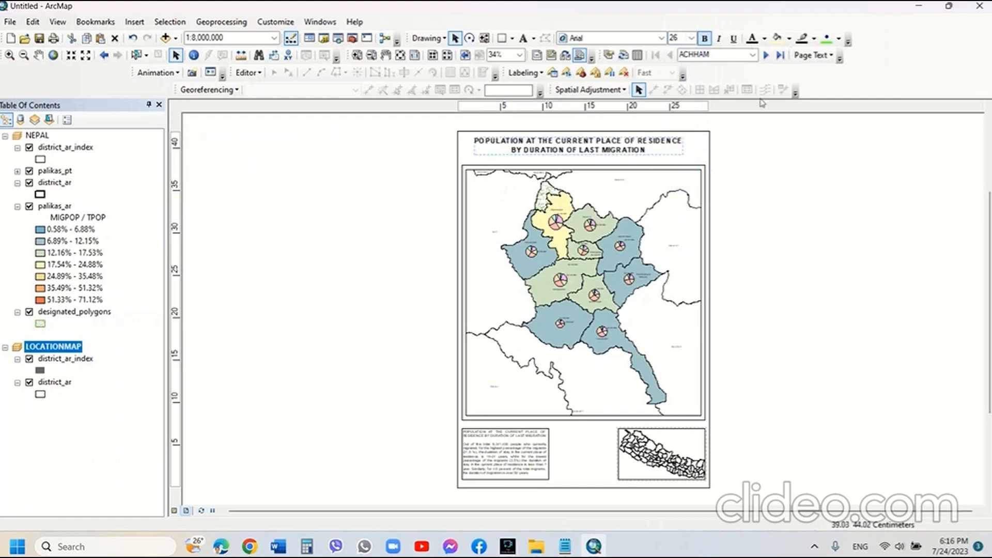
# Set the heading to font size 16, move it nearer the page's upper edge, and center-align it with the main map frame
pyautogui.click(692, 39)
pyautogui.click(677, 114)
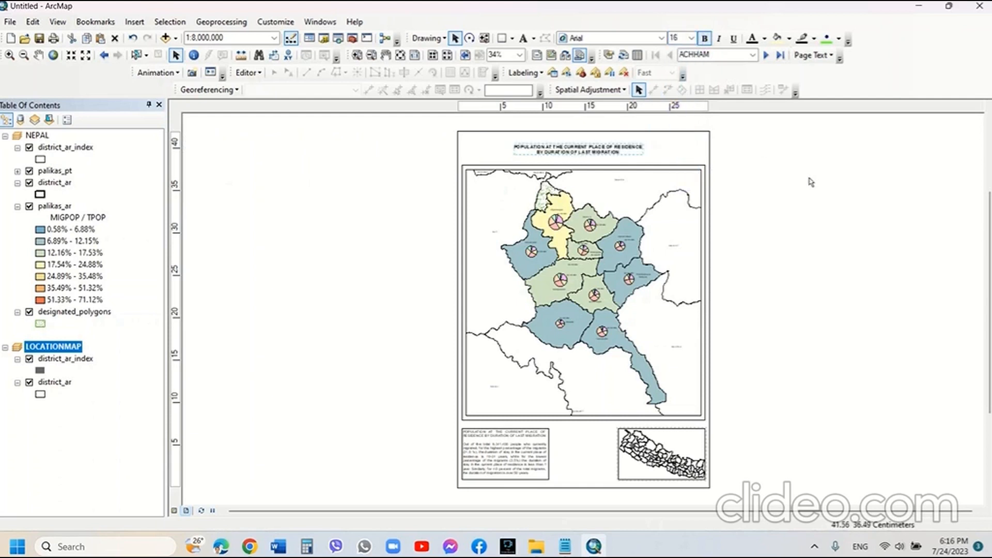
pyautogui.moveTo(599, 151); pyautogui.dragTo(658, 139)
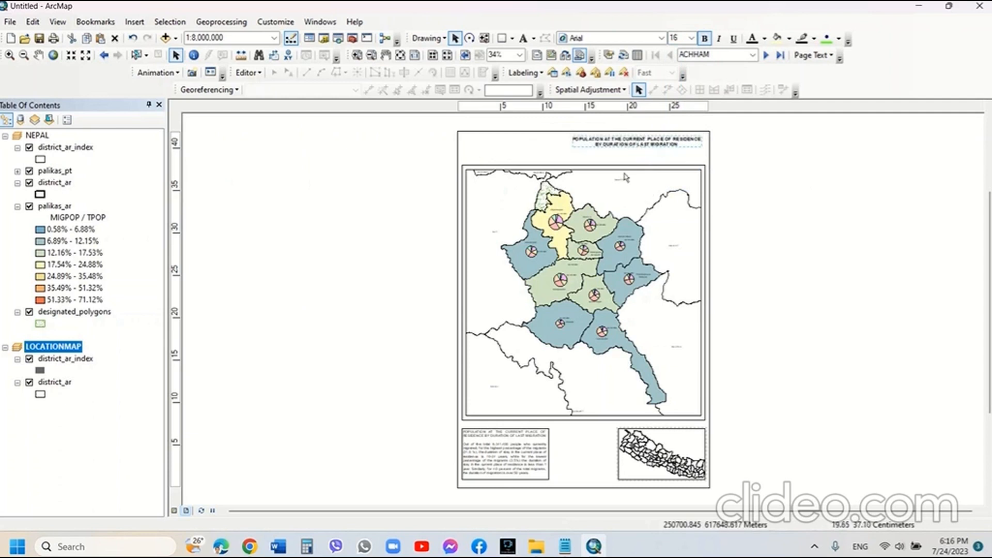
pyautogui.rightClick(671, 180)
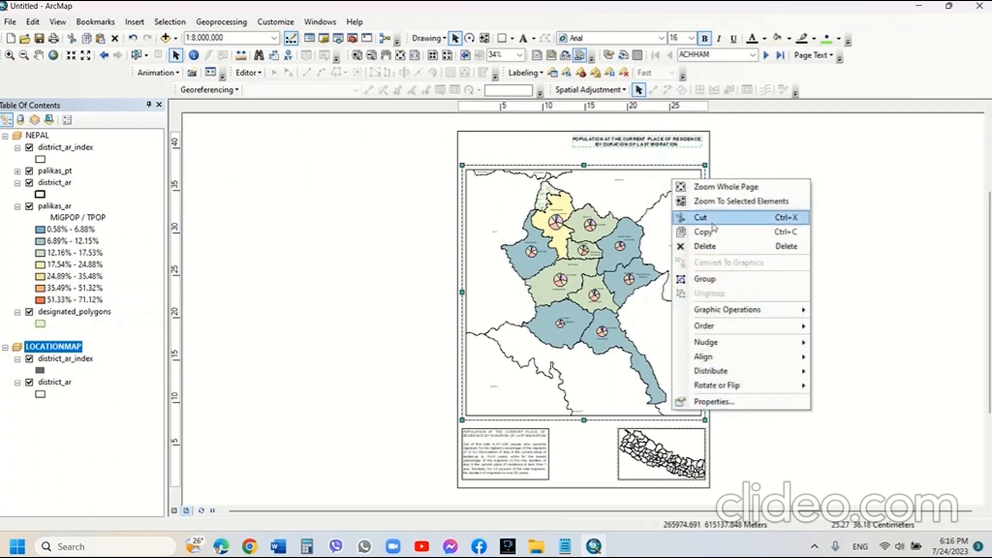
pyautogui.moveTo(715, 357)
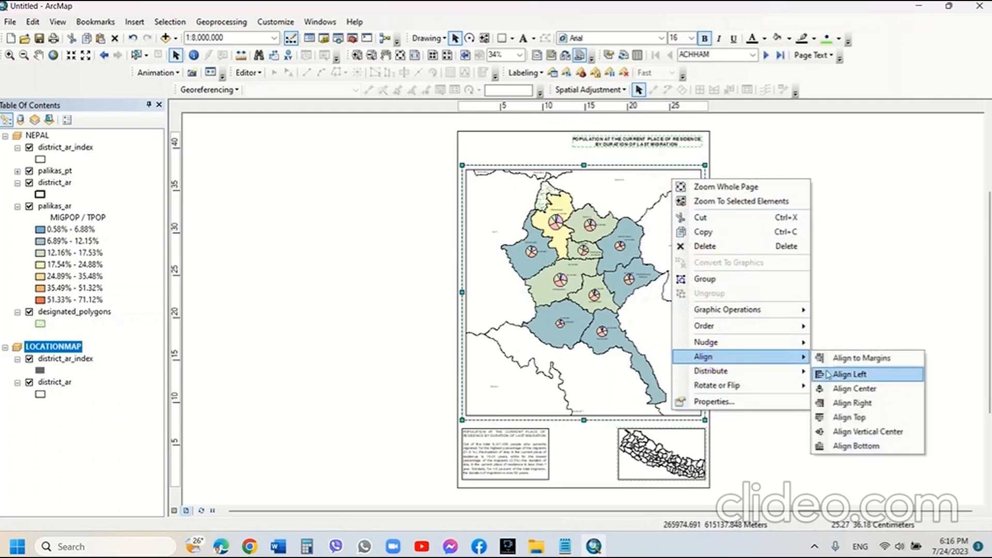
pyautogui.click(854, 388)
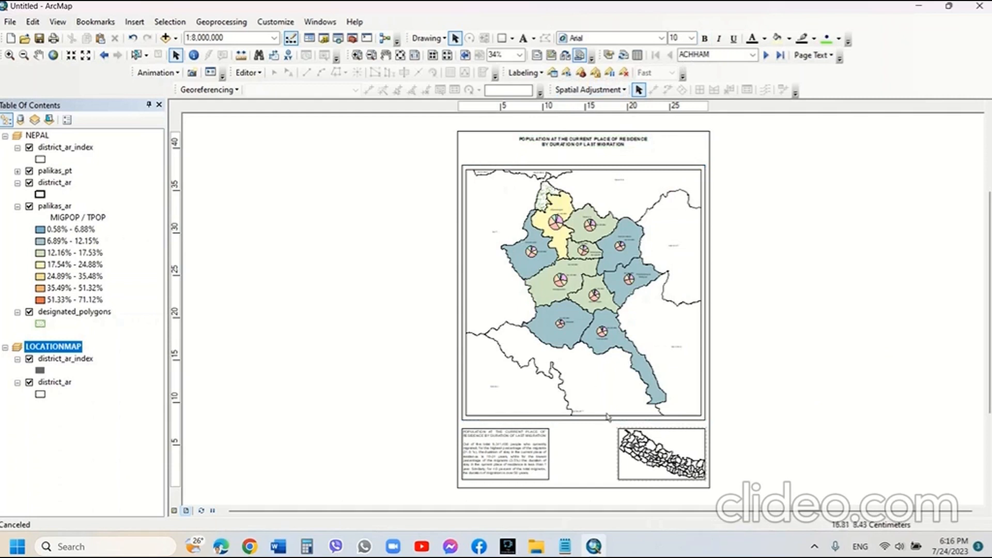
# Insert a Data Driven Page Attribute dynamic text using the PROVINCE field and place it in the blank area beside the page
pyautogui.click(135, 23)
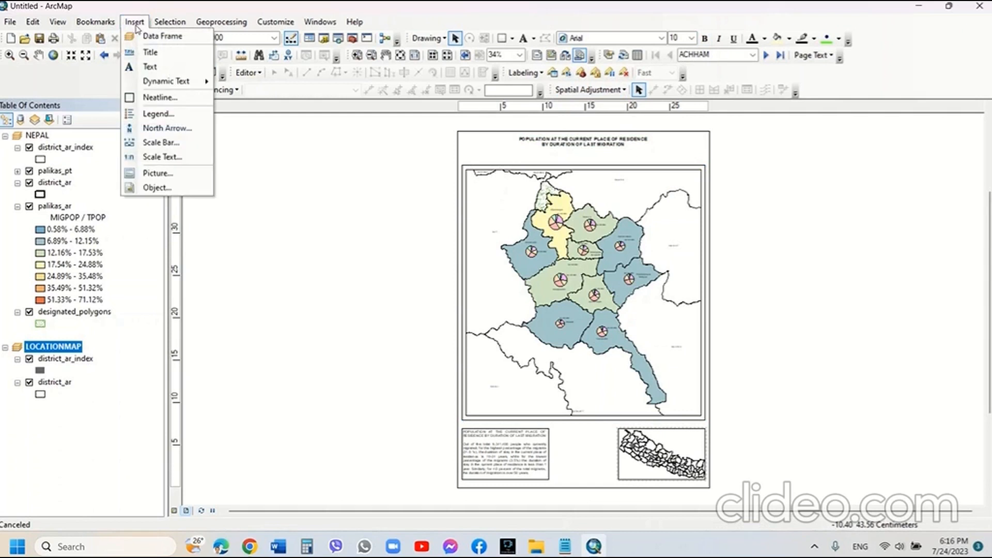
pyautogui.moveTo(181, 81)
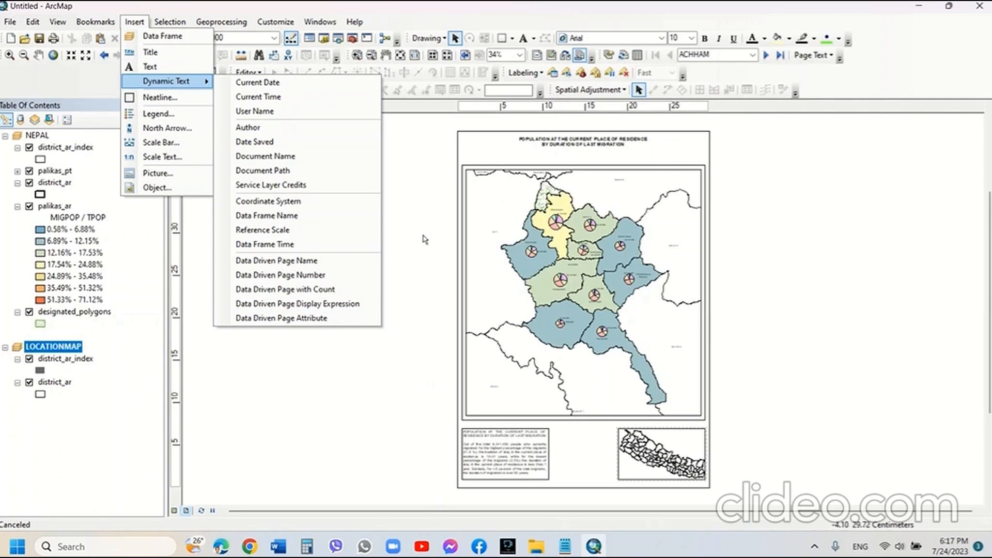
pyautogui.click(247, 319)
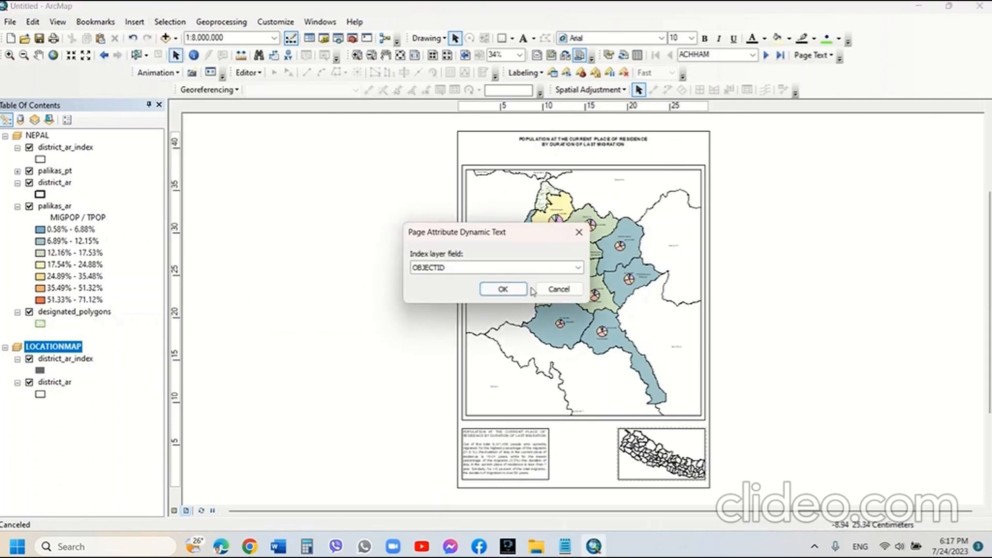
pyautogui.click(579, 267)
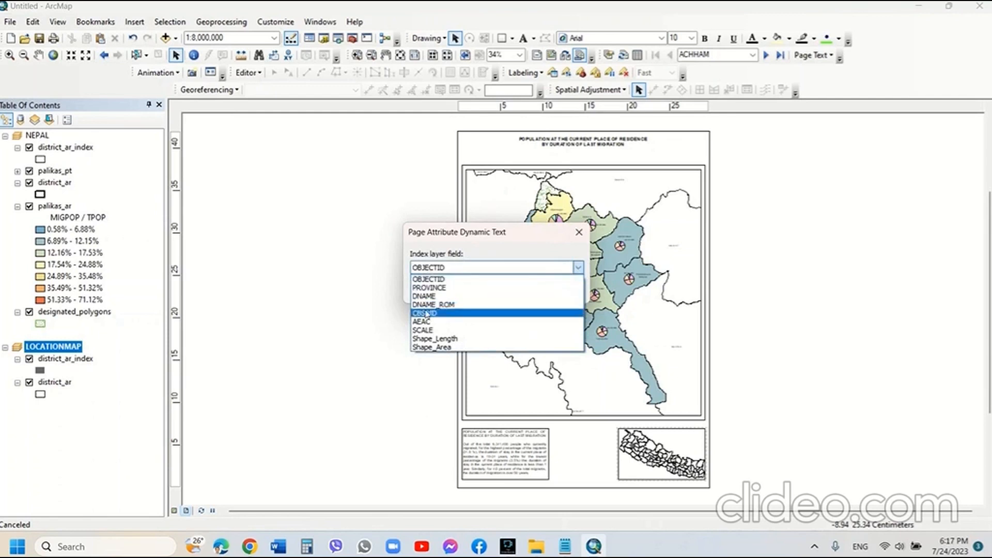
pyautogui.click(431, 288)
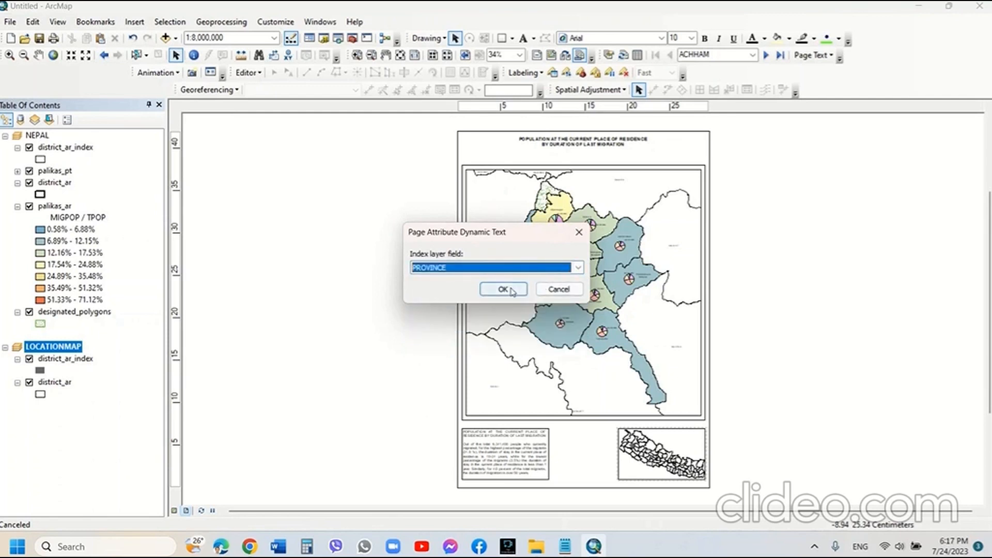
pyautogui.click(506, 291)
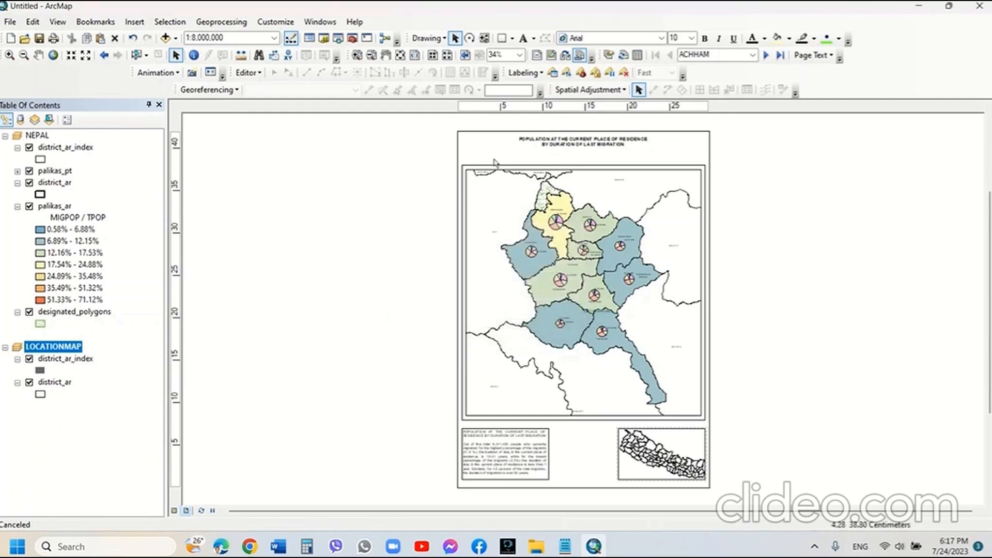
pyautogui.click(590, 311)
pyautogui.click(323, 279)
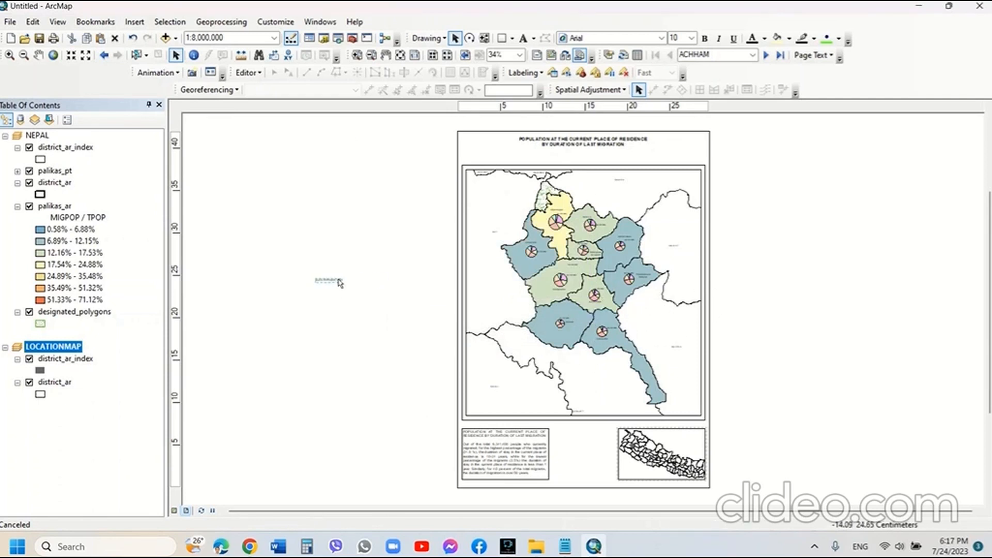
# Add the prefix "PROVINCE: " in front of the dynamic tag in the province text element
pyautogui.rightClick(337, 282)
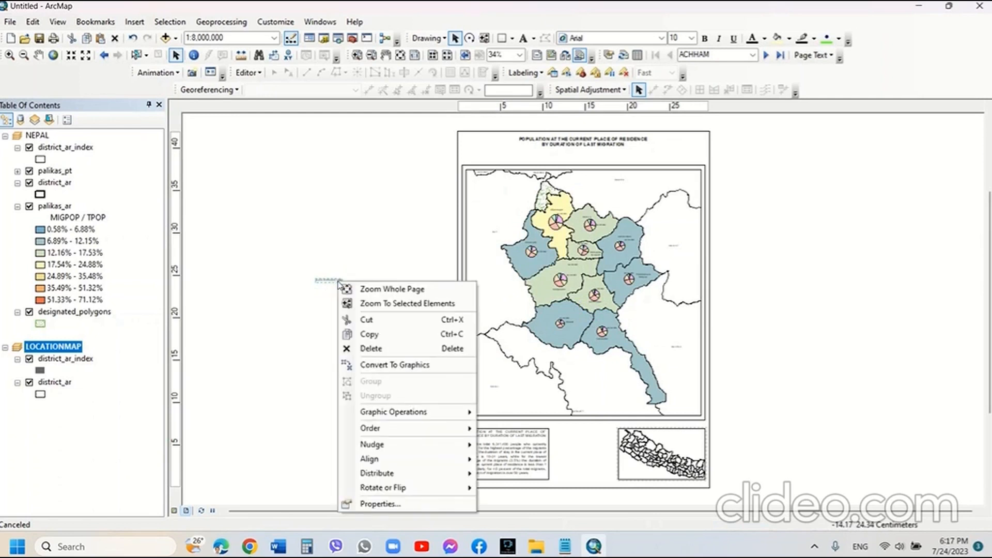
pyautogui.click(378, 504)
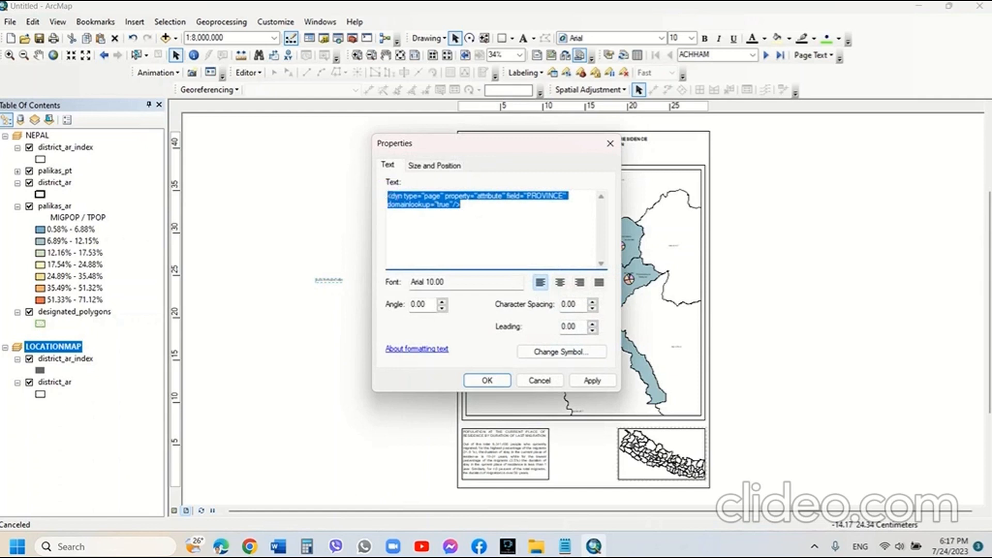
pyautogui.click(391, 196)
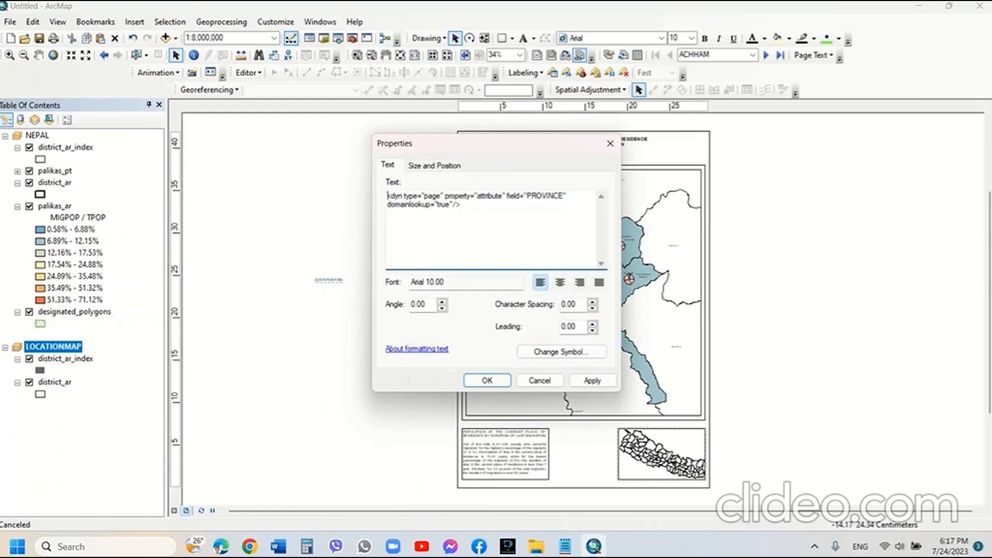
pyautogui.write('PROVIN')
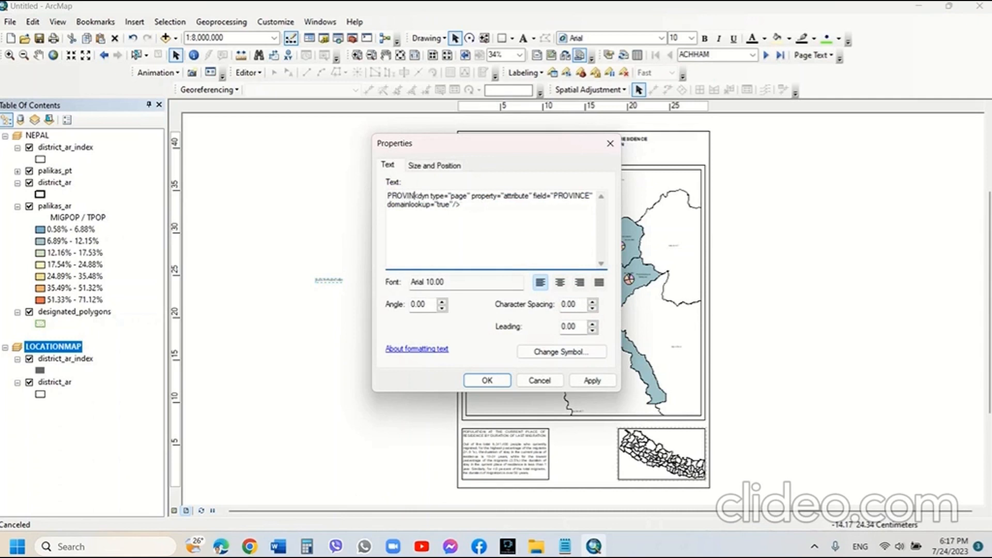
pyautogui.write('CE:')
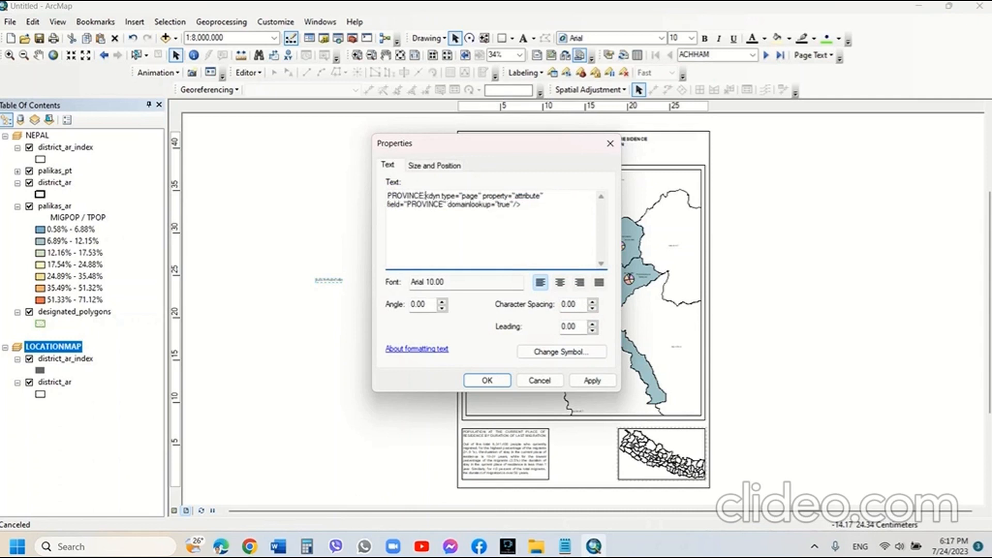
pyautogui.click(541, 352)
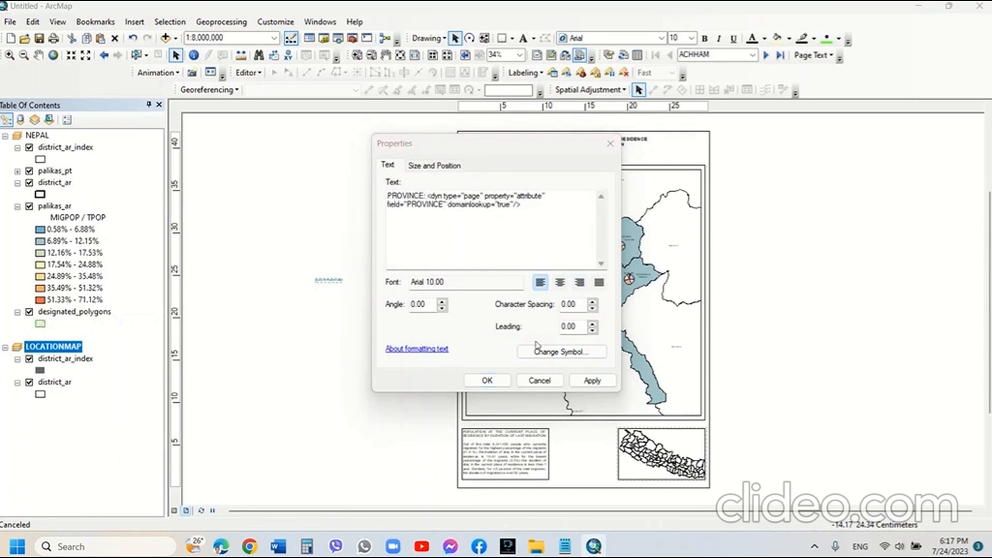
pyautogui.click(487, 380)
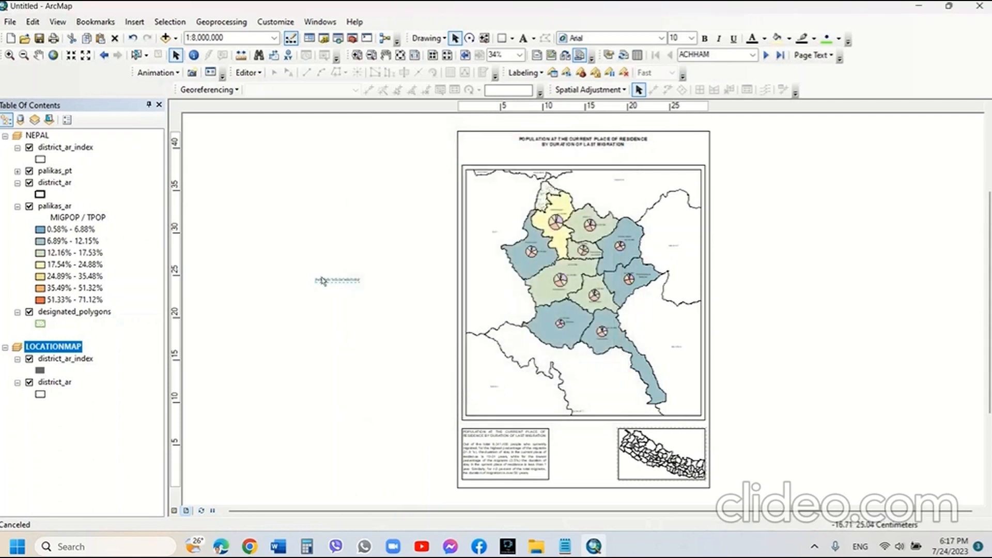
# Set the province text to font size 16 and move it just above the main map frame's upper-left corner
pyautogui.click(694, 39)
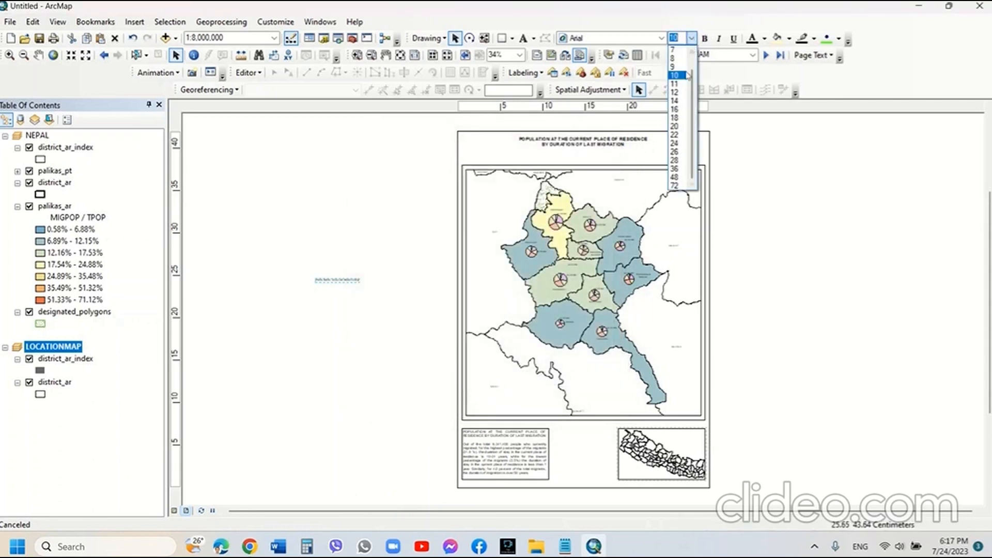
pyautogui.click(678, 102)
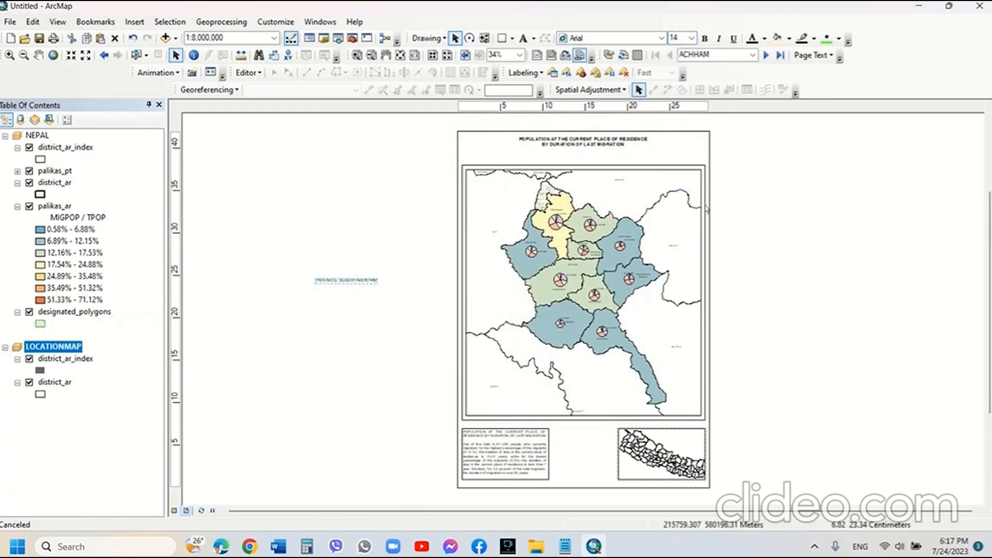
pyautogui.click(692, 38)
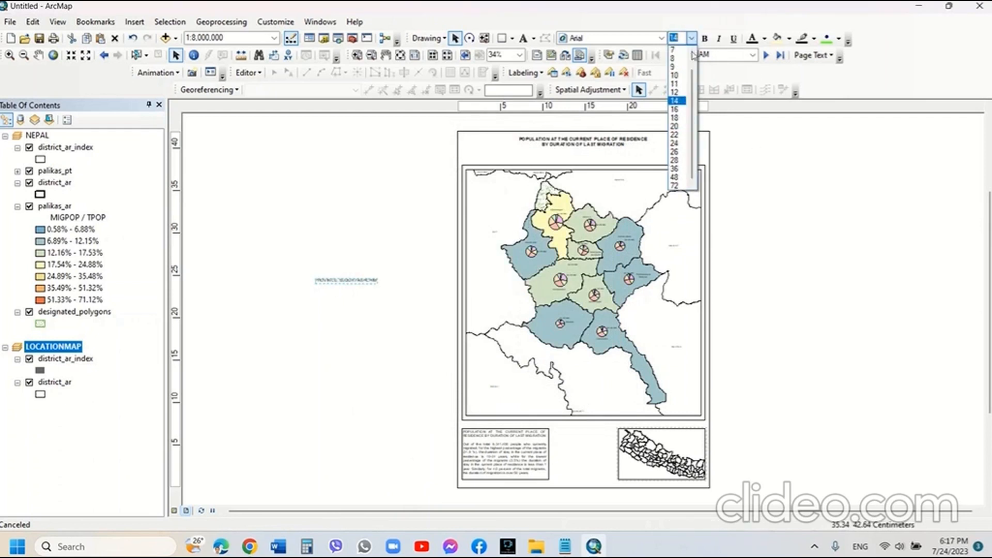
pyautogui.click(676, 109)
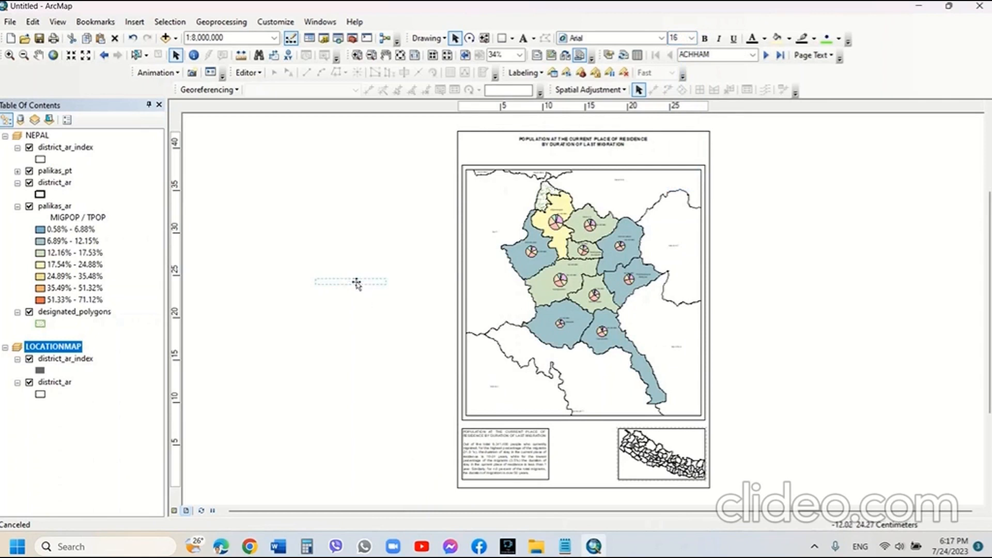
pyautogui.moveTo(357, 283); pyautogui.dragTo(504, 161)
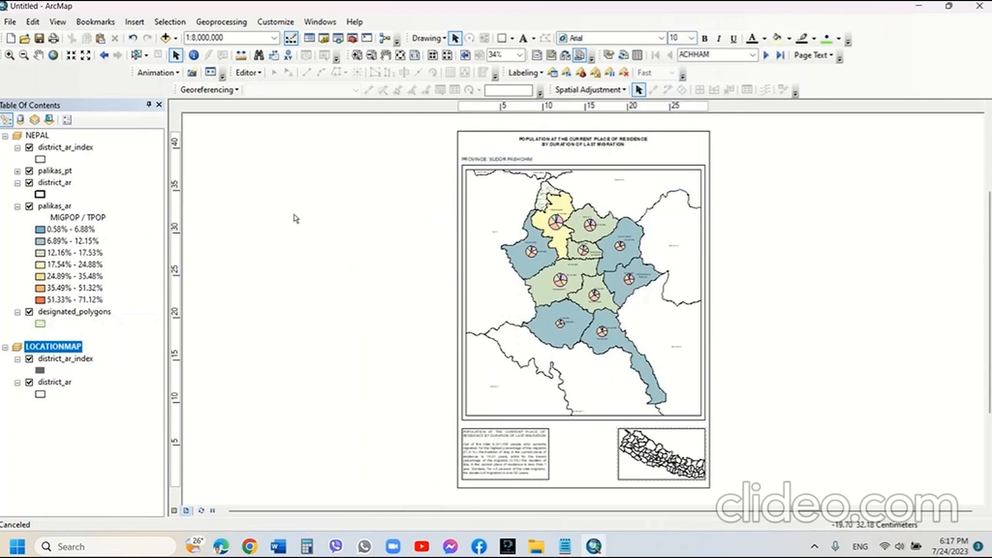
# Insert a Data Driven Page Attribute dynamic text using the DNAME_ROM field and move it to the blank area beside the page
pyautogui.click(134, 22)
pyautogui.moveTo(170, 81)
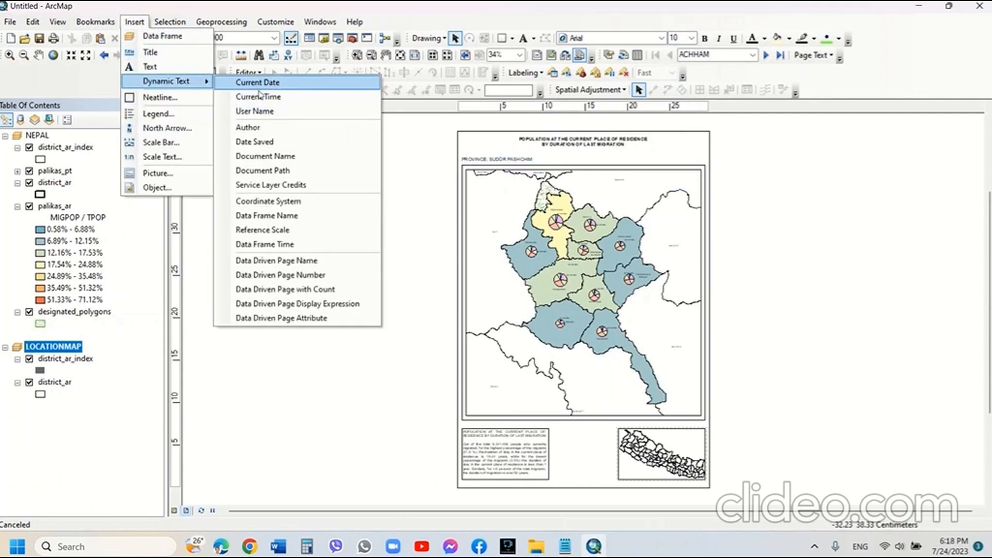
pyautogui.click(269, 320)
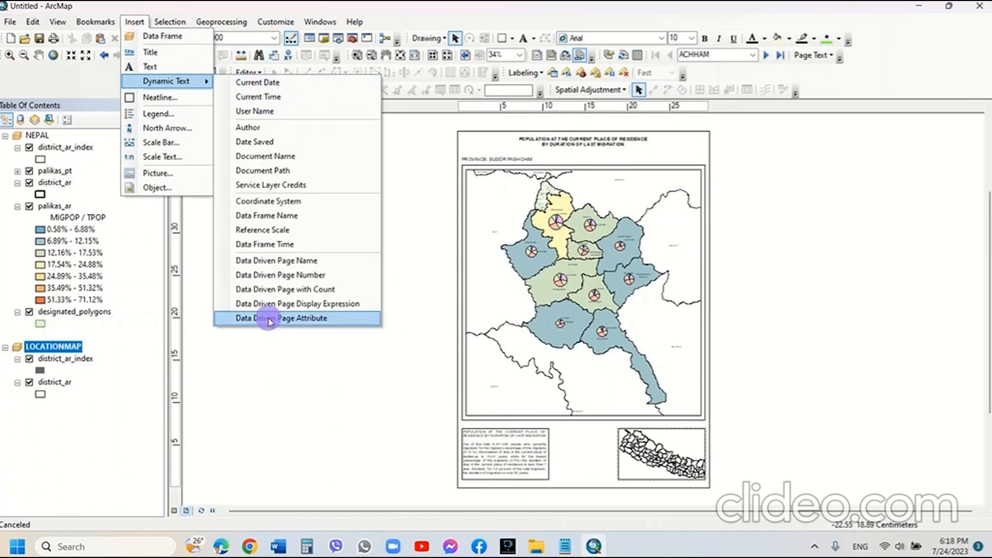
pyautogui.moveTo(523, 224); pyautogui.dragTo(397, 238)
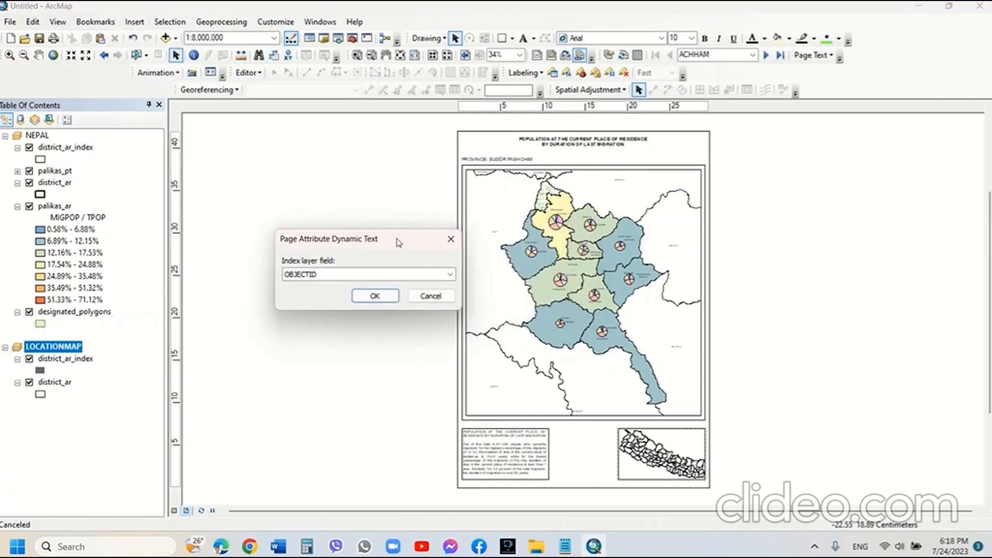
pyautogui.click(451, 275)
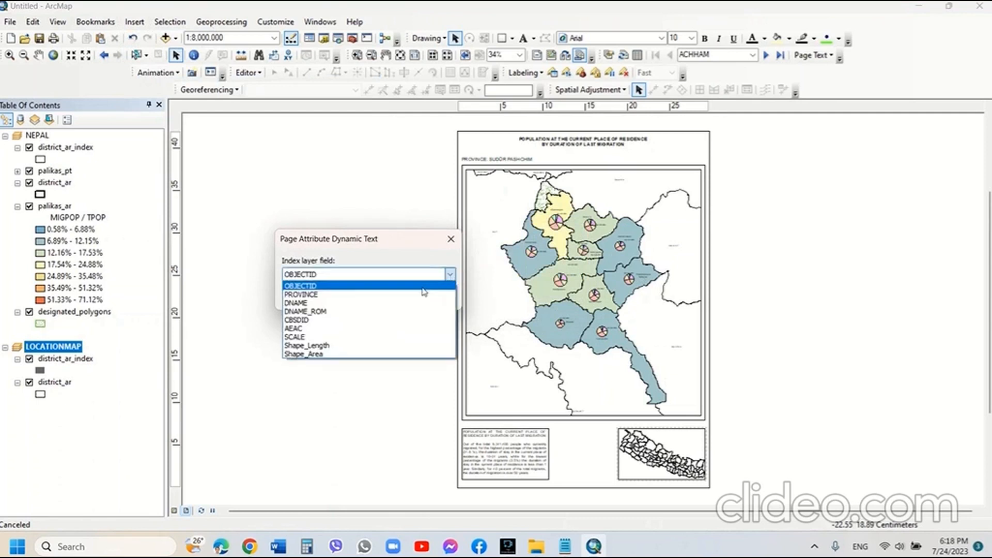
pyautogui.click(307, 311)
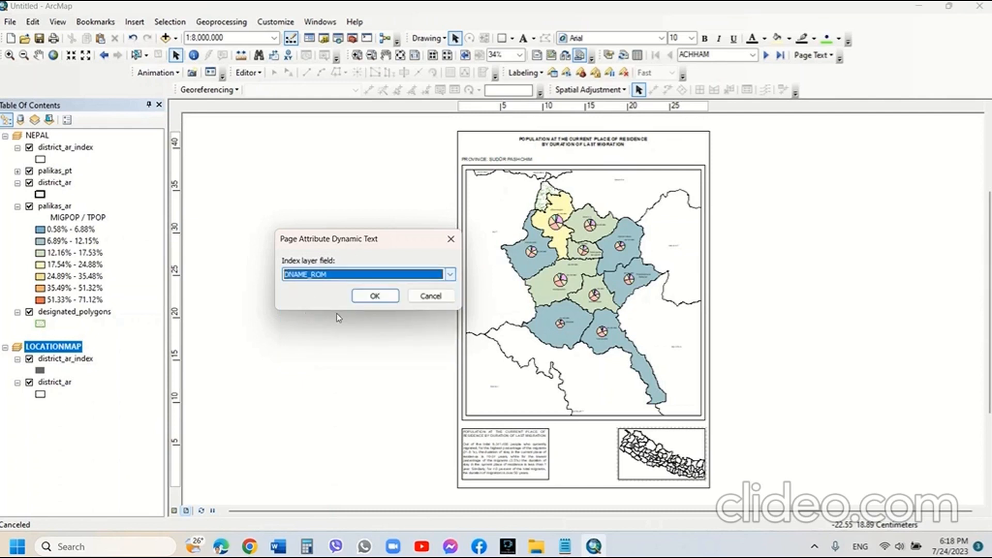
pyautogui.click(376, 292)
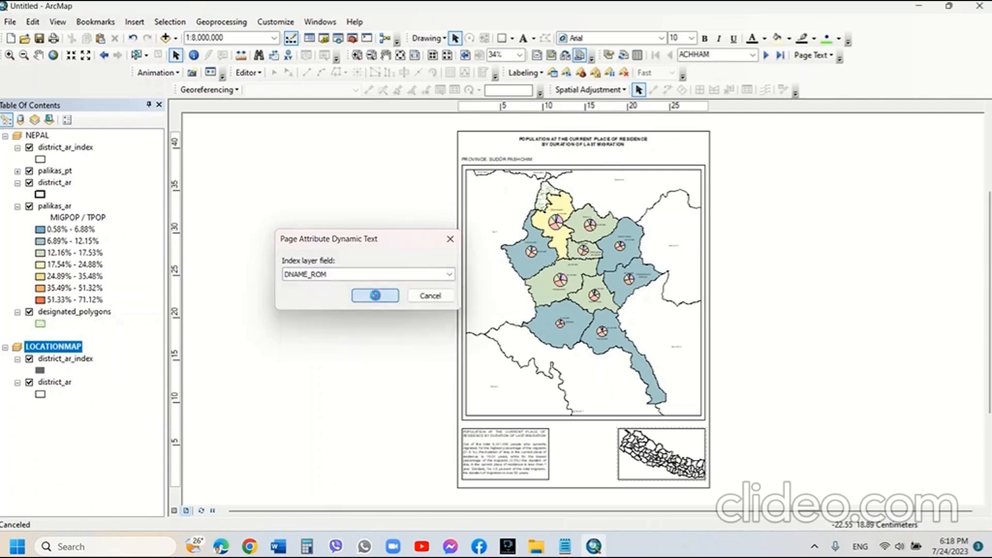
pyautogui.moveTo(589, 310); pyautogui.dragTo(375, 268)
# Add the prefix "DISTRICT: " in front of the dynamic tag in the district name text element
pyautogui.rightClick(375, 268)
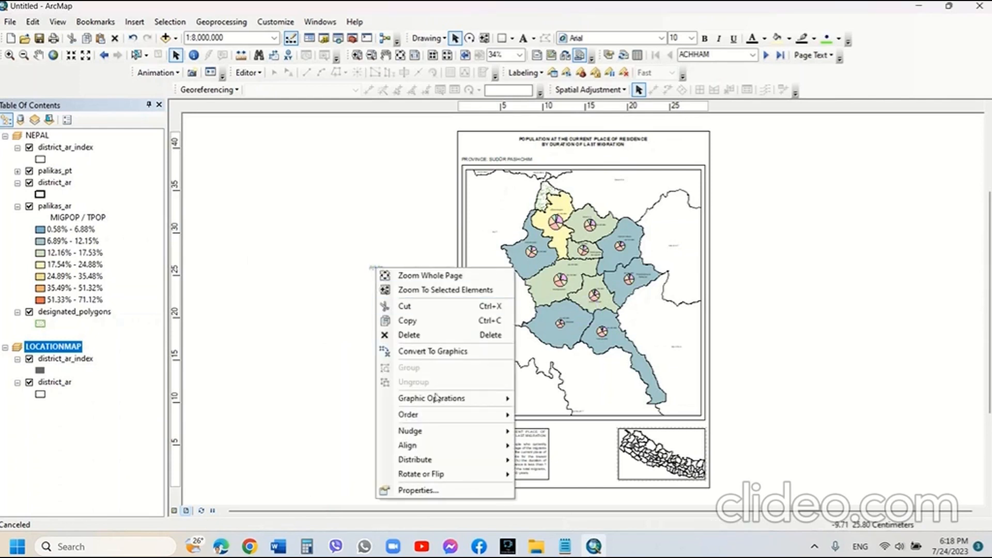
pyautogui.click(440, 490)
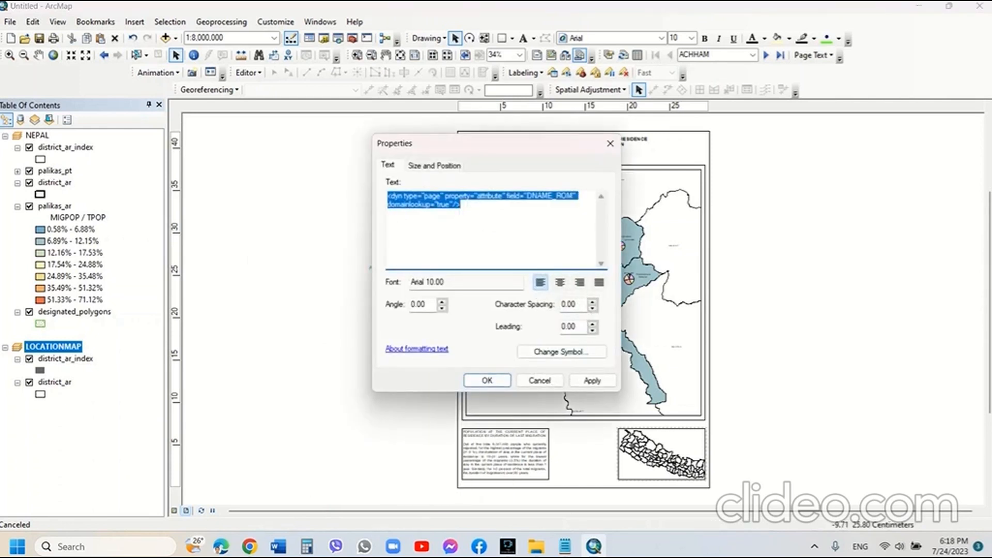
pyautogui.click(565, 251)
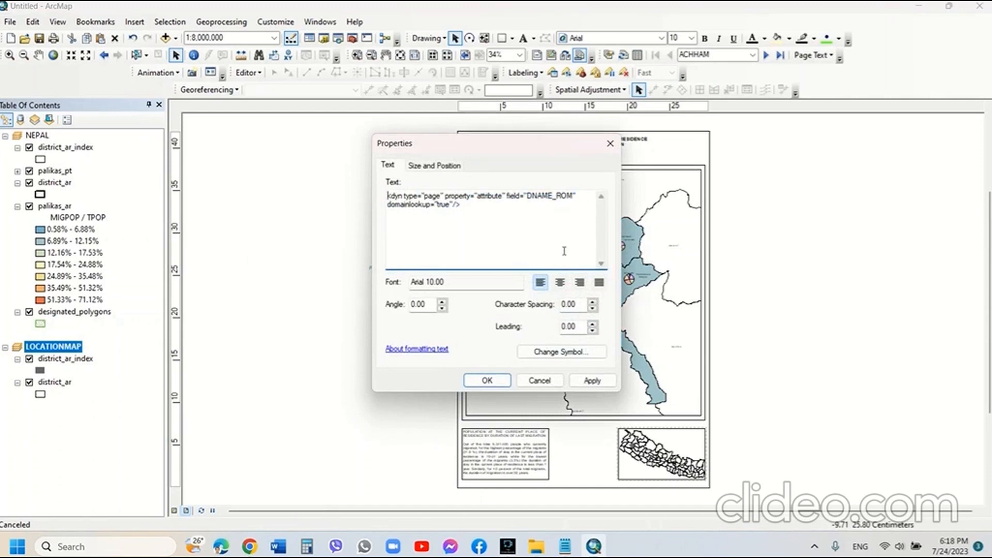
pyautogui.write('DISTRICT')
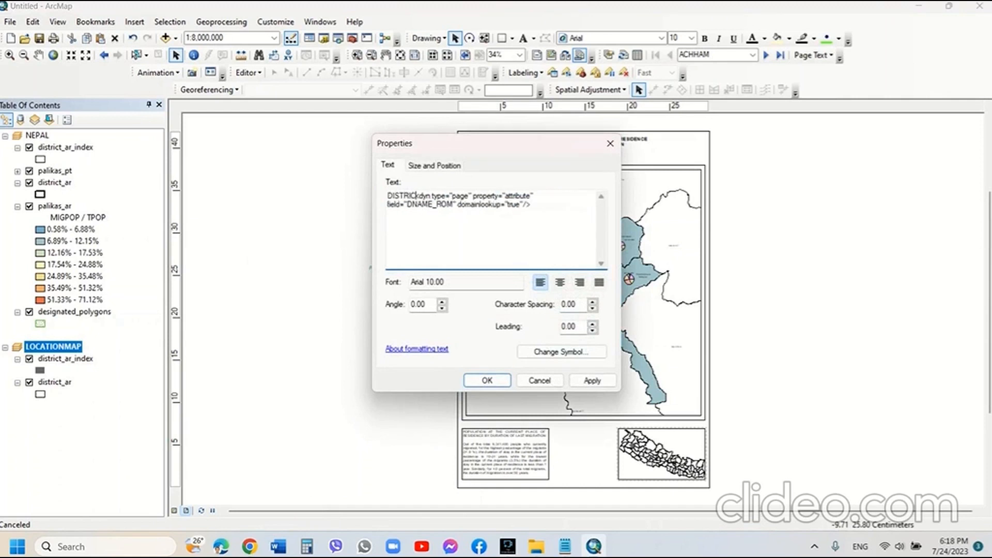
pyautogui.write(':')
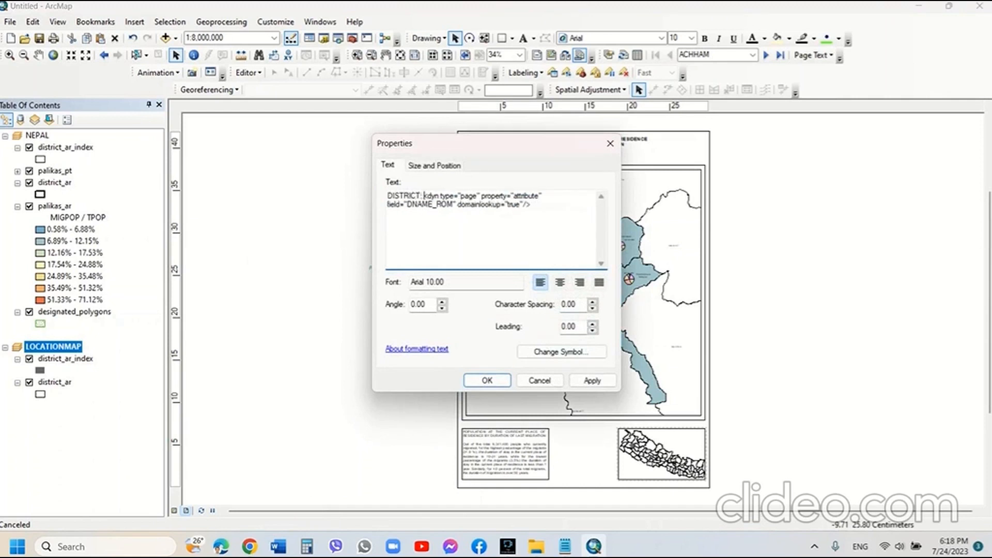
pyautogui.click(592, 380)
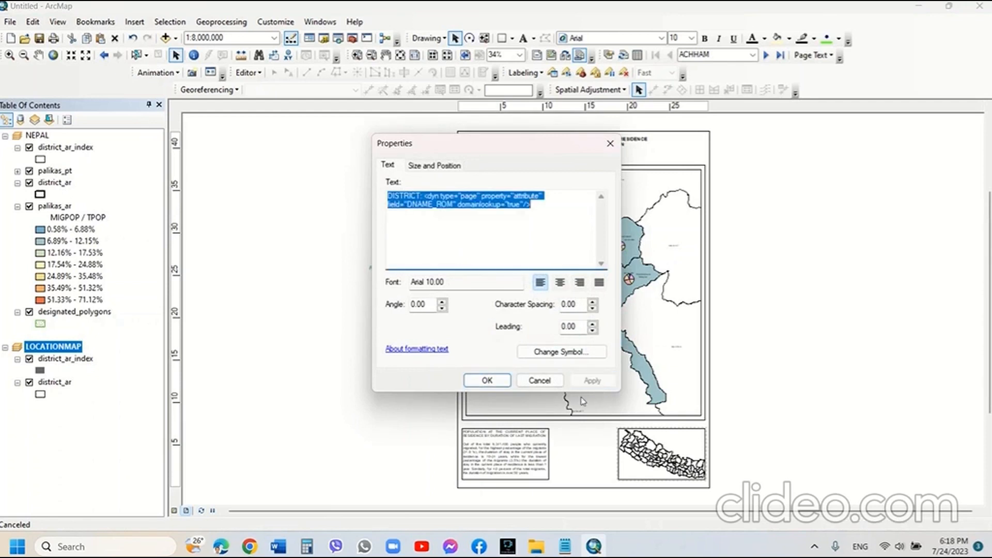
pyautogui.click(497, 380)
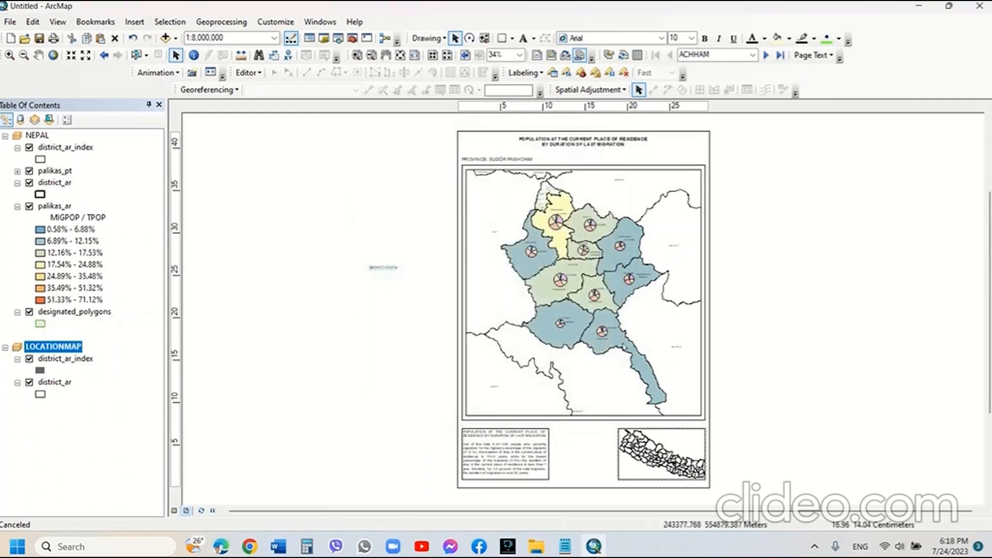
# Set the district text to font size 16 and move it just above the main map frame's upper-right corner
pyautogui.click(691, 39)
pyautogui.click(677, 122)
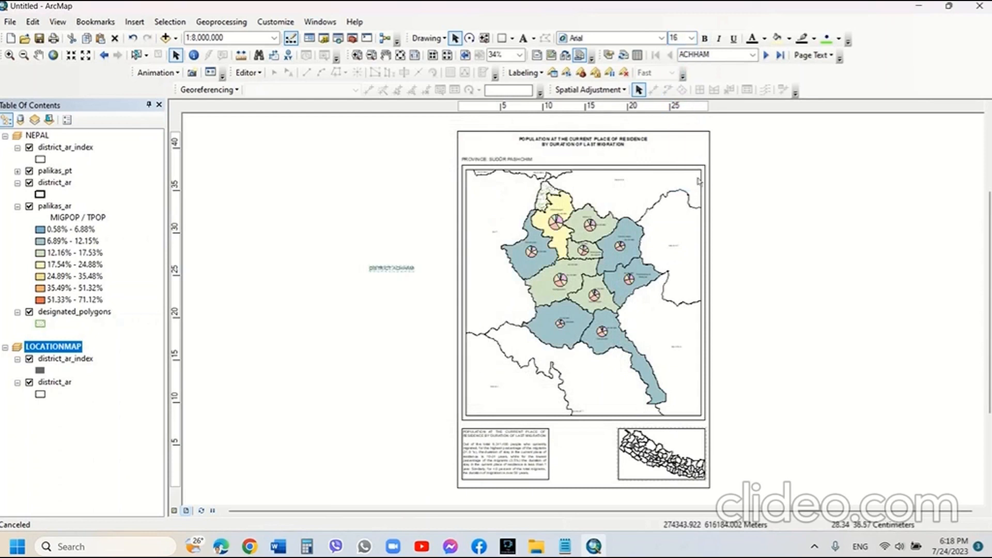
pyautogui.moveTo(388, 269); pyautogui.dragTo(680, 159)
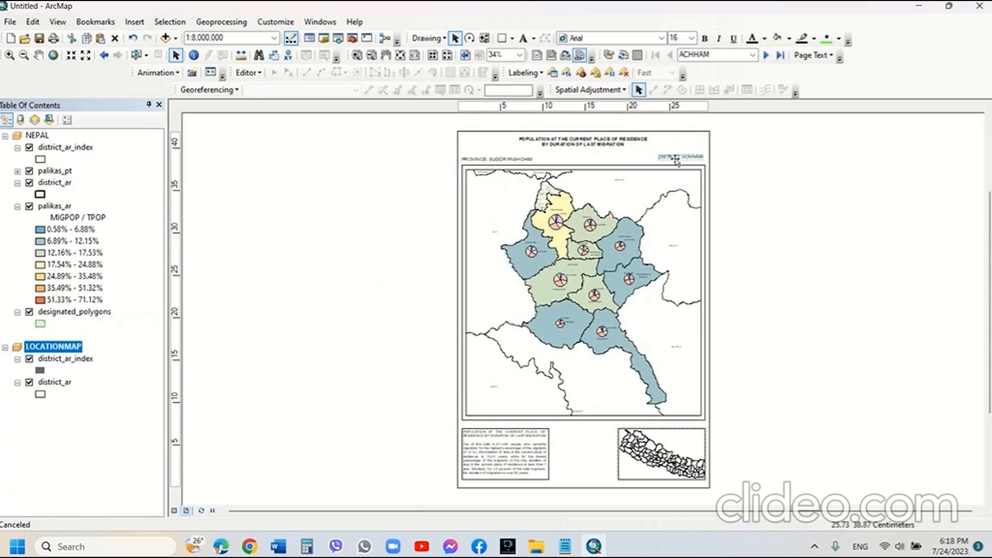
pyautogui.click(701, 167)
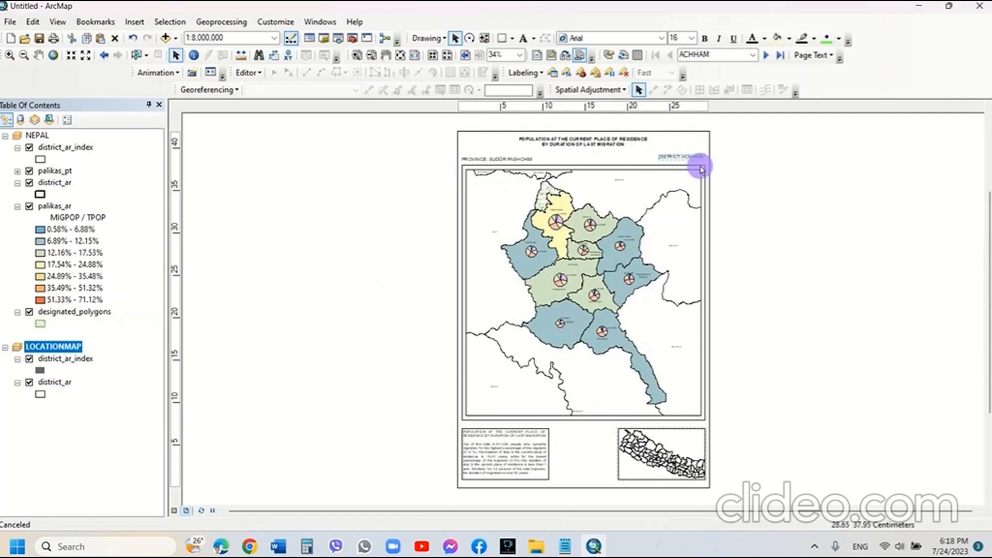
# Align the district text to the right edge of the main map frame
pyautogui.rightClick(701, 167)
pyautogui.moveTo(749, 344)
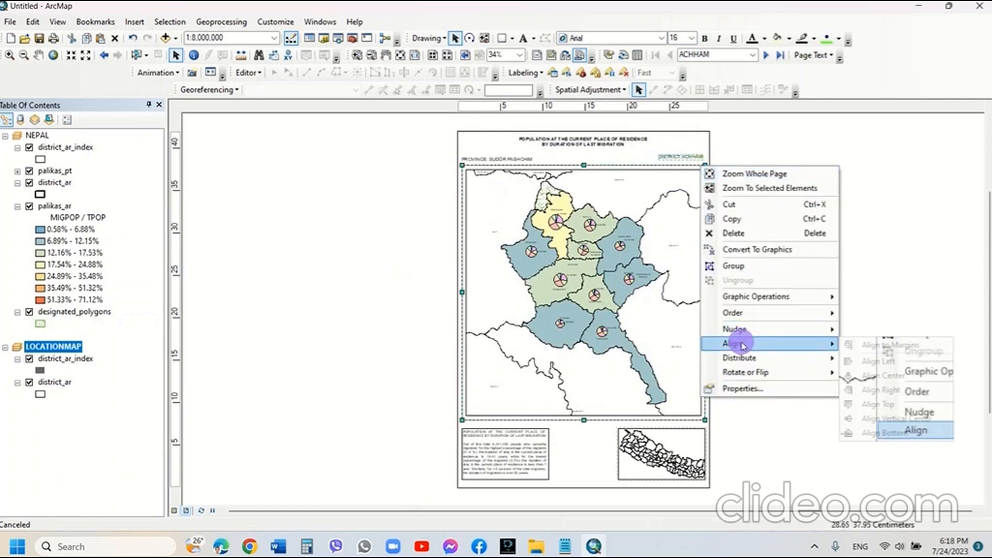
pyautogui.click(850, 390)
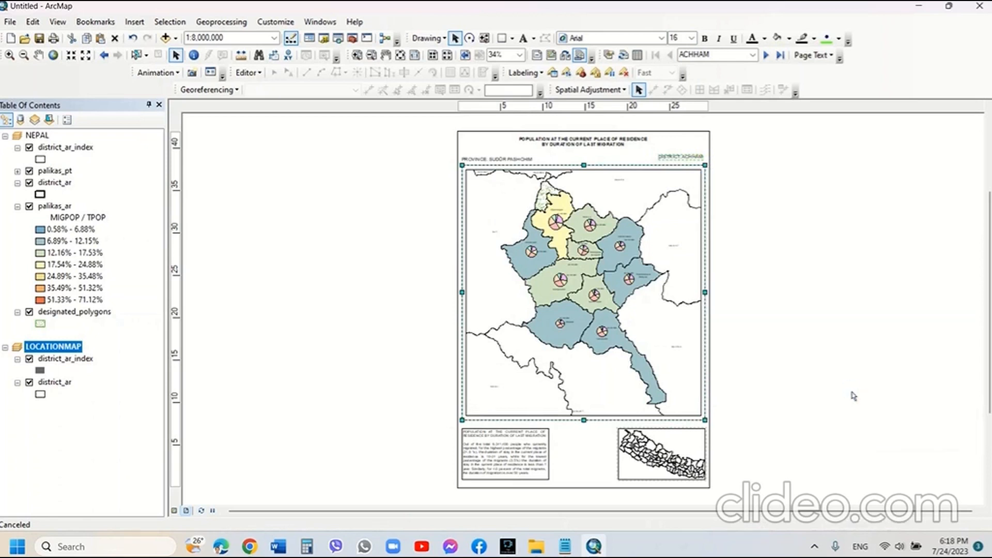
# Move the province text toward the page's center above the map and align it left with the main map frame
pyautogui.click(491, 158)
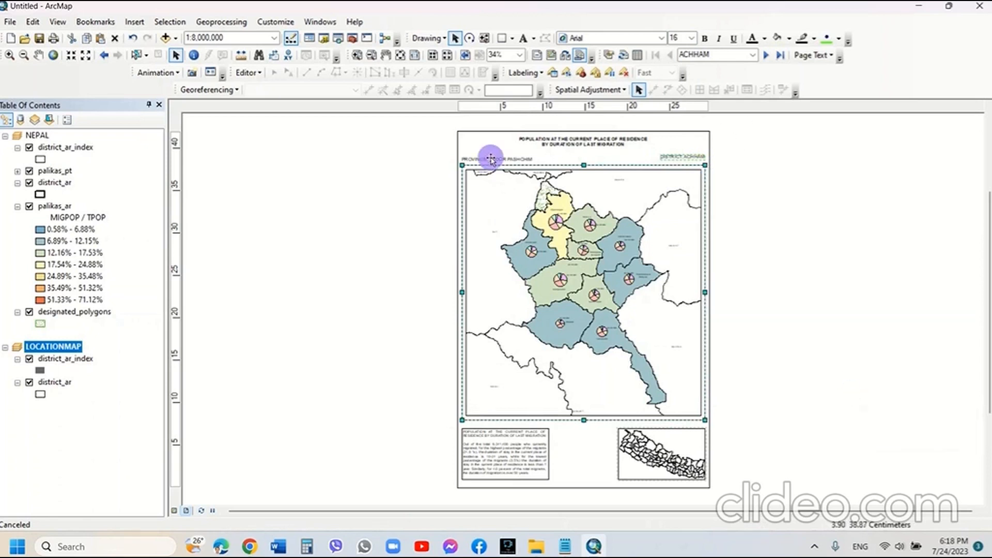
pyautogui.click(493, 159)
pyautogui.moveTo(492, 159); pyautogui.dragTo(546, 156)
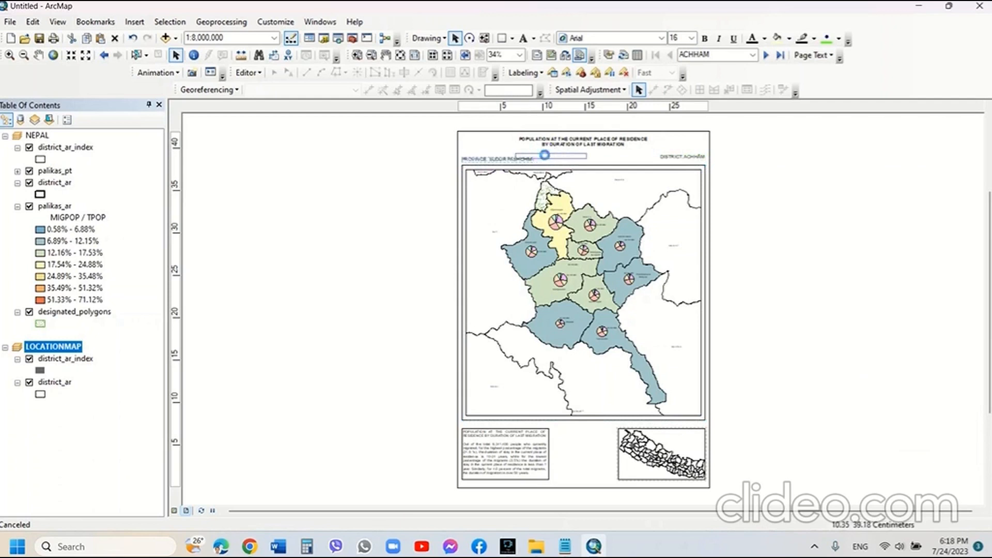
pyautogui.click(472, 169)
pyautogui.rightClick(472, 168)
pyautogui.moveTo(499, 352)
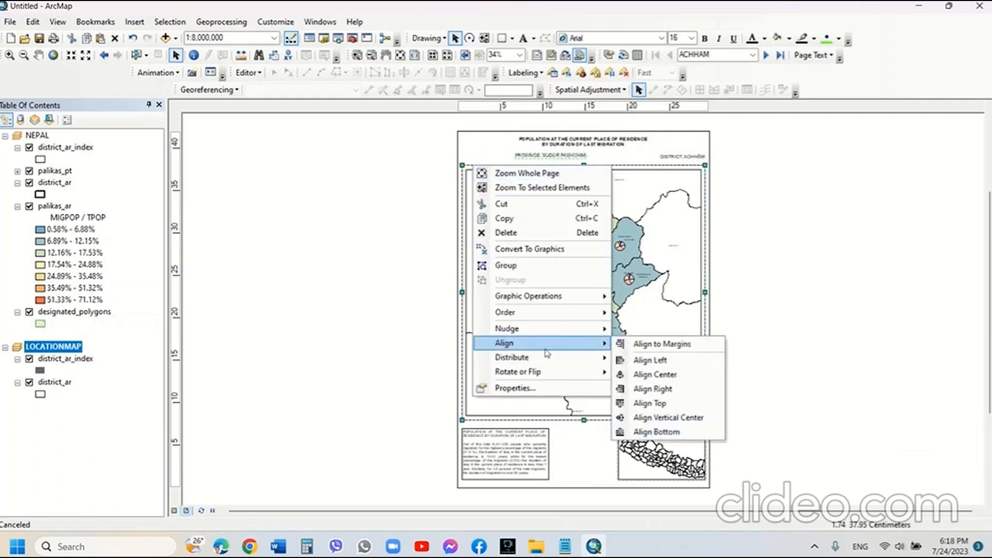
pyautogui.click(620, 363)
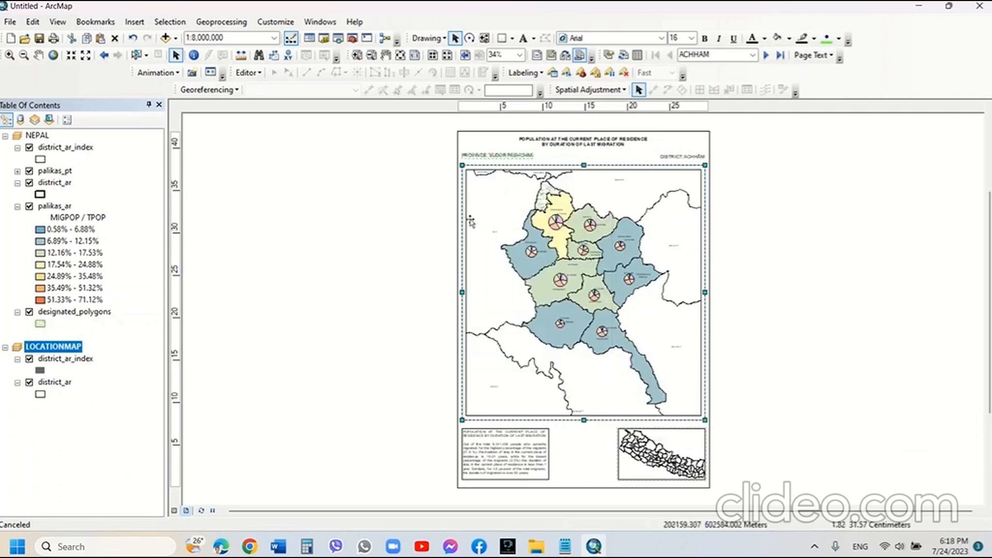
# Nudge the district text slightly down toward the main map frame's upper edge
pyautogui.click(385, 156)
pyautogui.click(476, 151)
pyautogui.click(677, 157)
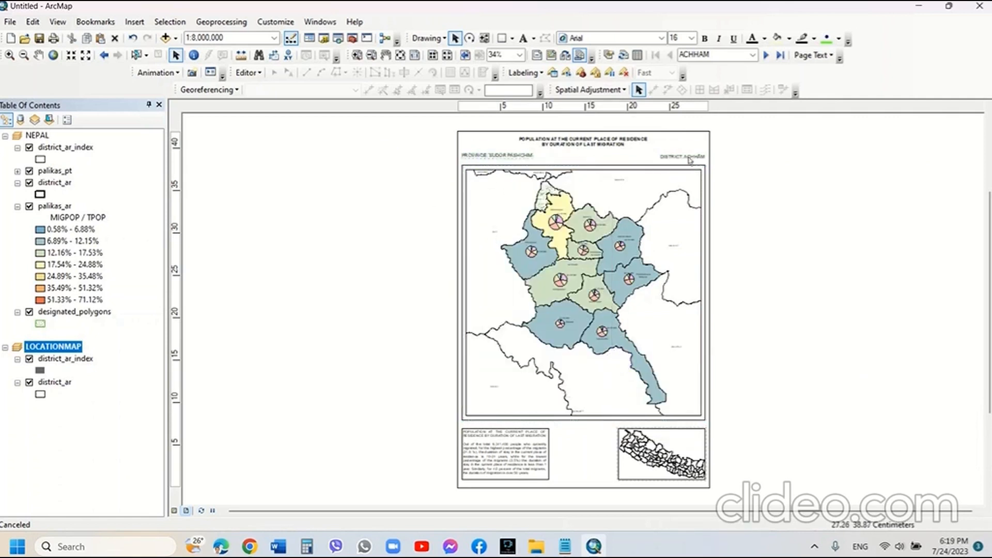
pyautogui.press('Down')
pyautogui.press('Down')
pyautogui.press('Down')
pyautogui.press('Down')
pyautogui.press('Down')
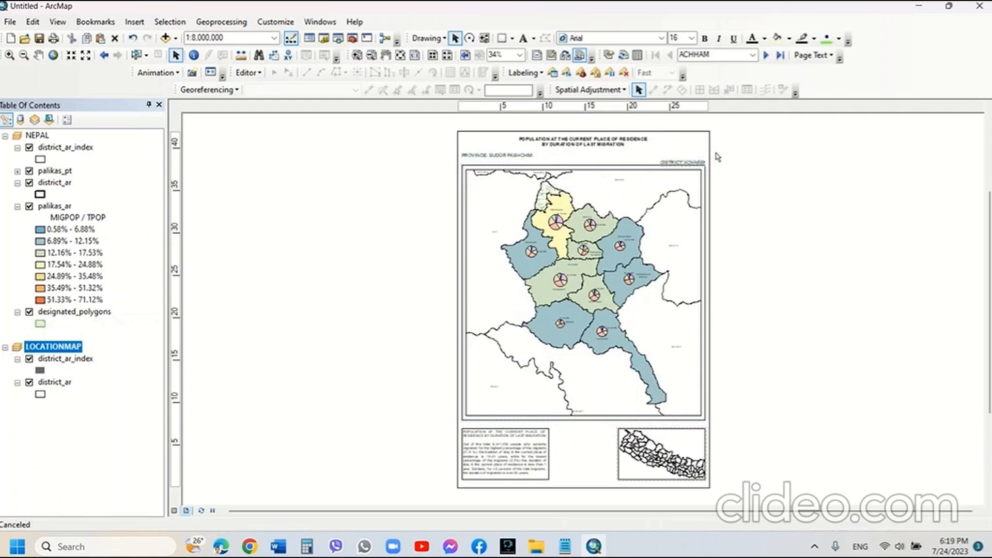
pyautogui.press('Up')
pyautogui.press('Up')
# Align the bottoms of the province and district texts above the main map frame
pyautogui.click(509, 156)
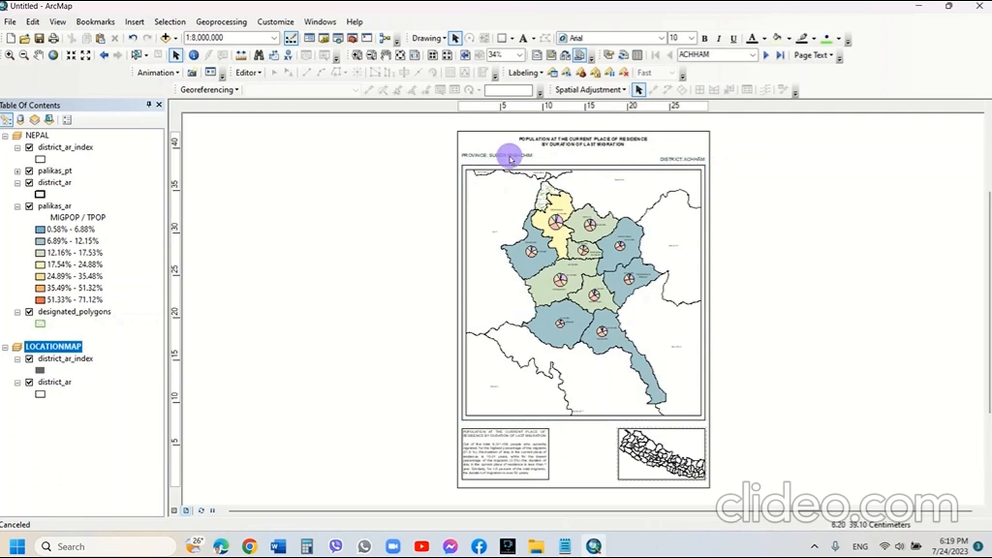
pyautogui.click(670, 157)
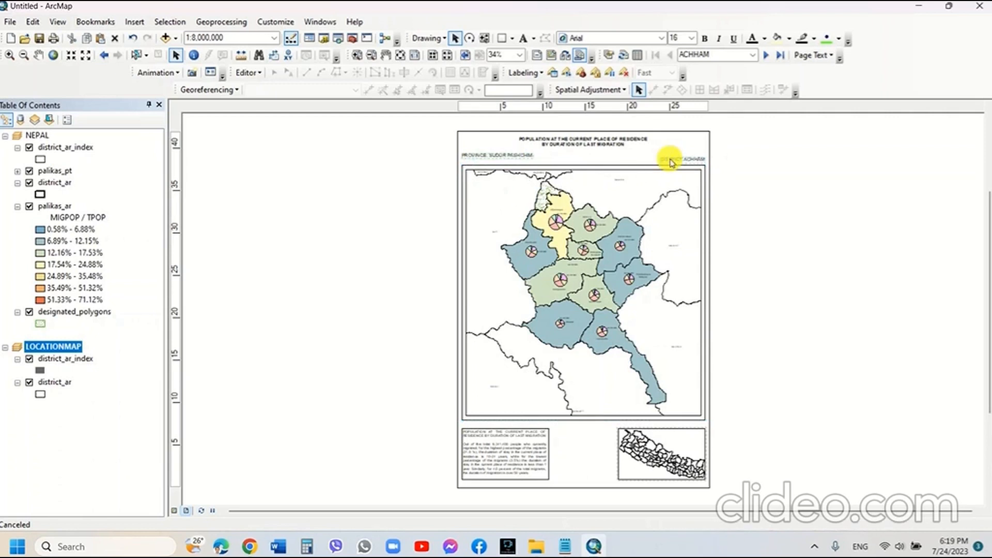
pyautogui.rightClick(670, 163)
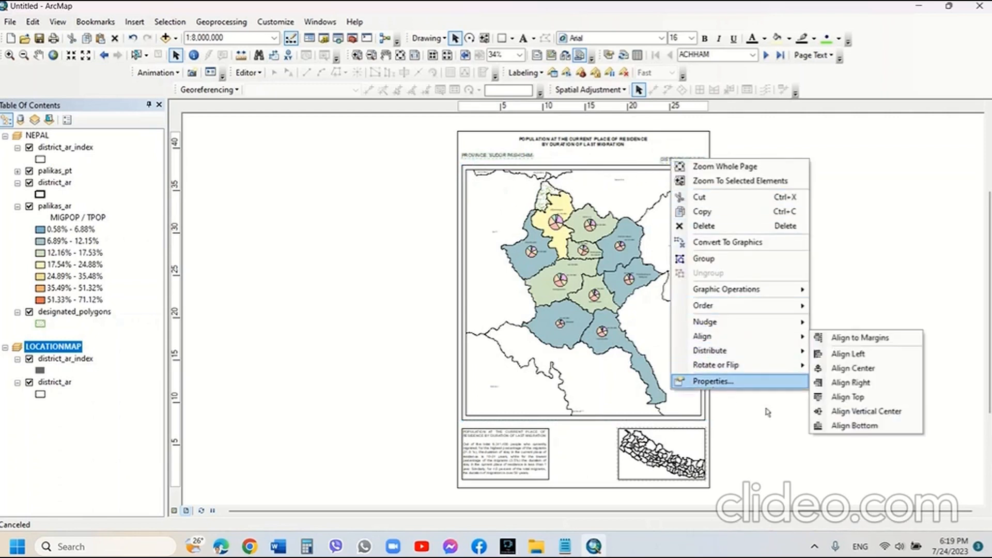
pyautogui.click(817, 424)
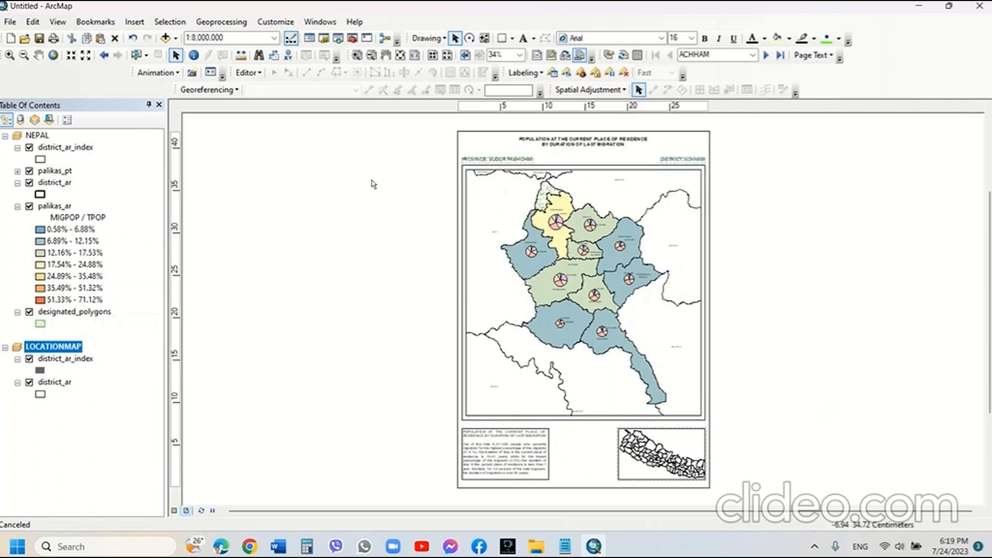
pyautogui.click(772, 177)
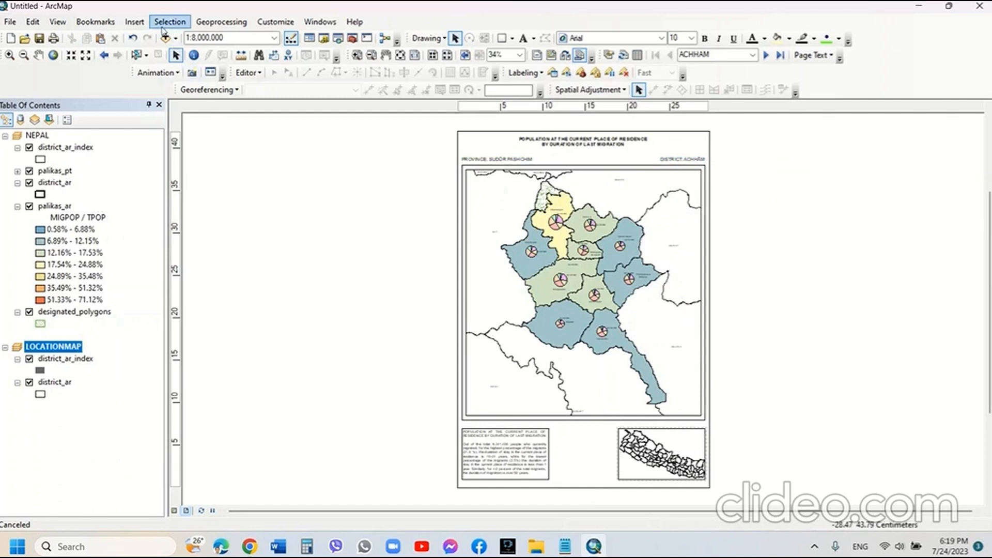
# Insert an Absolute Scale text for the location map and place it between the description box and the location inset
pyautogui.click(135, 22)
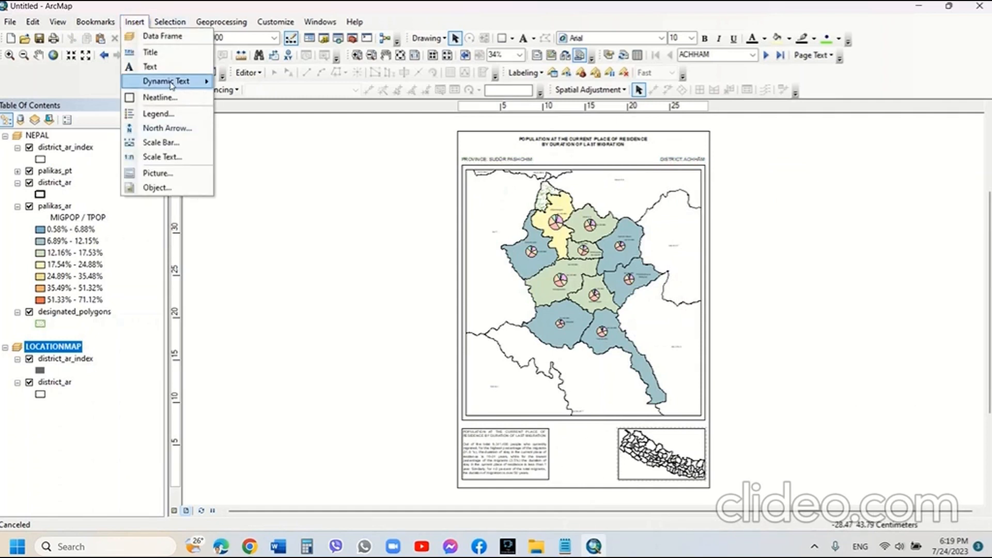
pyautogui.moveTo(178, 81)
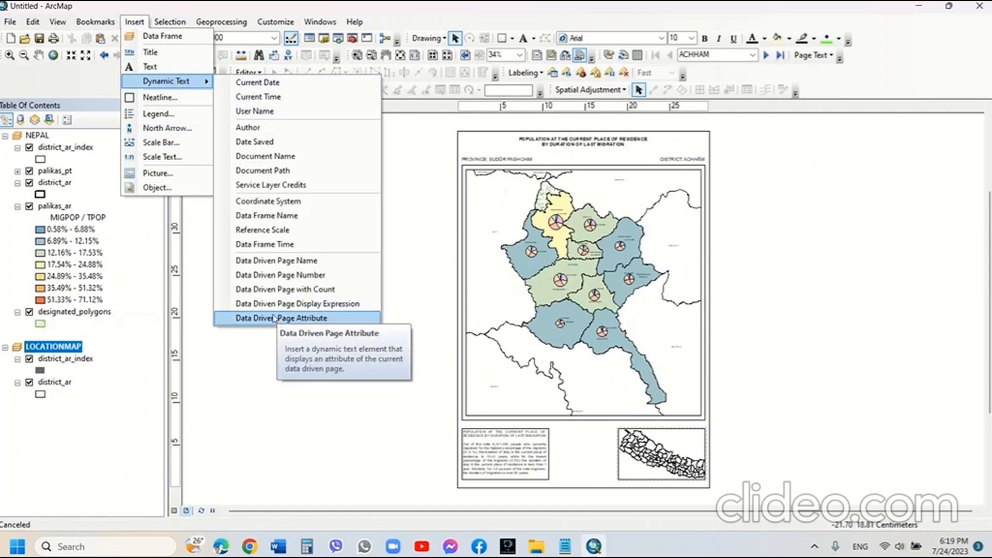
pyautogui.click(155, 162)
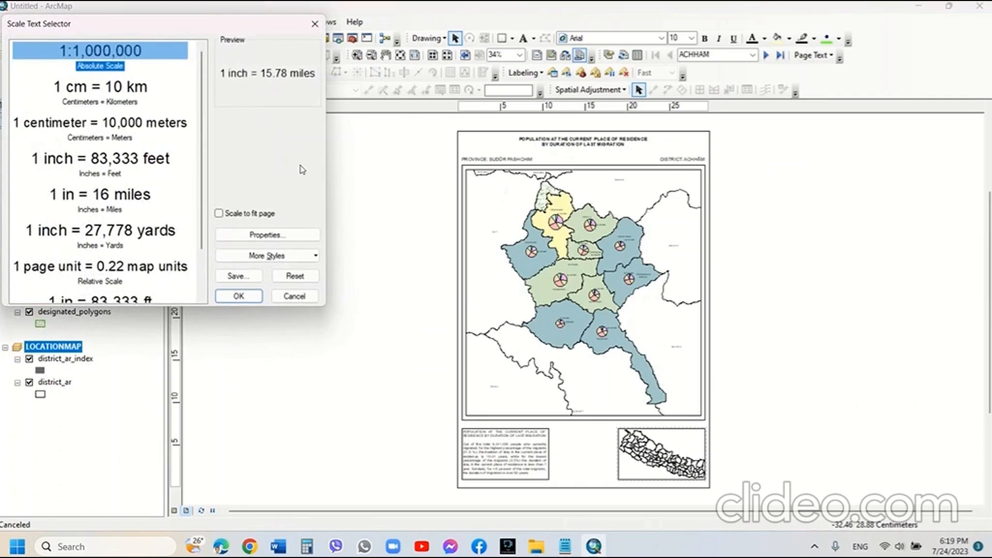
pyautogui.click(104, 53)
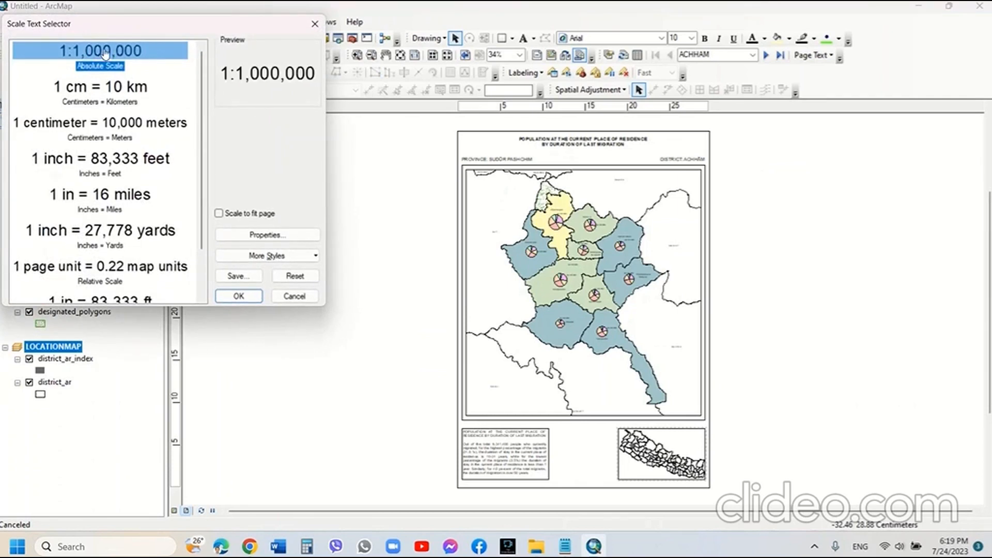
pyautogui.click(239, 296)
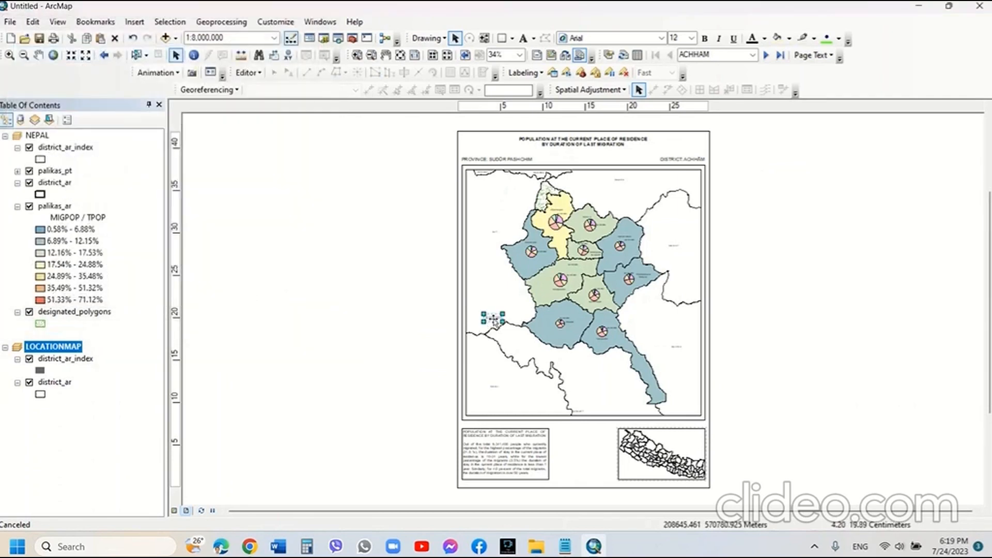
pyautogui.moveTo(493, 320)
pyautogui.mouseDown()
pyautogui.moveTo(572, 440)
pyautogui.moveTo(582, 433)
pyautogui.mouseUp()
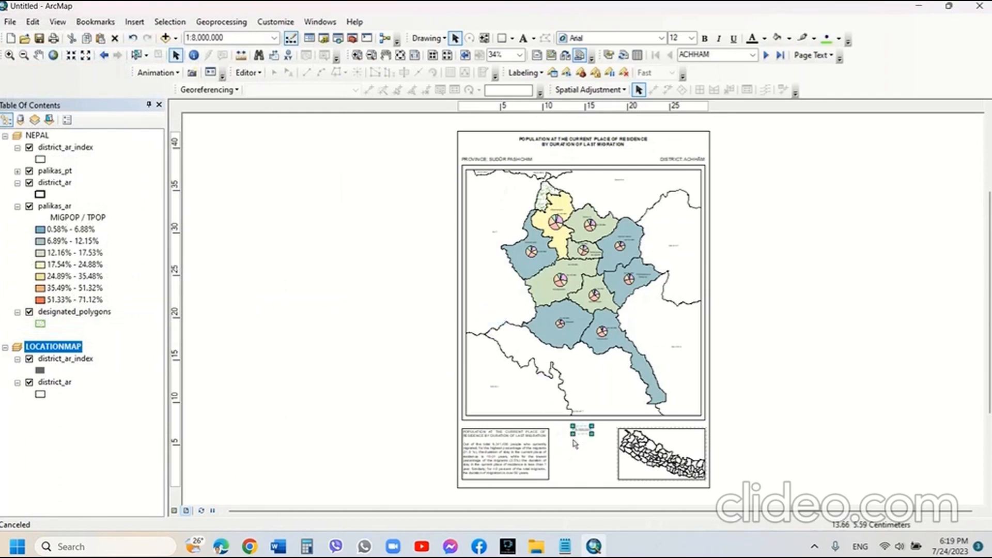
pyautogui.click(369, 360)
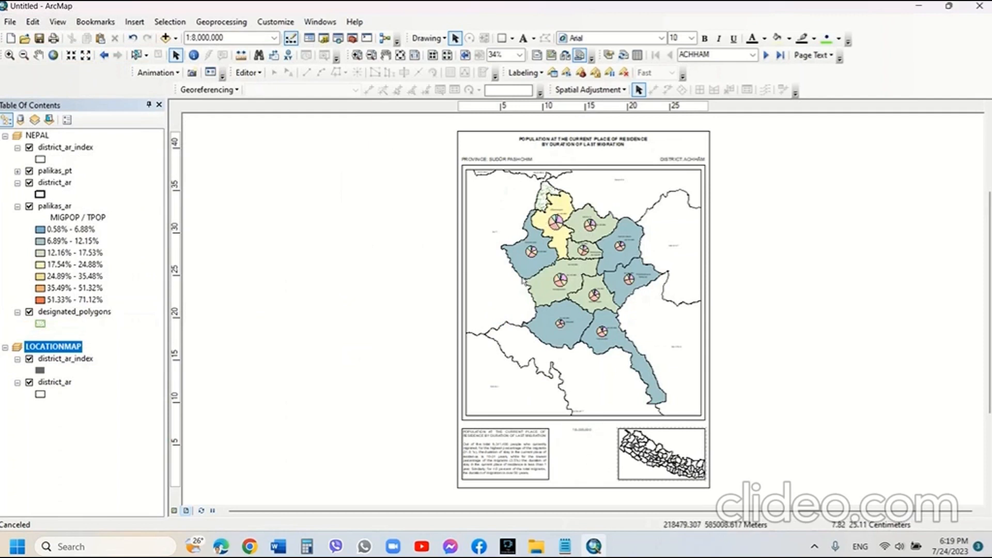
pyautogui.click(138, 25)
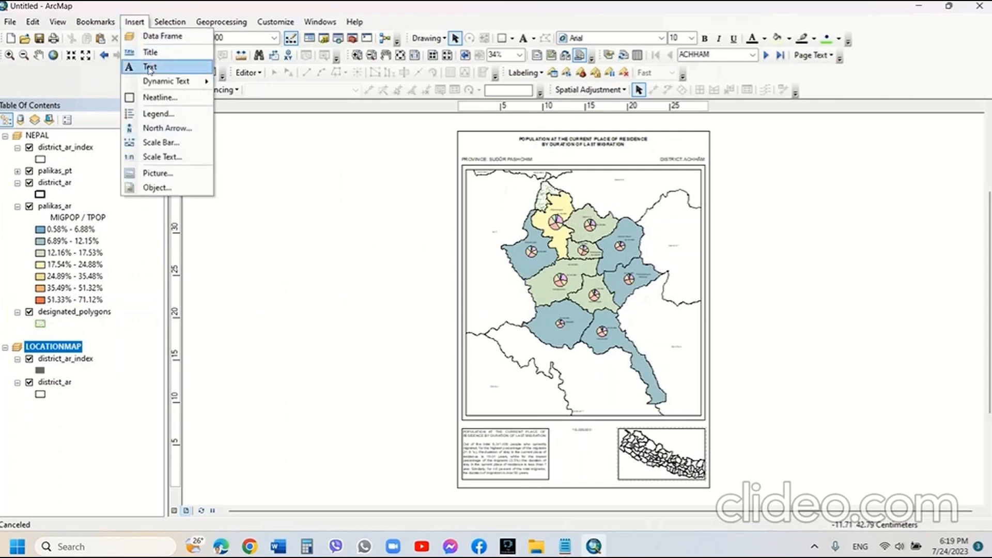
pyautogui.click(153, 118)
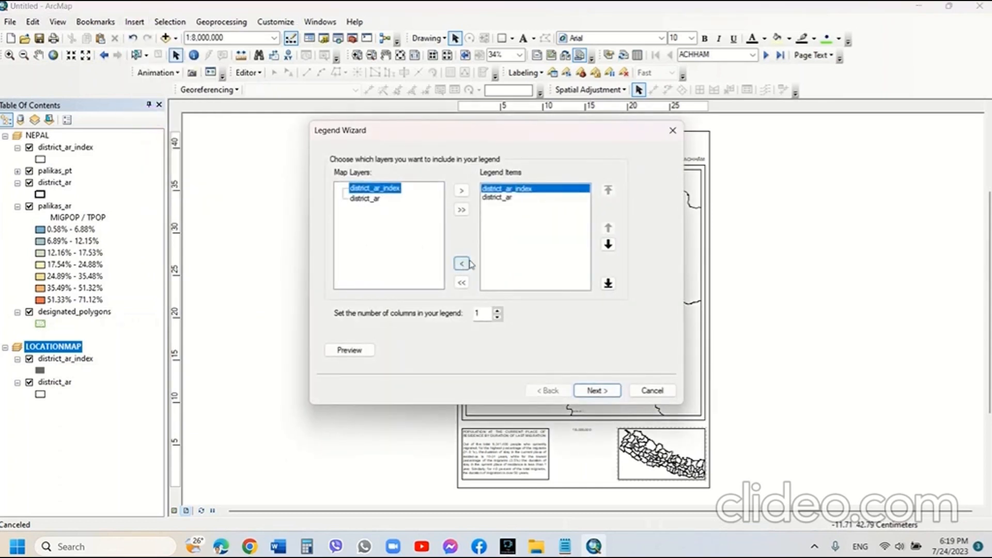
pyautogui.moveTo(567, 132); pyautogui.dragTo(381, 142)
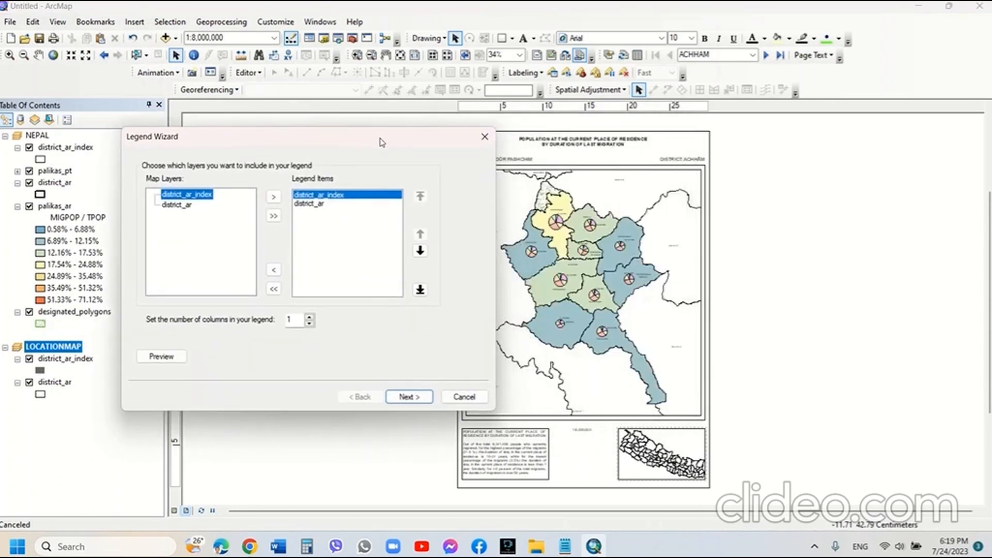
pyautogui.click(461, 396)
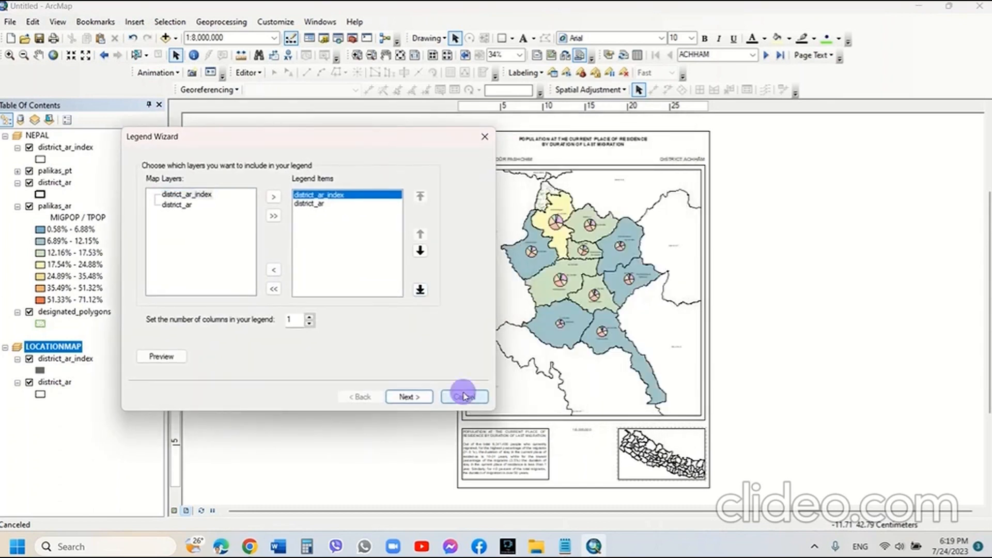
# Activate the NEPAL data frame and delete the scale text between the description box and the location inset
pyautogui.click(34, 137)
pyautogui.rightClick(34, 137)
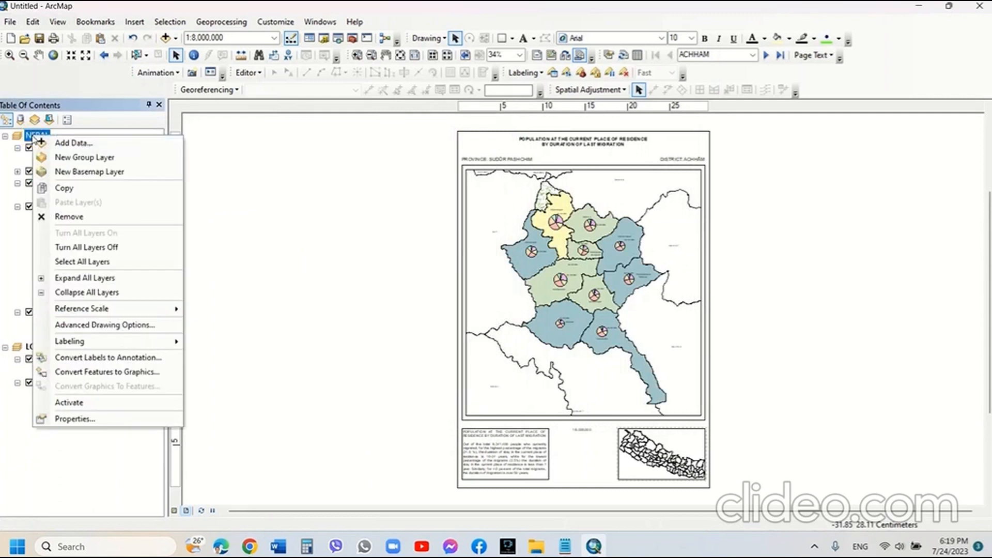
pyautogui.click(69, 402)
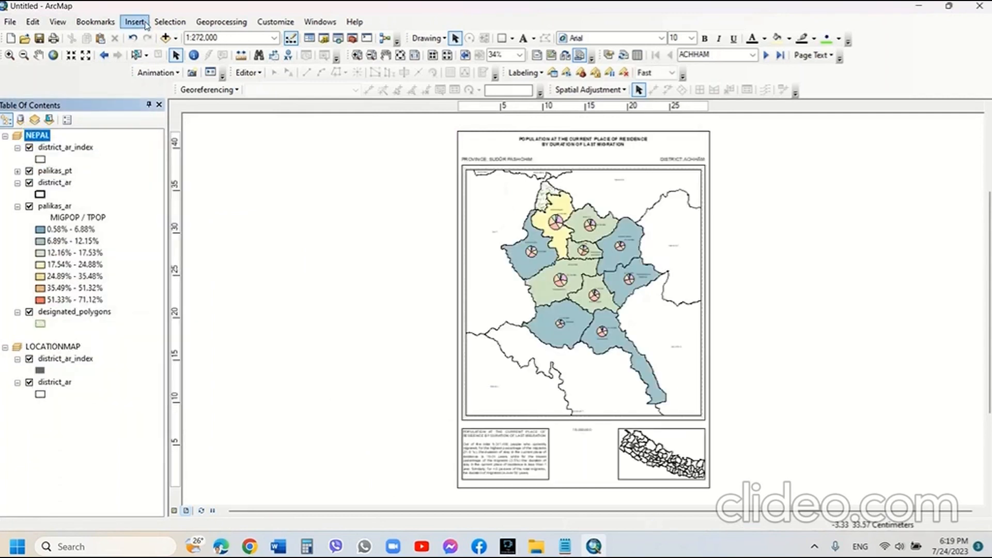
pyautogui.click(579, 430)
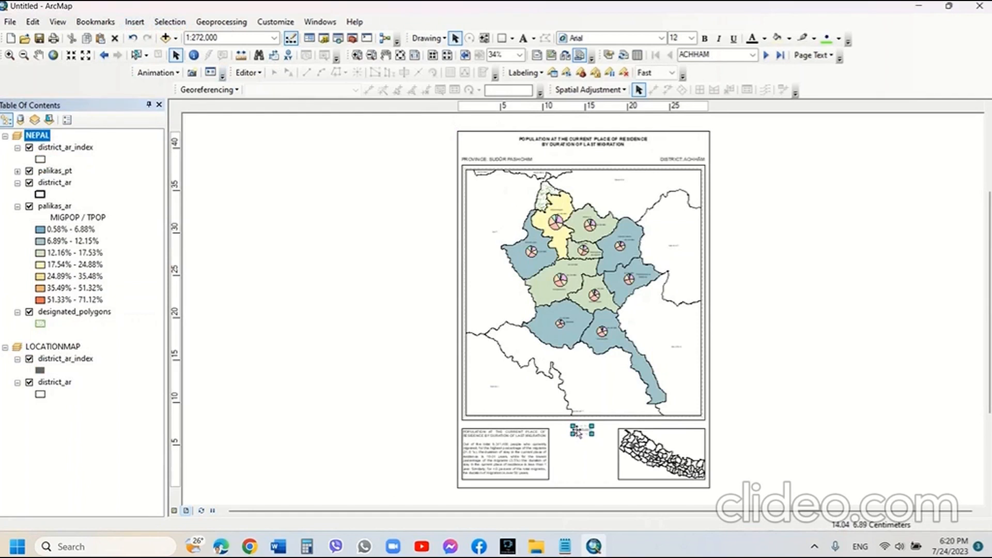
pyautogui.click(579, 434)
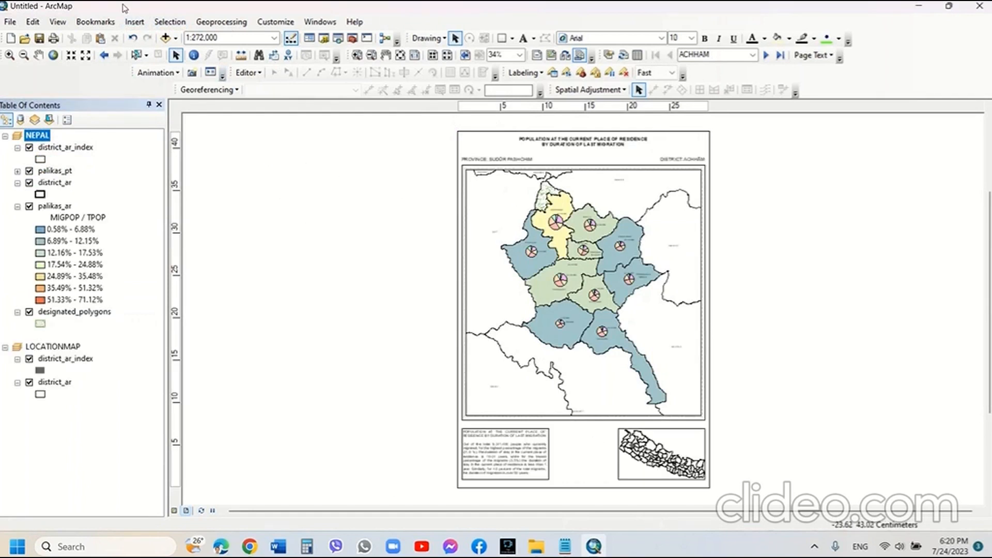
# Insert an Absolute Scale text for the NEPAL data frame and place it between the description box and the location inset
pyautogui.click(134, 22)
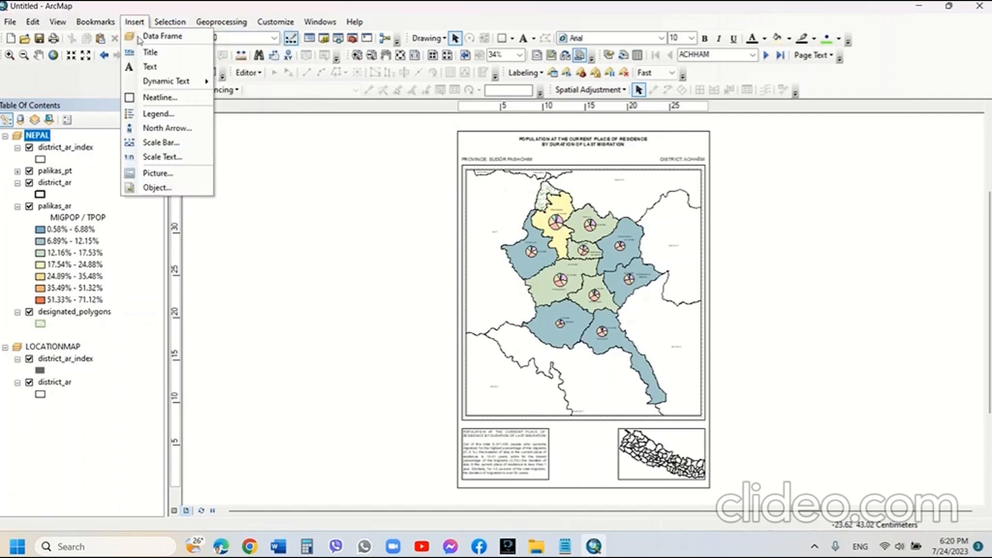
pyautogui.click(158, 156)
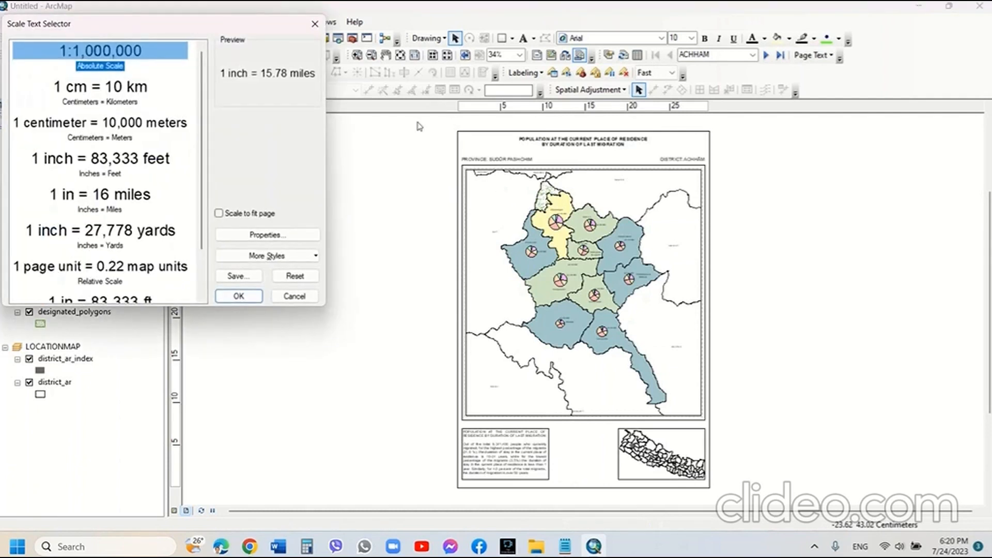
pyautogui.click(153, 50)
pyautogui.click(261, 297)
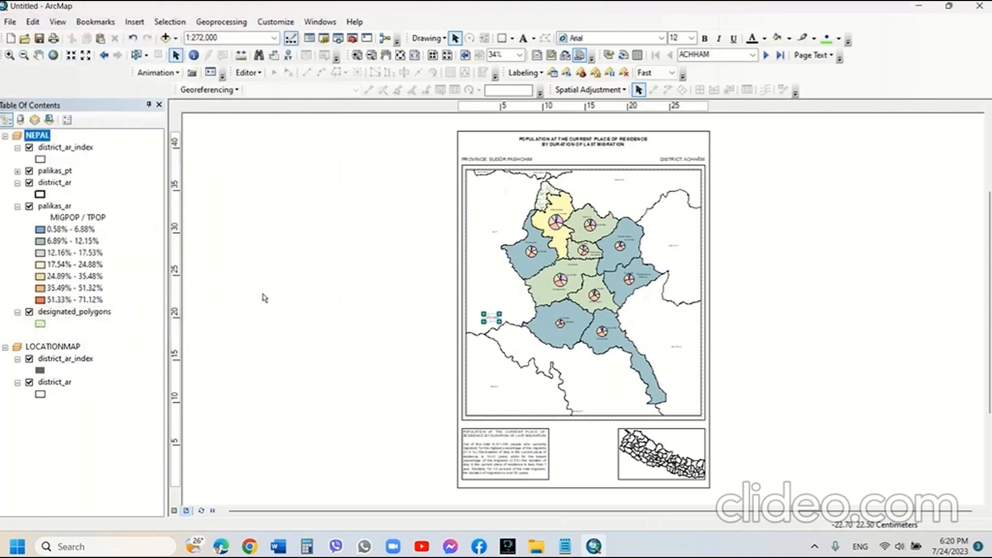
pyautogui.moveTo(490, 319); pyautogui.dragTo(581, 430)
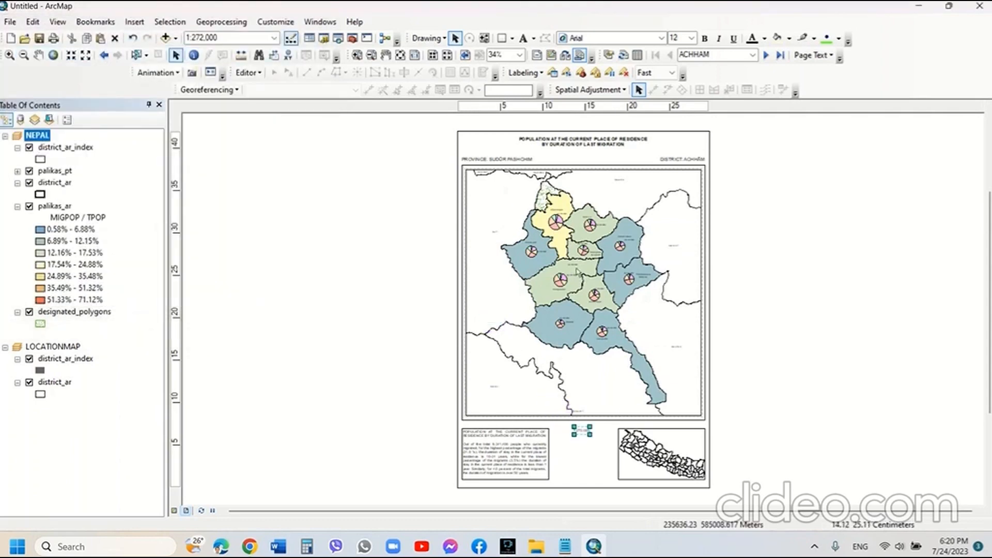
pyautogui.click(410, 271)
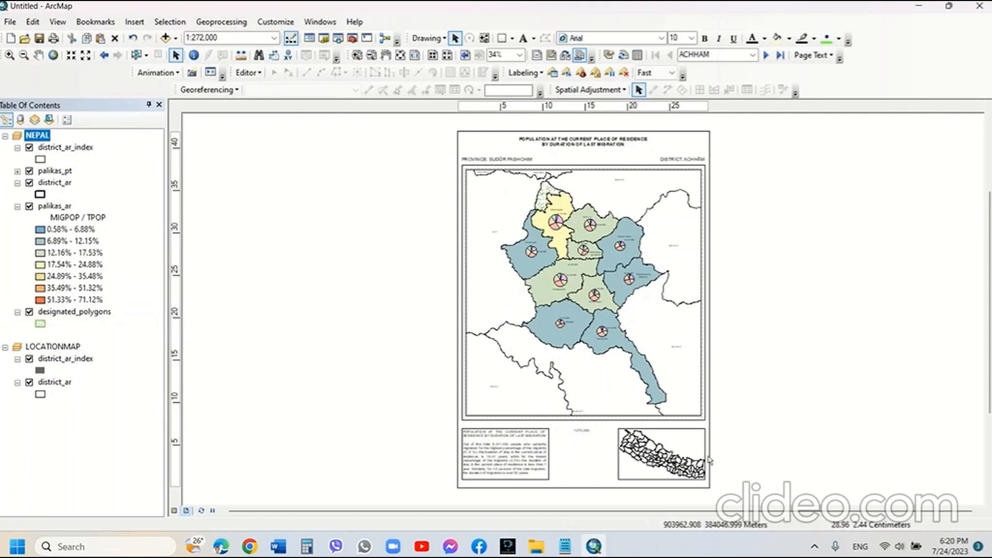
# Start a new legend for the NEPAL data frame that includes only the palikas_pt and palikas_ar layers
pyautogui.click(137, 22)
pyautogui.click(155, 113)
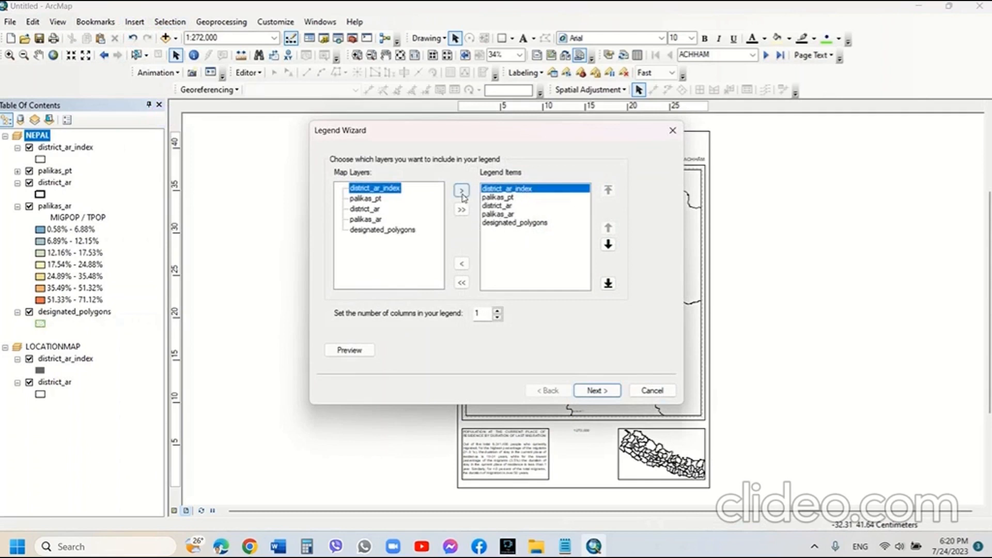
pyautogui.click(462, 264)
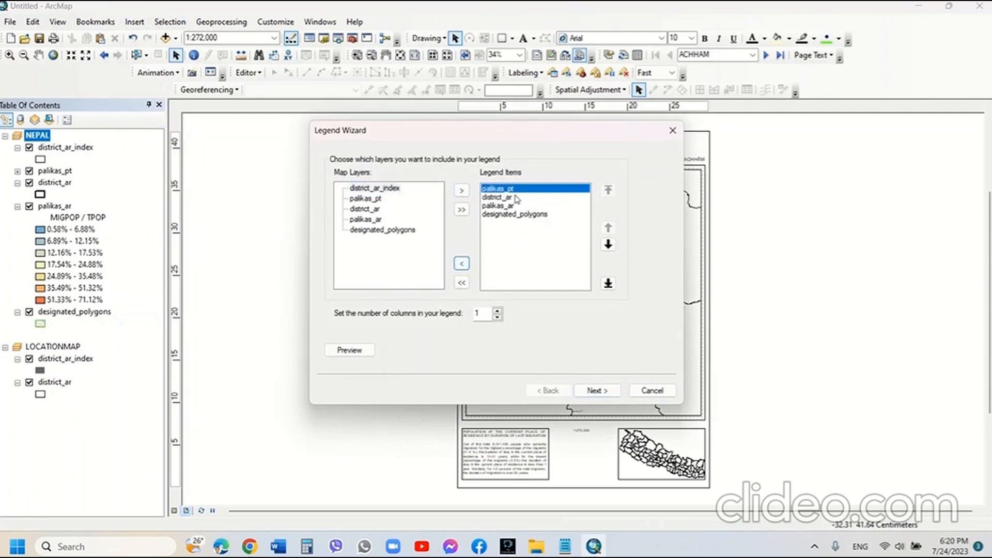
pyautogui.click(533, 198)
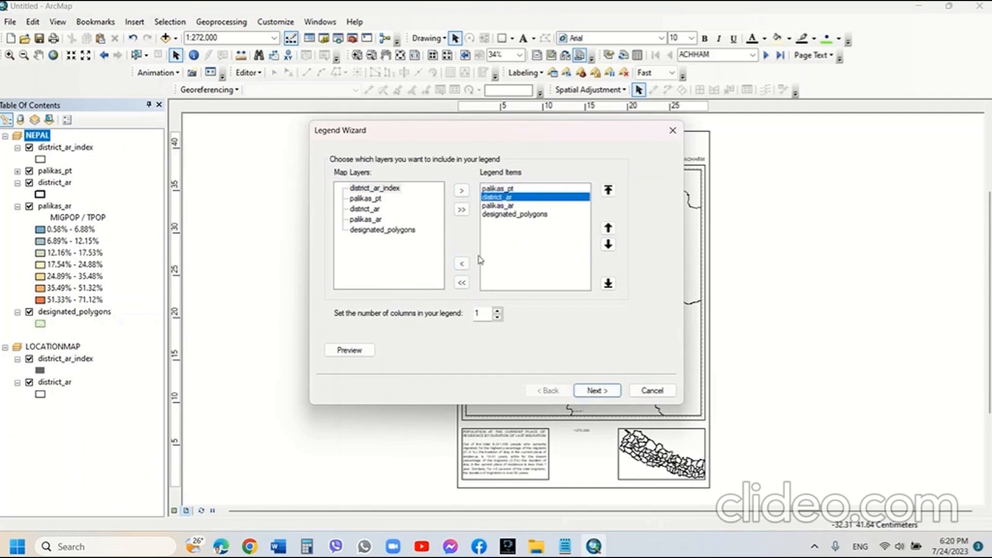
pyautogui.click(462, 264)
pyautogui.click(499, 206)
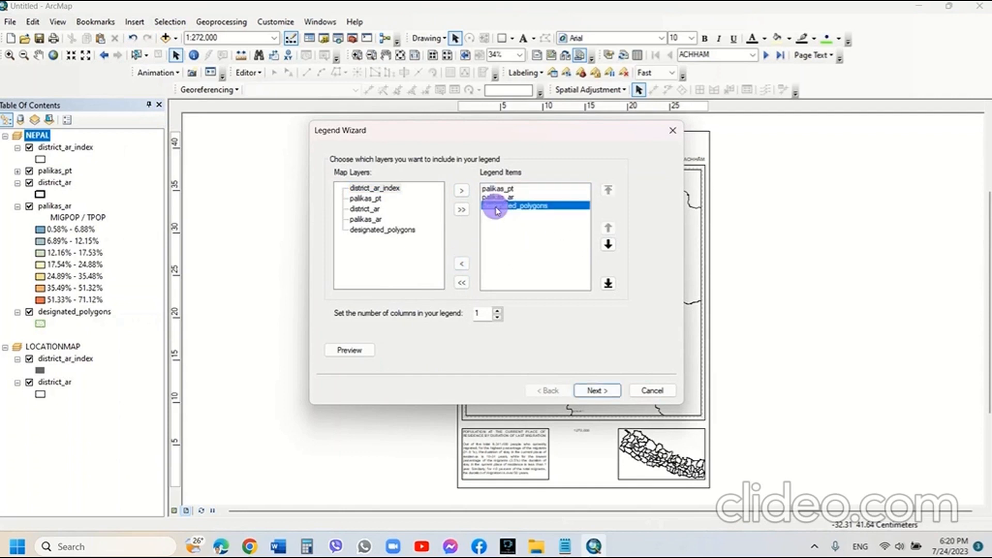
pyautogui.click(462, 265)
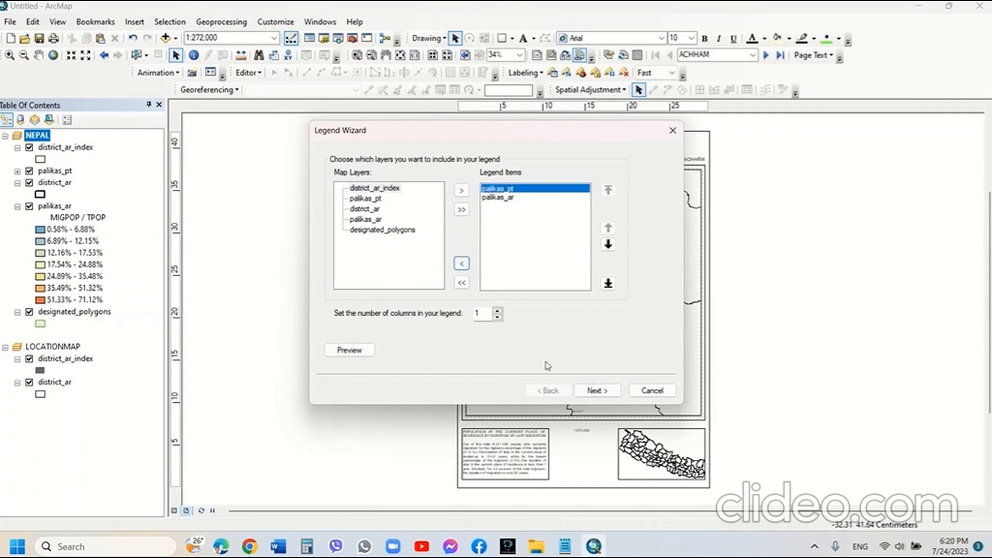
pyautogui.click(597, 390)
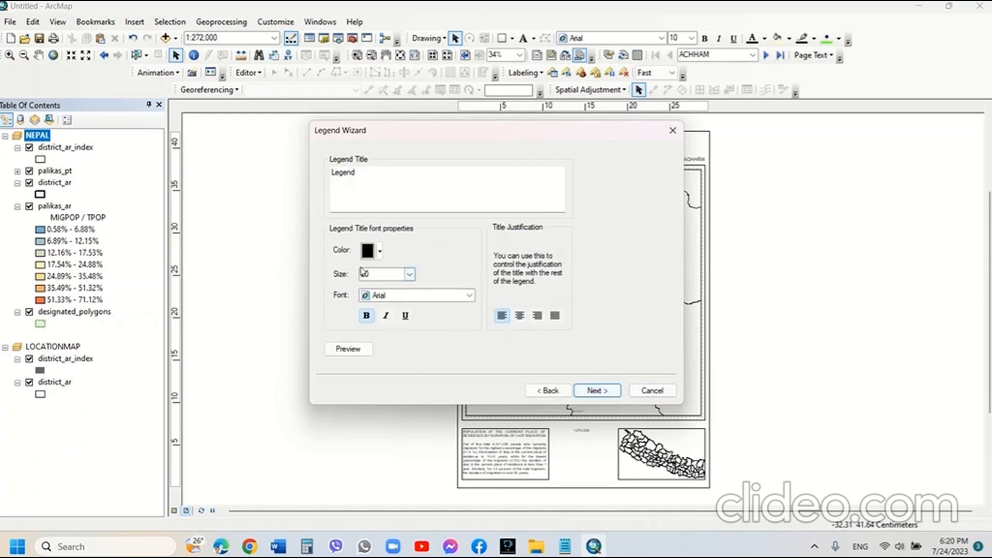
# Set the legend title's font size to 14
pyautogui.doubleClick(381, 271)
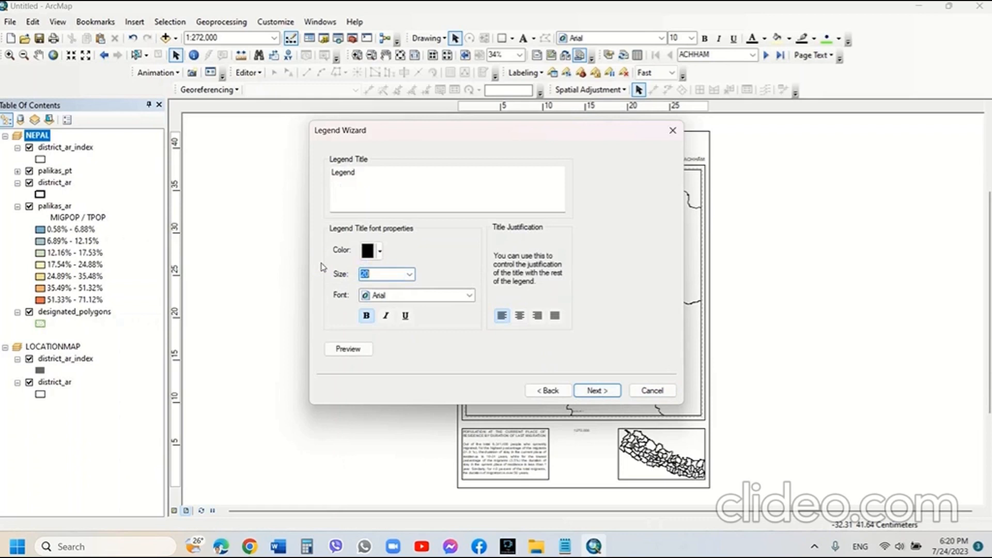
pyautogui.write('14')
pyautogui.click(598, 391)
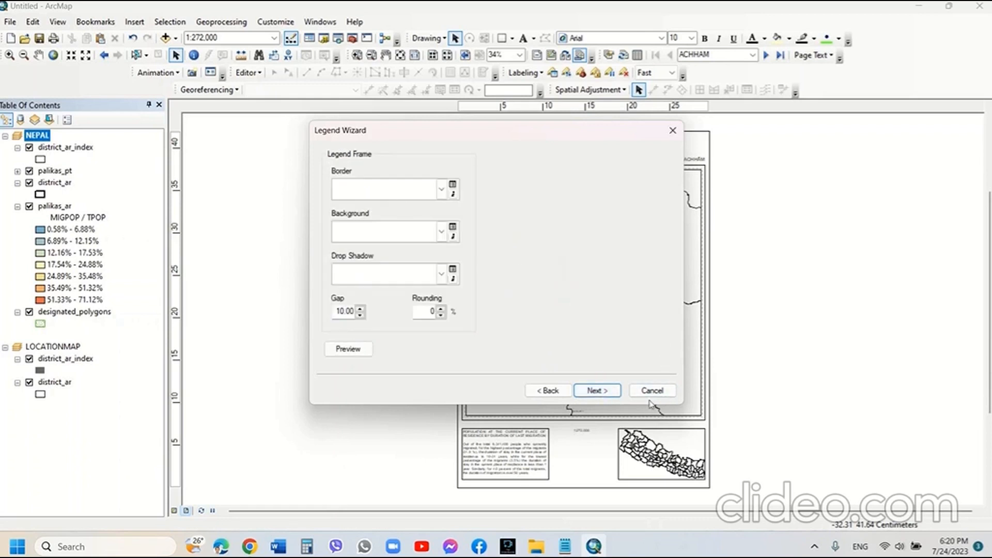
# Keep the legend frame empty, reduce the palikas_ar patch width and set the patch height to 12 pts
pyautogui.click(603, 391)
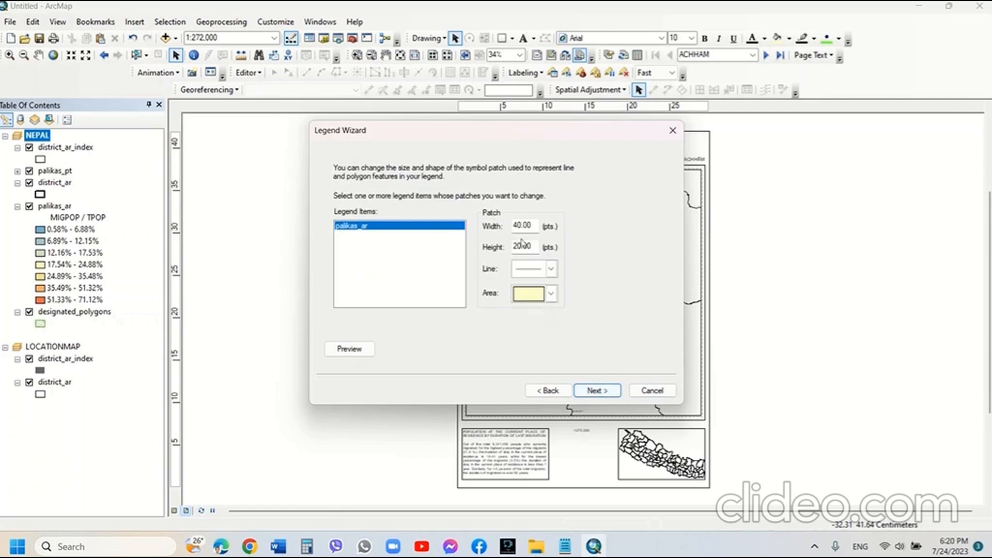
pyautogui.moveTo(522, 228); pyautogui.dragTo(482, 231)
pyautogui.moveTo(523, 244); pyautogui.dragTo(500, 248)
pyautogui.write('12')
pyautogui.click(598, 391)
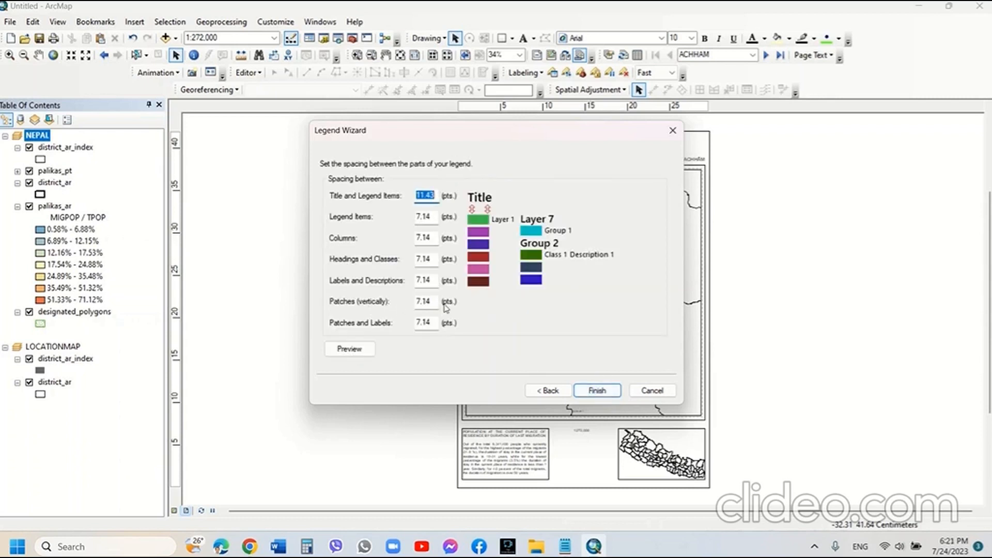
# Set the vertical spacing between legend patches to 0.25 pts and finish the legend
pyautogui.moveTo(439, 301); pyautogui.dragTo(363, 304)
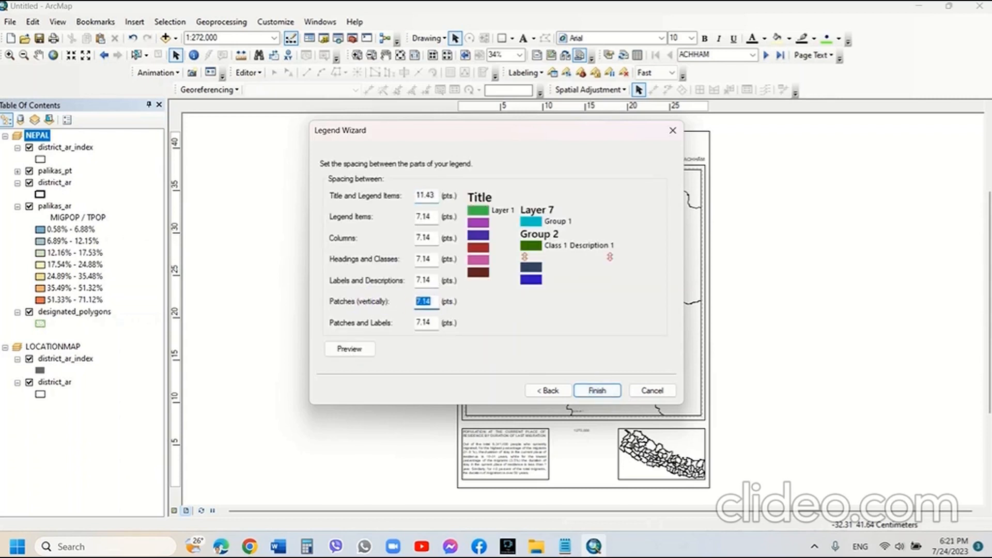
pyautogui.write('0.25')
pyautogui.click(597, 390)
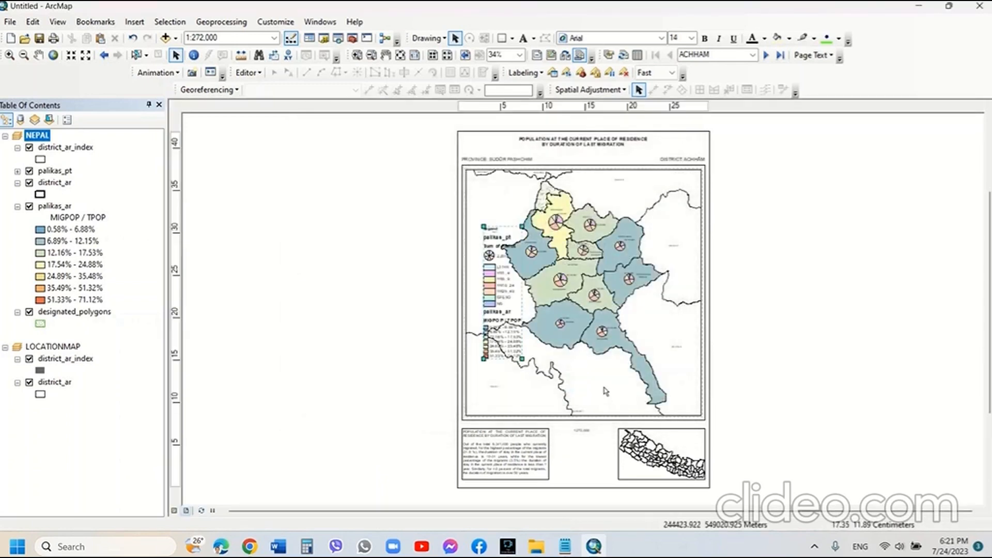
# Move the legend off the page beside the main map and convert it to graphics
pyautogui.moveTo(492, 290); pyautogui.dragTo(350, 288)
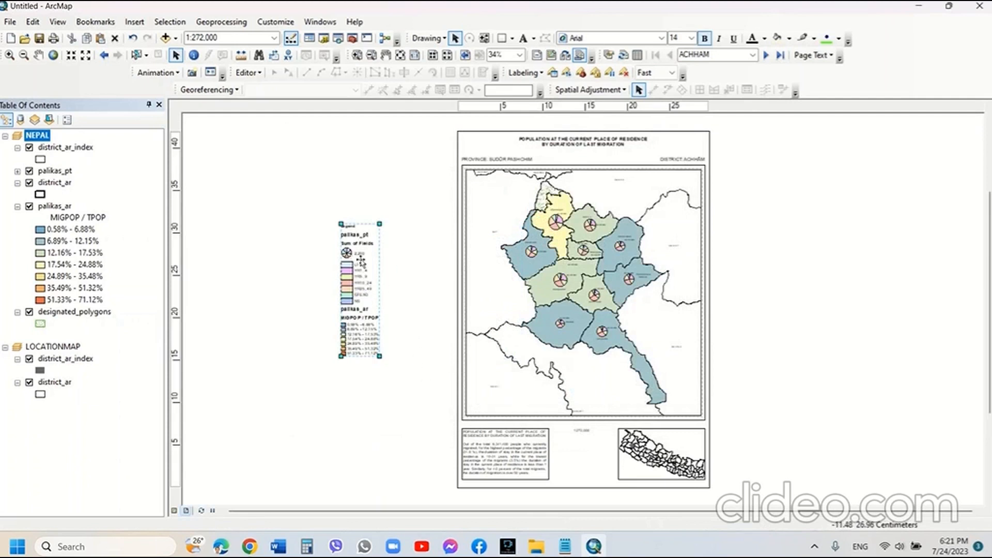
pyautogui.rightClick(350, 271)
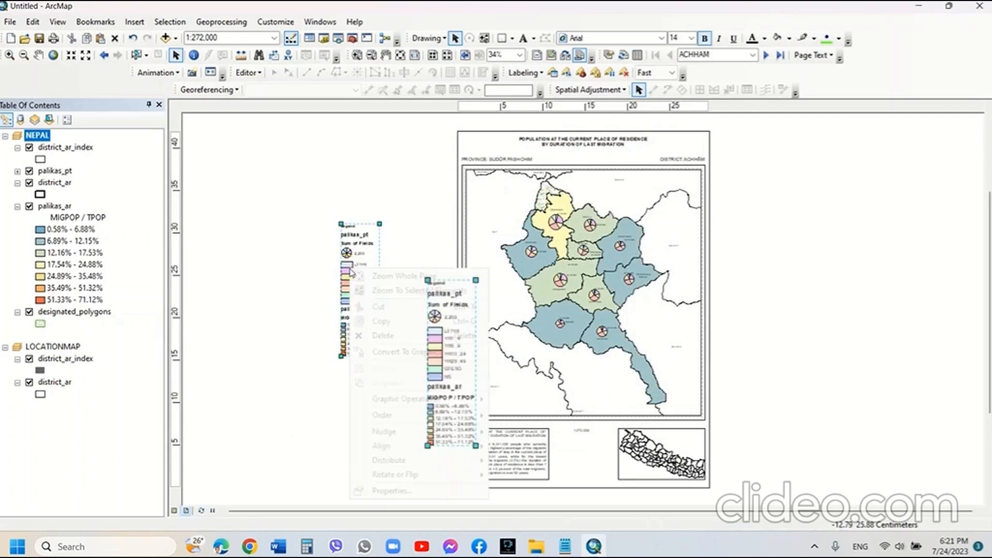
pyautogui.click(408, 351)
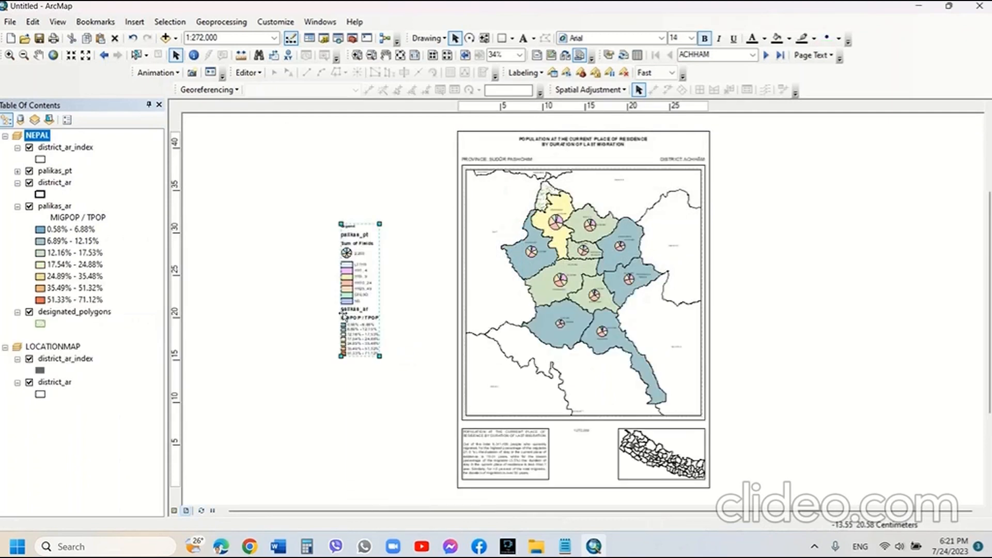
# Ungroup the converted legend twice to separate it into individual elements
pyautogui.rightClick(356, 270)
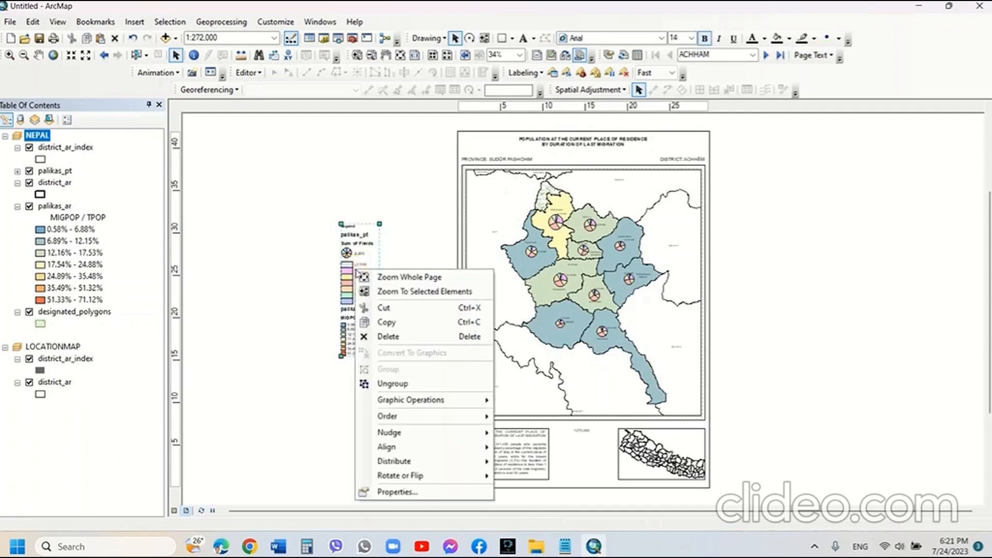
pyautogui.click(406, 388)
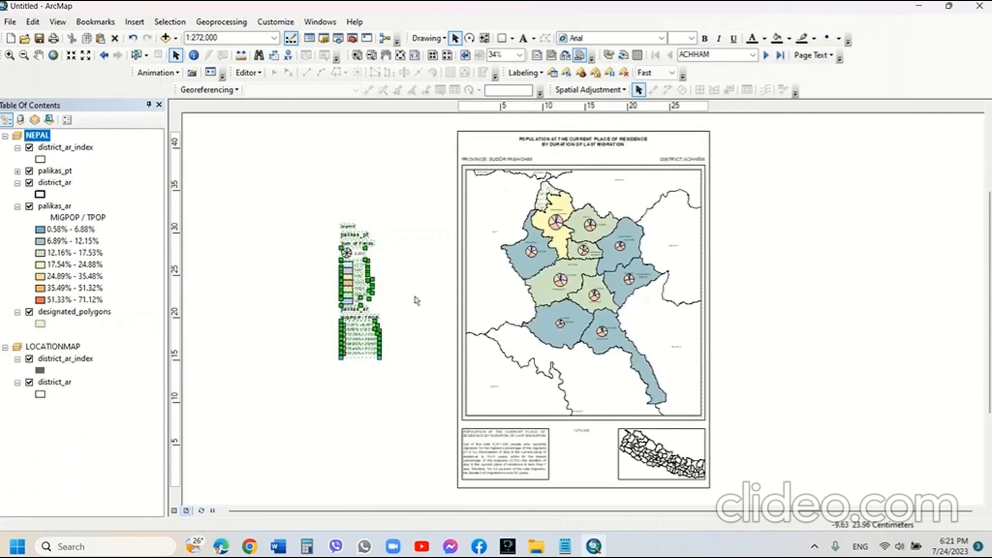
pyautogui.rightClick(358, 334)
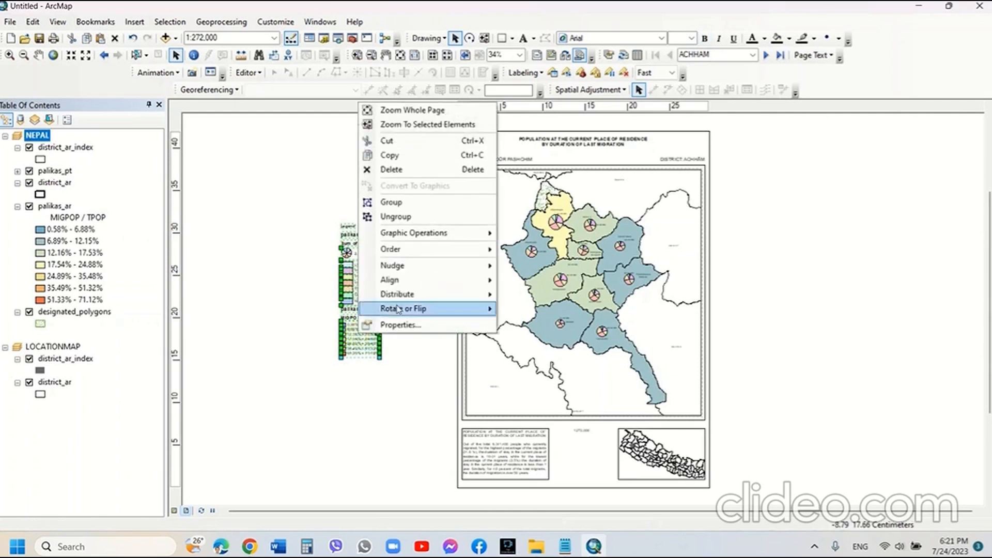
pyautogui.click(397, 217)
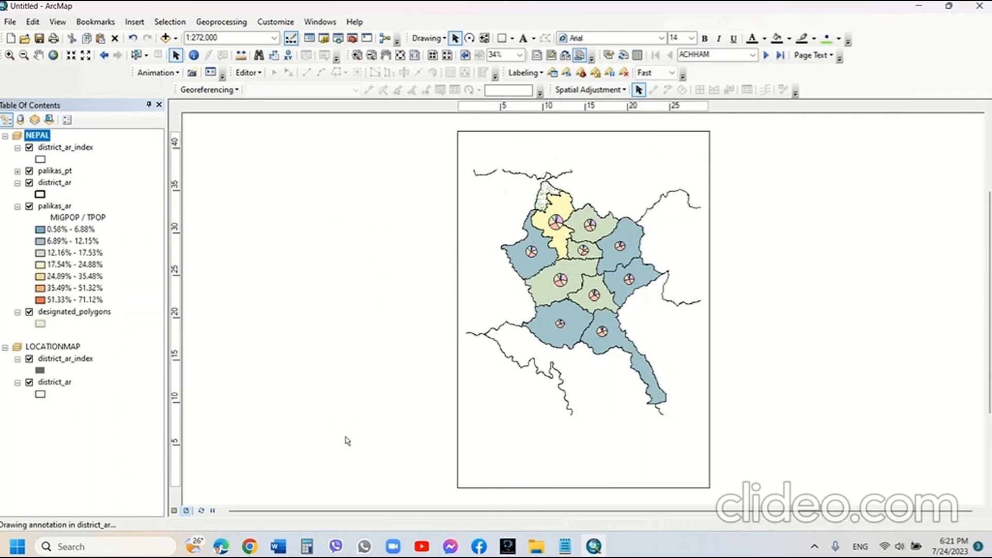
pyautogui.click(311, 407)
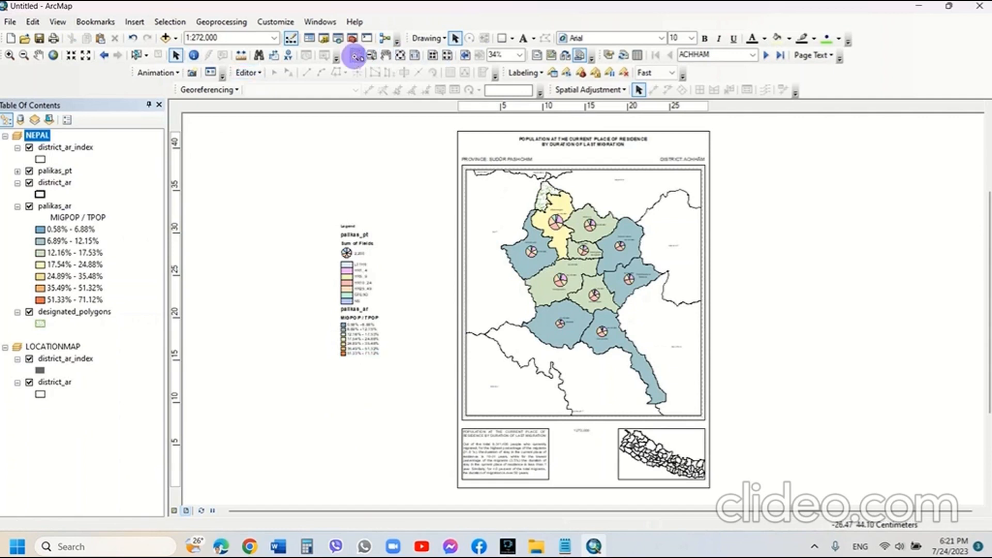
# Replace the MIGPOP / TPOP legend heading with "Percentage of migrated population", broken onto a second line before "population"
pyautogui.click(357, 55)
pyautogui.moveTo(300, 210); pyautogui.dragTo(441, 381)
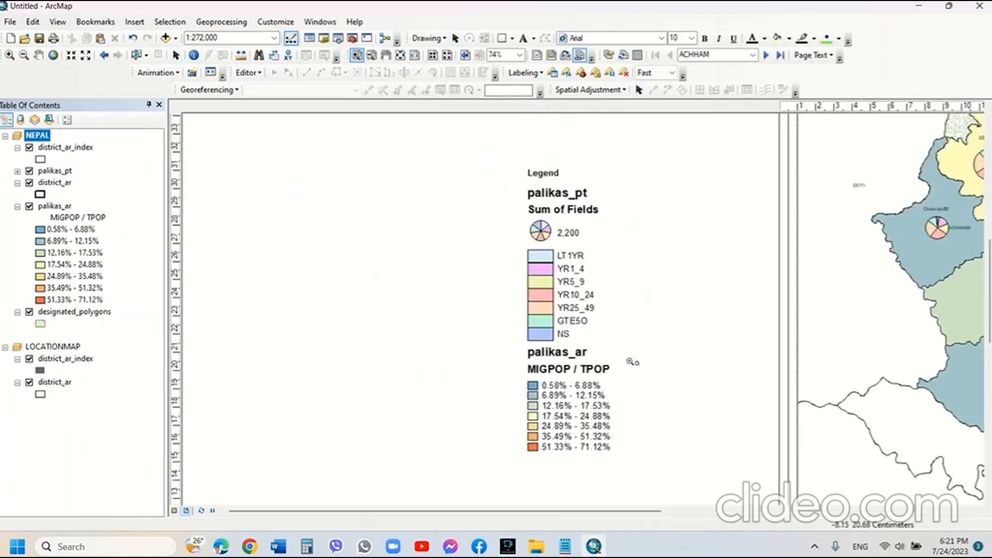
pyautogui.click(176, 54)
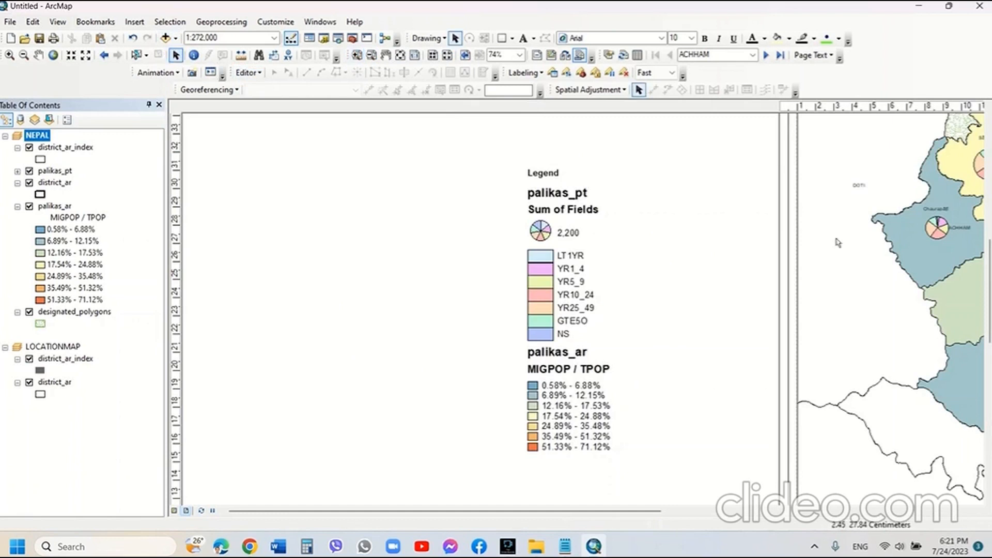
pyautogui.click(536, 369)
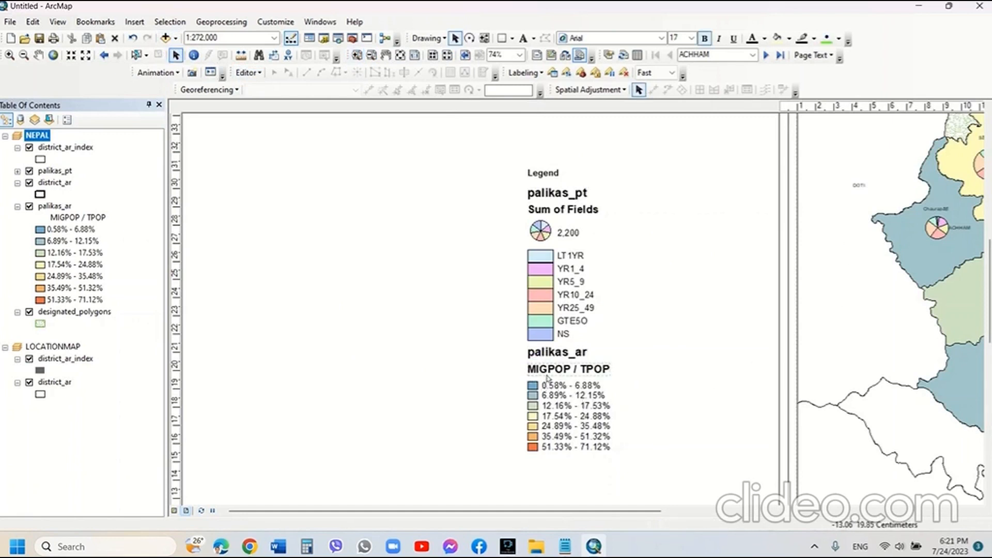
pyautogui.rightClick(551, 374)
pyautogui.click(592, 365)
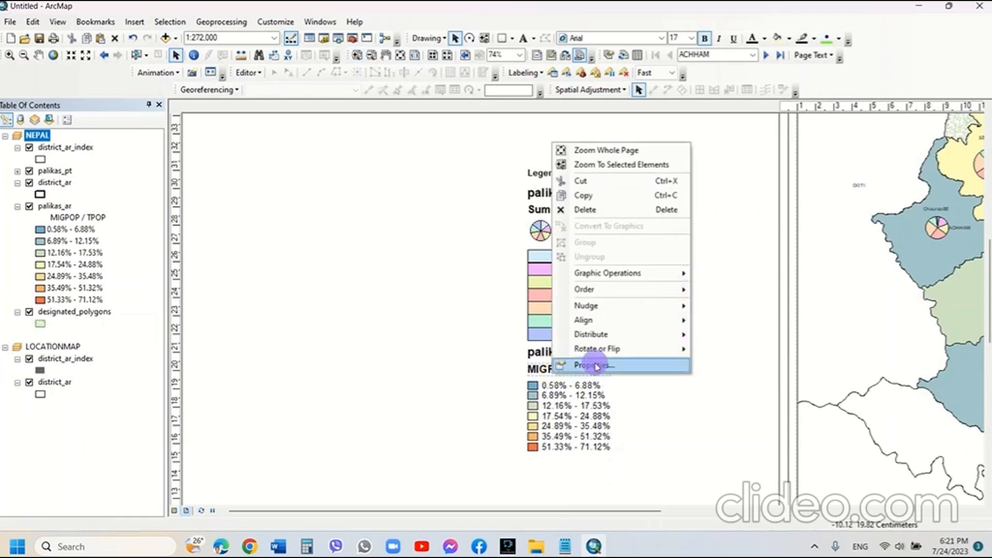
pyautogui.moveTo(451, 135); pyautogui.dragTo(309, 146)
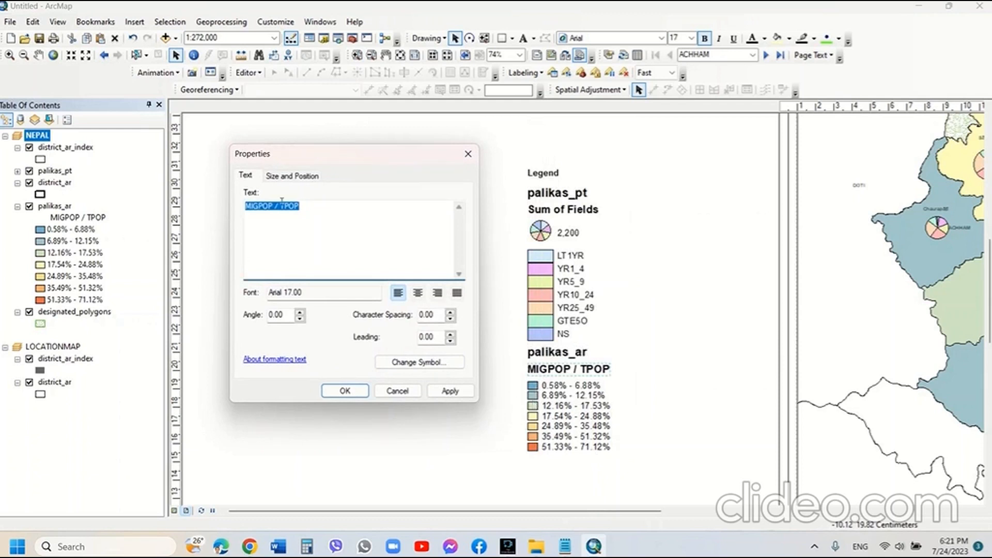
pyautogui.write('Pe')
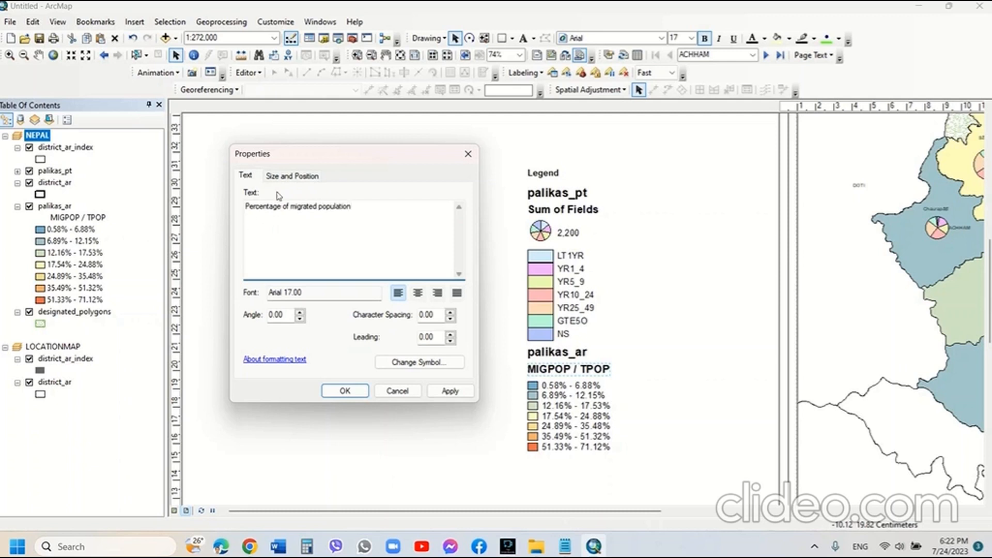
pyautogui.click(318, 207)
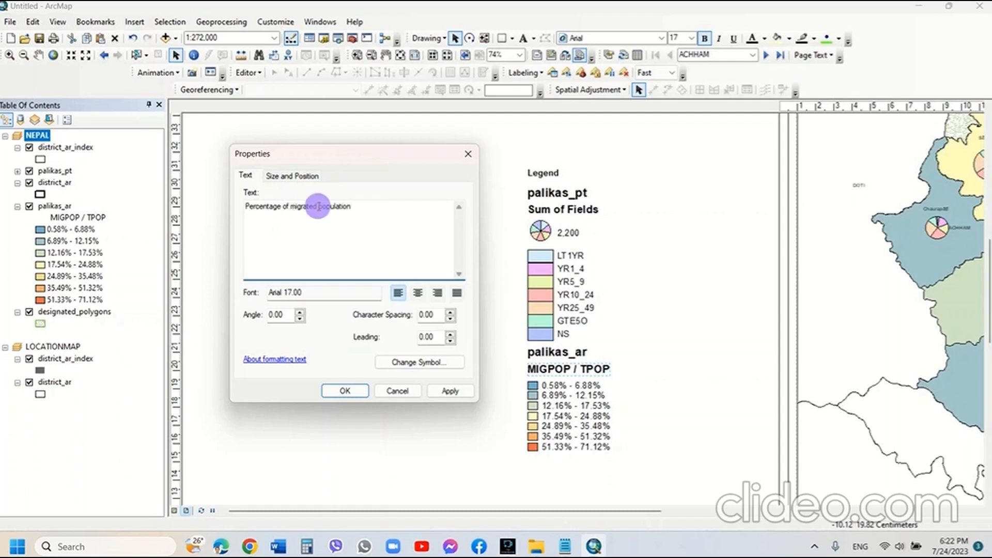
pyautogui.press('Return')
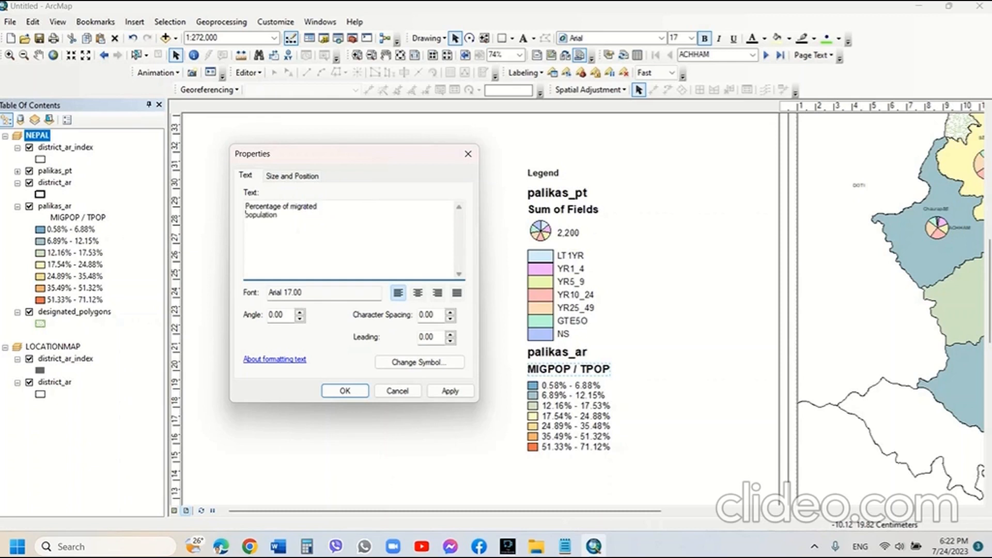
pyautogui.click(355, 393)
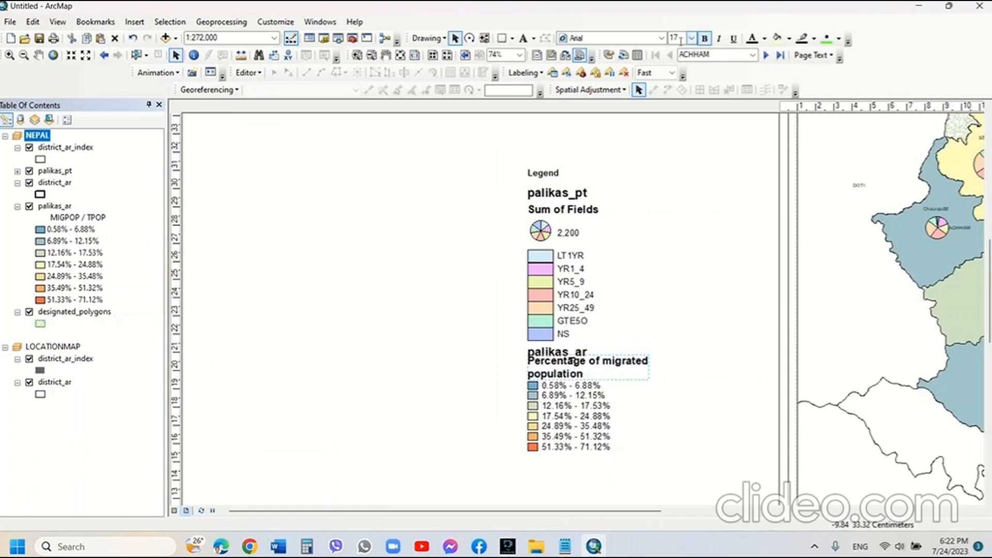
# Set the migrated population heading's font size to 8 and delete the palikas_ar heading above it
pyautogui.click(415, 55)
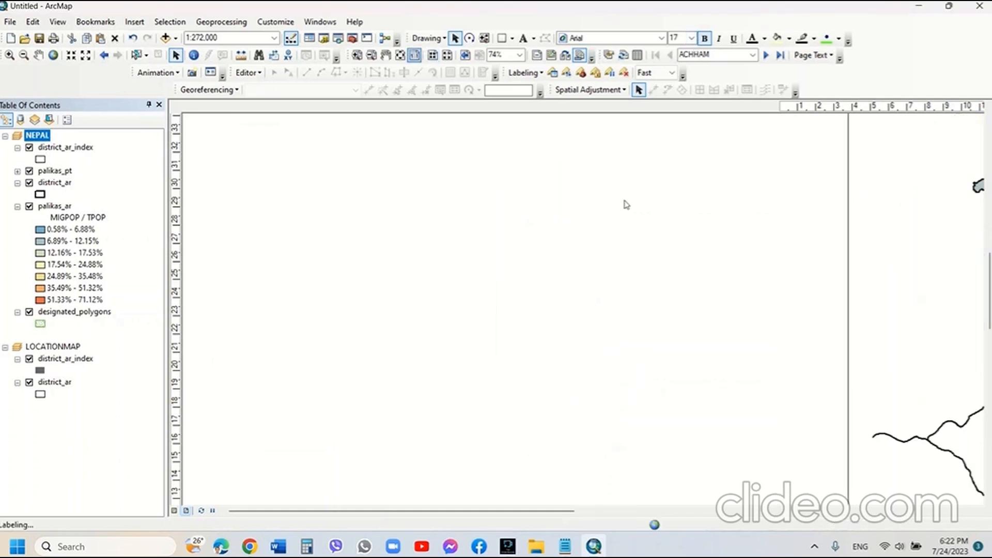
pyautogui.click(691, 38)
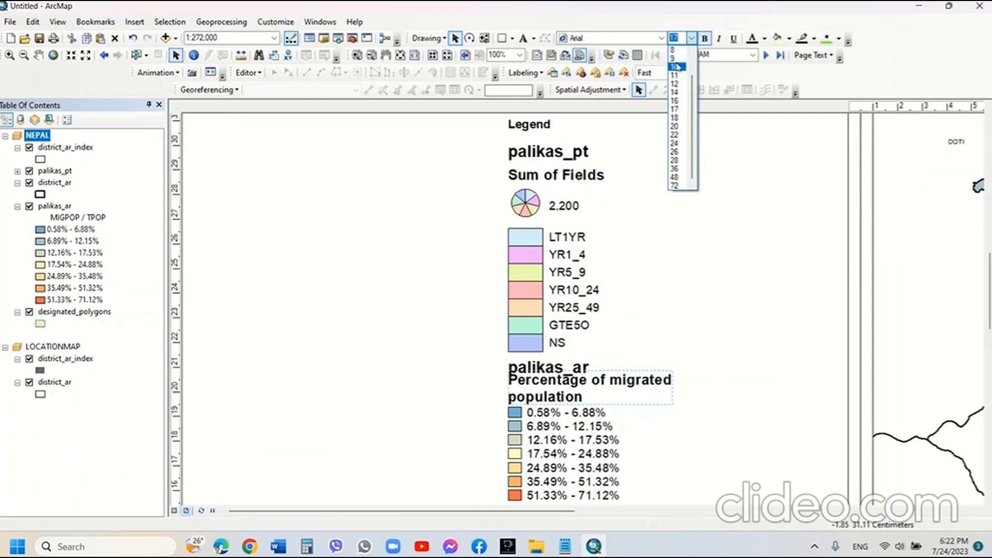
pyautogui.click(675, 53)
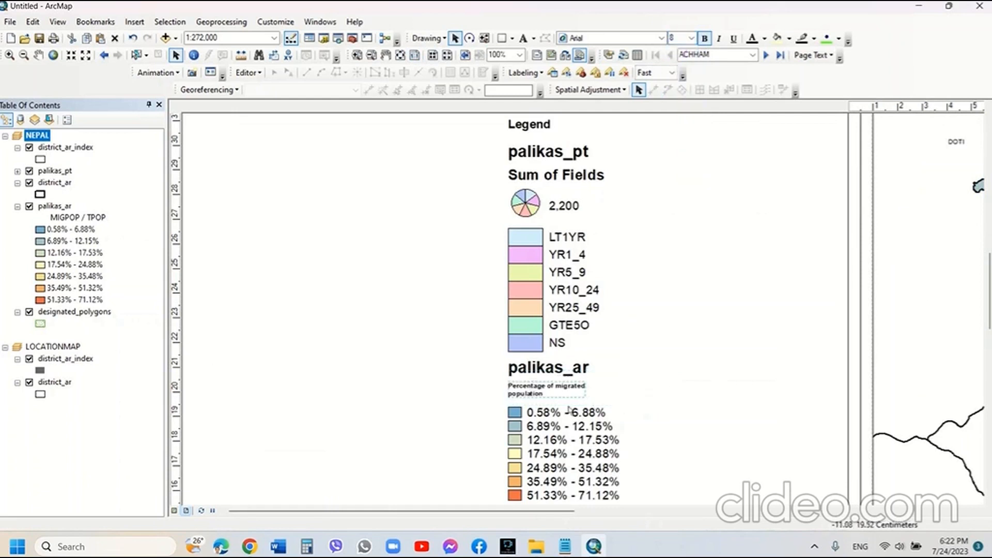
pyautogui.click(555, 370)
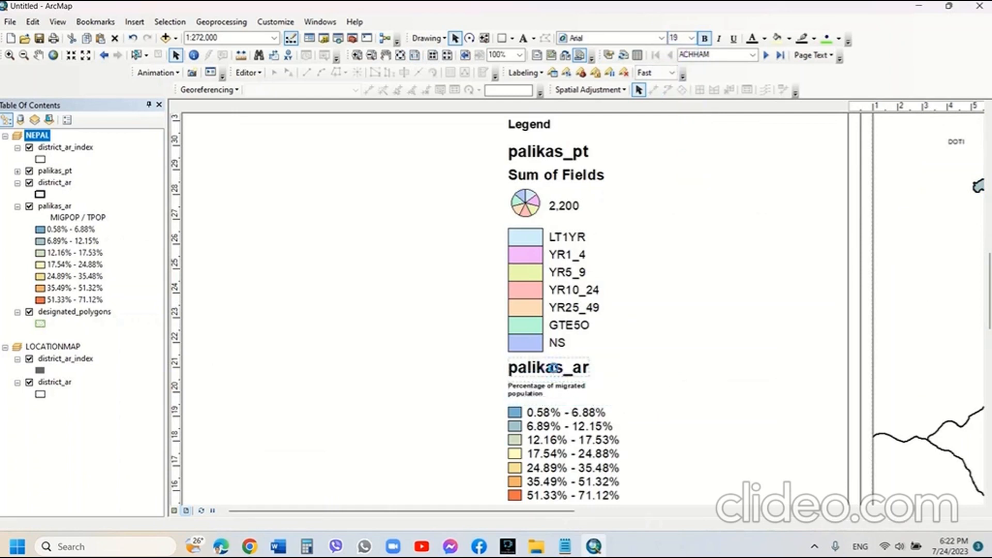
pyautogui.press('Delete')
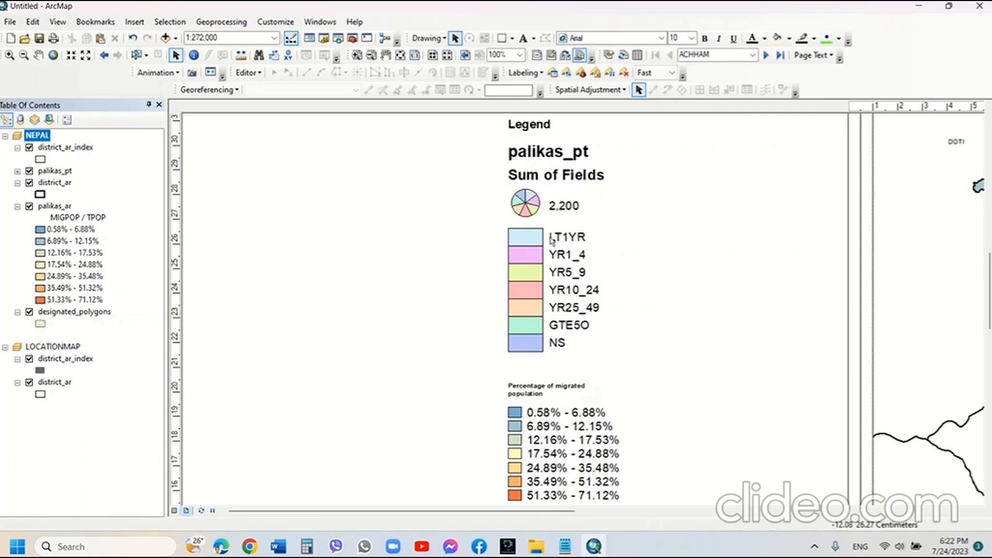
# Relabel the LT1YR legend entry as "Less than 1 year" and the YR1_4 entry as "1 - 4 years"
pyautogui.doubleClick(567, 238)
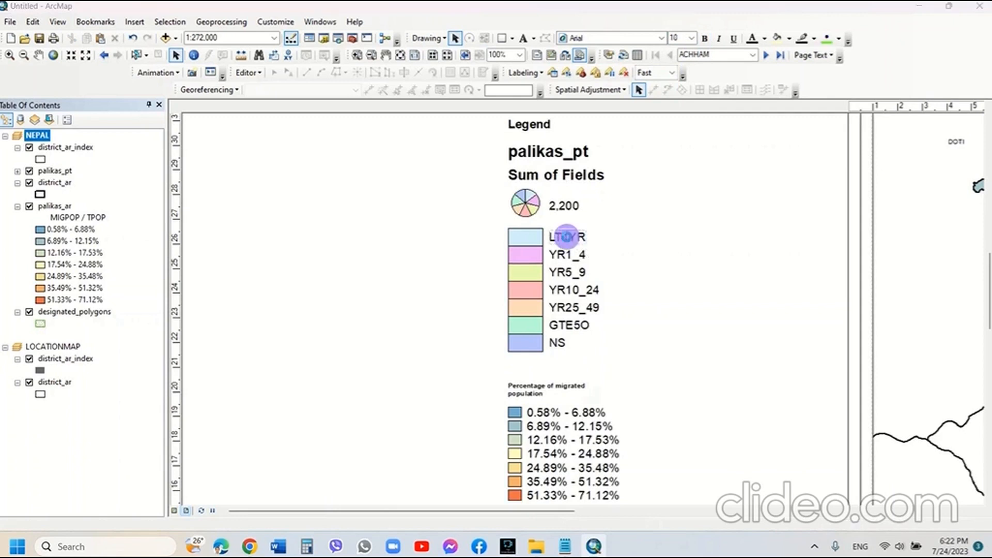
pyautogui.write('Less than 1 year')
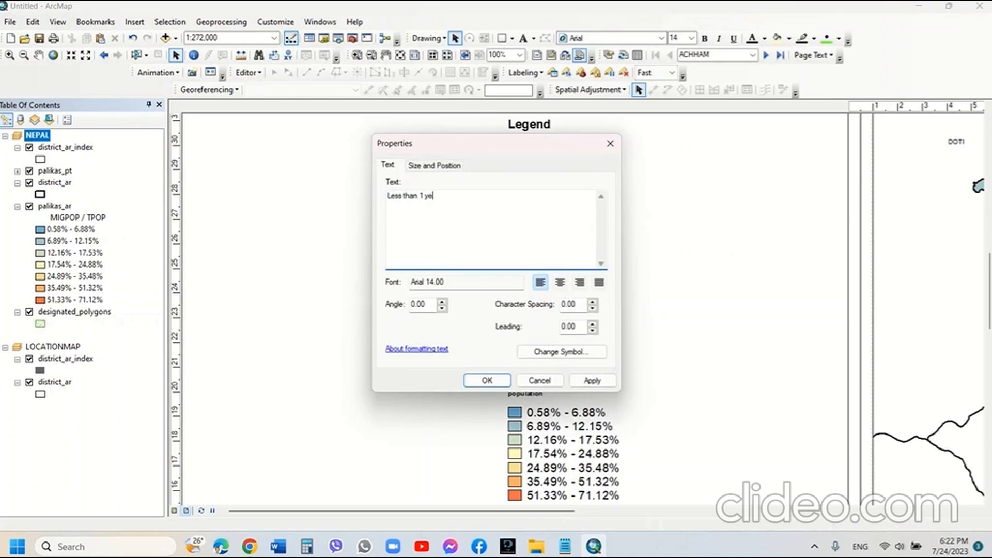
pyautogui.click(487, 383)
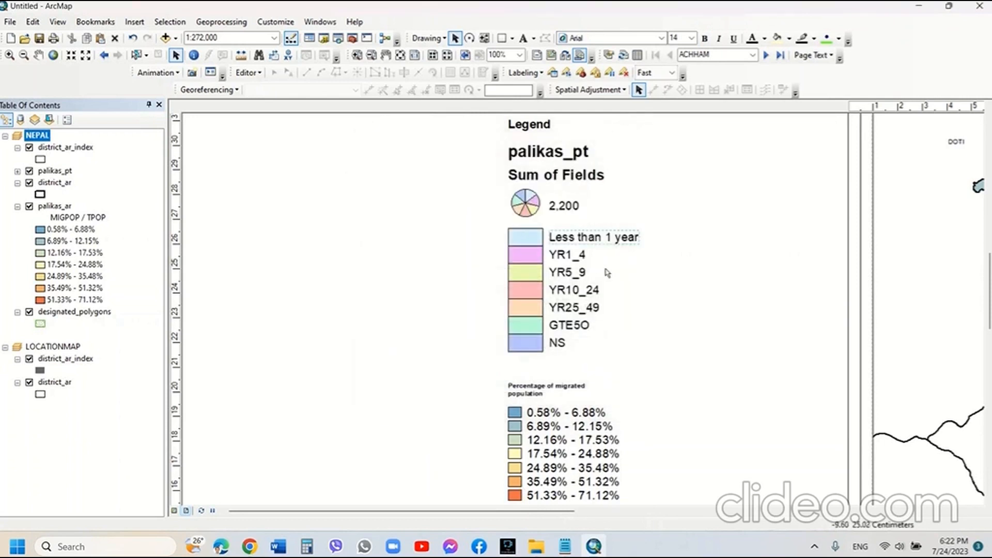
pyautogui.doubleClick(567, 254)
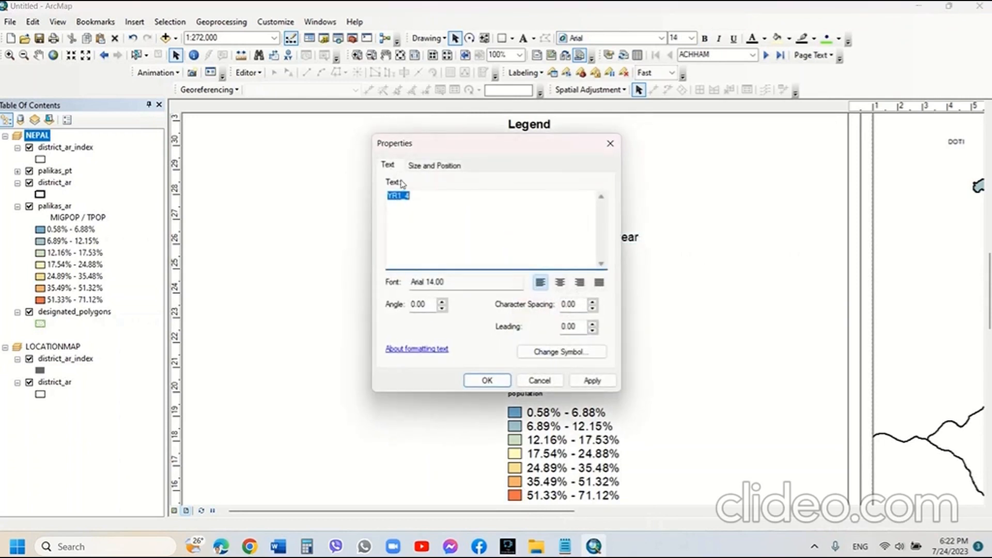
pyautogui.write('1 - 4 years')
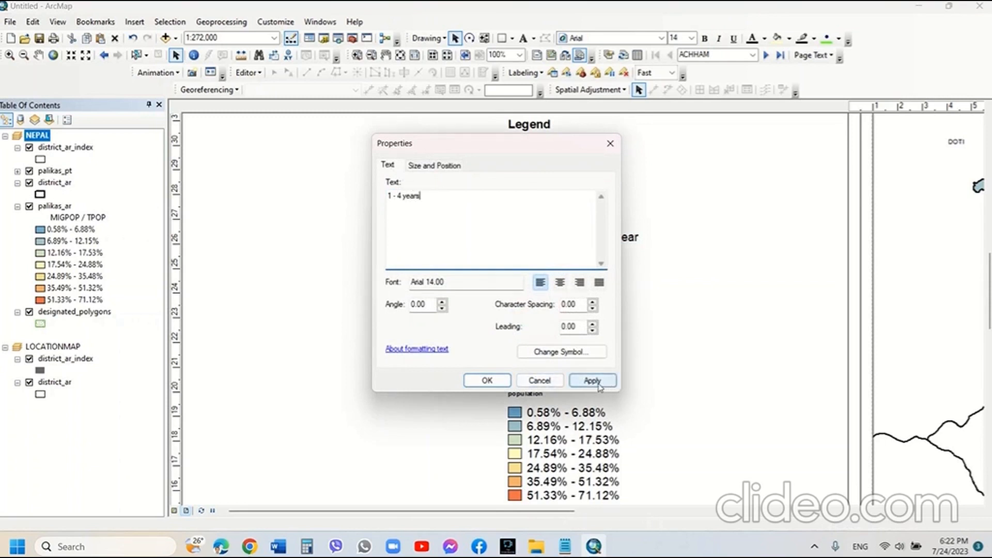
pyautogui.click(471, 387)
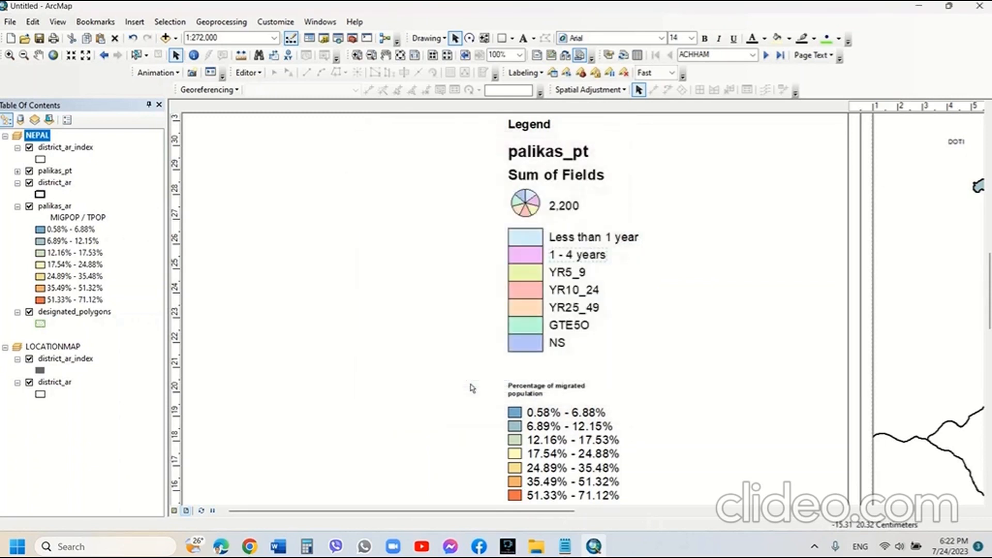
# Relabel the YR5_9 legend entry as "5 - 9 years" and the YR10_24 entry as "10 - 24 years"
pyautogui.doubleClick(553, 277)
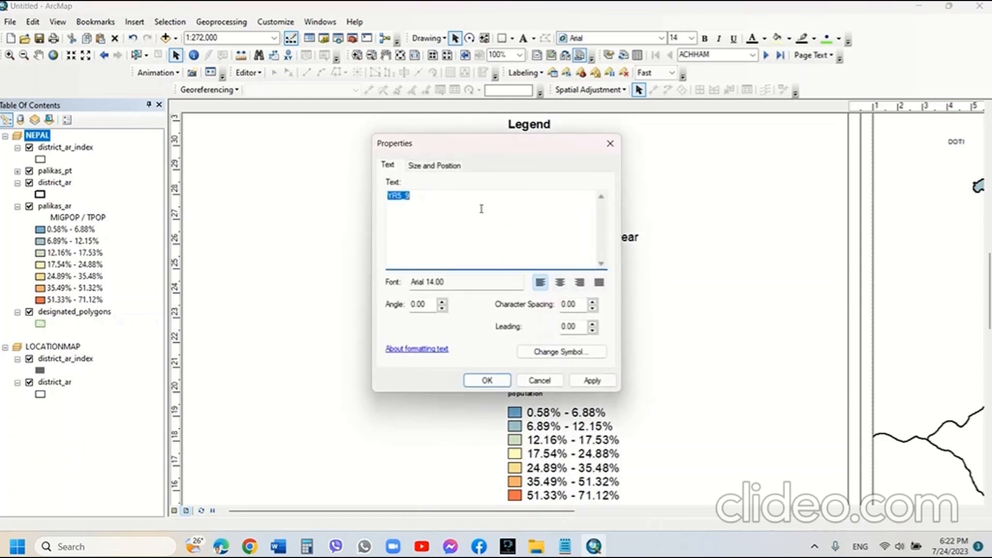
pyautogui.write('5 - 9 years')
pyautogui.click(483, 380)
pyautogui.click(586, 293)
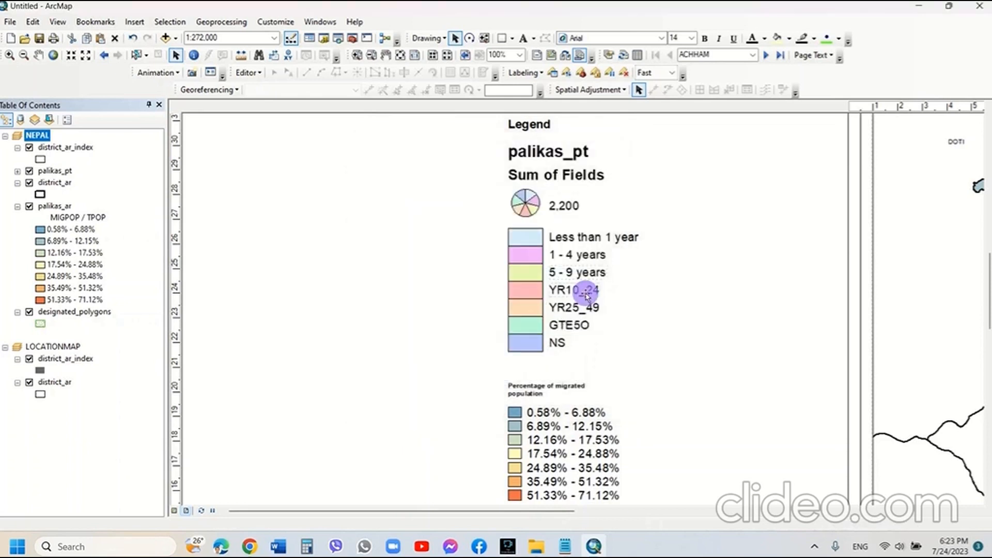
pyautogui.doubleClick(586, 293)
pyautogui.write('10 - 24 years')
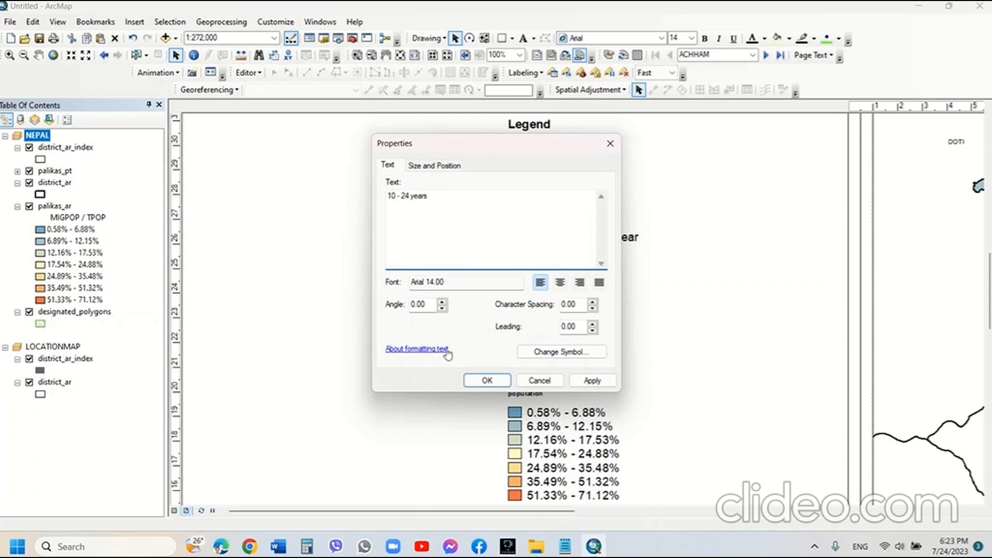
pyautogui.click(473, 380)
# Relabel the YR25_49 legend entry as "25 - 49 years"
pyautogui.click(568, 306)
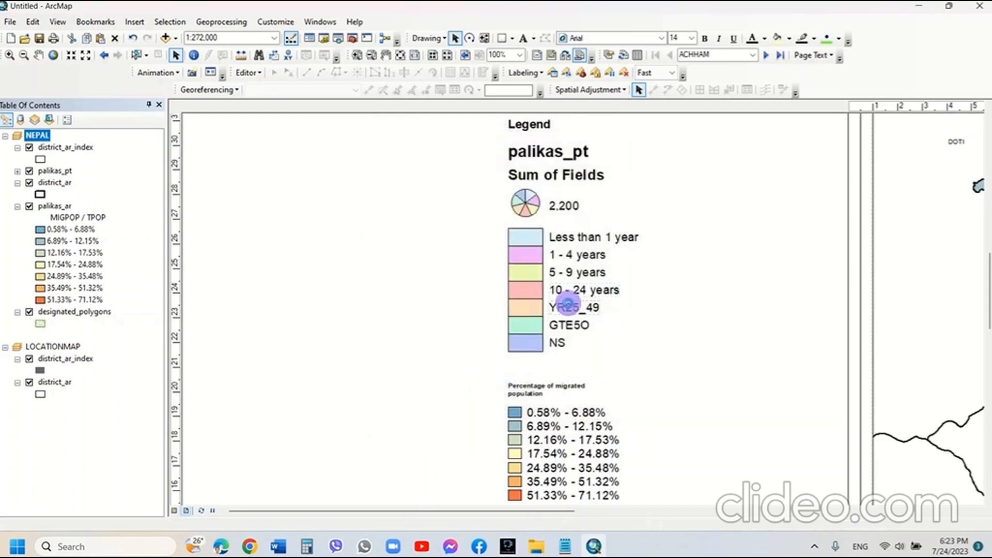
pyautogui.doubleClick(569, 306)
pyautogui.write('25 - 49 years')
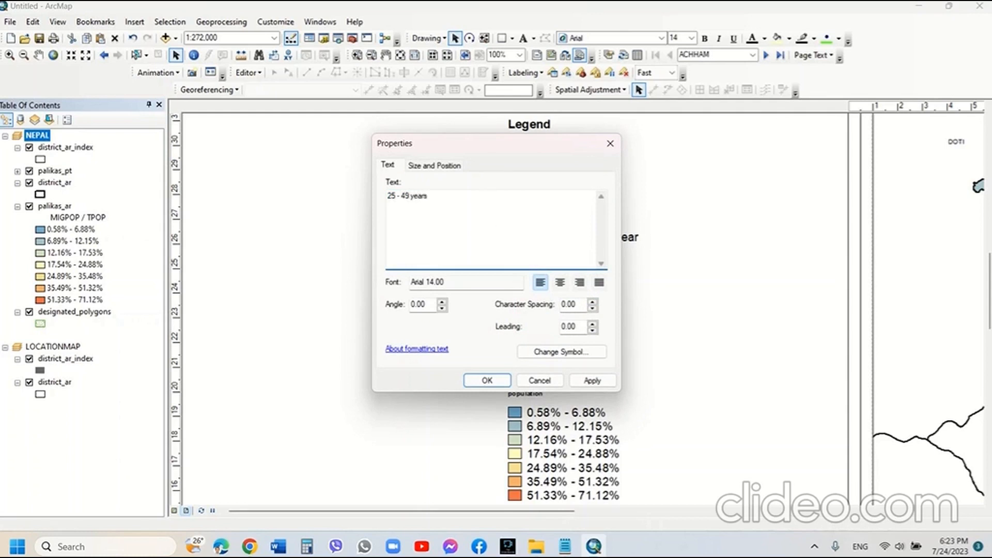
pyautogui.click(487, 380)
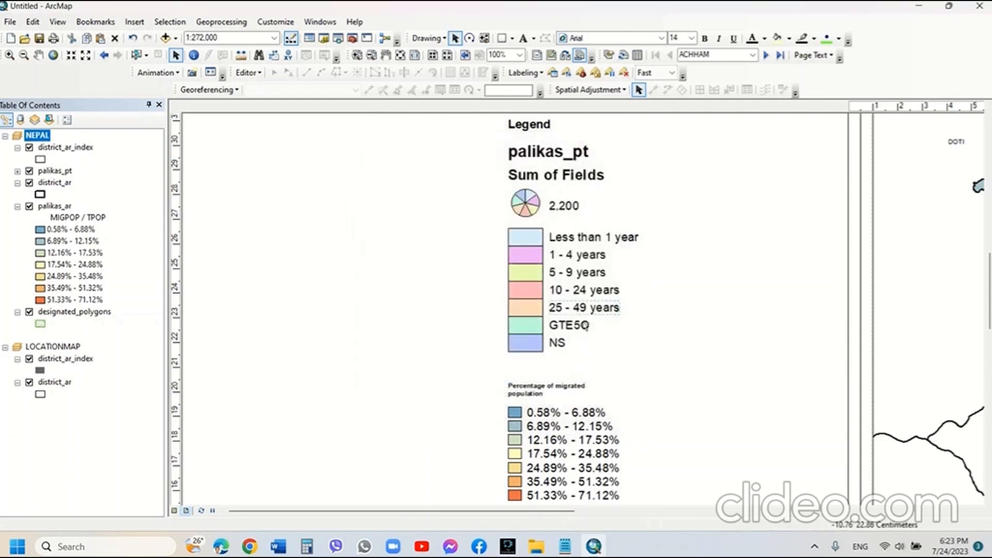
# Relabel the GTE50 legend entry as "Greater than or equal to 50 years" and the NS entry as "Not stated"
pyautogui.doubleClick(584, 325)
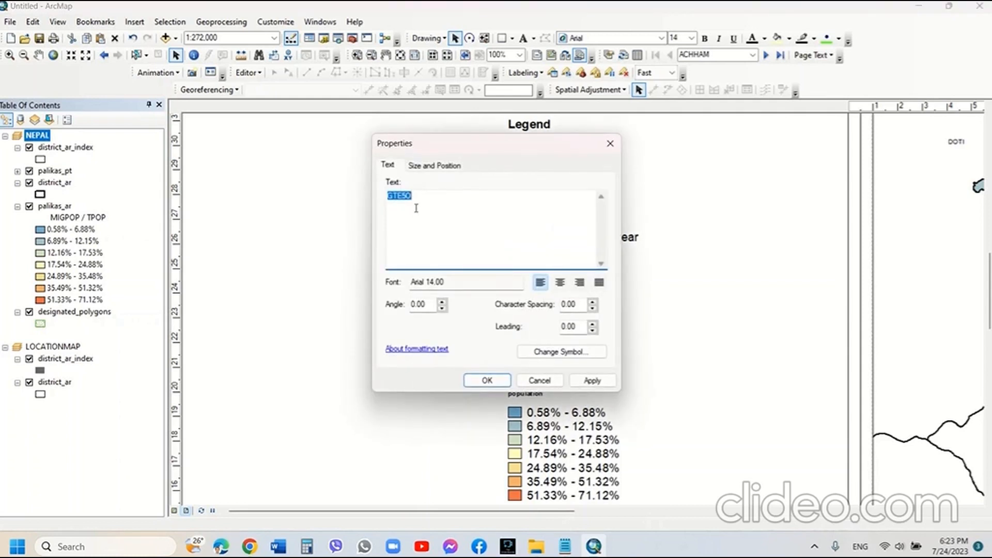
pyautogui.write('gr')
pyautogui.click(389, 201)
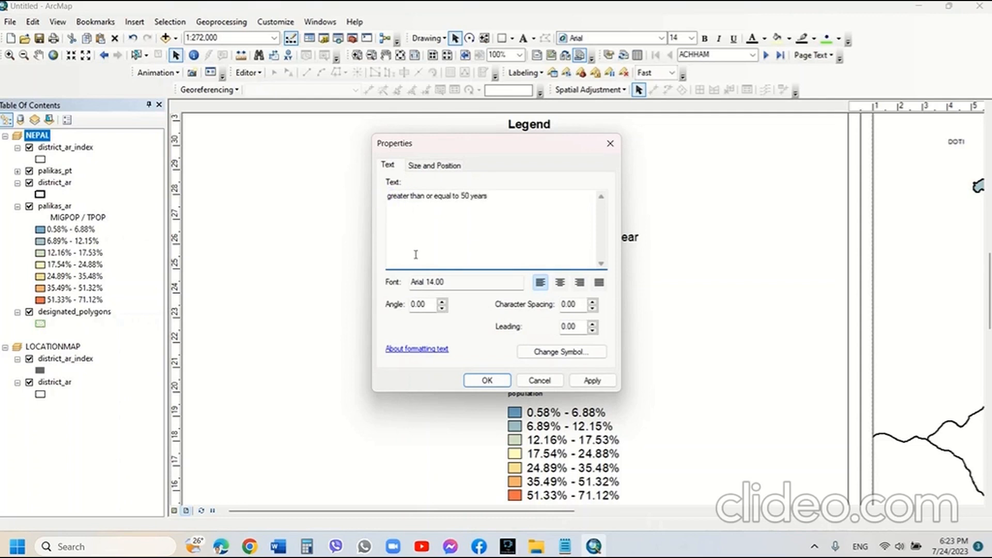
pyautogui.press('Delete')
pyautogui.press('Delete')
pyautogui.write('Gr')
pyautogui.click(475, 385)
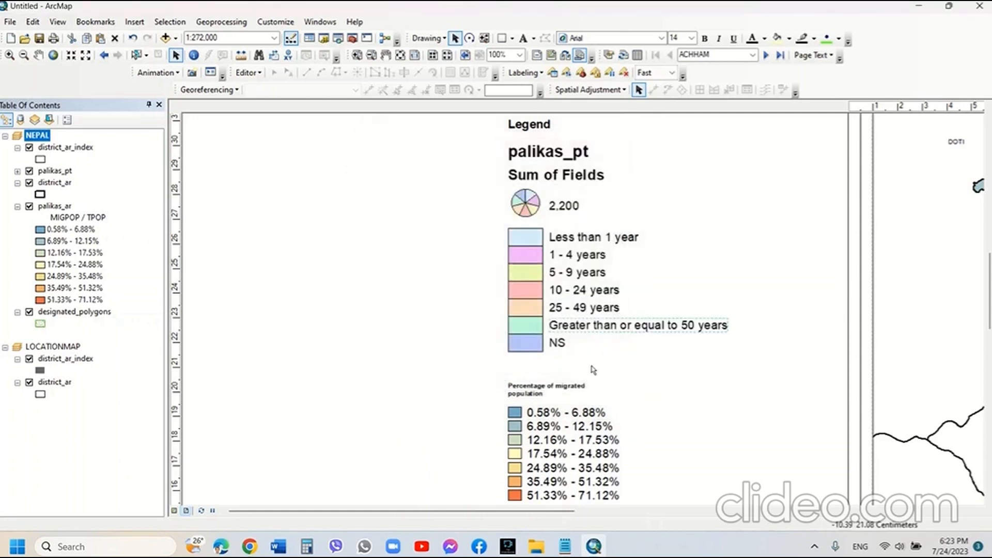
pyautogui.click(561, 345)
pyautogui.doubleClick(561, 345)
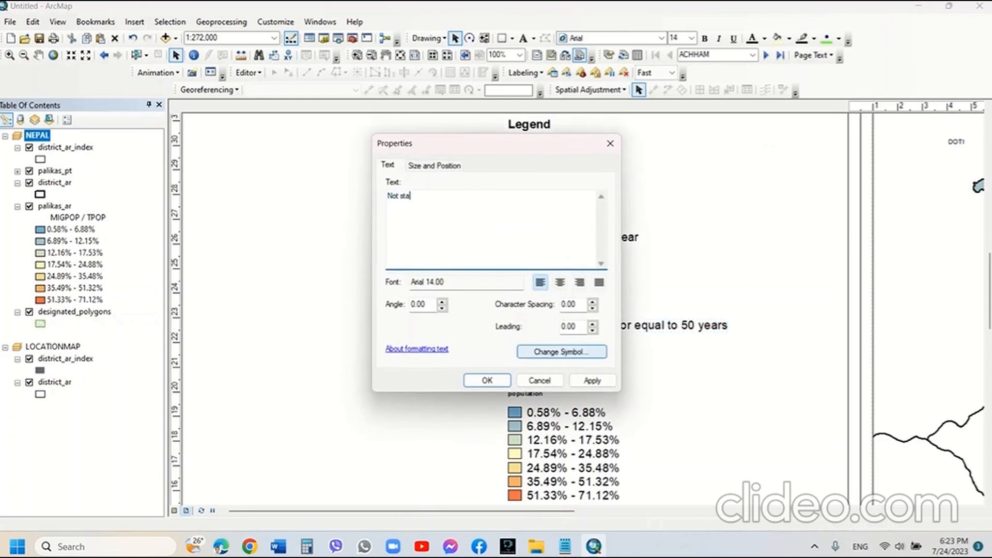
pyautogui.click(481, 380)
pyautogui.click(586, 239)
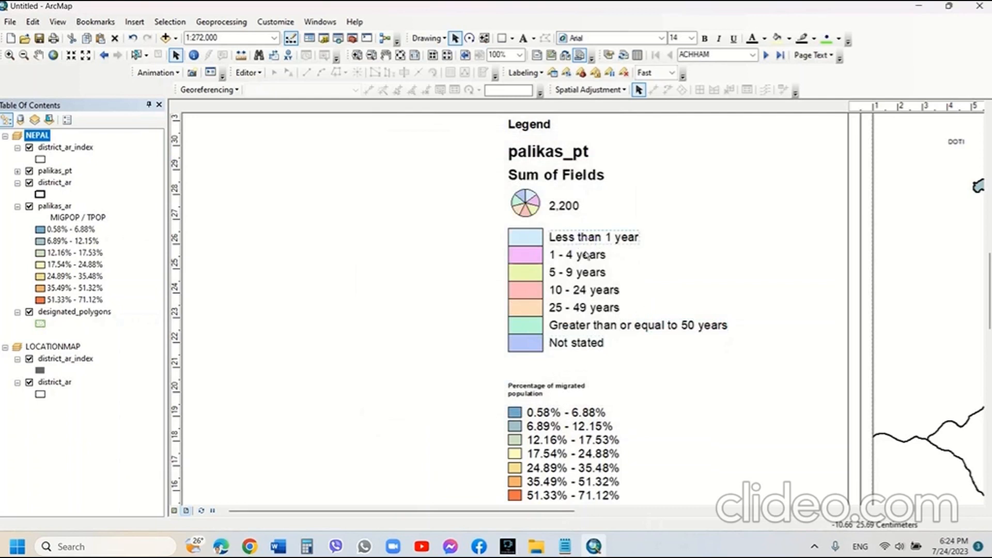
pyautogui.keyDown('shift'); pyautogui.click(574, 254); pyautogui.keyUp('shift')
pyautogui.keyDown('shift'); pyautogui.click(584, 272); pyautogui.keyUp('shift')
pyautogui.keyDown('shift'); pyautogui.click(585, 292); pyautogui.keyUp('shift')
pyautogui.keyDown('shift'); pyautogui.click(588, 308); pyautogui.keyUp('shift')
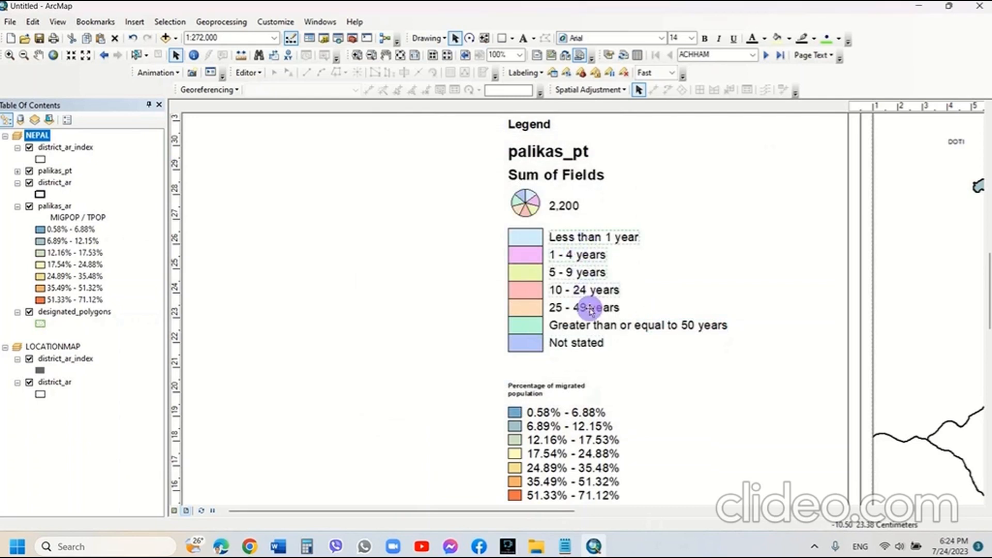
pyautogui.keyDown('shift'); pyautogui.click(592, 325); pyautogui.keyUp('shift')
pyautogui.keyDown('shift'); pyautogui.click(594, 344); pyautogui.keyUp('shift')
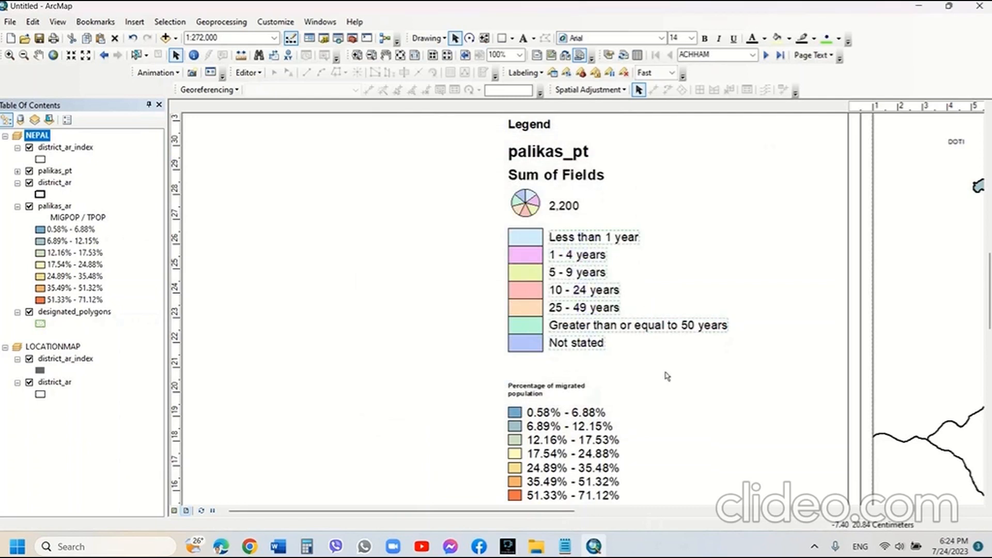
pyautogui.click(732, 263)
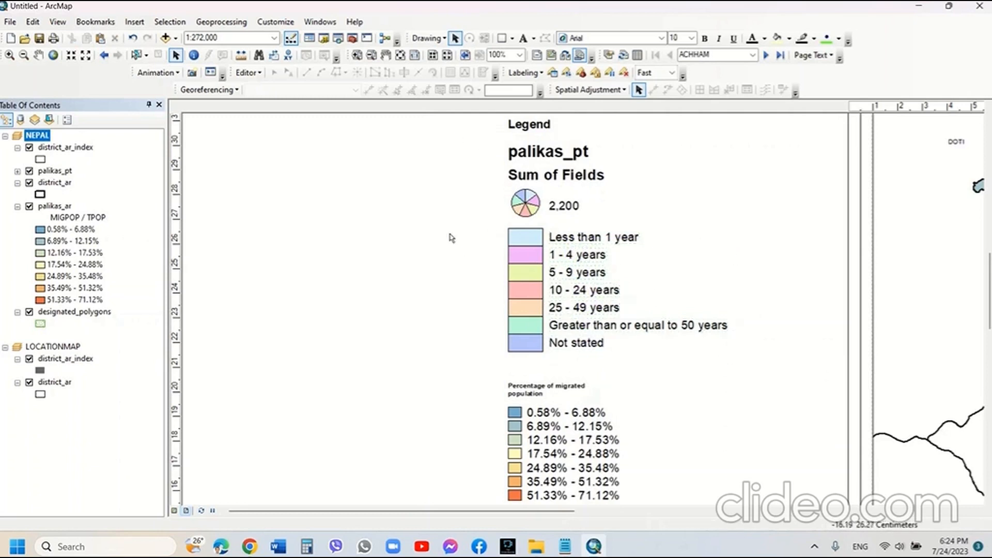
# Delete the palikas_pt and Sum of Fields headings from the legend
pyautogui.click(510, 150)
pyautogui.moveTo(511, 150); pyautogui.dragTo(674, 190)
pyautogui.press('Delete')
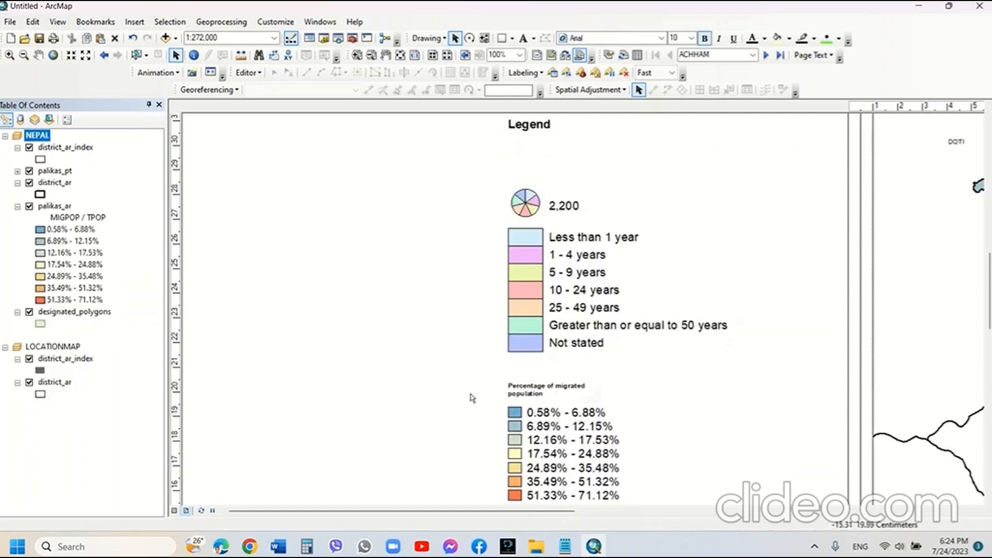
# Move the migrated population heading with its percentage classes to the left of the duration swatches
pyautogui.moveTo(472, 370); pyautogui.dragTo(669, 525)
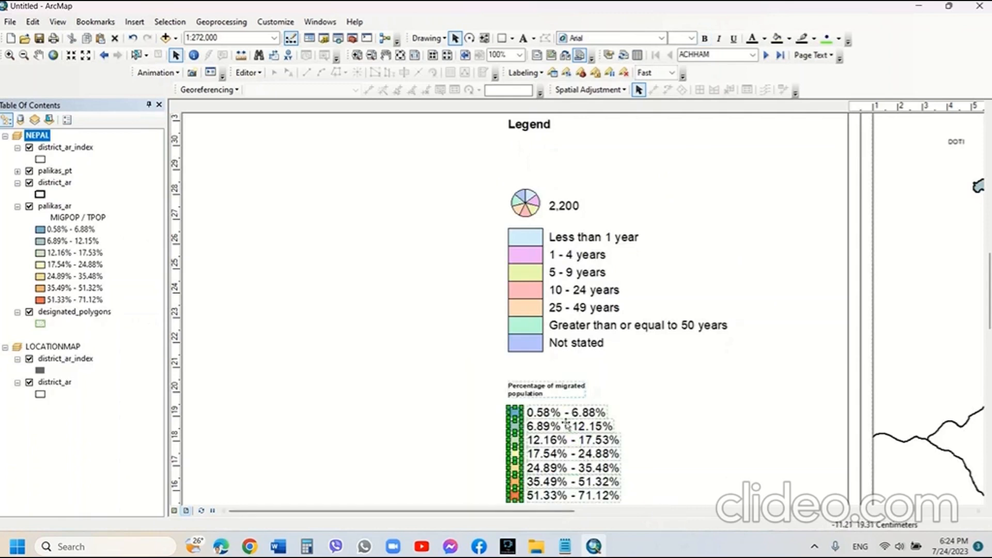
pyautogui.moveTo(533, 393); pyautogui.dragTo(405, 234)
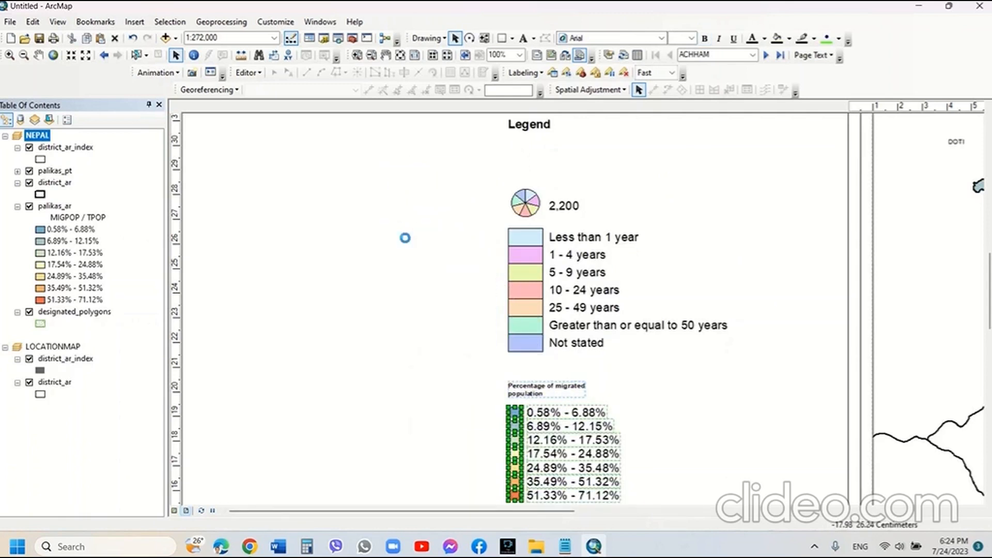
pyautogui.click(648, 397)
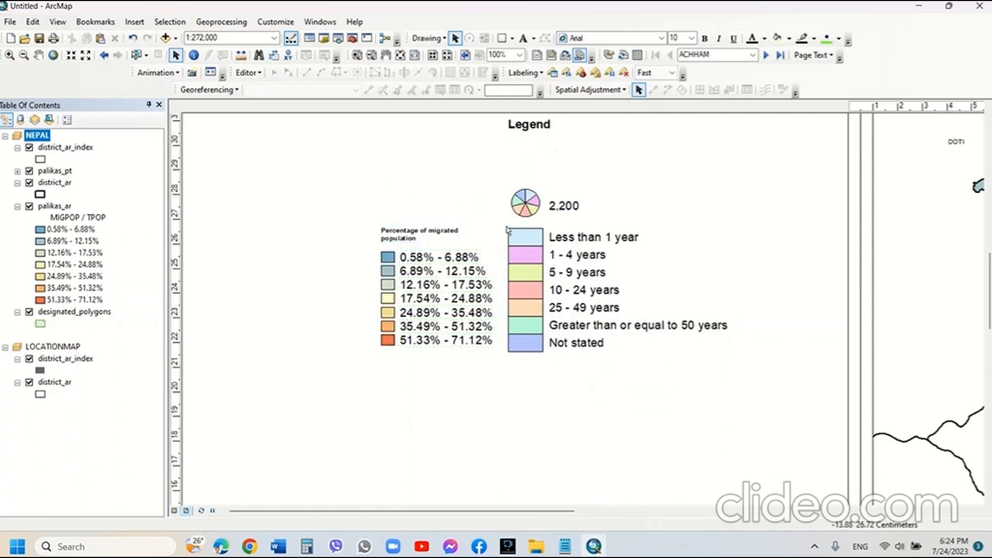
# Group the seven duration swatches with their labels and shrink the group to a font size of about 8
pyautogui.moveTo(485, 174); pyautogui.dragTo(671, 403)
pyautogui.moveTo(500, 220); pyautogui.dragTo(755, 380)
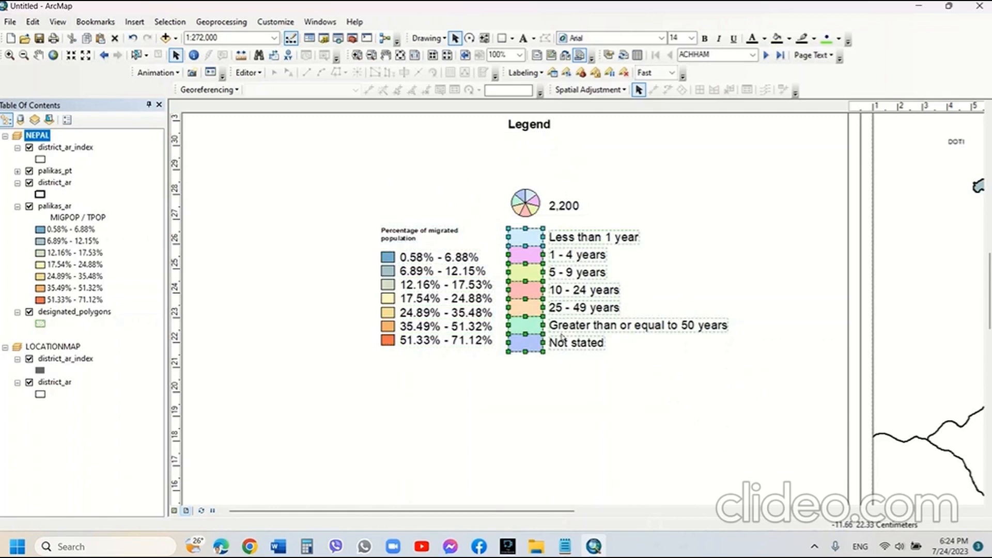
pyautogui.rightClick(568, 337)
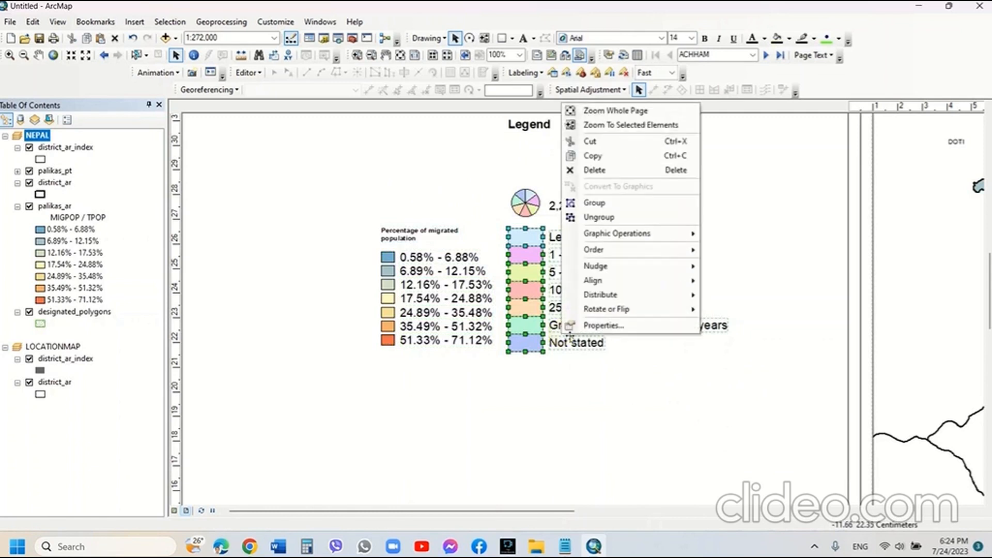
pyautogui.click(594, 203)
pyautogui.moveTo(727, 351); pyautogui.dragTo(634, 299)
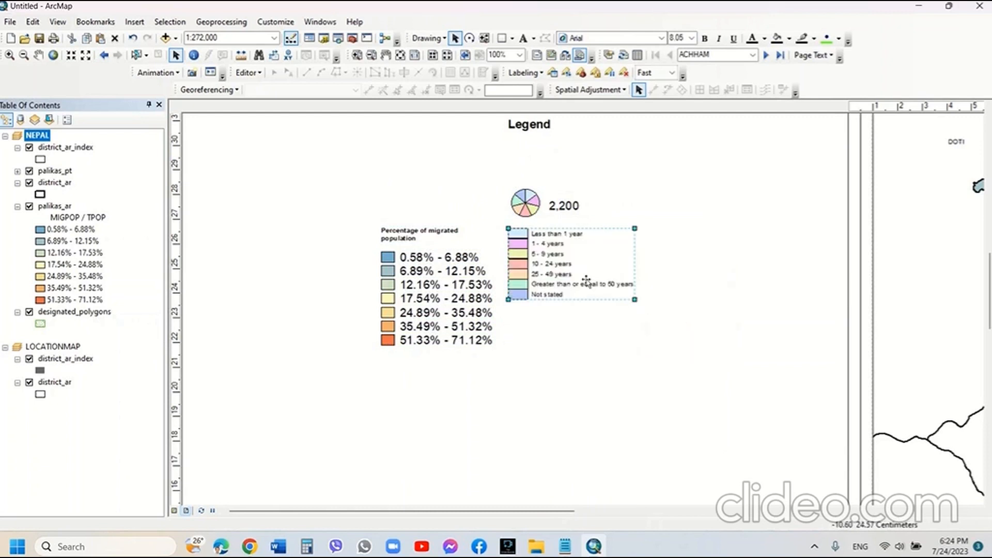
# Move the duration group down level with the lower percentage classes, and place the pie symbol with its 2,200 label just above it
pyautogui.moveTo(517, 252); pyautogui.dragTo(519, 293)
pyautogui.click(517, 204)
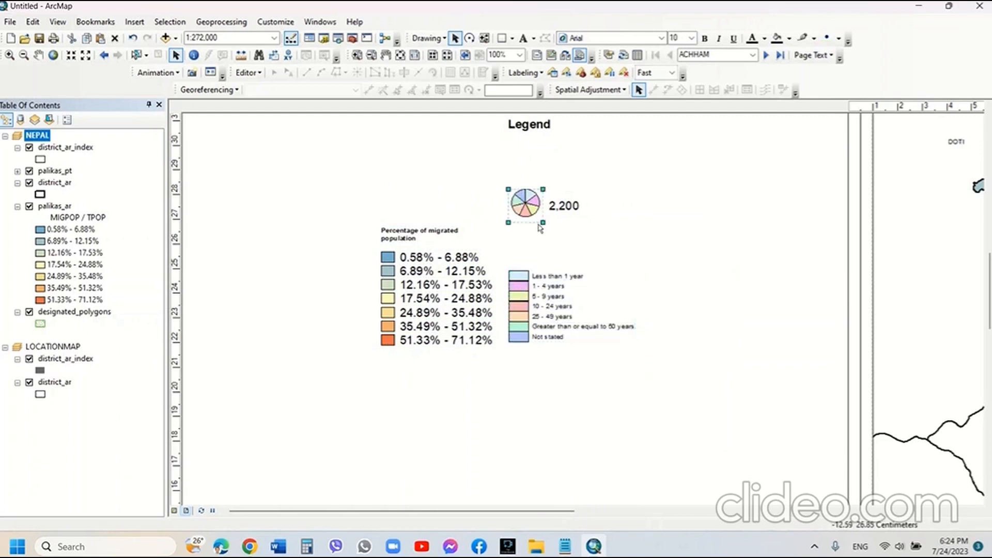
pyautogui.keyDown('shift'); pyautogui.click(575, 210); pyautogui.keyUp('shift')
pyautogui.moveTo(527, 196); pyautogui.dragTo(524, 239)
# Move the Legend title down so it sits centrally above the percentage and duration blocks
pyautogui.click(540, 124)
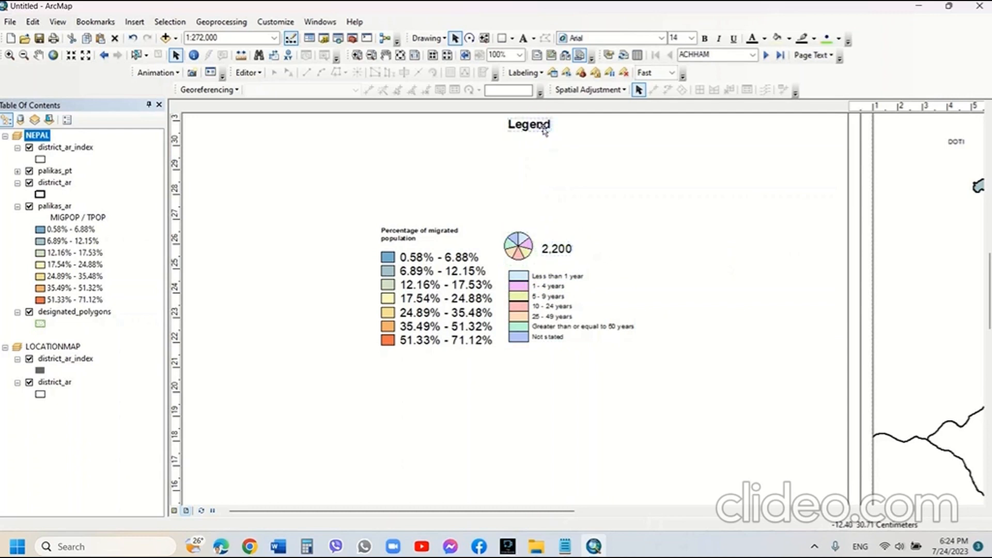
pyautogui.moveTo(544, 130); pyautogui.dragTo(489, 222)
pyautogui.click(721, 331)
# Ungroup the selected legend elements and regroup the title, percentage classes, pie symbol and duration entries as one group
pyautogui.moveTo(324, 172); pyautogui.dragTo(750, 447)
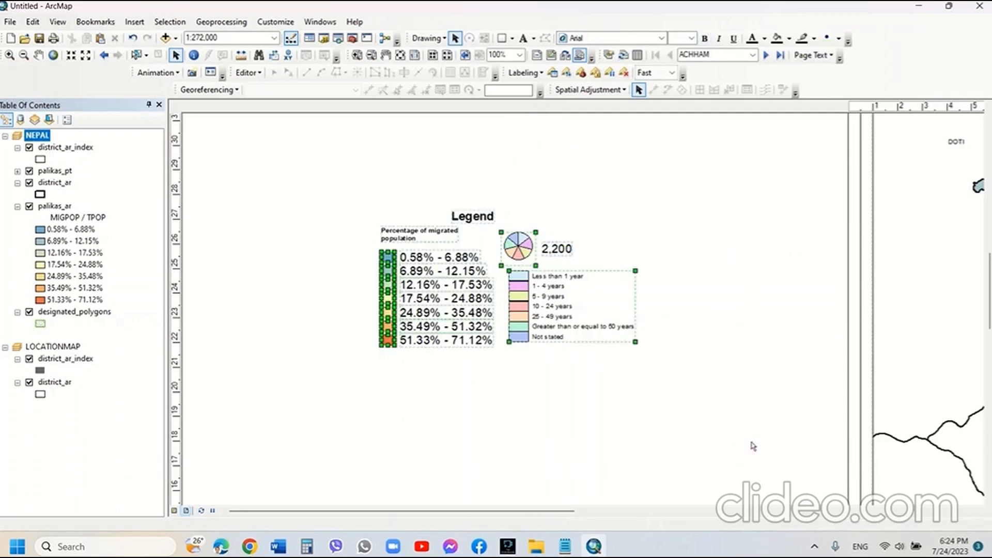
pyautogui.rightClick(429, 276)
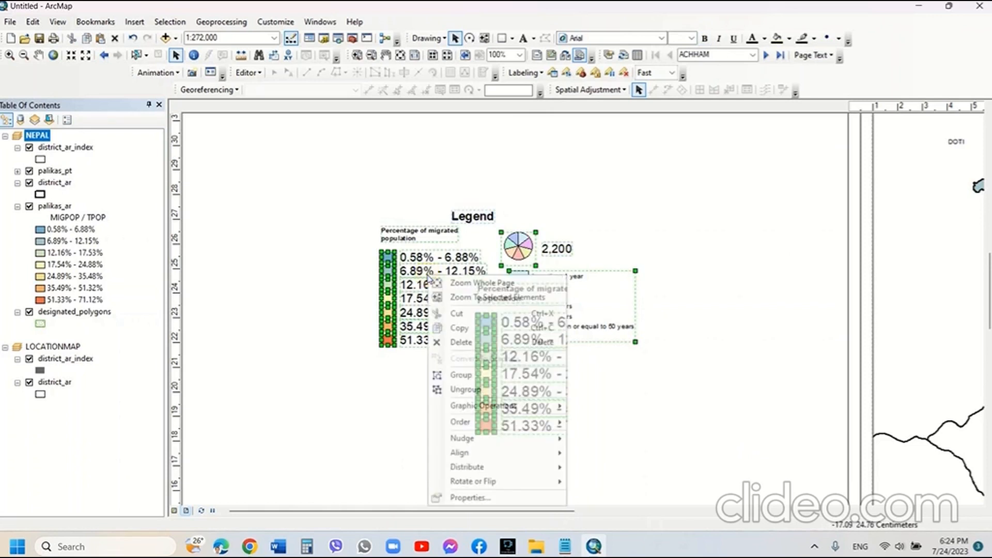
pyautogui.click(472, 389)
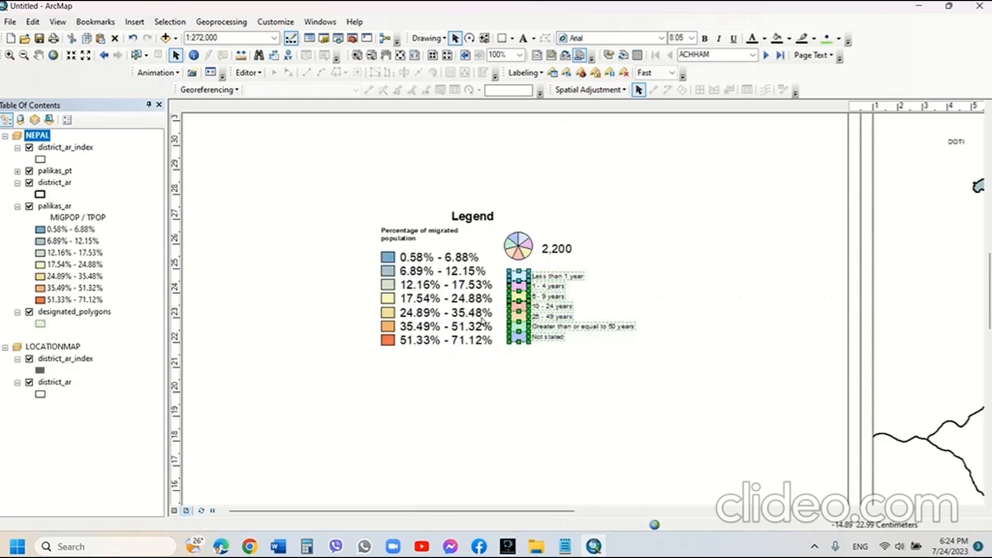
pyautogui.click(392, 258)
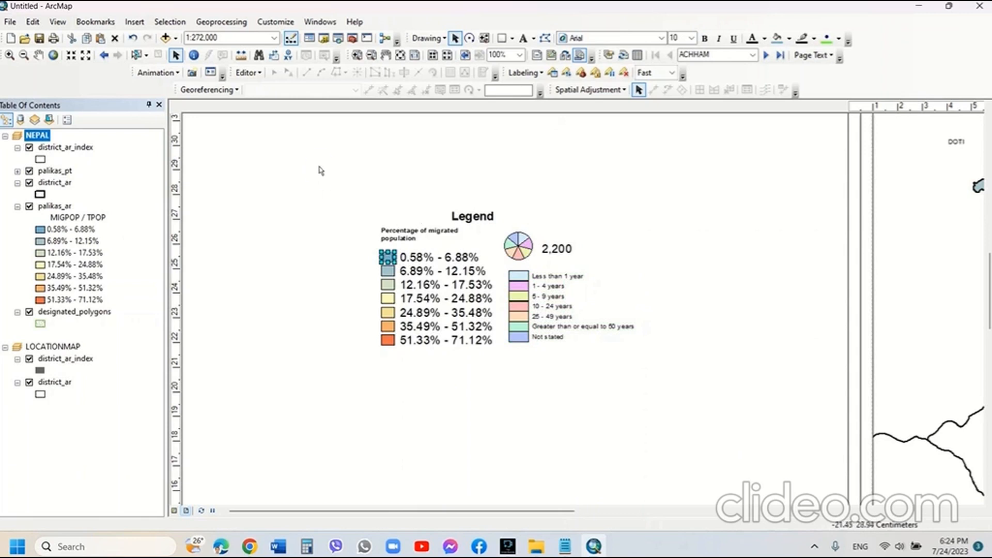
pyautogui.moveTo(743, 451); pyautogui.dragTo(744, 454)
pyautogui.rightClick(562, 286)
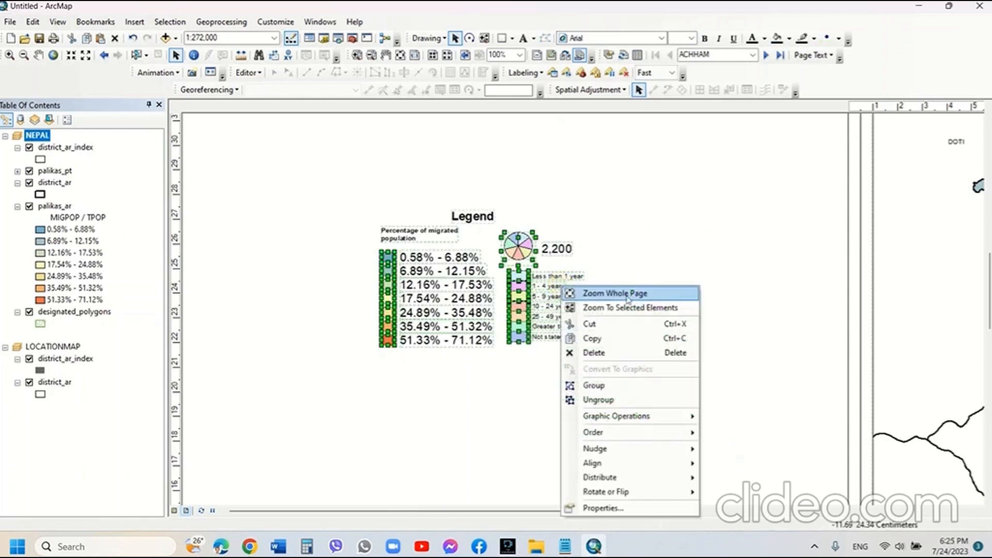
pyautogui.click(596, 385)
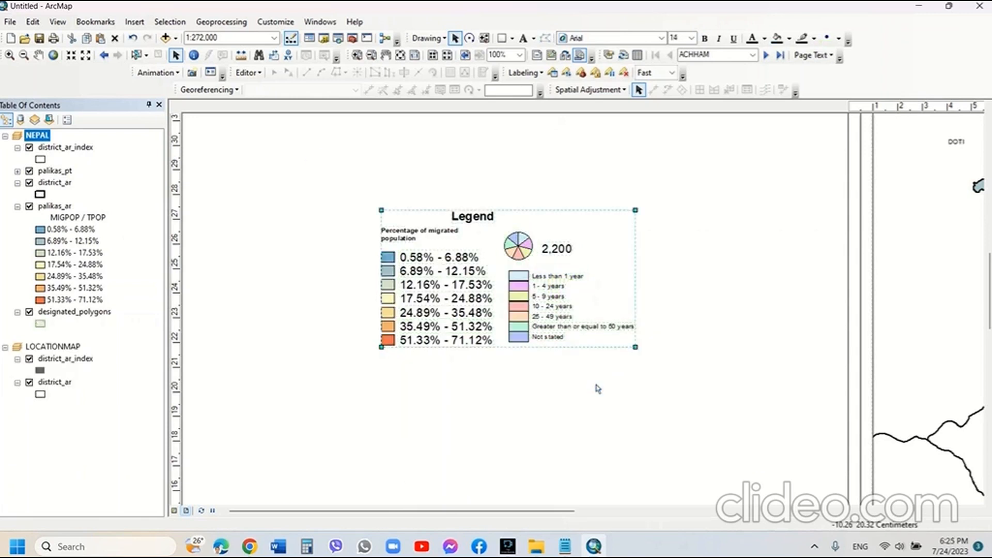
# Move the grouped legend onto the page, into the gap between the description box and the Nepal inset map, and check its fit
pyautogui.moveTo(388, 227); pyautogui.dragTo(833, 484)
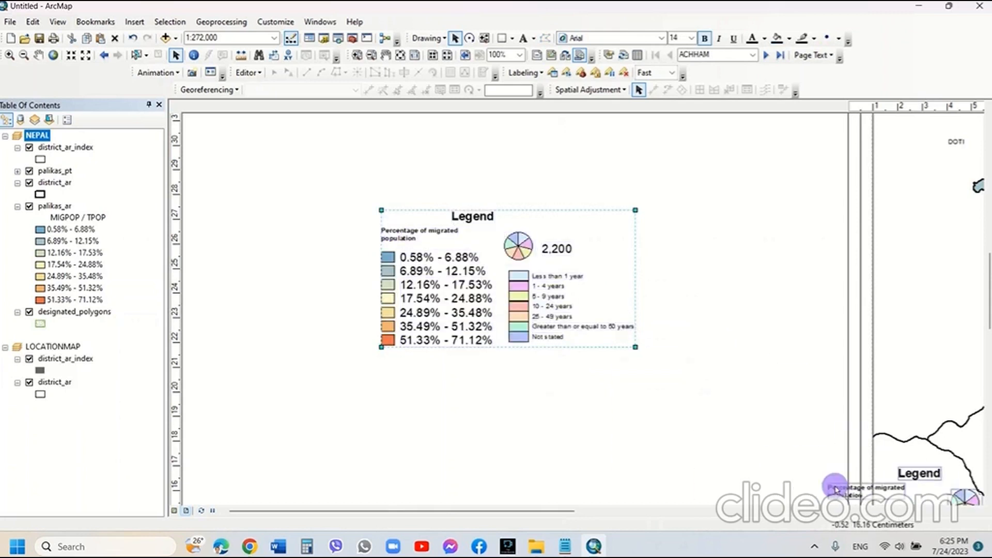
pyautogui.click(400, 54)
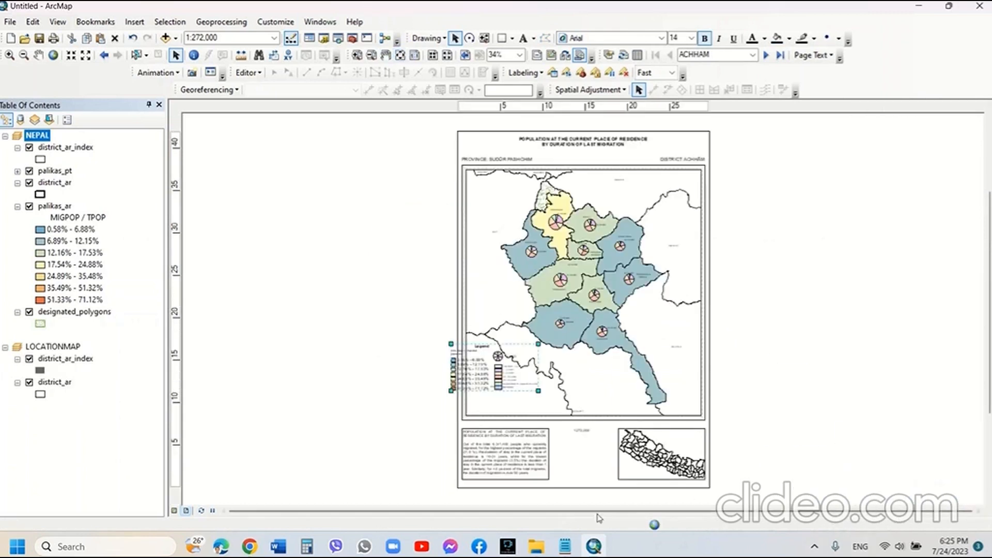
pyautogui.moveTo(478, 377); pyautogui.dragTo(578, 467)
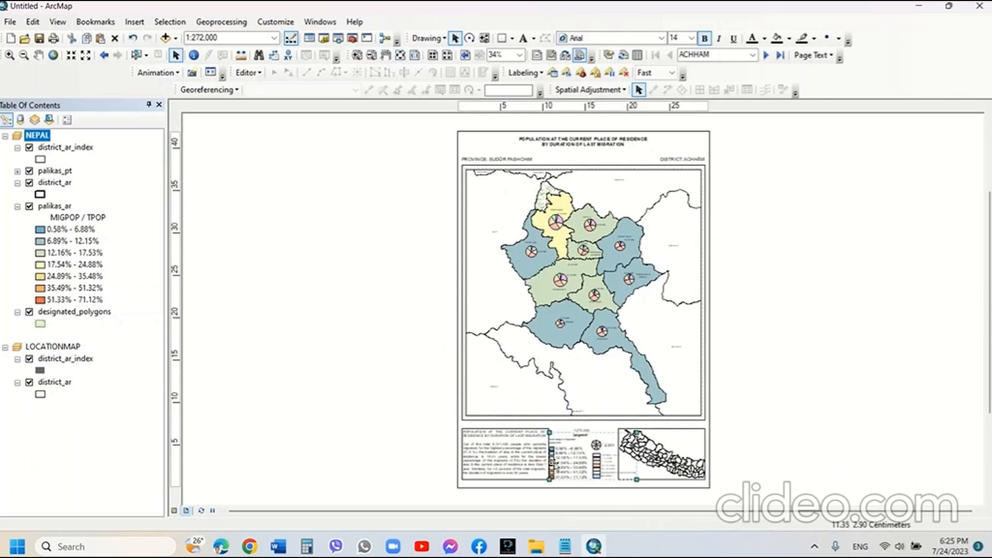
pyautogui.click(759, 448)
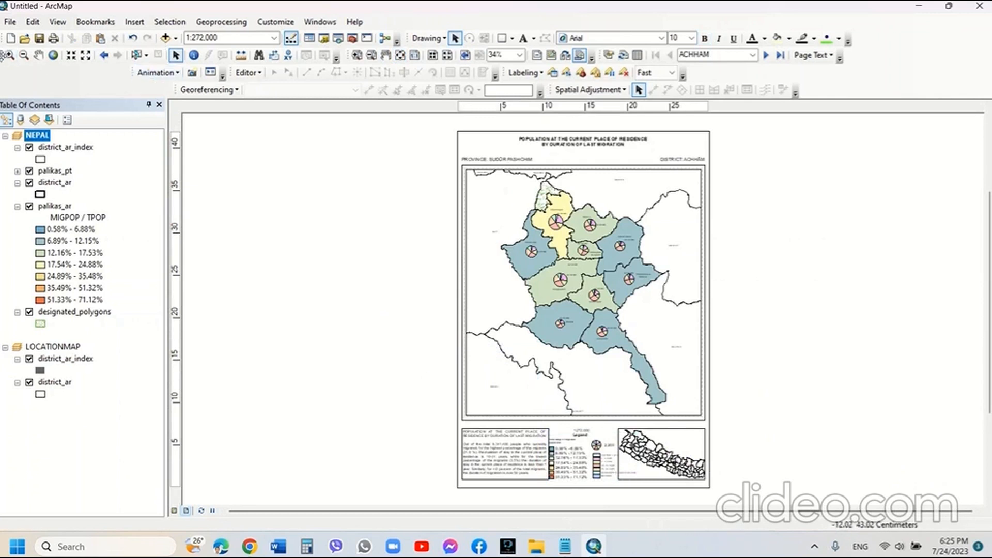
pyautogui.click(356, 54)
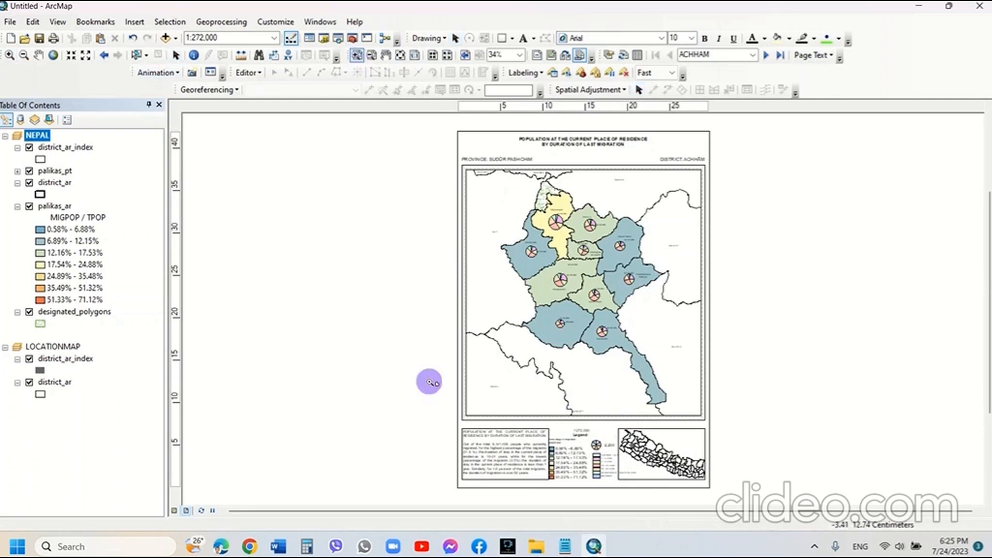
pyautogui.moveTo(429, 382); pyautogui.dragTo(840, 504)
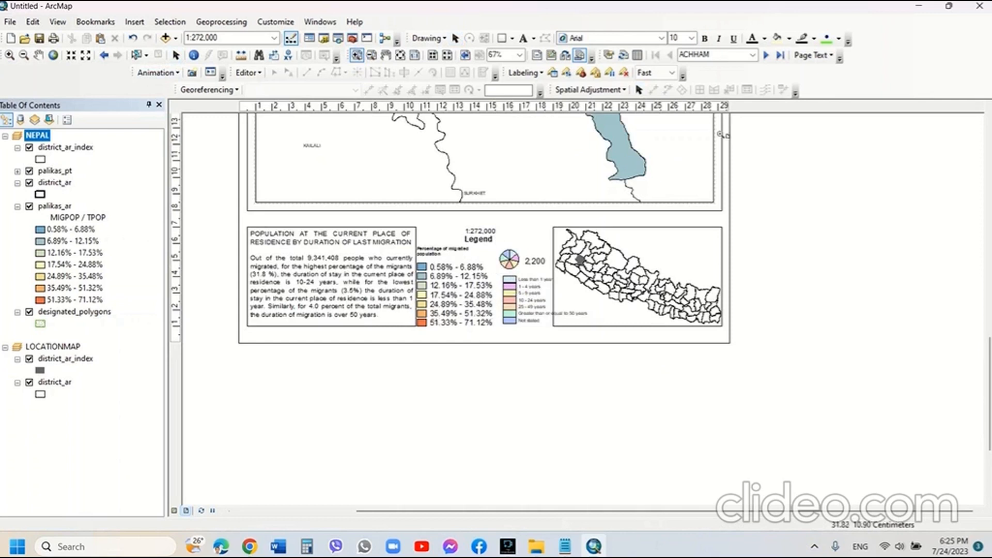
pyautogui.click(400, 55)
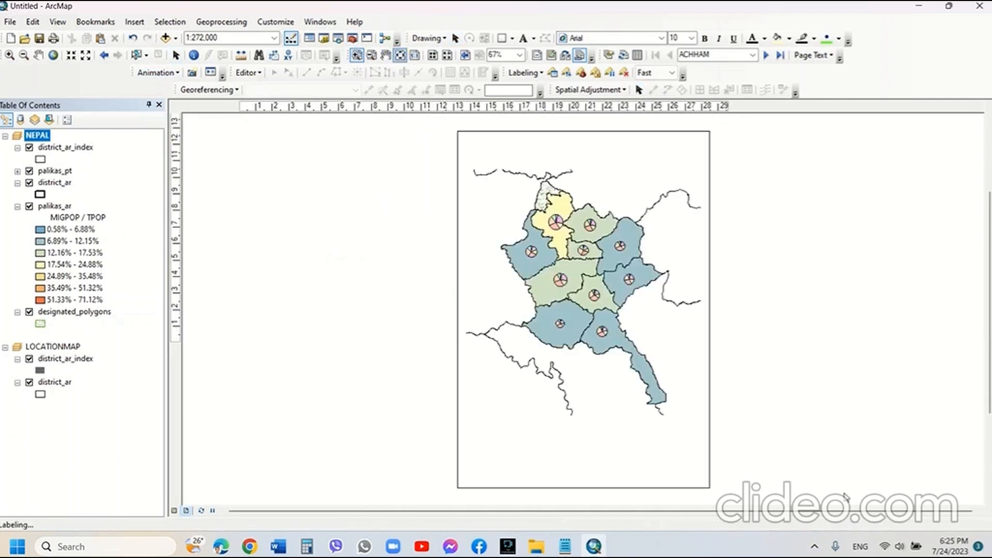
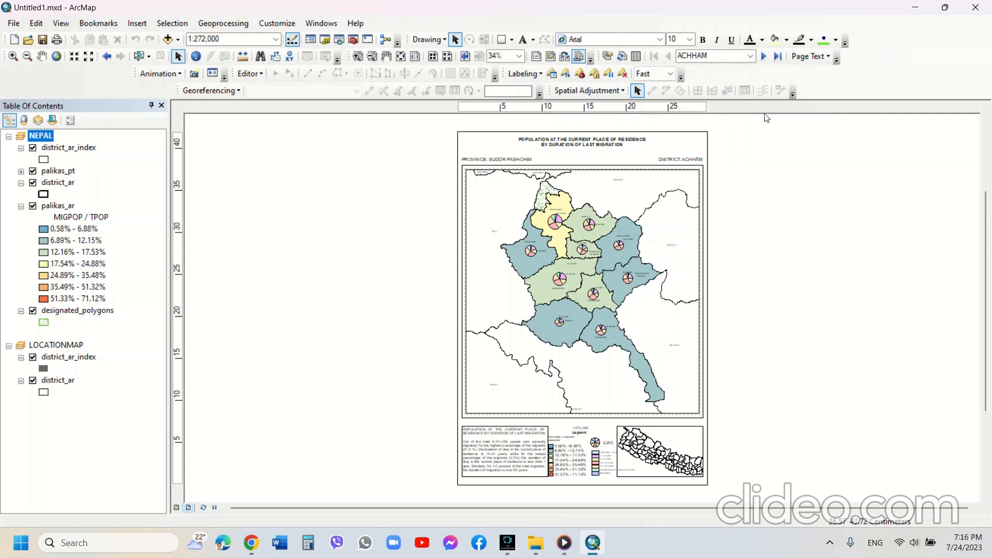
# Advance to the ARGHAKHANCHI page and align the district name text with the right edge of the main map frame
pyautogui.click(764, 54)
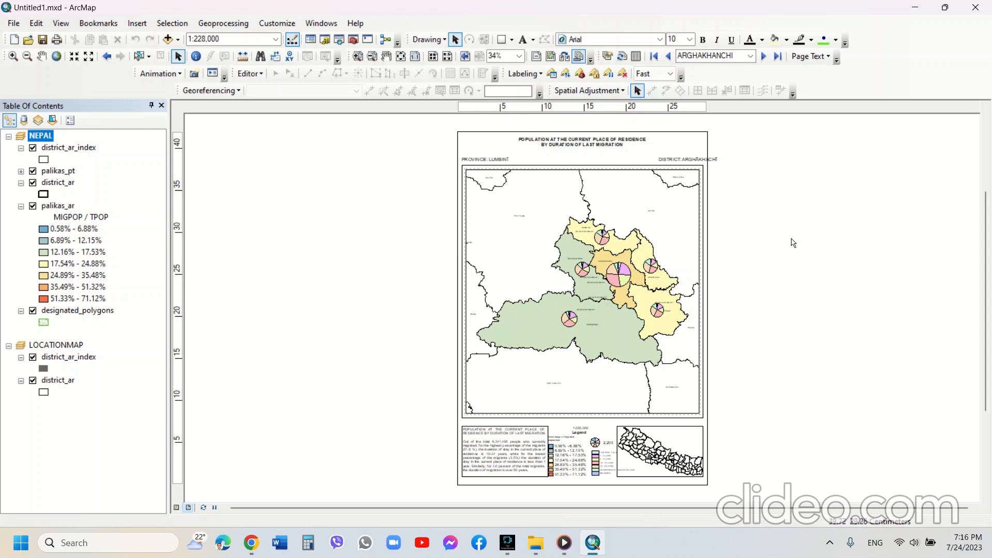
pyautogui.click(700, 162)
pyautogui.click(617, 165)
pyautogui.rightClick(617, 165)
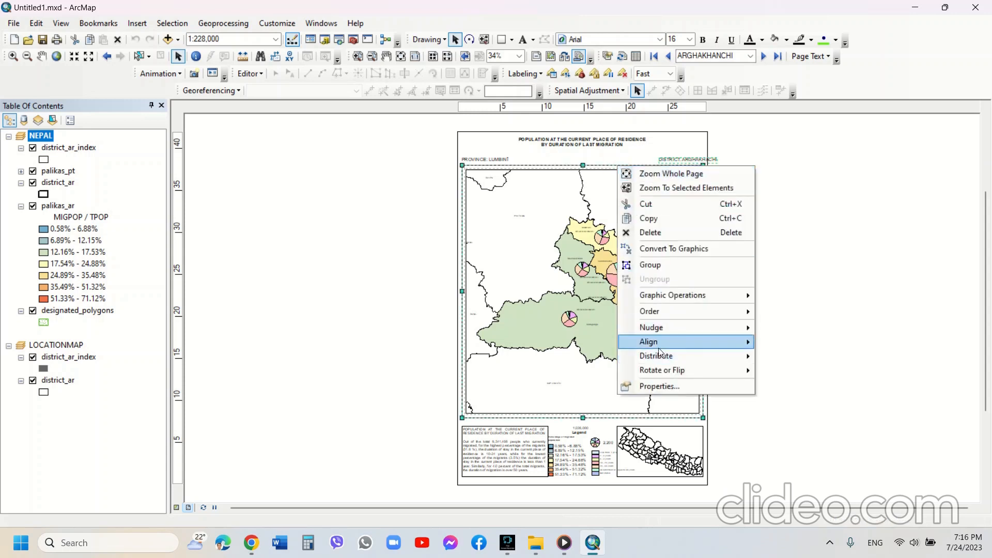
pyautogui.moveTo(661, 343)
pyautogui.click(775, 395)
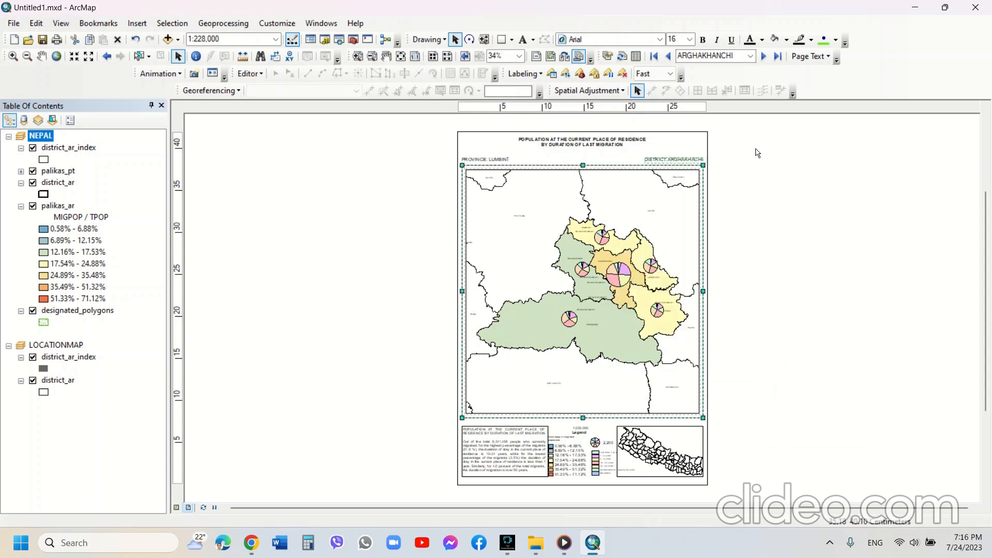
pyautogui.click(777, 237)
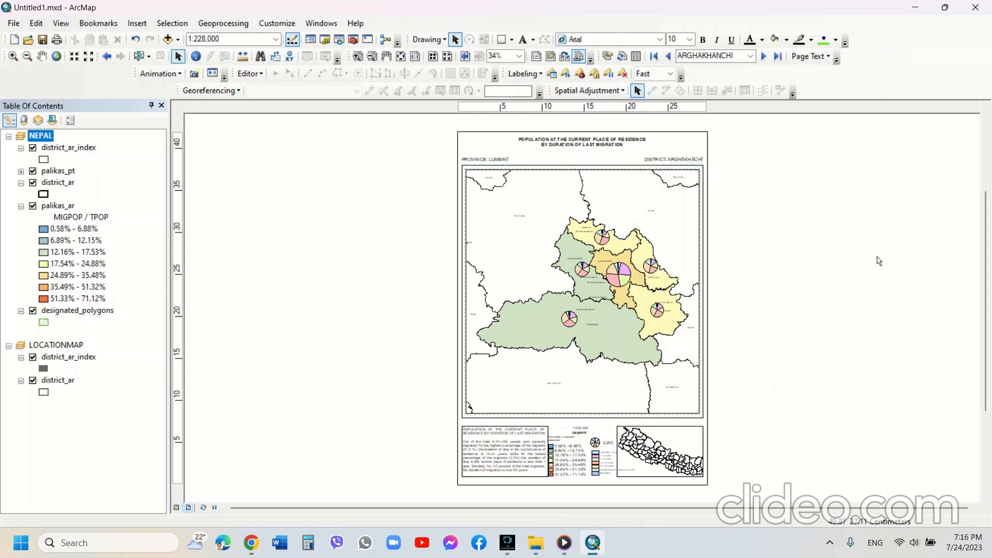
# Advance to the BAGLUNG page and right-align its district name text with the main map frame
pyautogui.click(764, 57)
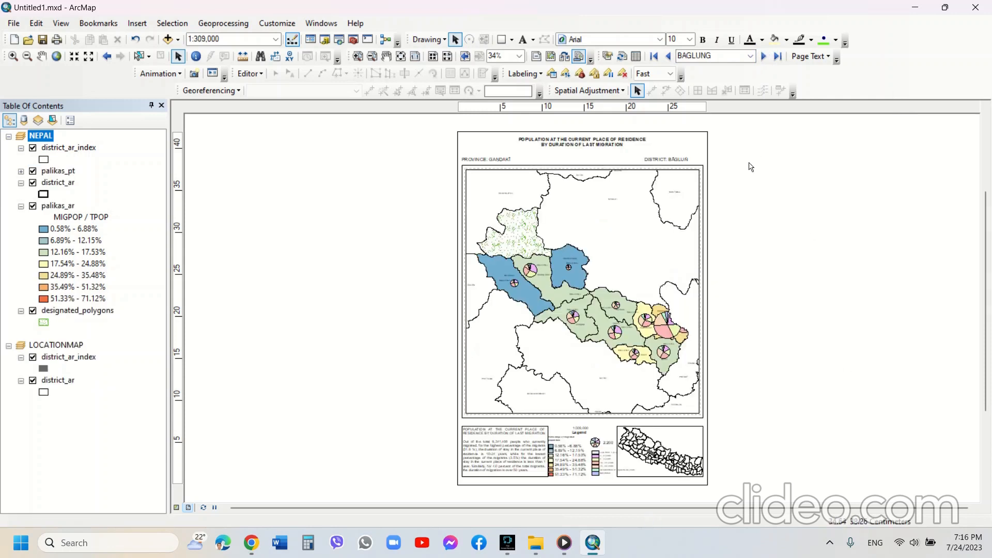
pyautogui.click(619, 167)
pyautogui.rightClick(620, 167)
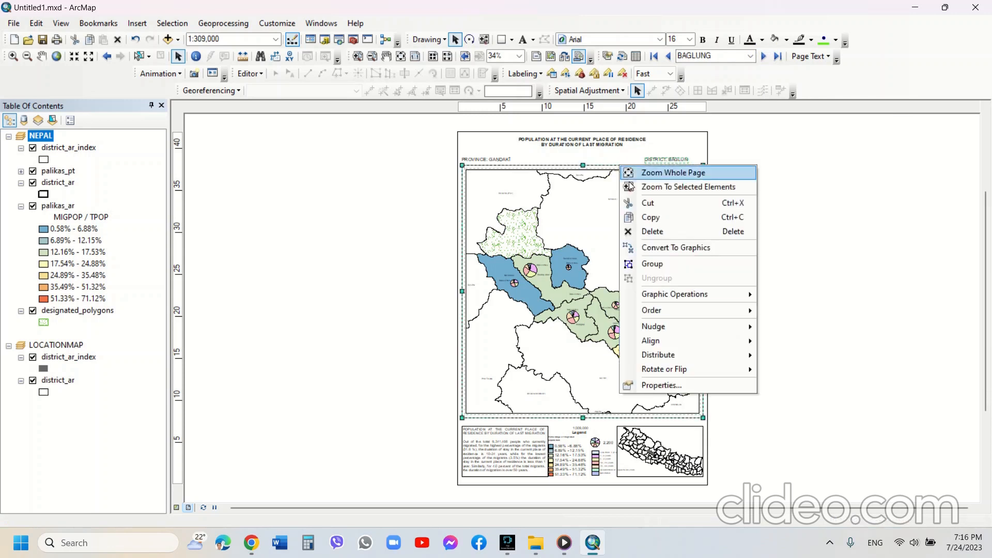
pyautogui.moveTo(657, 345)
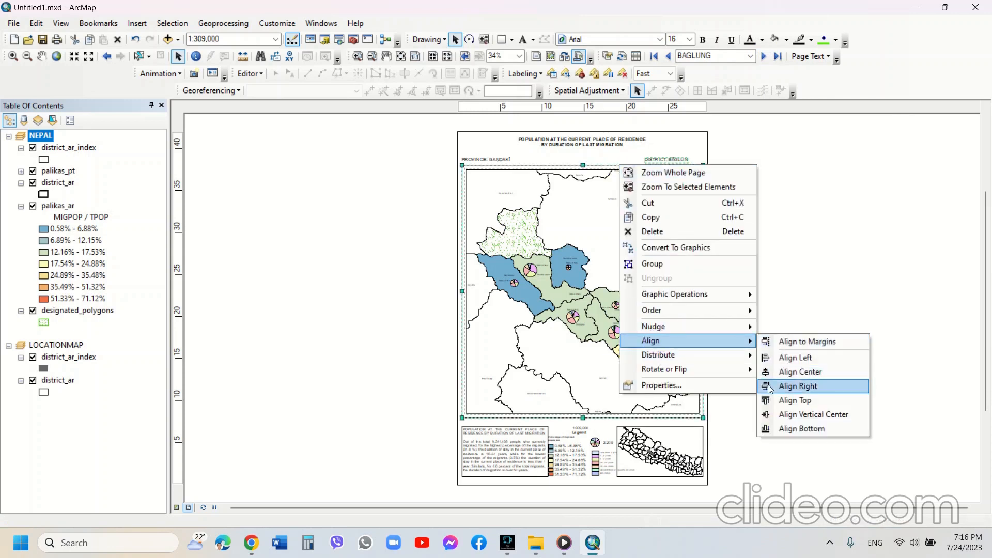
pyautogui.click(768, 386)
pyautogui.click(813, 216)
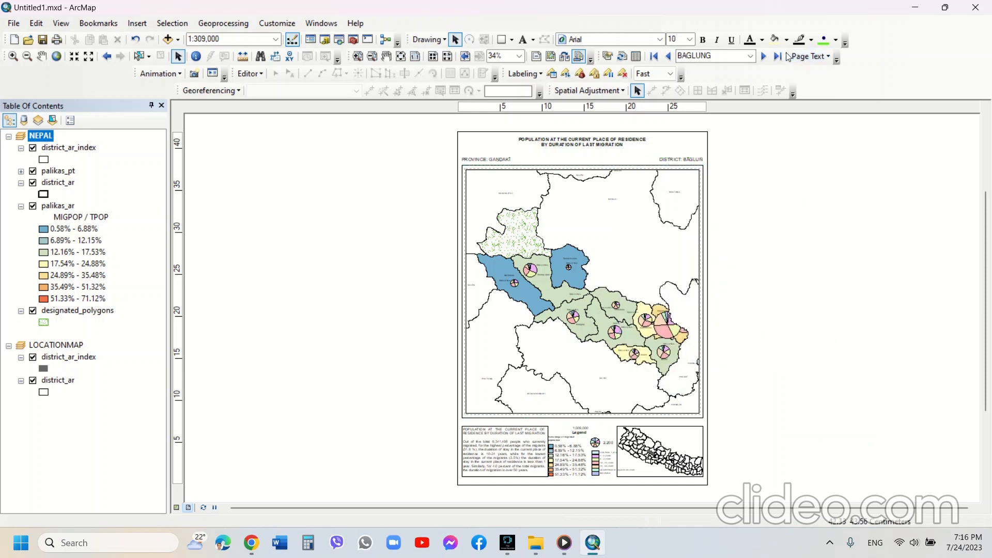
# Advance to the BAITADI page and right-align its district name text with the main map frame
pyautogui.click(765, 55)
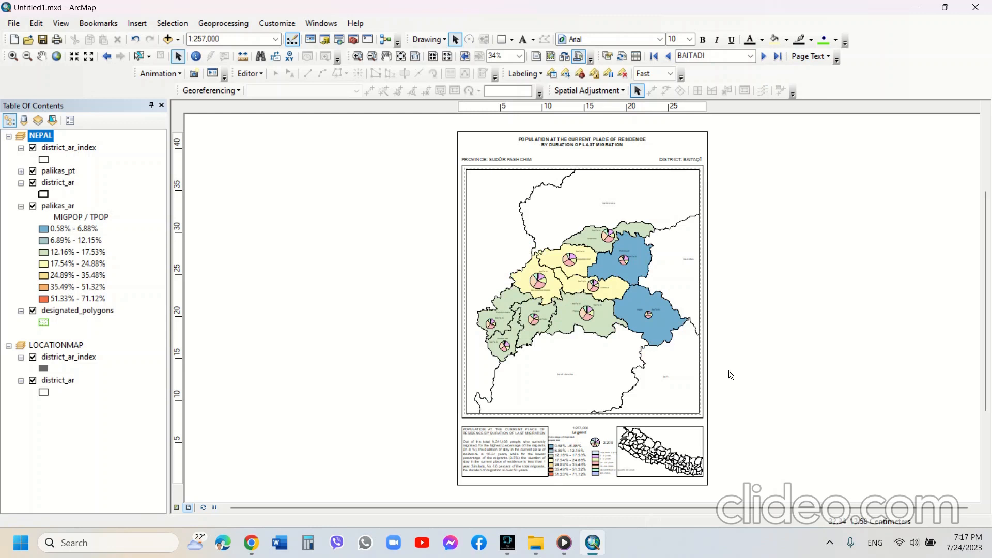
pyautogui.click(669, 159)
pyautogui.click(622, 165)
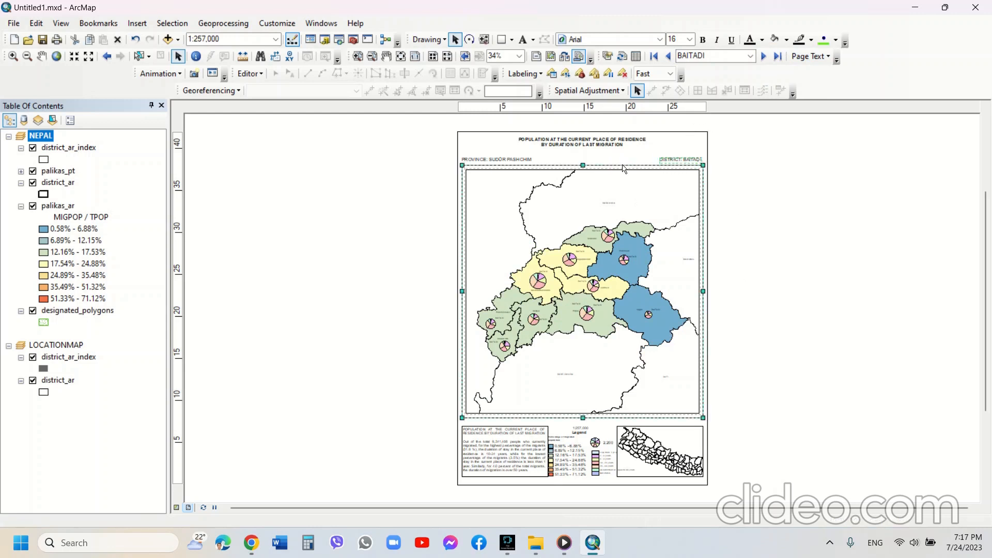
pyautogui.rightClick(658, 160)
pyautogui.click(699, 337)
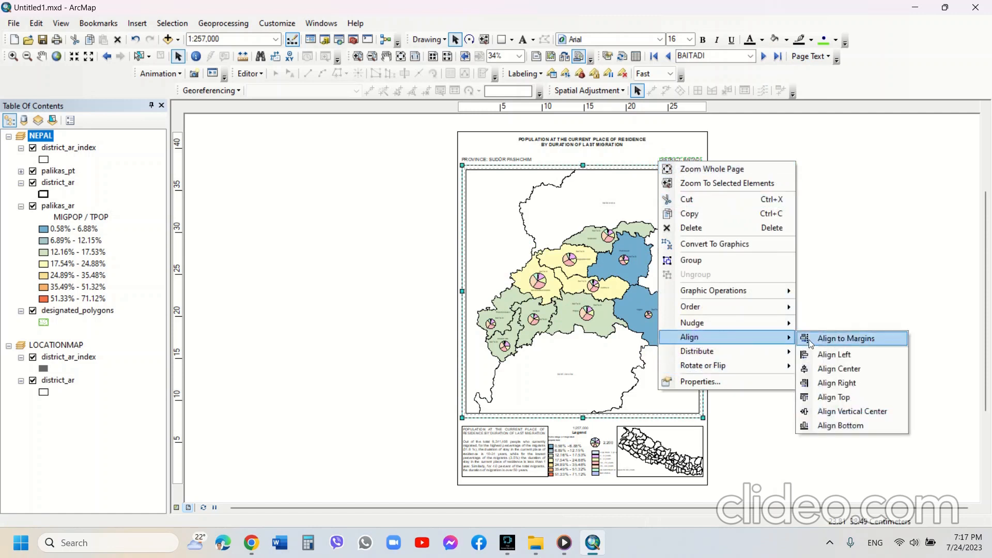
pyautogui.click(810, 387)
pyautogui.click(795, 178)
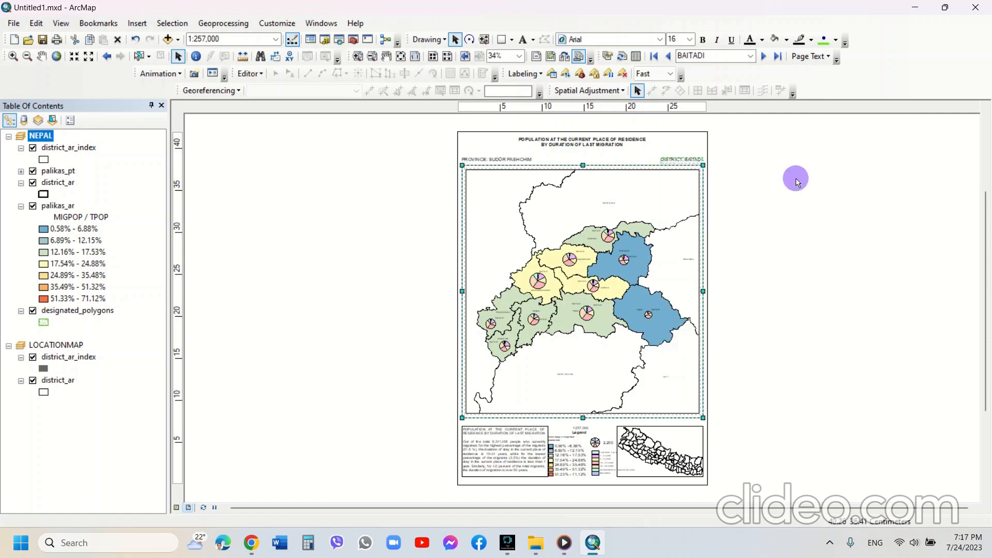